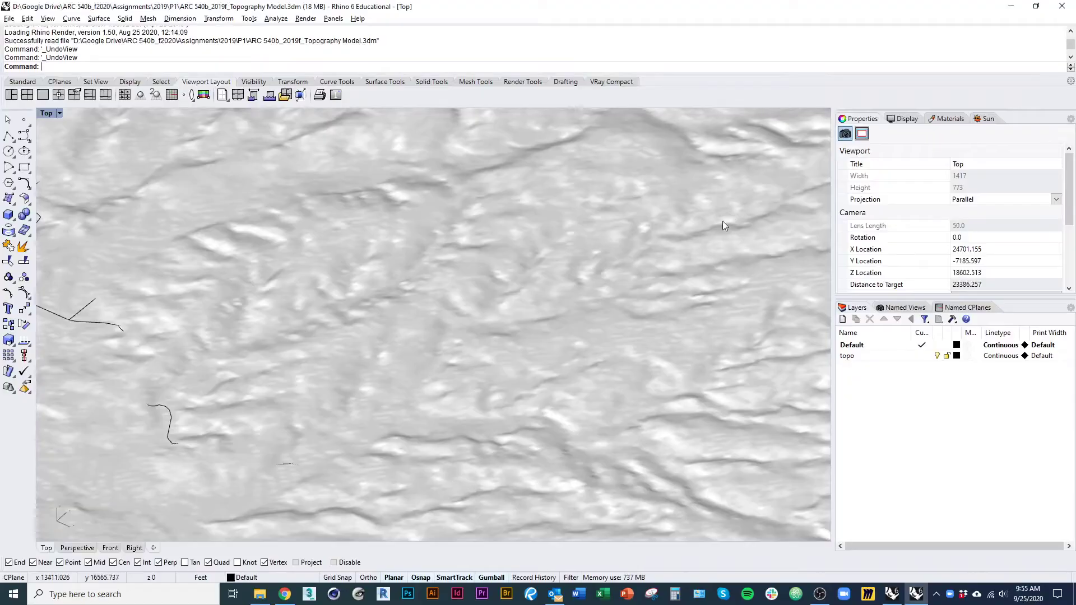
- Set the topography model's Top viewport to Wireframe display and inspect the winding road curve across its middle
{"action": "scroll", "coordinate": [454, 381], "scroll_direction": "down", "scroll_amount": 8}
{"action": "right_click_drag", "start_coordinate": [454, 381], "coordinate": [506, 434], "text": "ctrl+shift"}
{"action": "key", "text": "alt+Tab"}
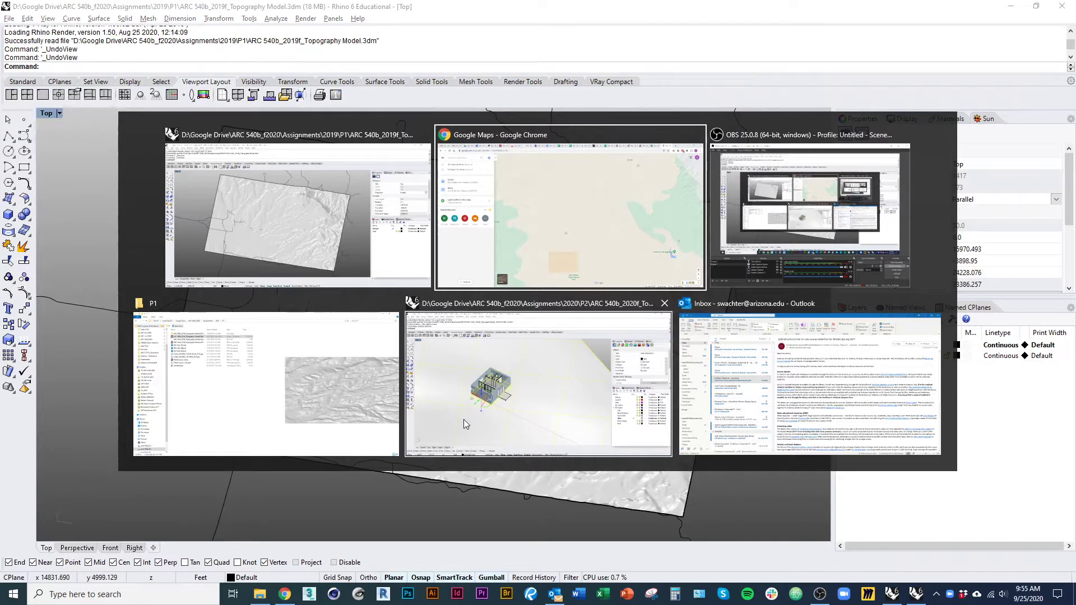
{"action": "left_click", "coordinate": [324, 238]}
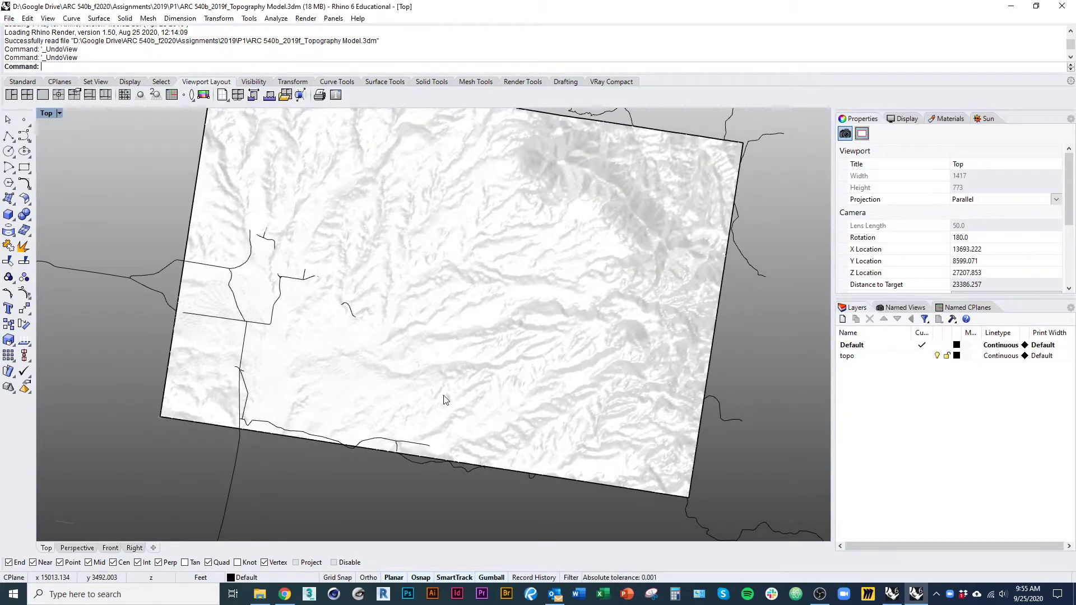
{"action": "left_click", "coordinate": [385, 491]}
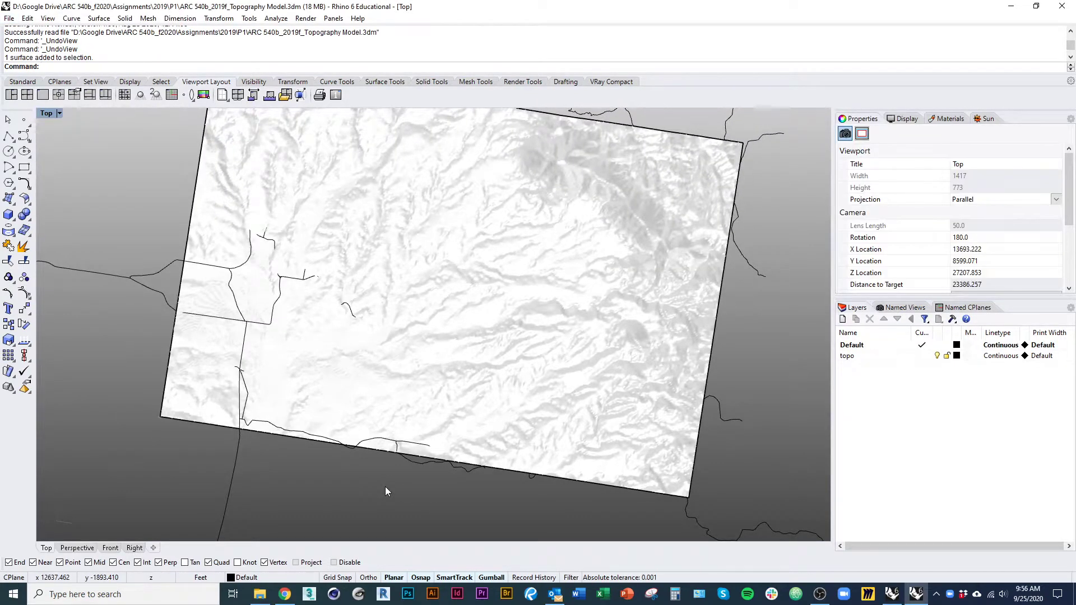
{"action": "key", "text": "ctrl+alt+w"}
{"action": "right_click_drag", "start_coordinate": [408, 475], "coordinate": [423, 439], "text": "ctrl+shift"}
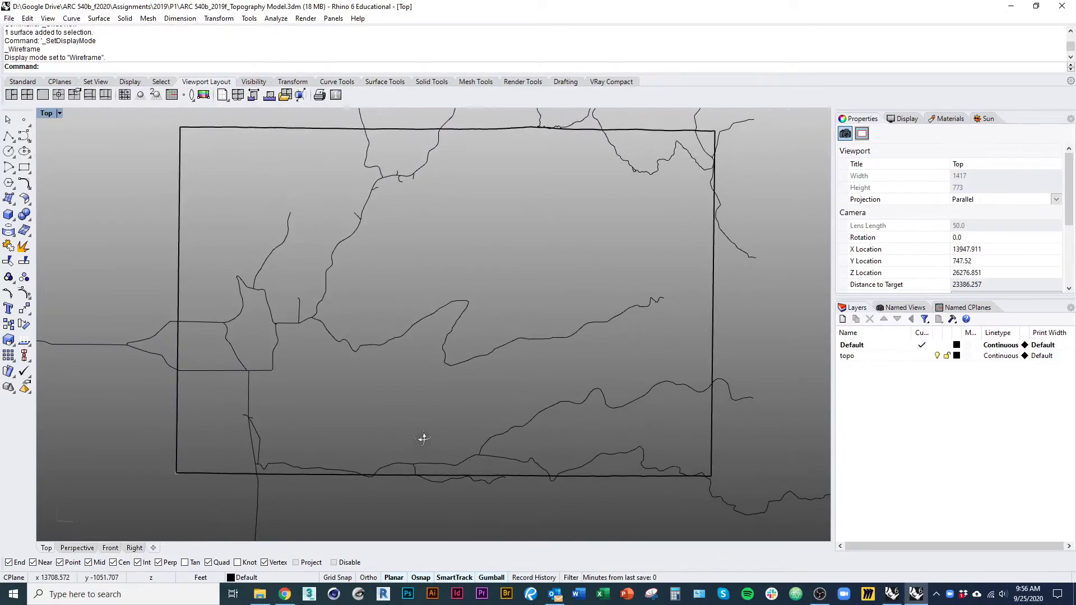
{"action": "left_click", "coordinate": [412, 330]}
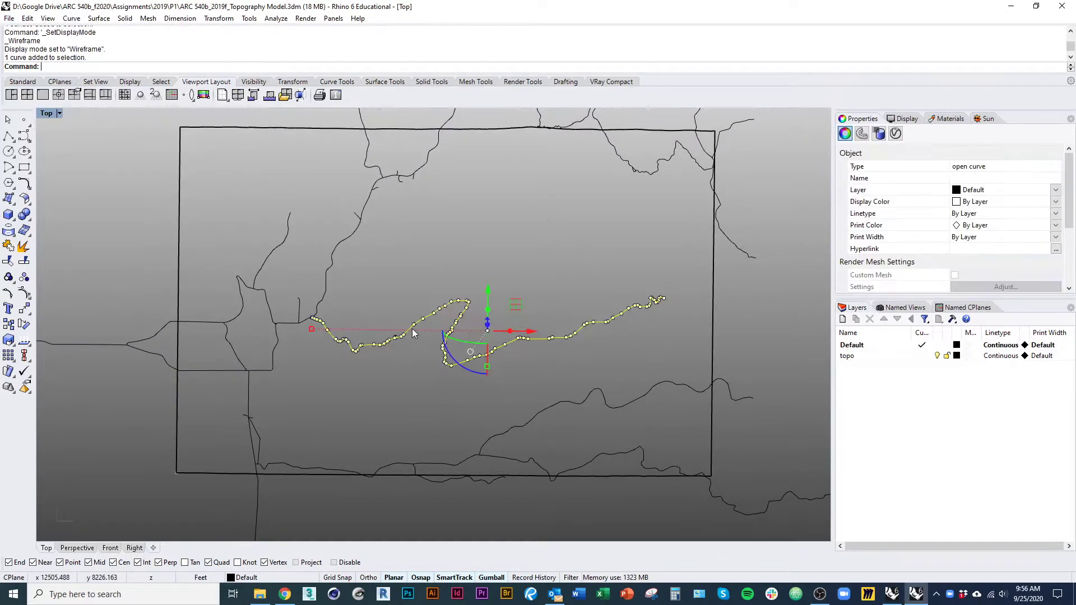
{"action": "left_click", "coordinate": [407, 383]}
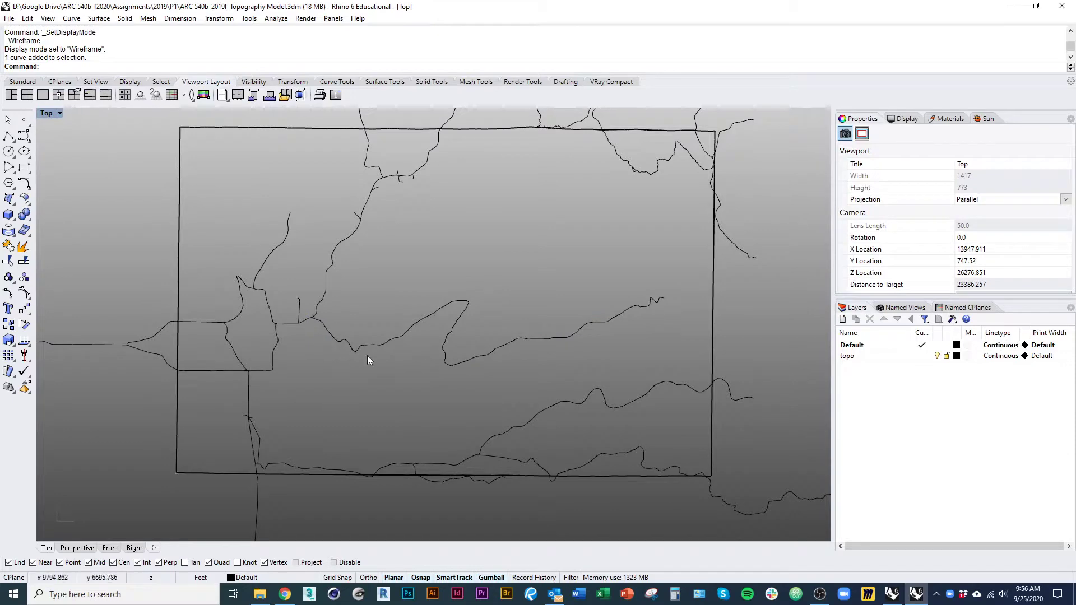
- Switch to Google Maps and locate the roads northeast of San Rafael State Natural Area that match the model's road curves
{"action": "key", "text": "alt+Tab"}
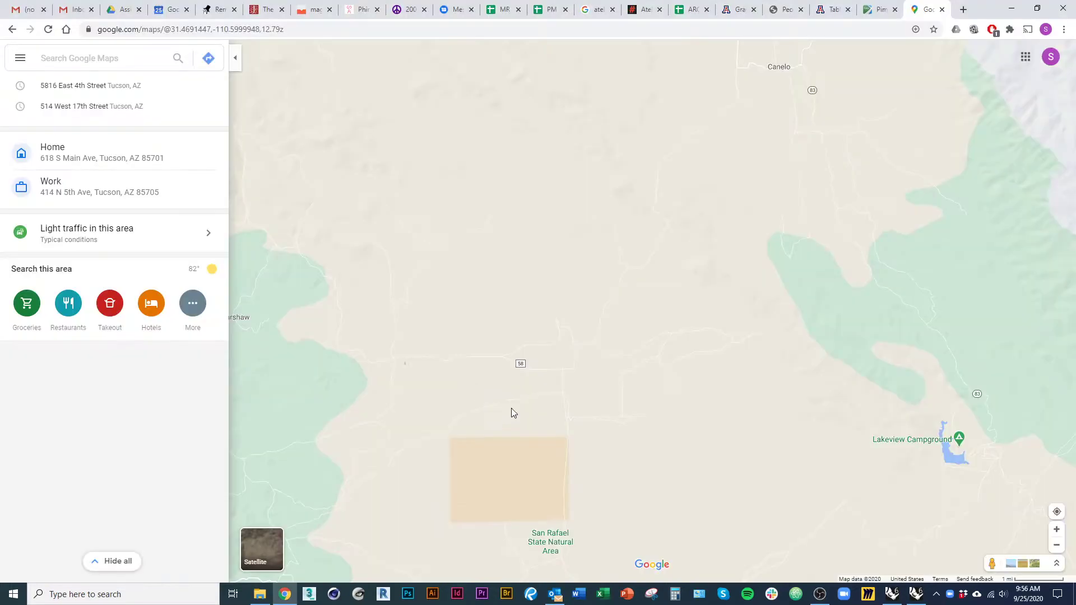
{"action": "scroll", "coordinate": [542, 400], "scroll_direction": "down", "scroll_amount": 2}
{"action": "left_click_drag", "start_coordinate": [598, 429], "coordinate": [619, 514]}
{"action": "left_click_drag", "start_coordinate": [537, 361], "coordinate": [468, 186]}
{"action": "scroll", "coordinate": [544, 396], "scroll_direction": "up", "scroll_amount": 2}
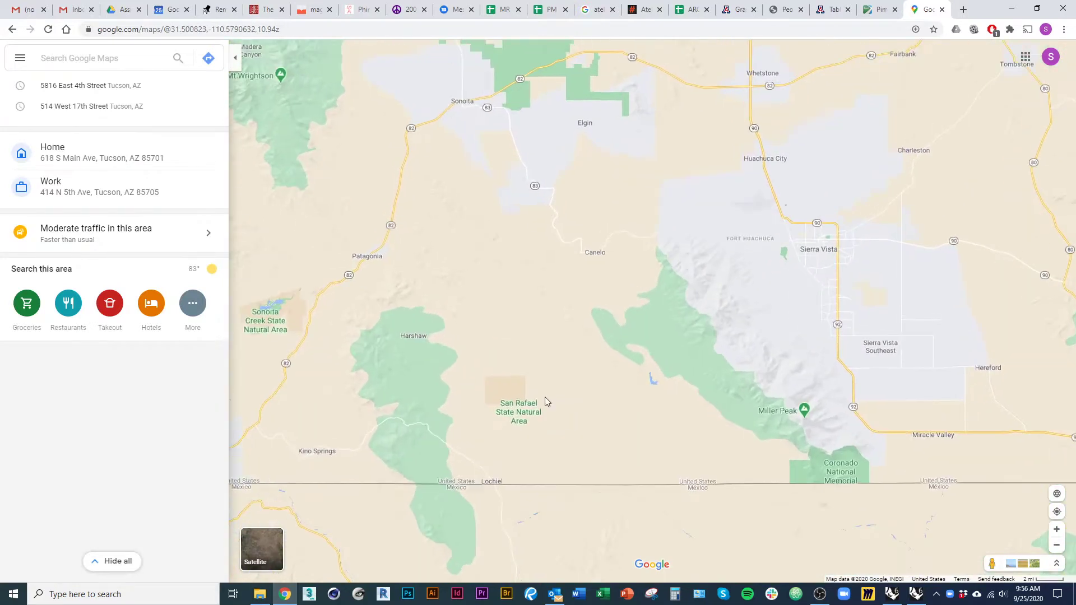
{"action": "scroll", "coordinate": [505, 233], "scroll_direction": "up", "scroll_amount": 2}
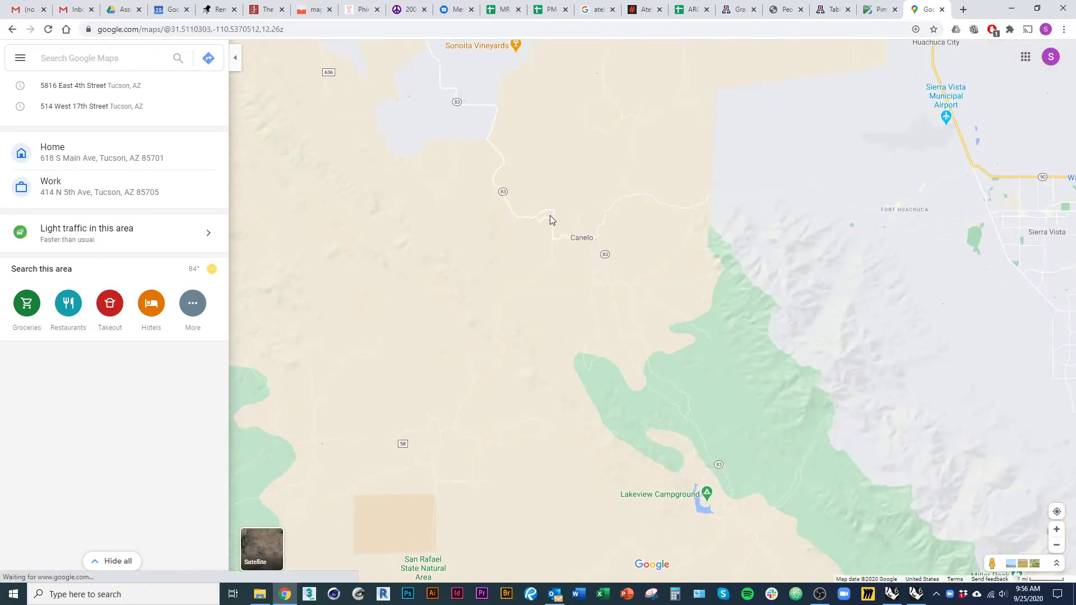
{"action": "left_click_drag", "start_coordinate": [503, 444], "coordinate": [493, 361]}
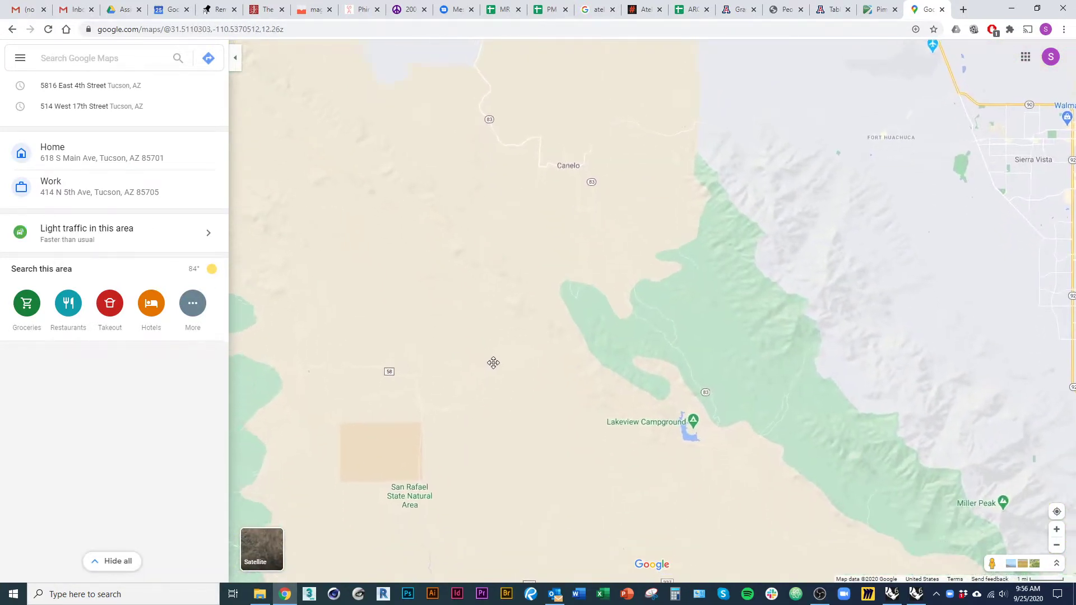
{"action": "scroll", "coordinate": [560, 445], "scroll_direction": "down", "scroll_amount": 2}
{"action": "left_click_drag", "start_coordinate": [614, 448], "coordinate": [584, 356]}
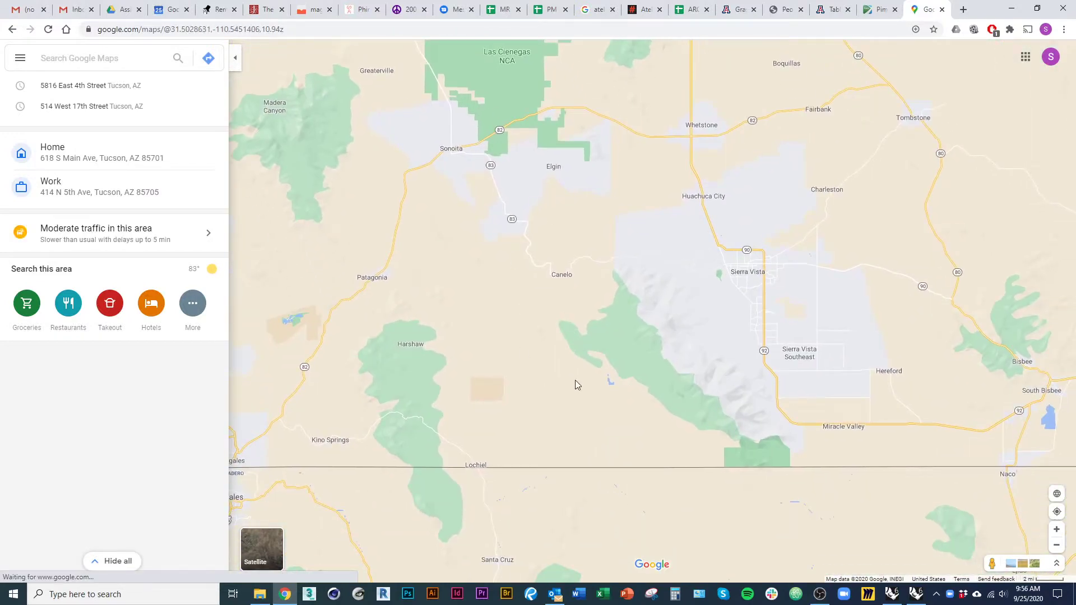
{"action": "scroll", "coordinate": [542, 332], "scroll_direction": "up", "scroll_amount": 1}
{"action": "scroll", "coordinate": [574, 372], "scroll_direction": "up", "scroll_amount": 2}
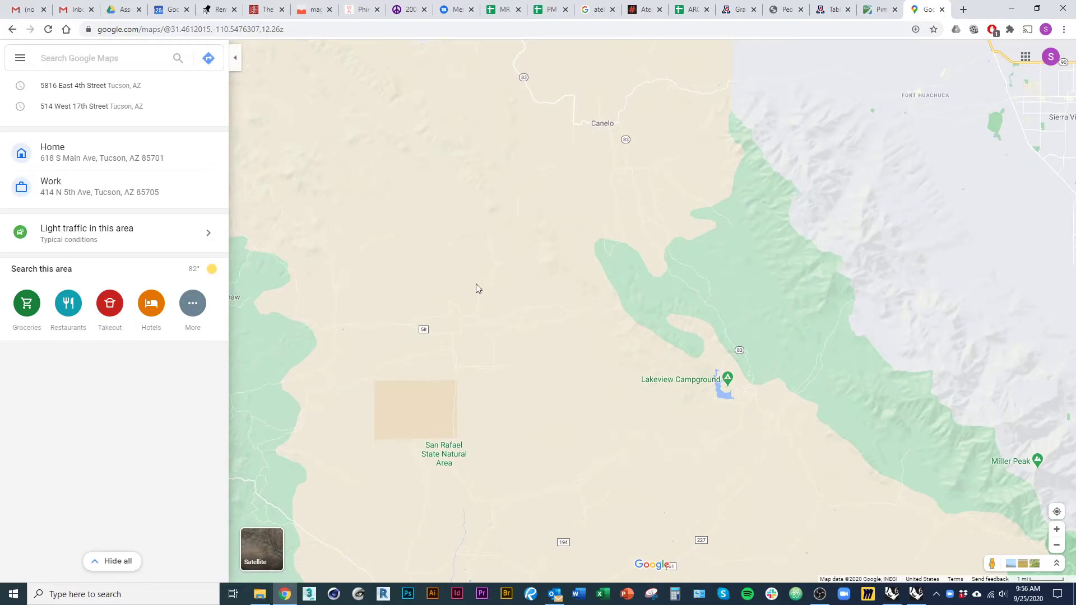
{"action": "left_click_drag", "start_coordinate": [563, 231], "coordinate": [594, 385]}
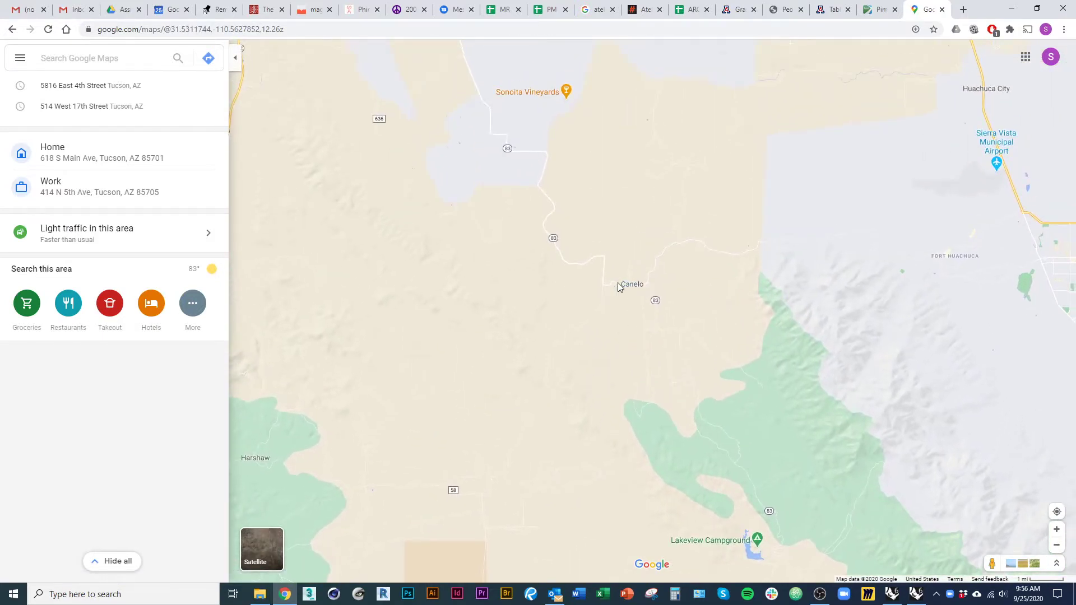
{"action": "left_click_drag", "start_coordinate": [578, 417], "coordinate": [599, 327]}
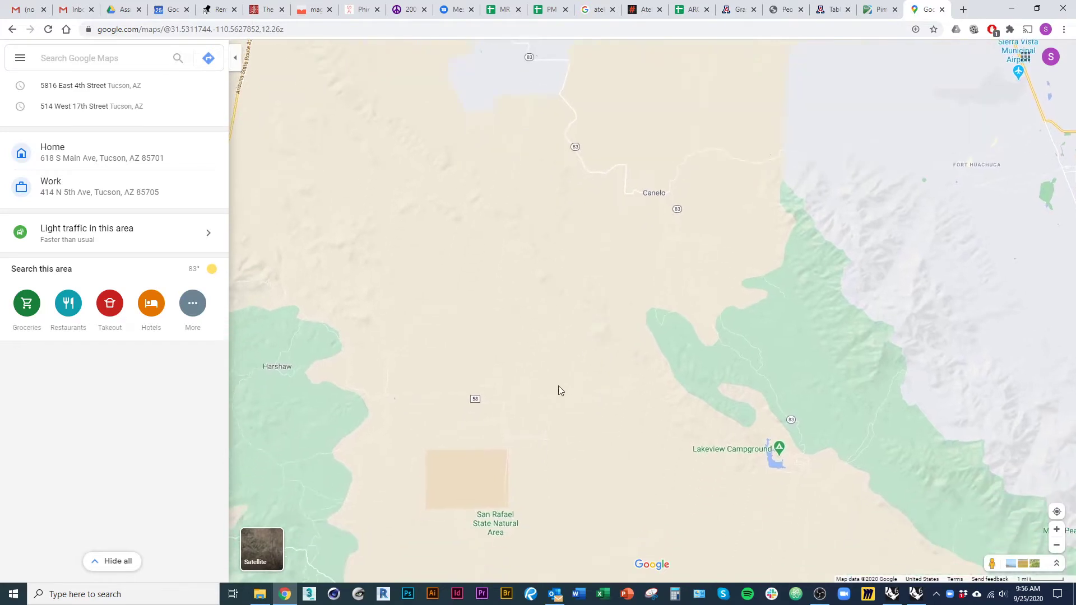
{"action": "scroll", "coordinate": [538, 392], "scroll_direction": "up", "scroll_amount": 1}
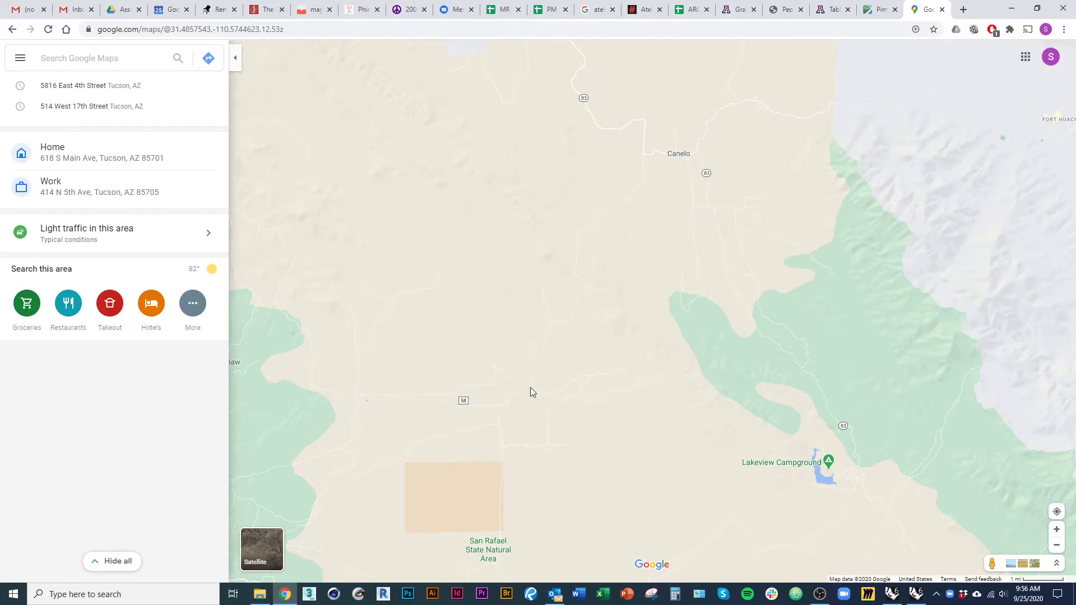
{"action": "scroll", "coordinate": [530, 388], "scroll_direction": "up", "scroll_amount": 2}
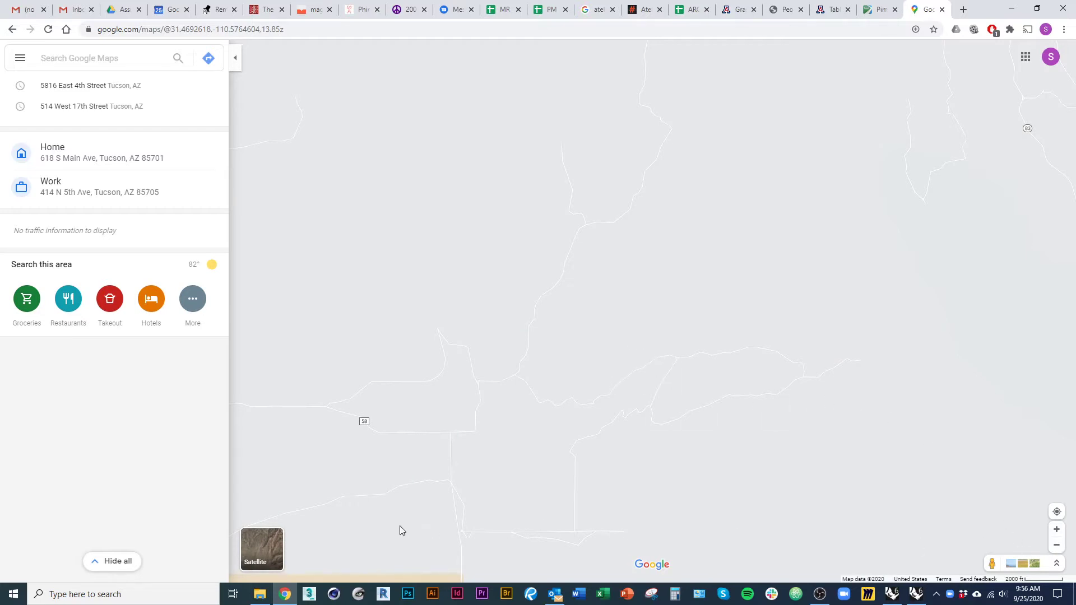
{"action": "scroll", "coordinate": [648, 343], "scroll_direction": "up", "scroll_amount": 2}
- Show satellite imagery and zoom in on the site between the wash and the dirt road south of Williamson Tank
{"action": "left_click", "coordinate": [266, 554]}
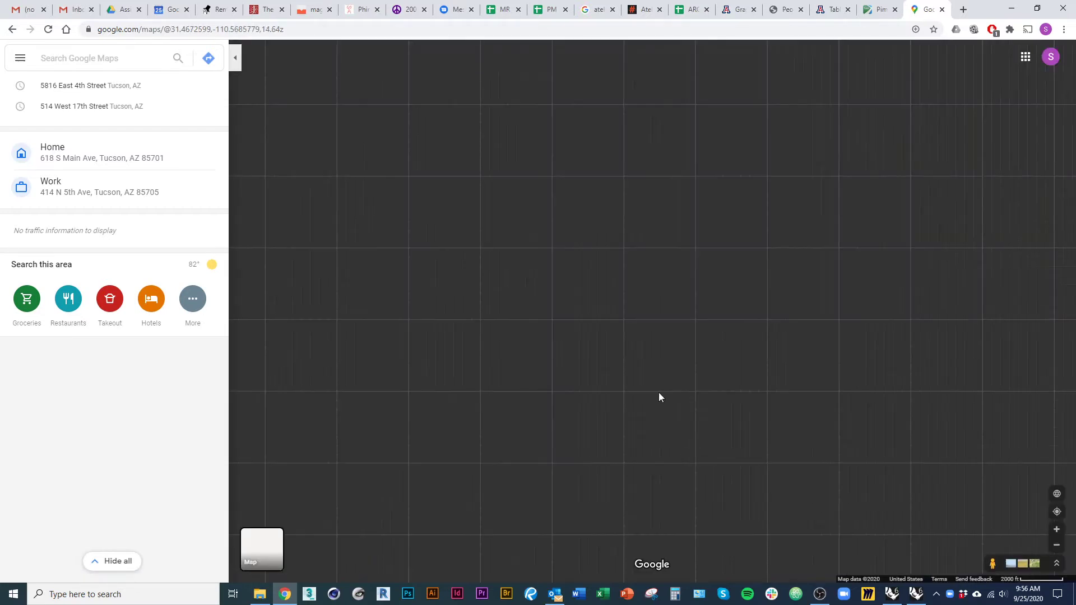
{"action": "scroll", "coordinate": [577, 429], "scroll_direction": "up", "scroll_amount": 4}
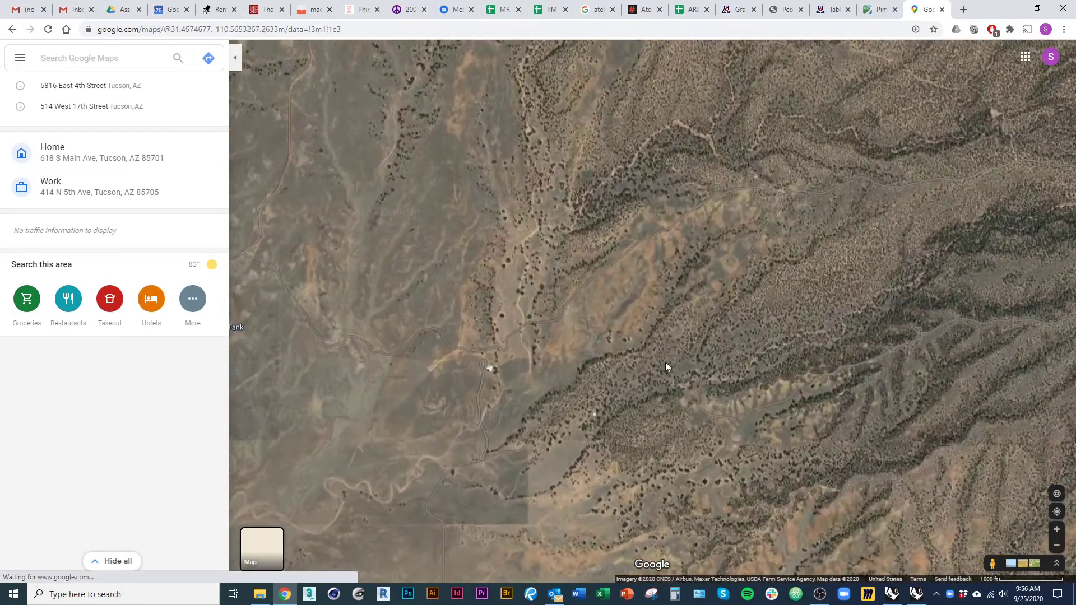
{"action": "left_click_drag", "start_coordinate": [665, 362], "coordinate": [650, 409]}
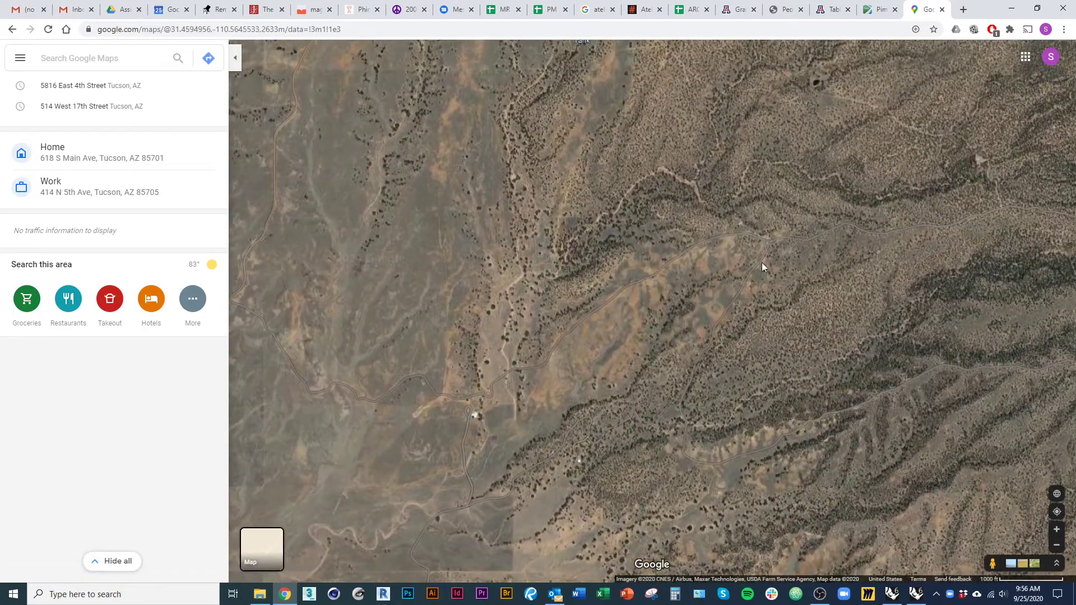
{"action": "left_click_drag", "start_coordinate": [679, 287], "coordinate": [652, 400]}
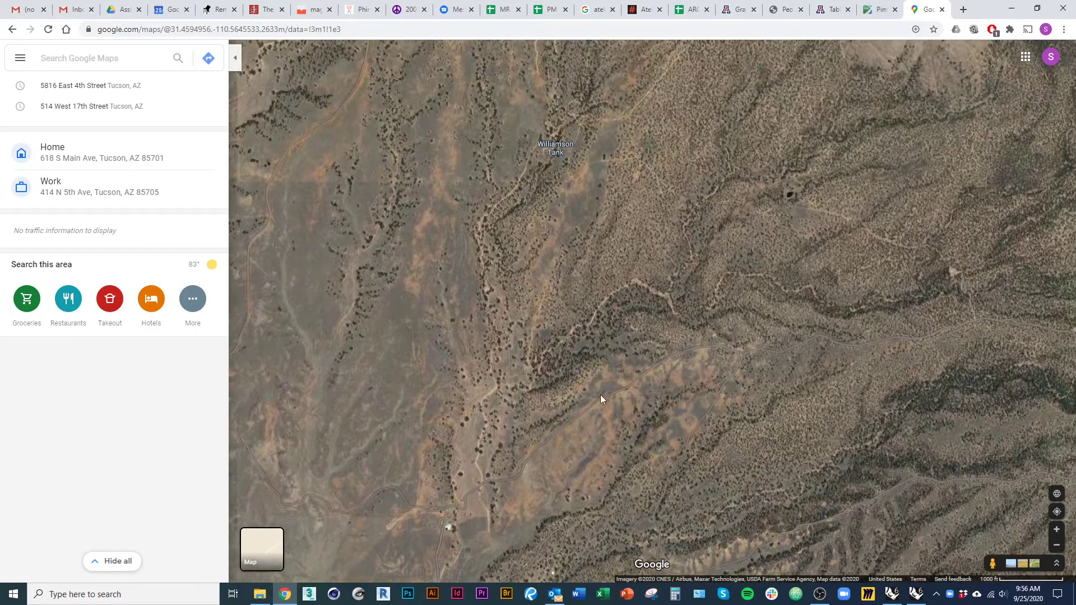
{"action": "scroll", "coordinate": [602, 358], "scroll_direction": "up", "scroll_amount": 4}
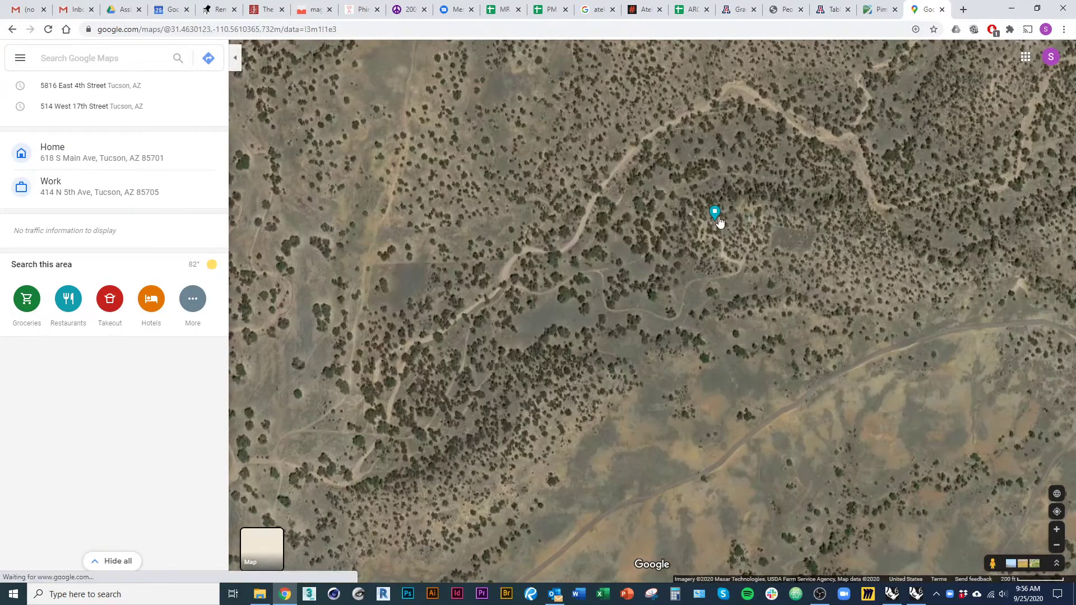
{"action": "scroll", "coordinate": [717, 221], "scroll_direction": "up", "scroll_amount": 4}
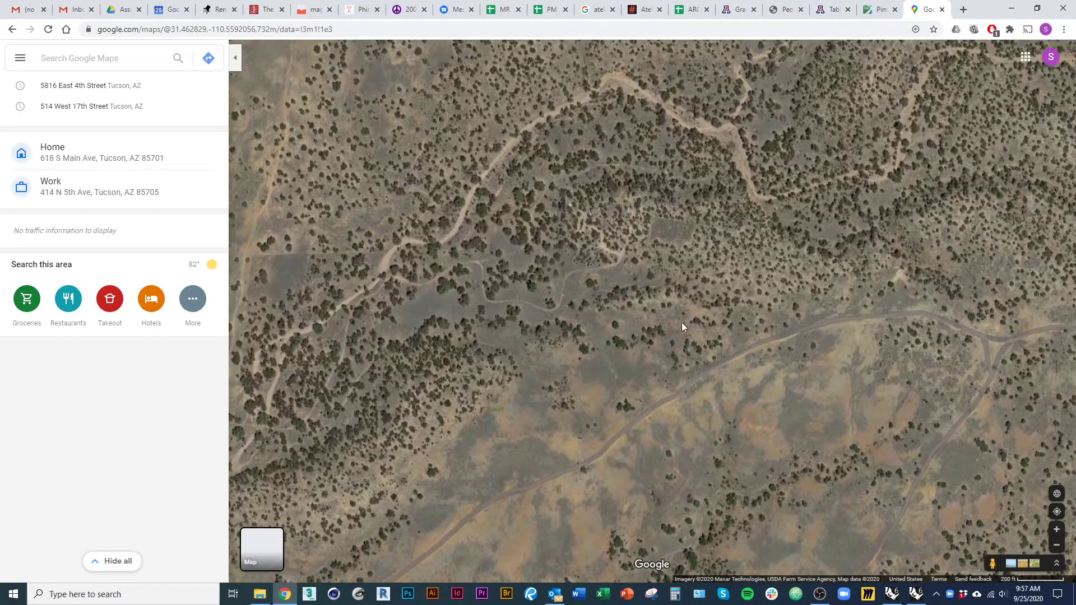
- Collapse the map's side panel and capture nearly the whole satellite view with Snipping Tool
{"action": "left_click", "coordinate": [235, 58]}
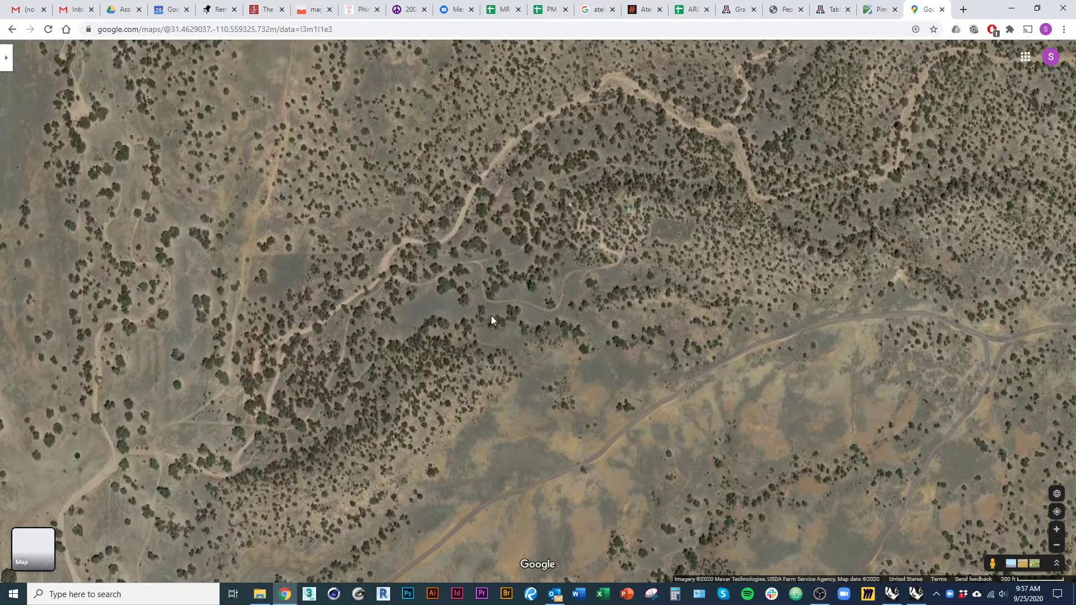
{"action": "left_click_drag", "start_coordinate": [597, 349], "coordinate": [576, 359]}
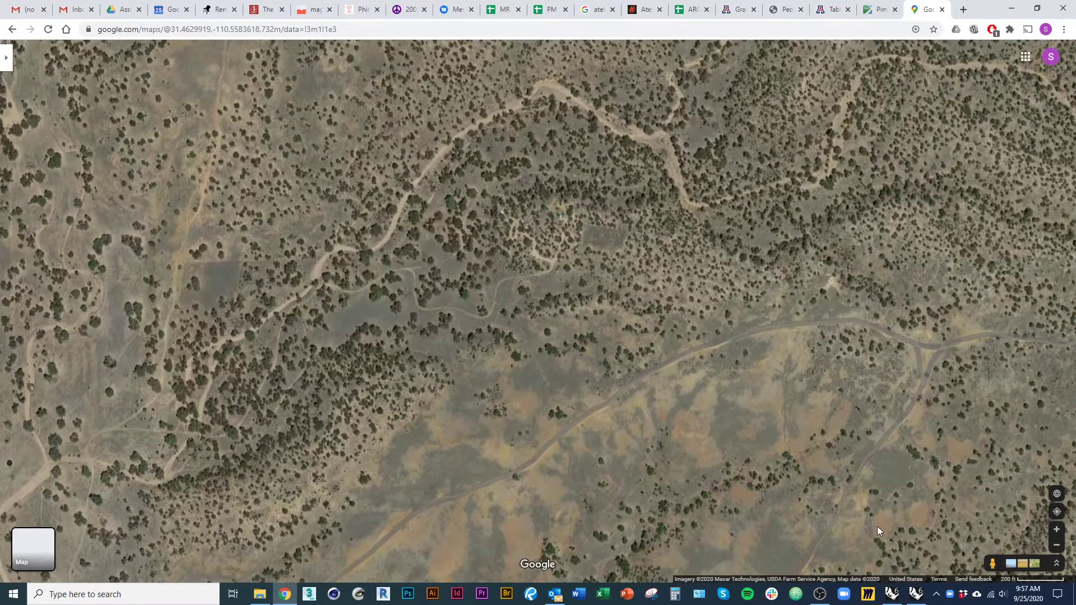
{"action": "left_click", "coordinate": [652, 601]}
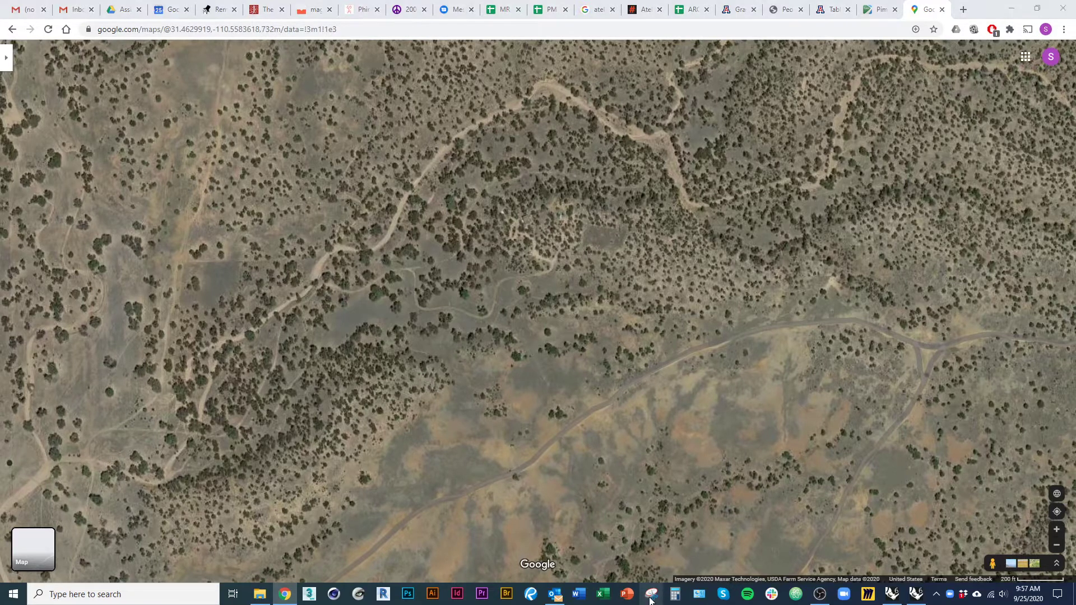
{"action": "left_click", "coordinate": [327, 228]}
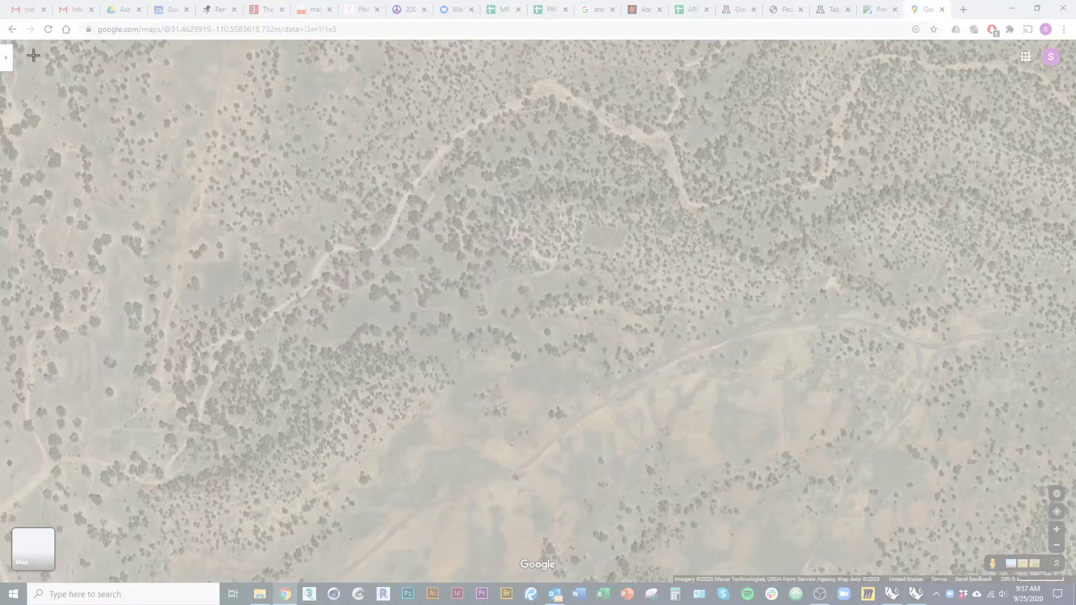
{"action": "left_click_drag", "start_coordinate": [31, 53], "coordinate": [1059, 574]}
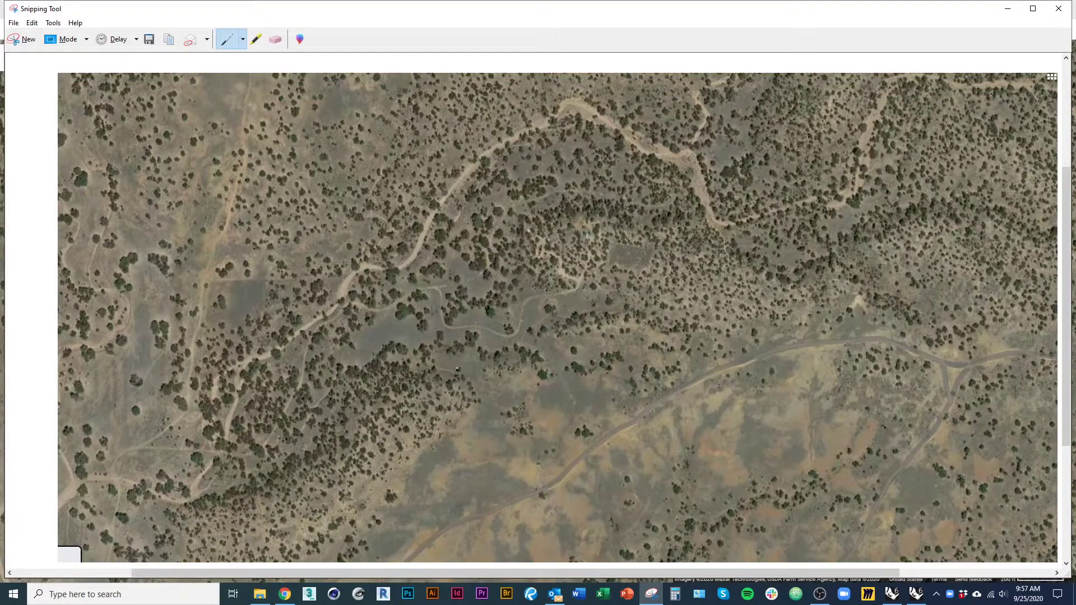
- Save the snip to the Downloads folder as a JPEG file named "caldera site"
{"action": "key", "text": "ctrl+s"}
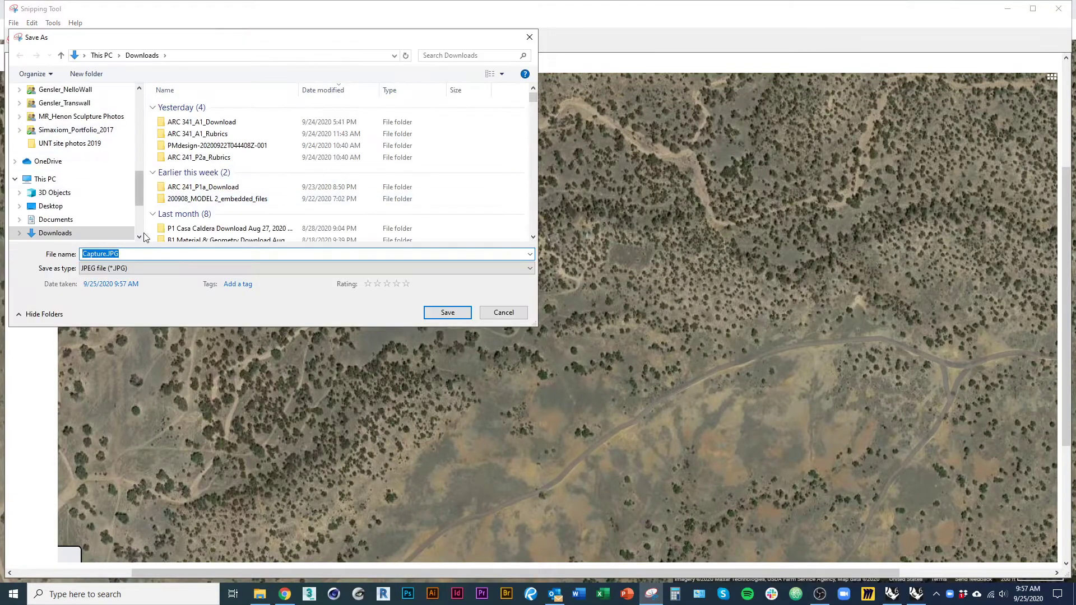
{"action": "type", "text": "cald"}
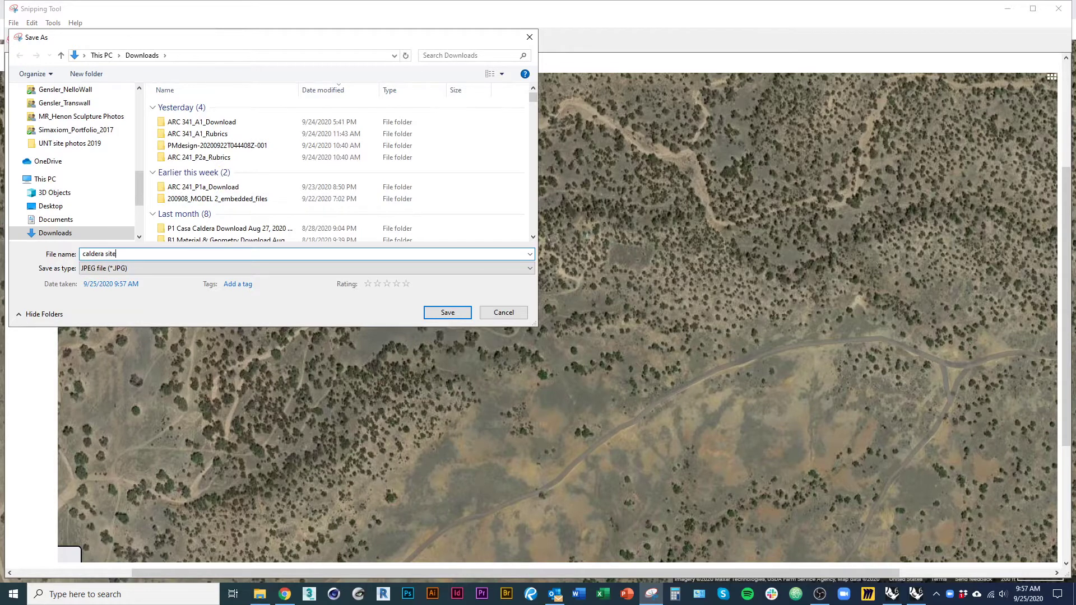
{"action": "type", "text": "era site"}
{"action": "key", "text": "Return"}
- Switch back to the Rhino topography model and reset the viewport to the world Top view
{"action": "key", "text": "alt+Tab"}
{"action": "left_click", "coordinate": [630, 268]}
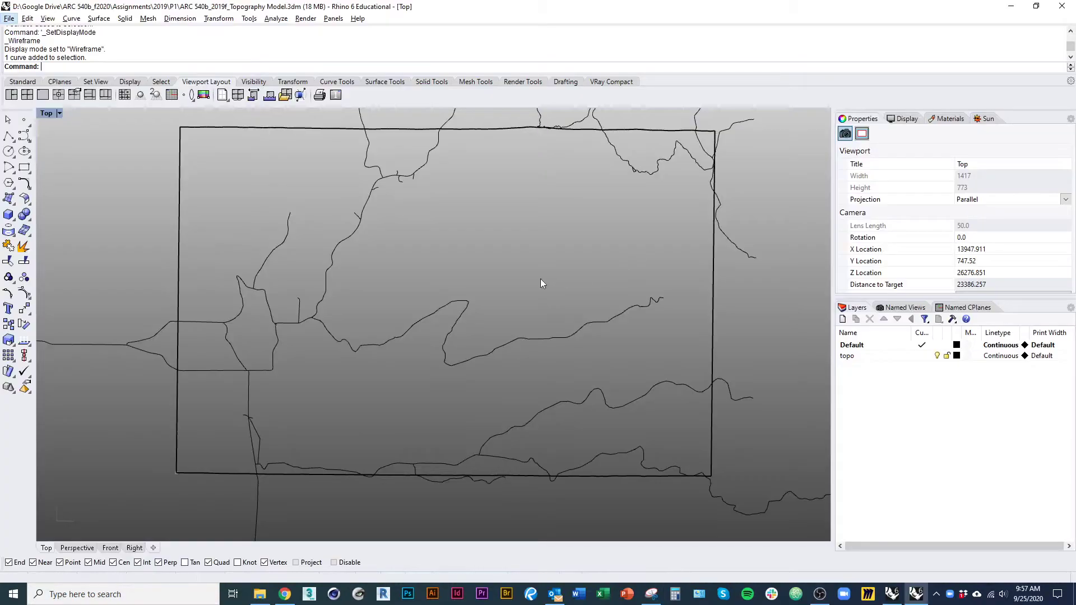
{"action": "scroll", "coordinate": [453, 305], "scroll_direction": "down", "scroll_amount": 2}
{"action": "right_click_drag", "start_coordinate": [453, 306], "coordinate": [421, 293]}
{"action": "right_click_drag", "start_coordinate": [413, 443], "coordinate": [461, 453]}
{"action": "key", "text": "ctrl+F1"}
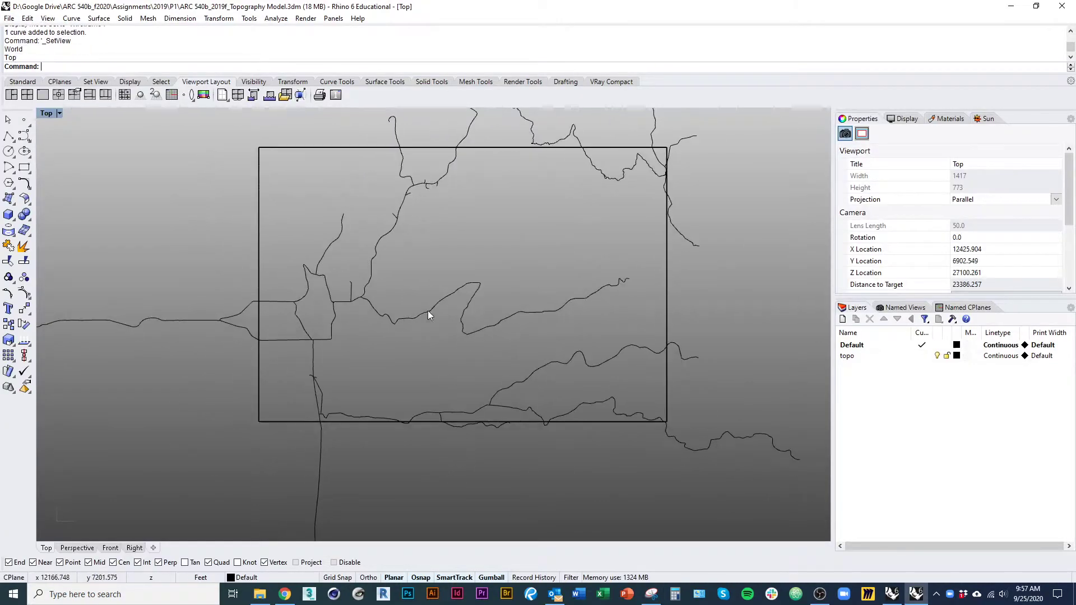
{"action": "right_click_drag", "start_coordinate": [428, 314], "coordinate": [481, 321]}
- Bring "caldera site.JPG" from the Downloads folder into the Top view as a picture, placed below the road curve's bend
{"action": "left_click", "coordinate": [267, 594]}
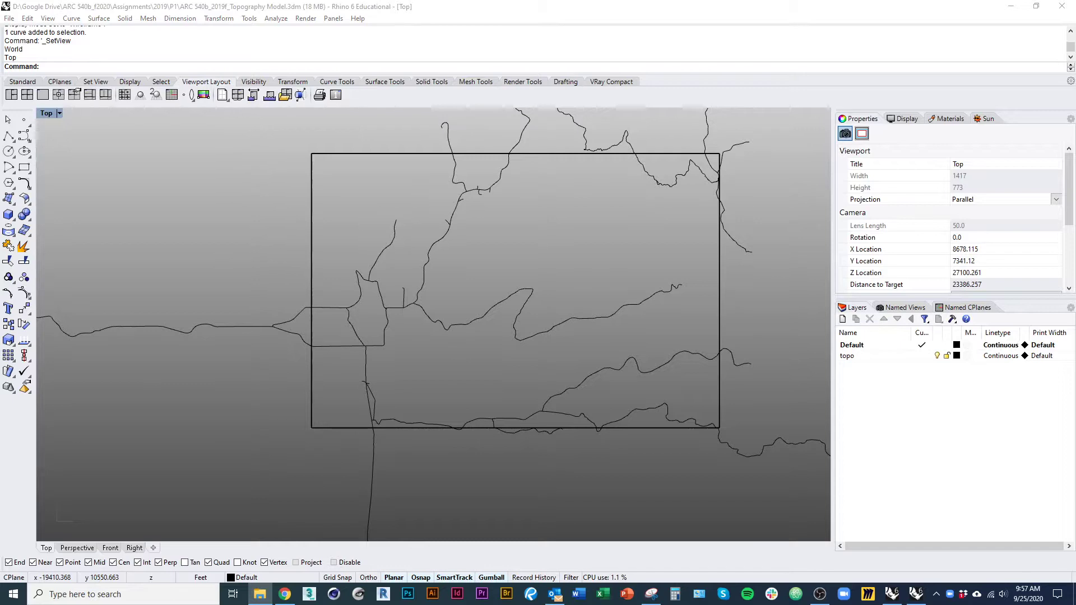
{"action": "left_click_drag", "start_coordinate": [0, 269], "coordinate": [321, 485]}
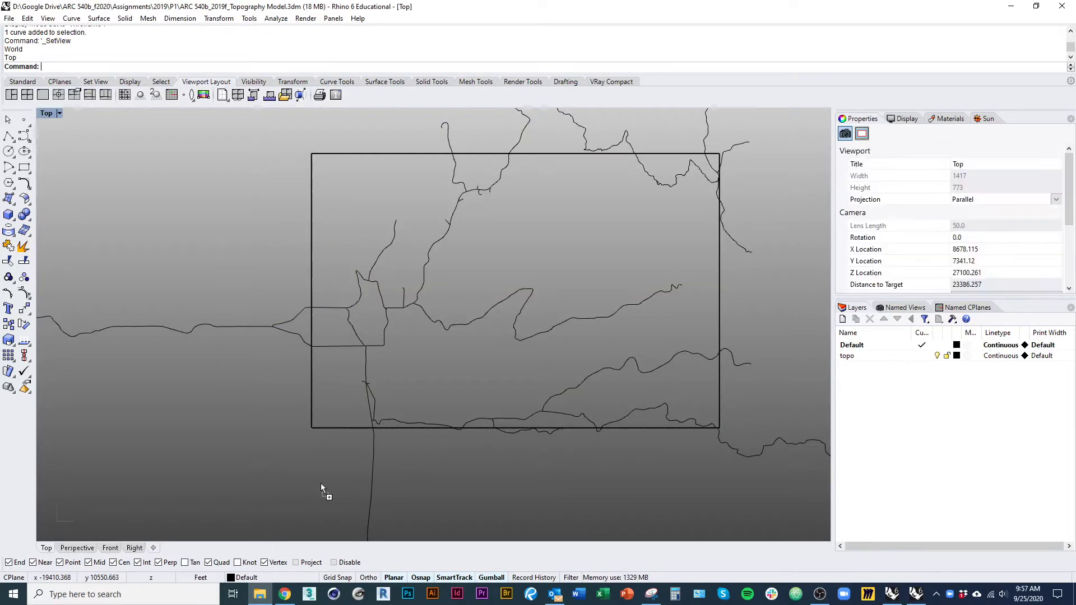
{"action": "left_click_drag", "start_coordinate": [209, 420], "coordinate": [140, 487]}
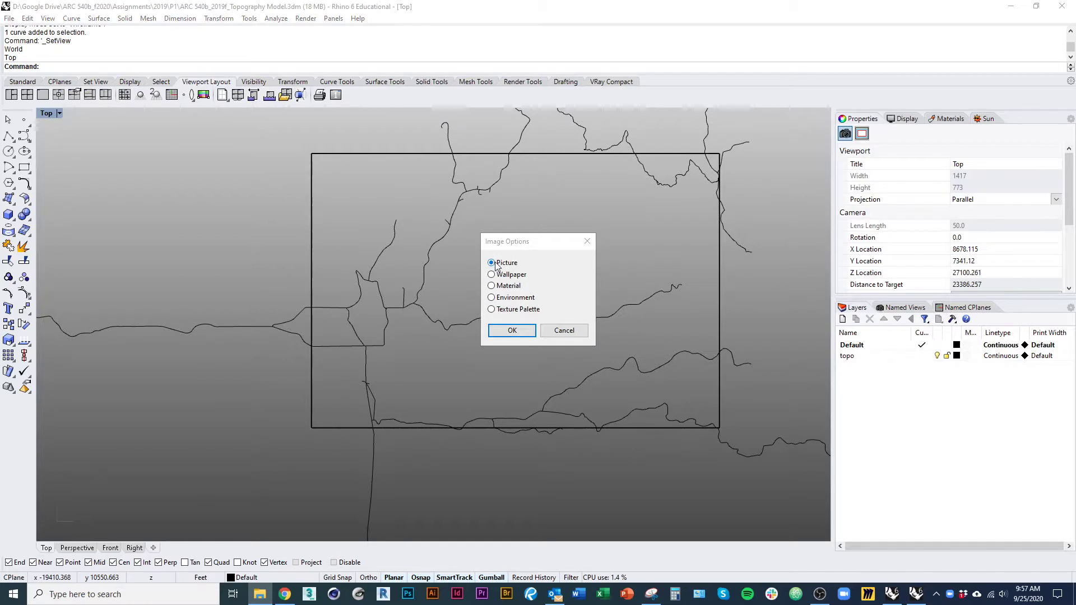
{"action": "left_click", "coordinate": [511, 331]}
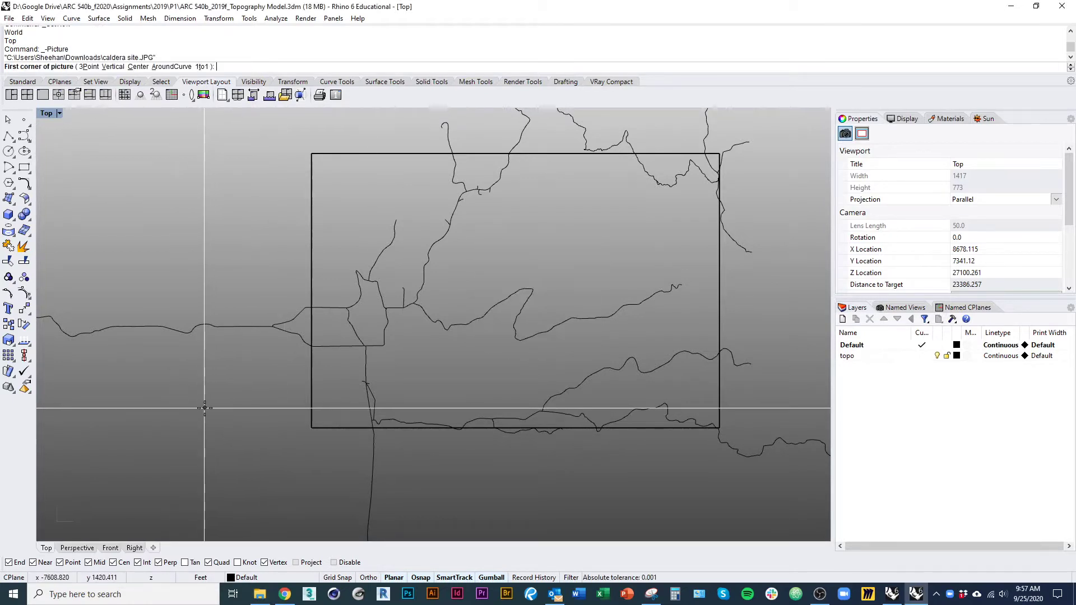
{"action": "left_click", "coordinate": [509, 354]}
- Move the satellite picture so its dirt road bend roughly lines up with the bend of the road curve
{"action": "scroll", "coordinate": [504, 392], "scroll_direction": "up", "scroll_amount": 6}
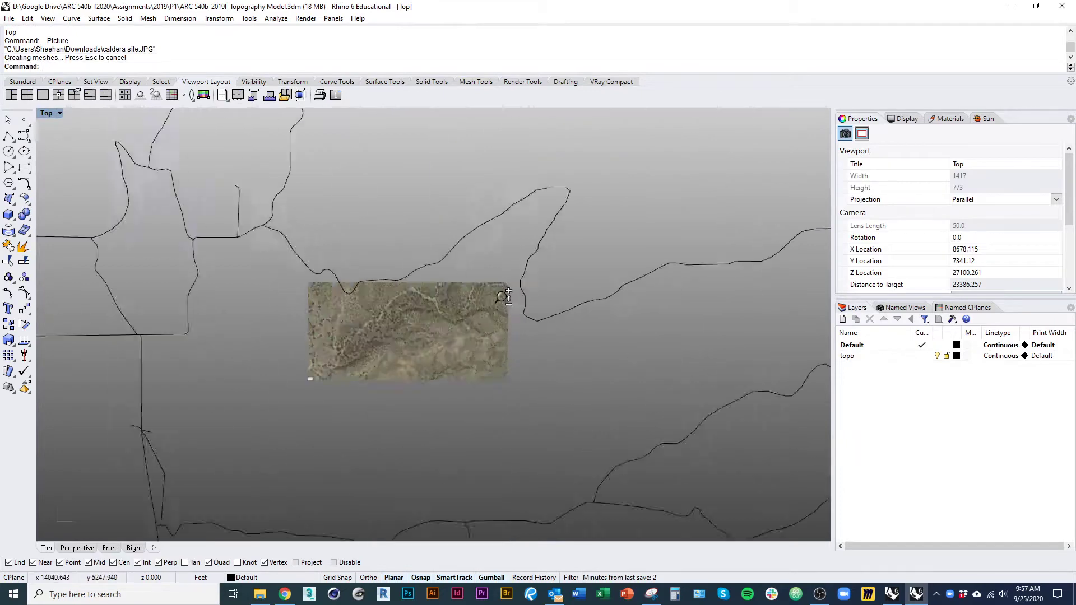
{"action": "left_click_drag", "start_coordinate": [478, 425], "coordinate": [580, 202]}
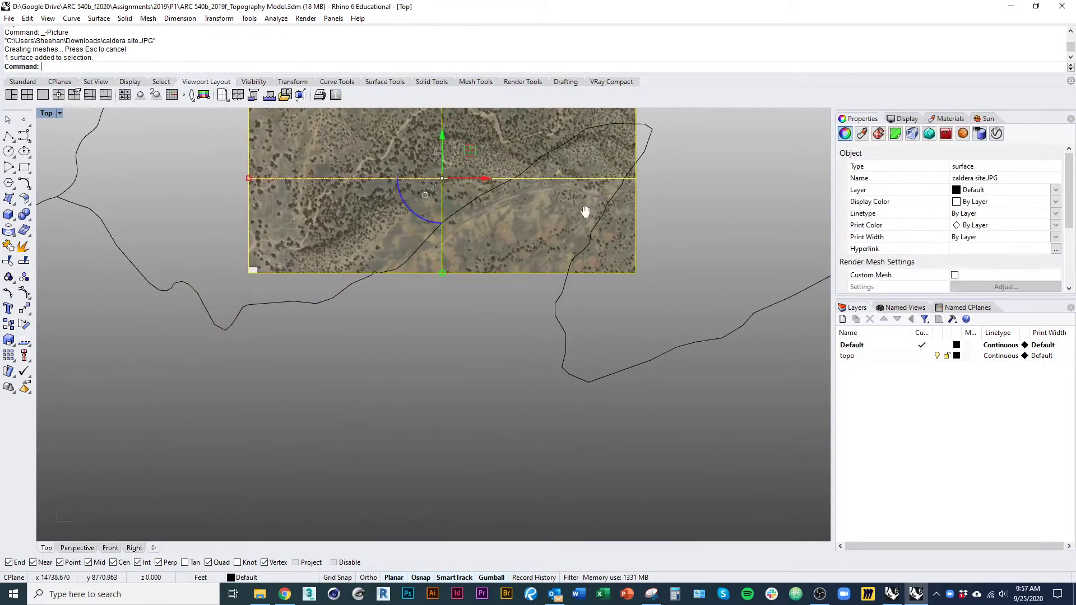
{"action": "right_click_drag", "start_coordinate": [583, 212], "coordinate": [501, 334]}
{"action": "scroll", "coordinate": [542, 279], "scroll_direction": "up", "scroll_amount": 10}
{"action": "left_click_drag", "start_coordinate": [506, 284], "coordinate": [744, 177]}
{"action": "scroll", "coordinate": [745, 184], "scroll_direction": "down", "scroll_amount": 7}
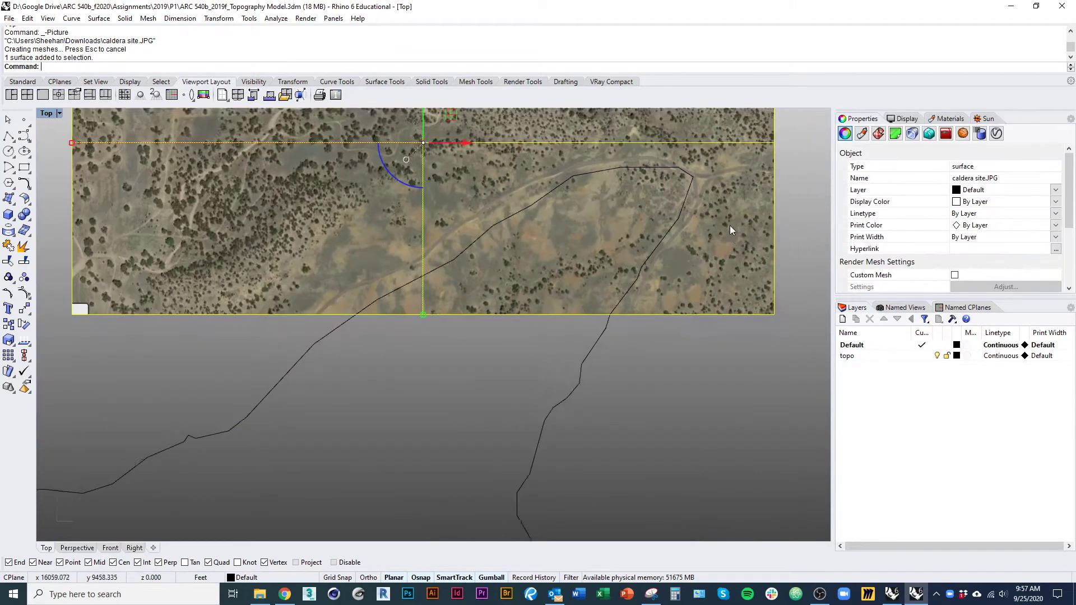
- Scale the satellite picture down by reference points, using the road curve's vertex at the bend as base point
{"action": "right_click_drag", "start_coordinate": [729, 225], "coordinate": [717, 307]}
{"action": "scroll", "coordinate": [713, 305], "scroll_direction": "up", "scroll_amount": 3}
{"action": "type", "text": "sc"}
{"action": "key", "text": "Return"}
{"action": "left_click", "coordinate": [670, 243]}
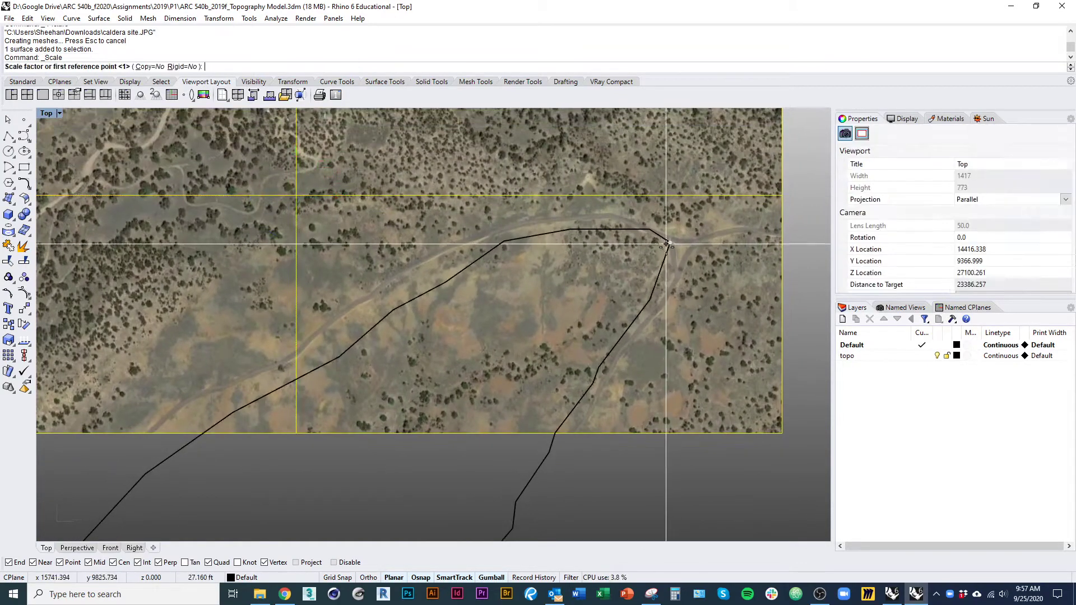
{"action": "scroll", "coordinate": [677, 252], "scroll_direction": "down", "scroll_amount": 7}
{"action": "left_click", "coordinate": [203, 248]}
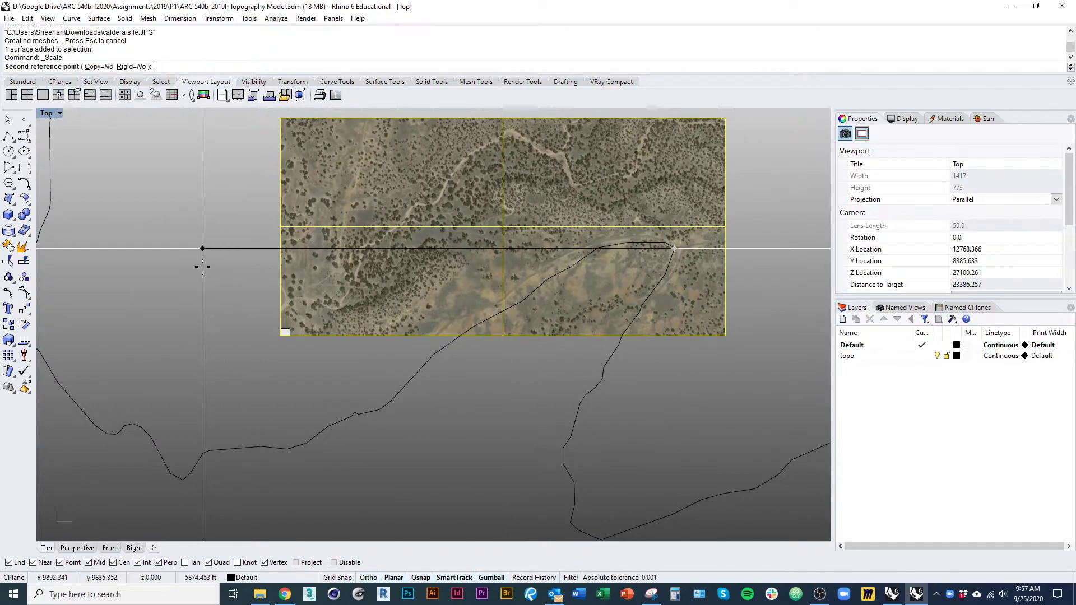
{"action": "left_click", "coordinate": [253, 249]}
- Nudge the scaled picture to bring its dirt road closer to the road curve
{"action": "scroll", "coordinate": [444, 233], "scroll_direction": "up", "scroll_amount": 8}
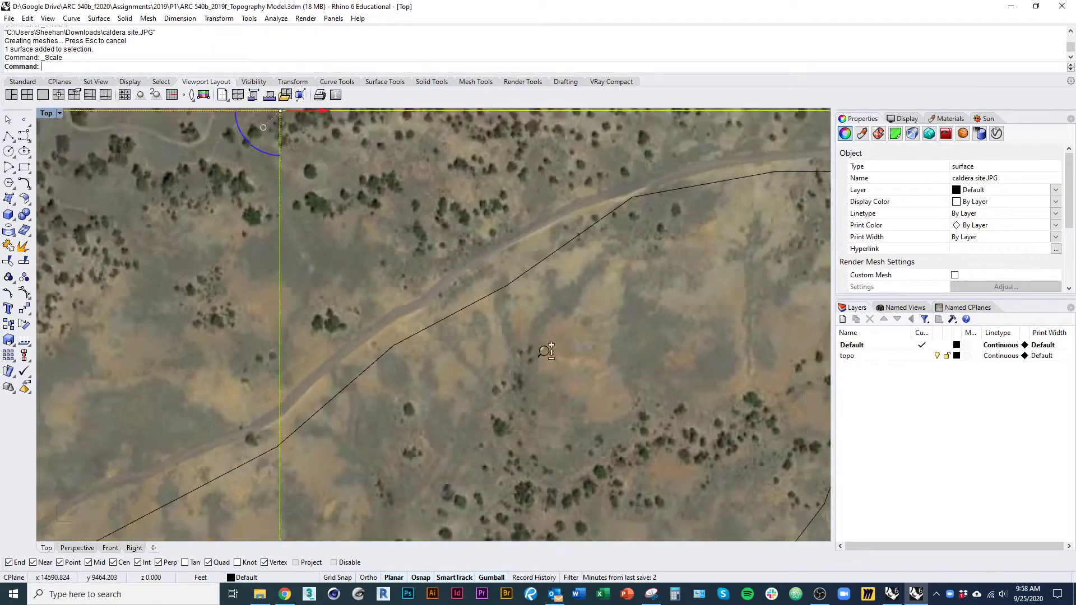
{"action": "scroll", "coordinate": [544, 350], "scroll_direction": "down", "scroll_amount": 7}
{"action": "left_click_drag", "start_coordinate": [417, 185], "coordinate": [426, 203]}
{"action": "right_click_drag", "start_coordinate": [560, 254], "coordinate": [499, 237]}
{"action": "scroll", "coordinate": [552, 274], "scroll_direction": "down", "scroll_amount": 6}
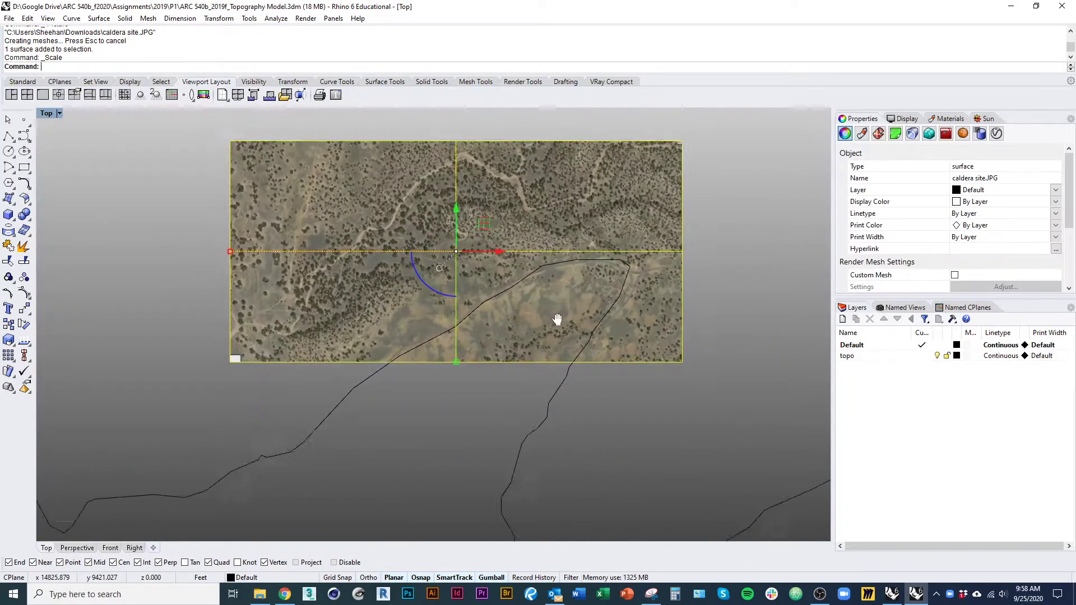
{"action": "right_click_drag", "start_coordinate": [557, 319], "coordinate": [588, 348]}
{"action": "type", "text": "s1"}
{"action": "key", "text": "Return"}
{"action": "left_click", "coordinate": [268, 375]}
{"action": "scroll", "coordinate": [500, 280], "scroll_direction": "down", "scroll_amount": 4}
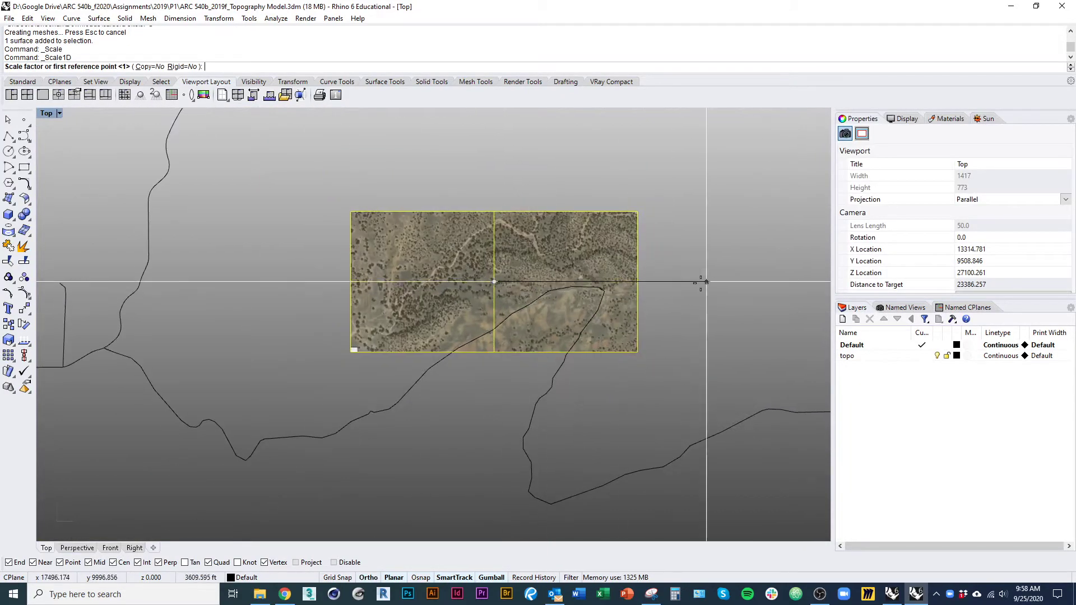
{"action": "key", "text": "alt"}
{"action": "scroll", "coordinate": [608, 279], "scroll_direction": "up", "scroll_amount": 12}
{"action": "left_click", "coordinate": [657, 272], "text": "alt+shift"}
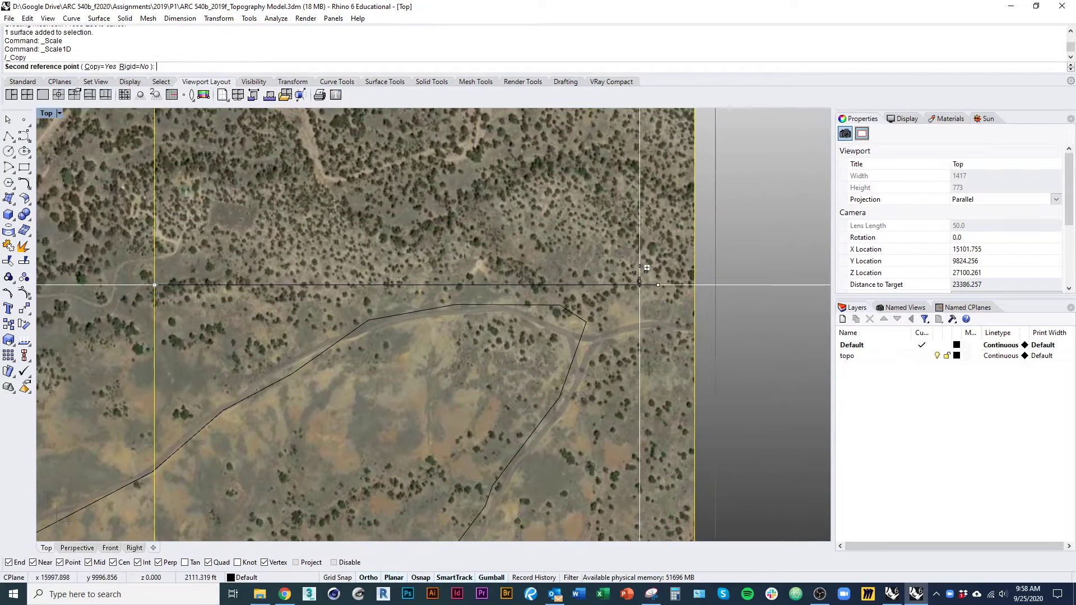
{"action": "key", "text": "Escape"}
- Scale the satellite picture down slightly by reference points from a base point near its centre
{"action": "key", "text": "Return"}
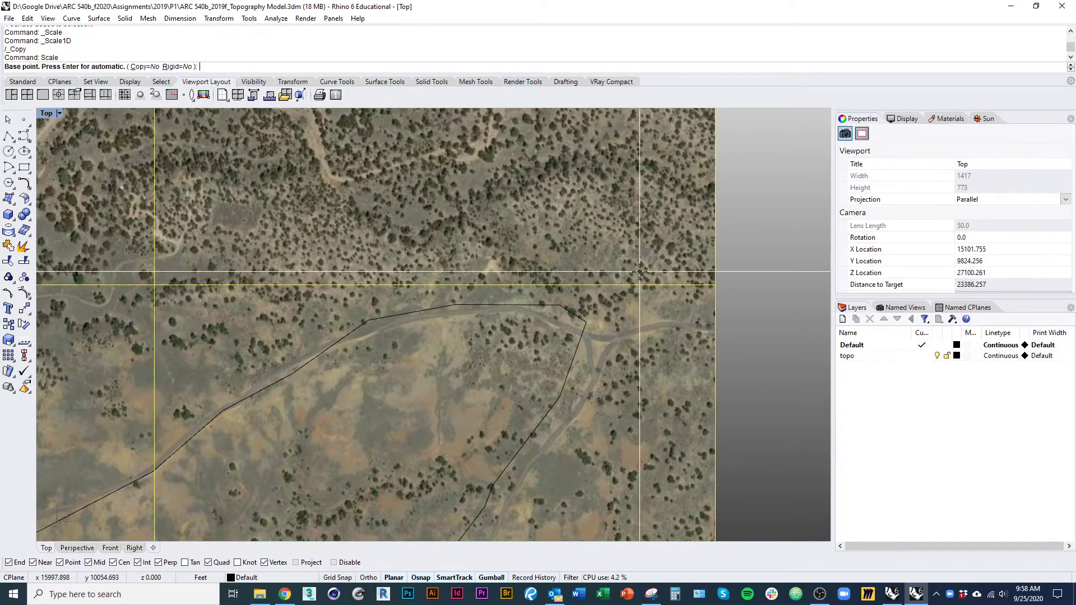
{"action": "scroll", "coordinate": [426, 271], "scroll_direction": "down", "scroll_amount": 3}
{"action": "left_click", "coordinate": [403, 277]}
{"action": "scroll", "coordinate": [619, 311], "scroll_direction": "up", "scroll_amount": 4}
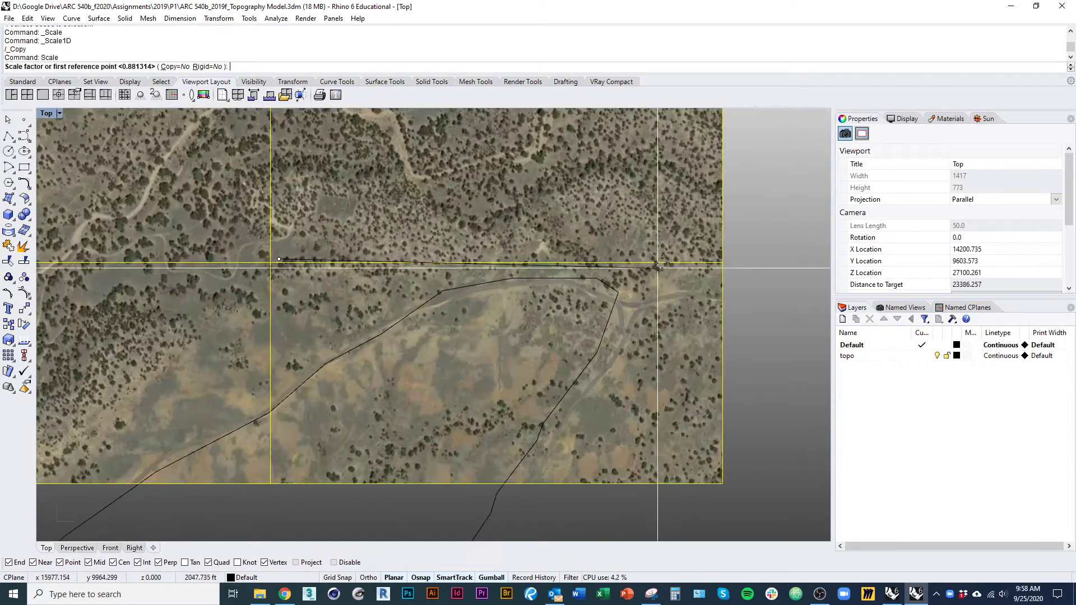
{"action": "left_click", "coordinate": [684, 259], "text": "alt+shift"}
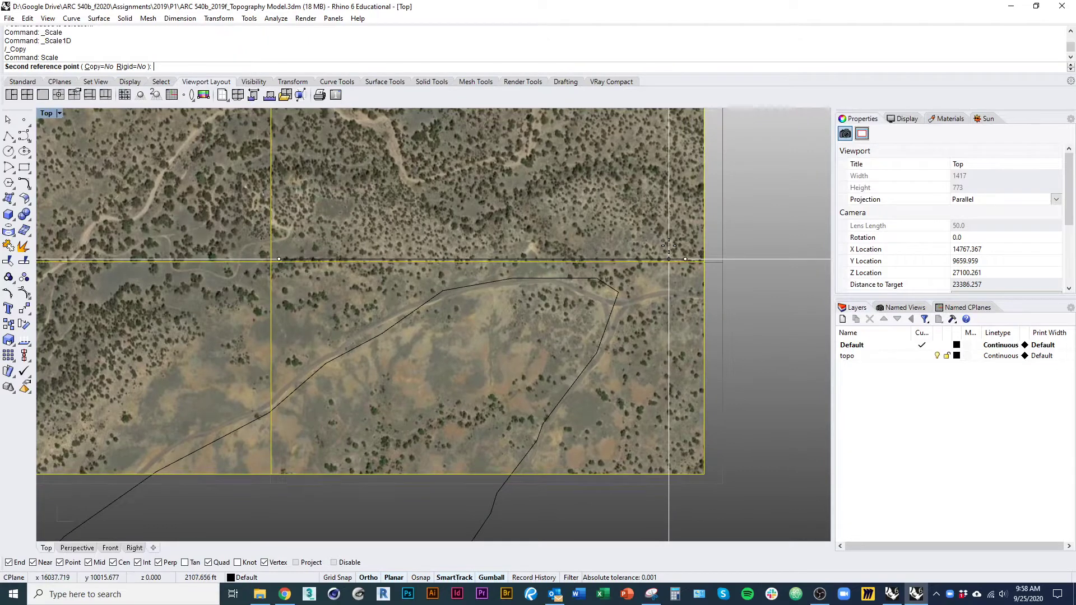
{"action": "left_click", "coordinate": [660, 245], "text": "alt+shift"}
- Shrink the satellite picture a little more about the road curve vertex just below the bend
{"action": "key", "text": "Return"}
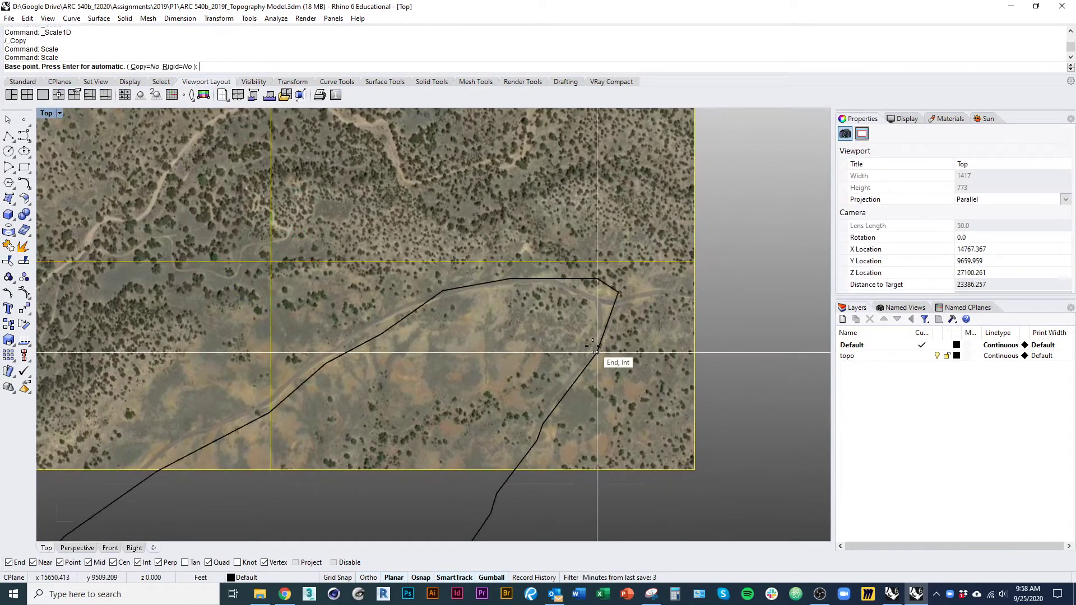
{"action": "left_click", "coordinate": [596, 352]}
{"action": "left_click", "coordinate": [175, 366]}
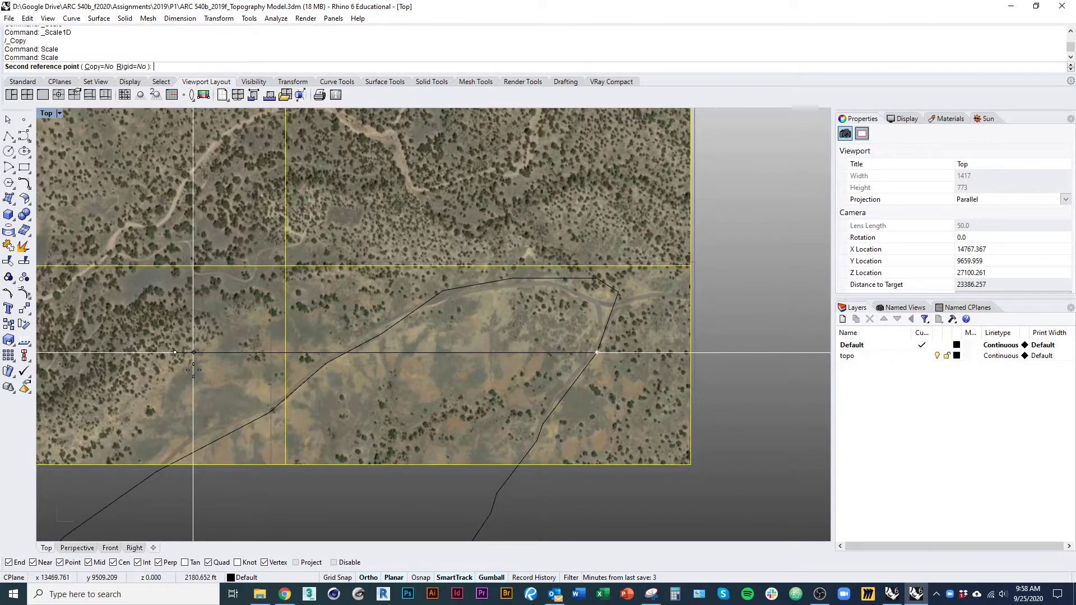
{"action": "left_click", "coordinate": [198, 370]}
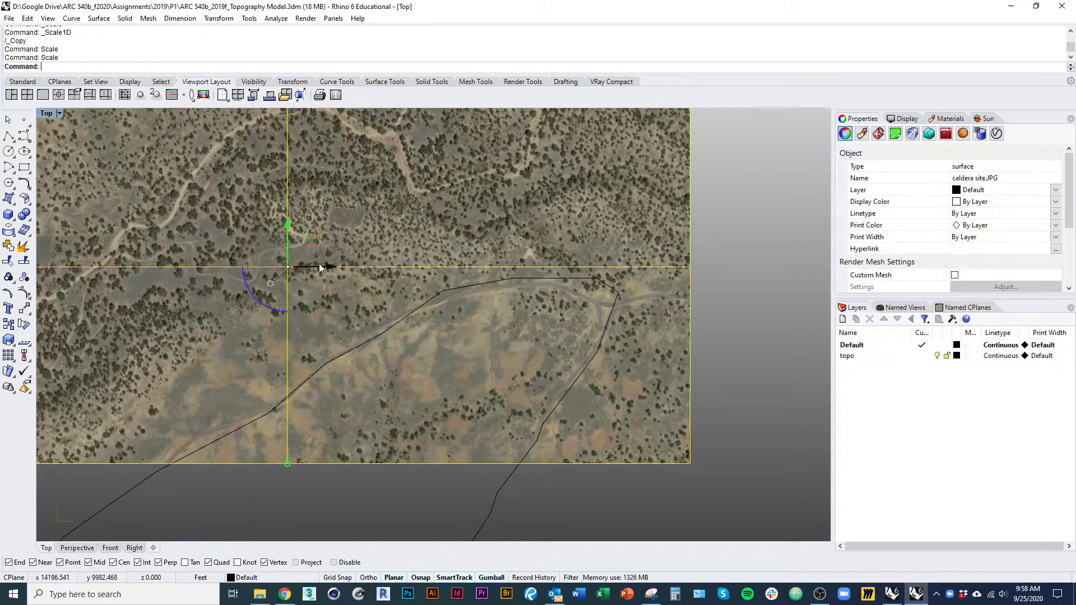
- Nudge the picture slightly upward to fit its road to the curve and deselect it
{"action": "left_click_drag", "start_coordinate": [287, 228], "coordinate": [288, 224]}
{"action": "right_click_drag", "start_coordinate": [374, 226], "coordinate": [527, 323]}
{"action": "scroll", "coordinate": [514, 305], "scroll_direction": "up", "scroll_amount": 1}
{"action": "key", "text": "Escape"}
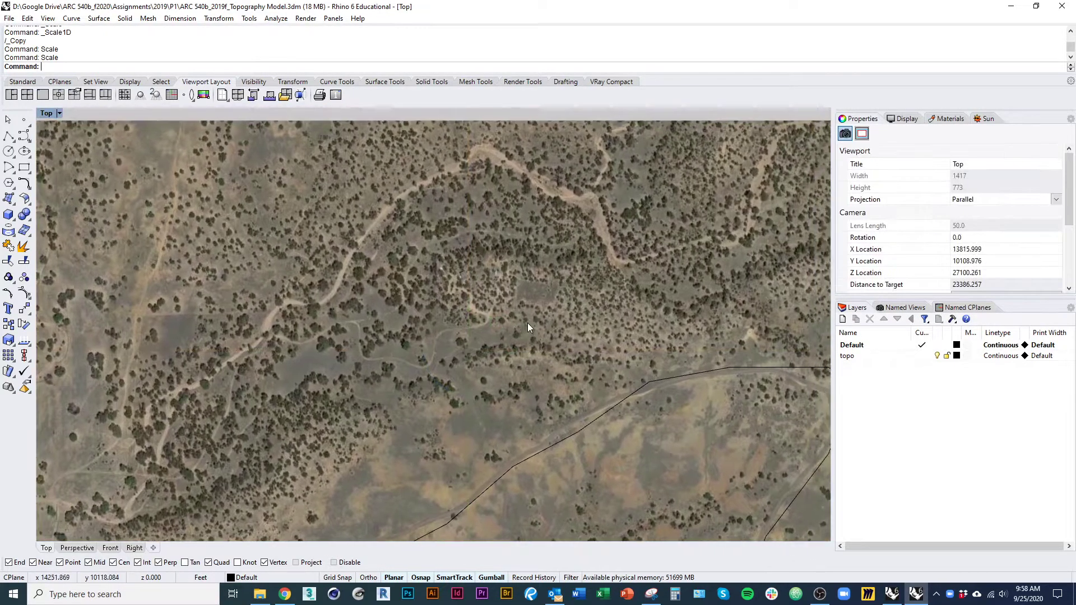
- Examine the building area in the placed picture, then switch to Google Maps and zoom in closely on the brown-roofed building
{"action": "scroll", "coordinate": [468, 263], "scroll_direction": "up", "scroll_amount": 3}
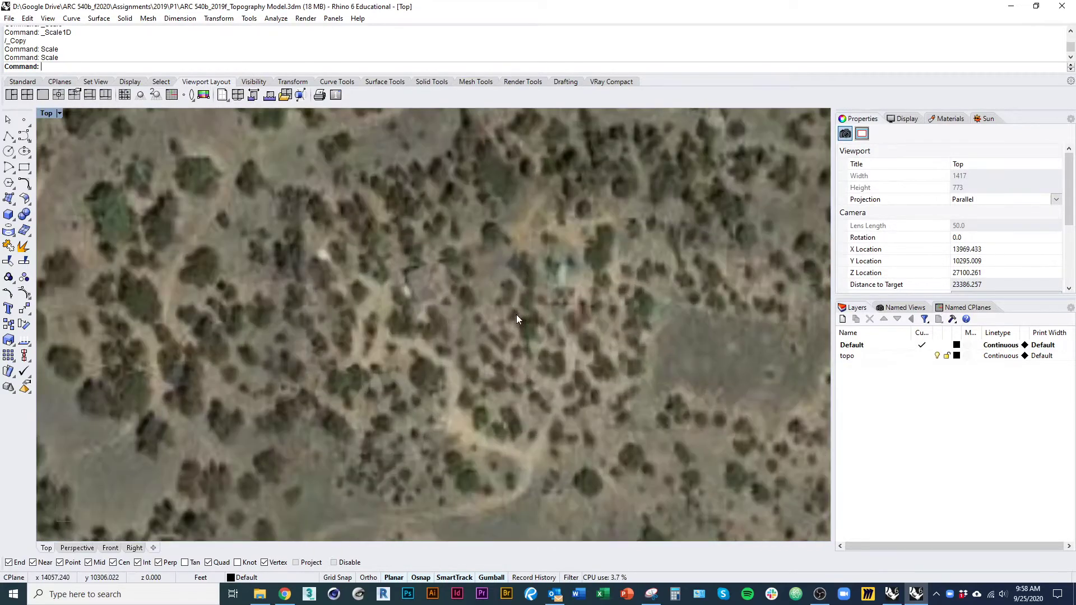
{"action": "scroll", "coordinate": [403, 278], "scroll_direction": "down", "scroll_amount": 5}
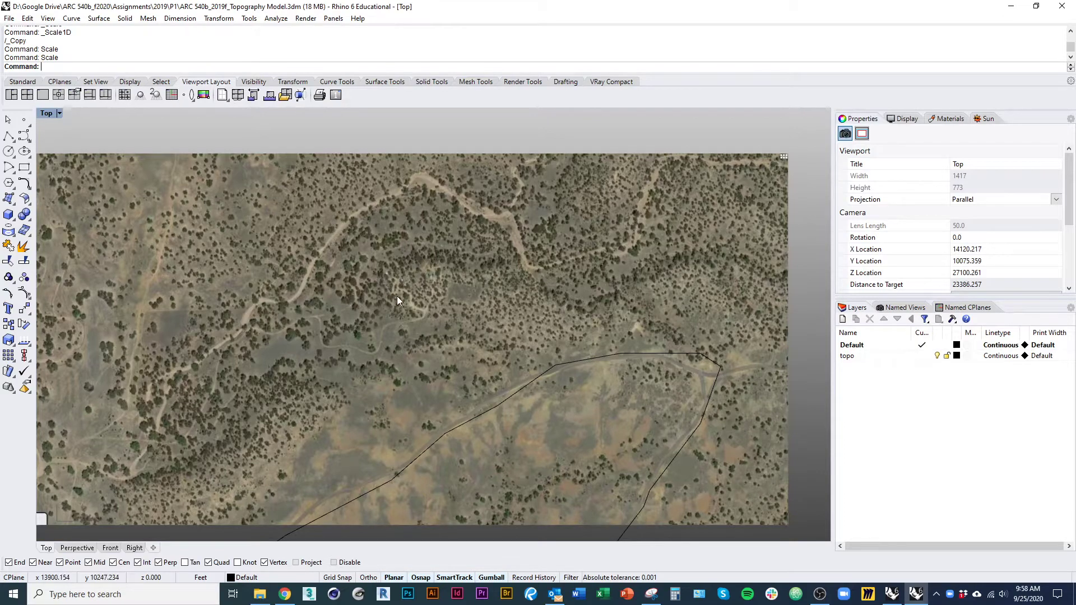
{"action": "key", "text": "alt+Tab"}
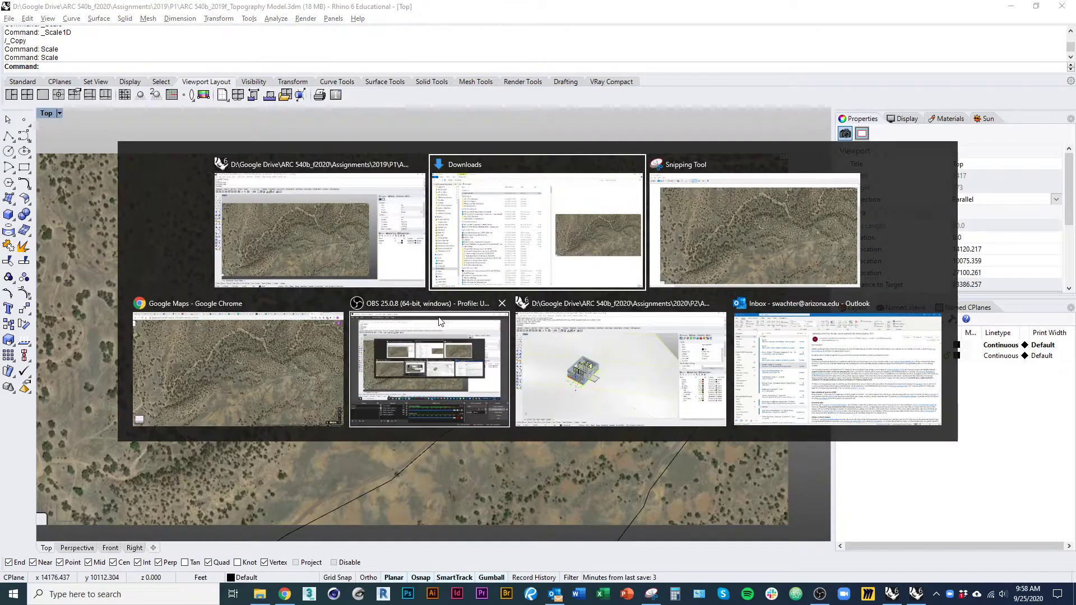
{"action": "left_click", "coordinate": [292, 376]}
{"action": "scroll", "coordinate": [567, 215], "scroll_direction": "up", "scroll_amount": 5}
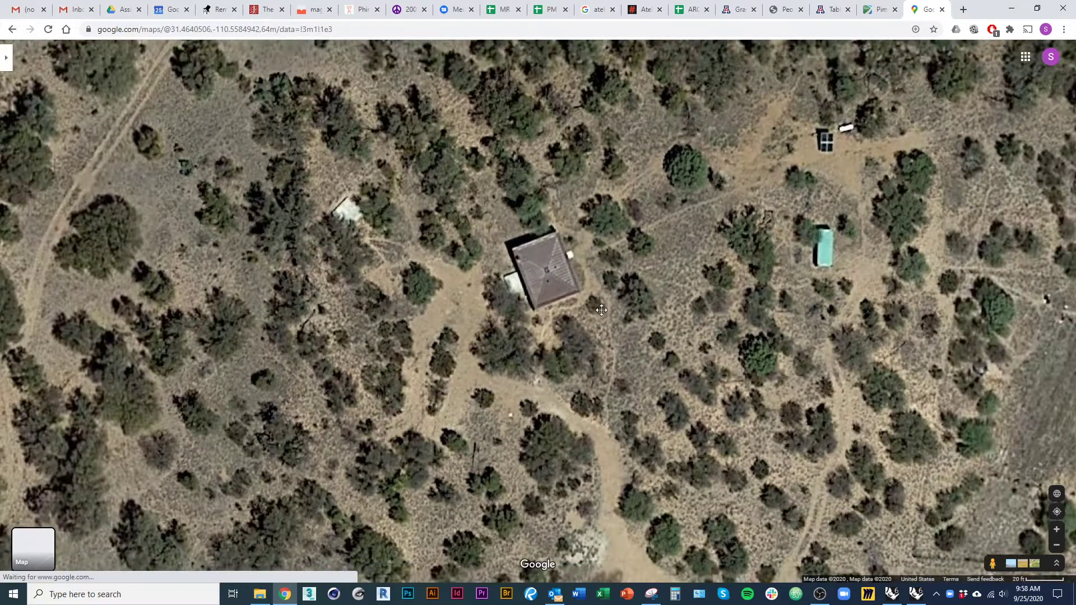
{"action": "left_click_drag", "start_coordinate": [601, 310], "coordinate": [559, 386]}
{"action": "scroll", "coordinate": [548, 344], "scroll_direction": "up", "scroll_amount": 1}
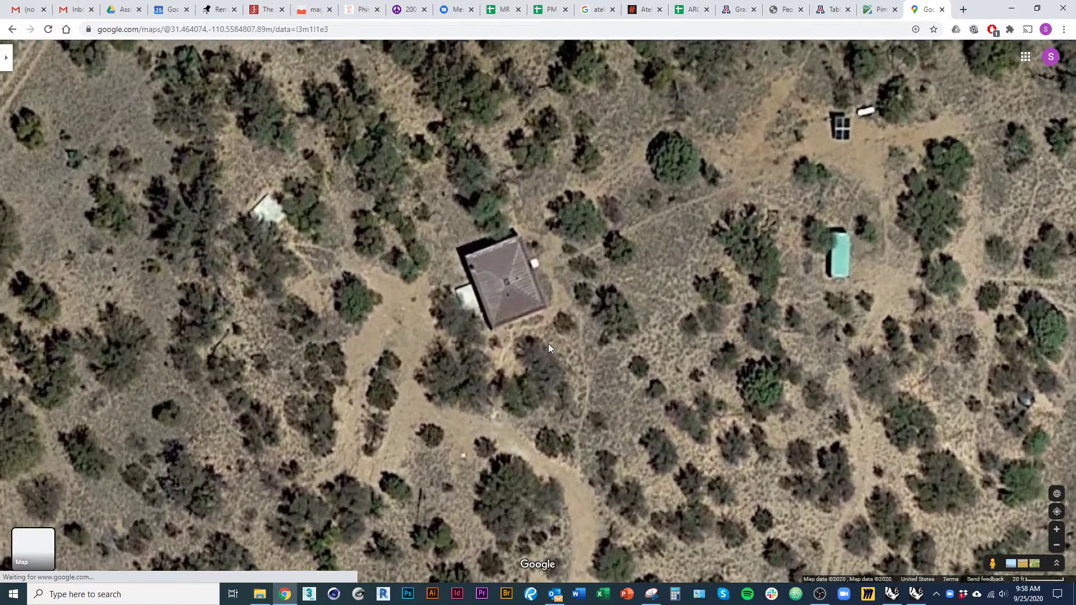
{"action": "left_click_drag", "start_coordinate": [548, 344], "coordinate": [564, 370]}
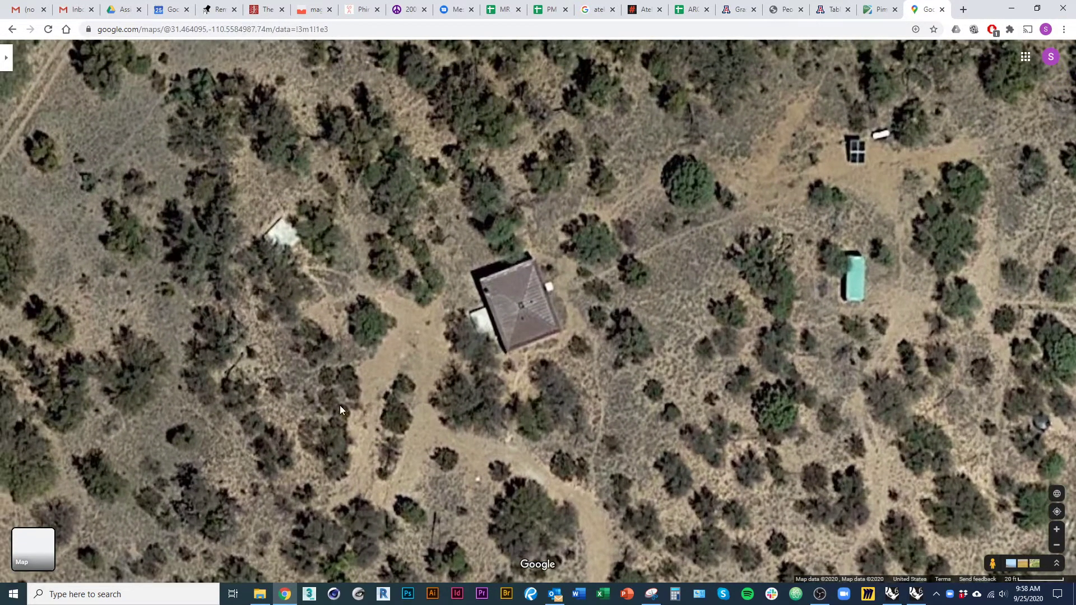
- Switch to Snipping Tool and capture most of the close-up satellite view around the building
{"action": "key", "text": "alt+Tab"}
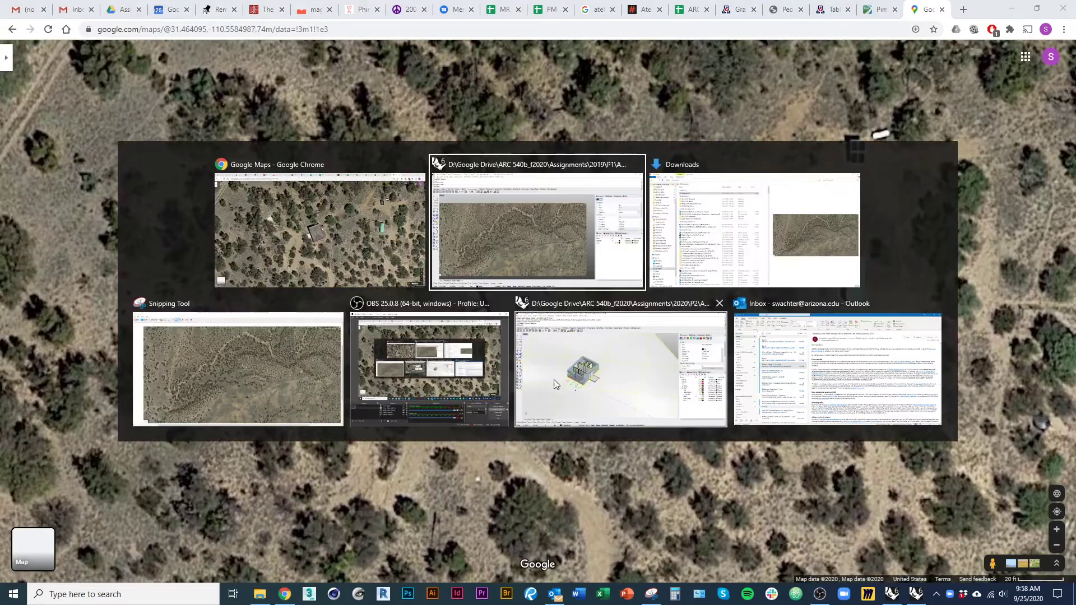
{"action": "left_click", "coordinate": [268, 377]}
{"action": "left_click", "coordinate": [24, 39]}
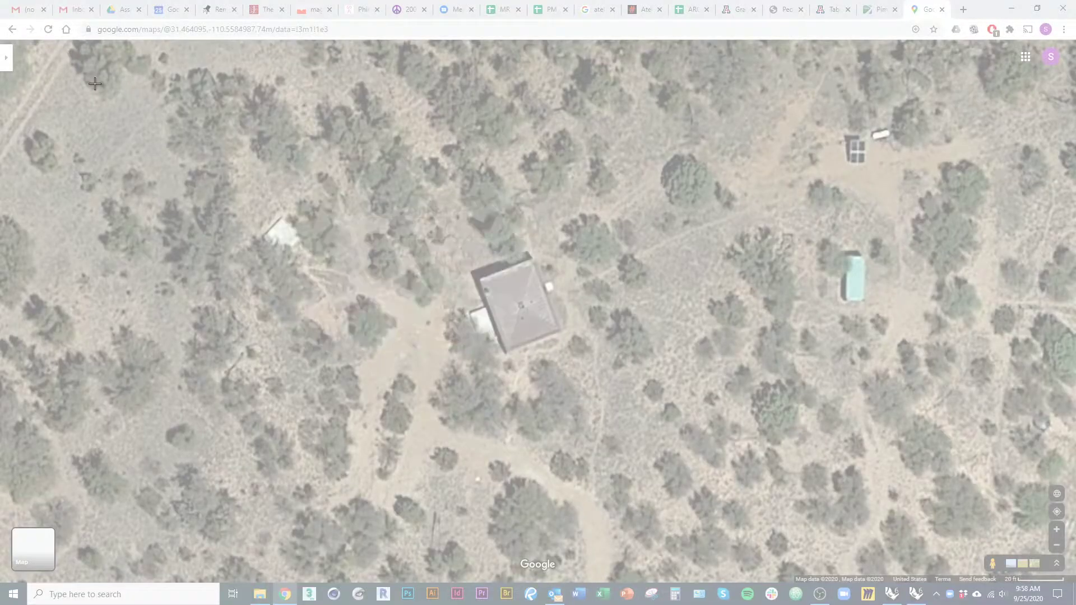
{"action": "left_click_drag", "start_coordinate": [69, 57], "coordinate": [956, 540]}
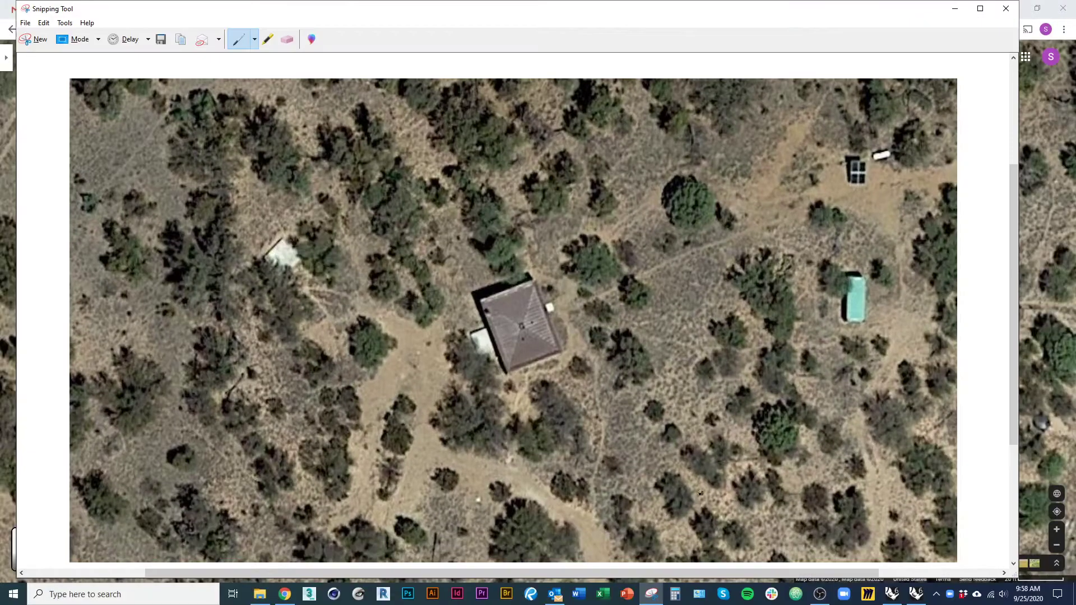
- Save the snip to the Downloads folder as a JPEG file named "caldera site2"
{"action": "key", "text": "ctrl+s"}
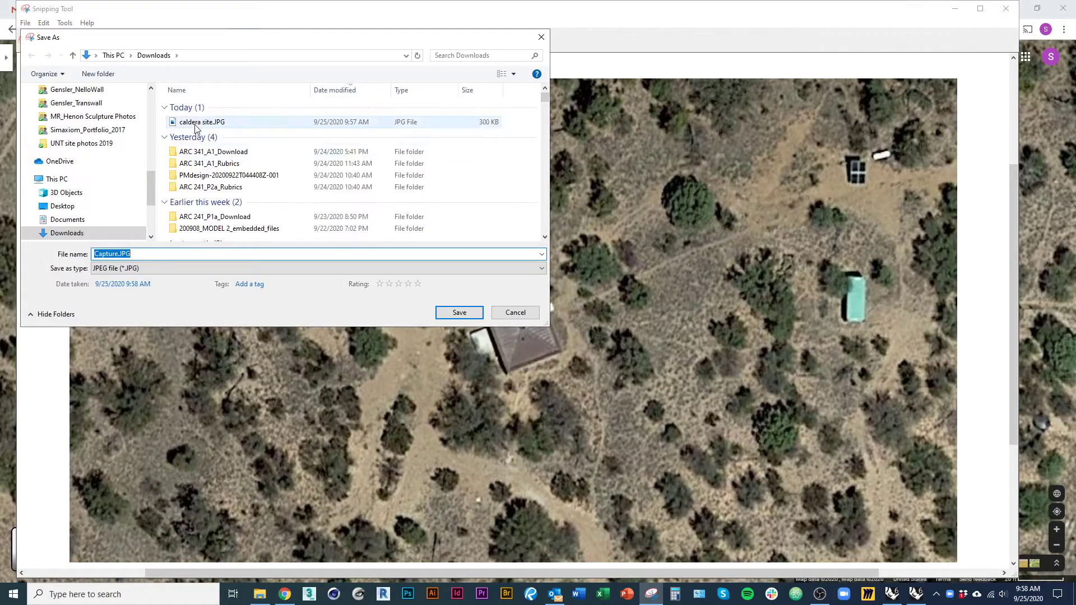
{"action": "left_click", "coordinate": [202, 122]}
{"action": "left_click", "coordinate": [122, 256]}
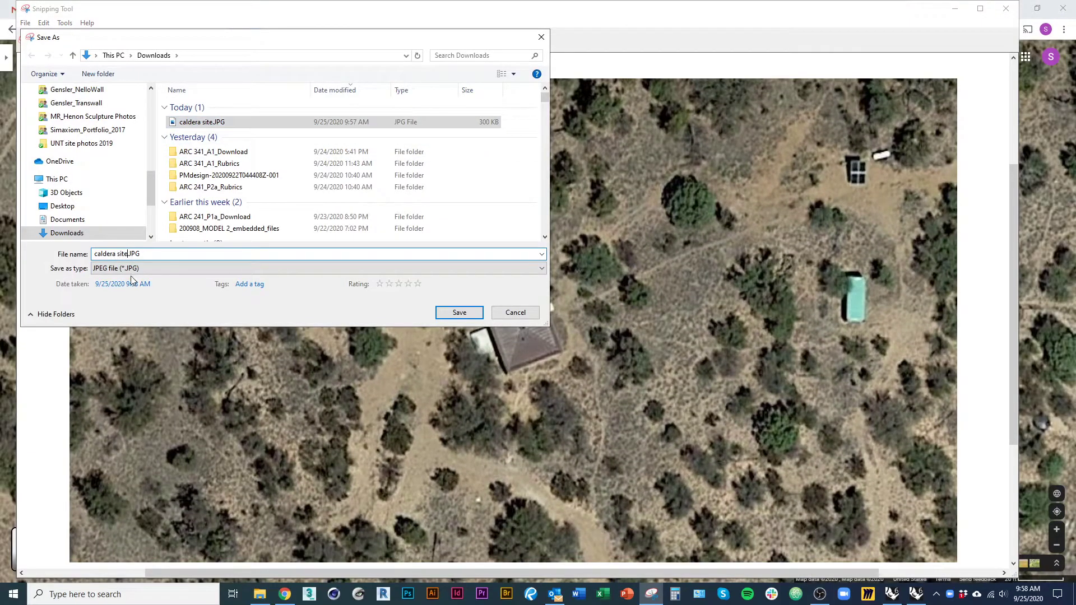
{"action": "left_click", "coordinate": [459, 312]}
- Switch to Rhino and insert the saved "caldera site2" image as a Picture over the building area of the larger satellite picture
{"action": "key", "text": "alt+Tab"}
{"action": "left_click", "coordinate": [655, 270]}
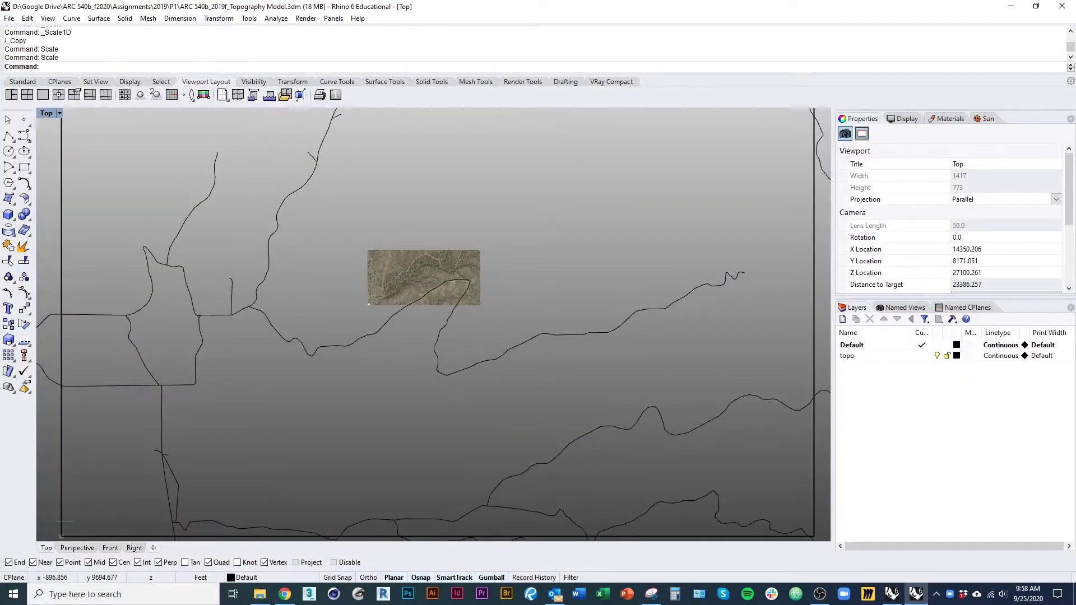
{"action": "left_click_drag", "start_coordinate": [93, 197], "coordinate": [418, 216]}
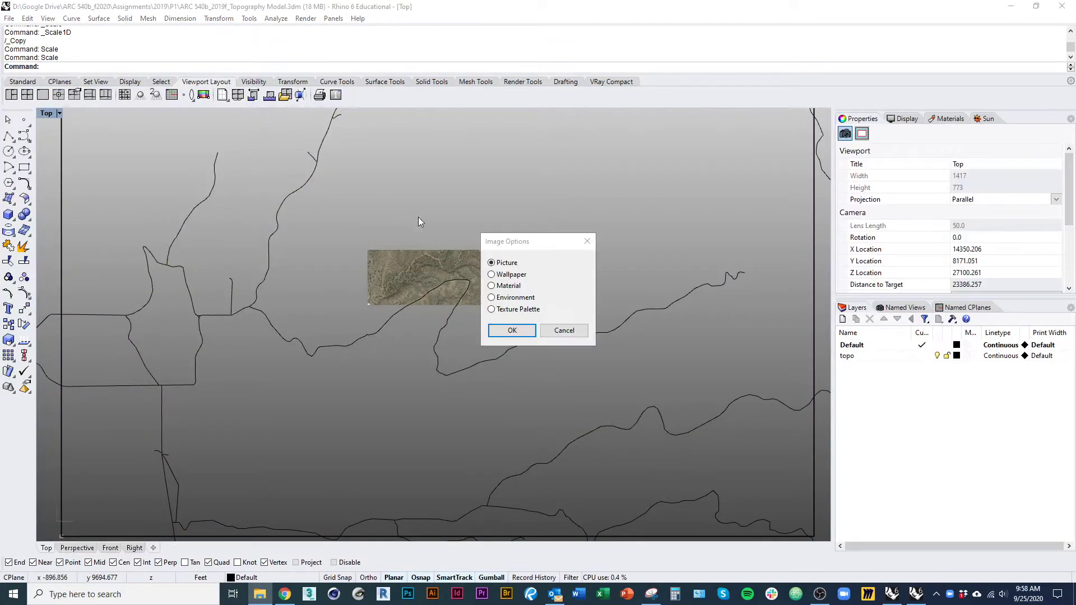
{"action": "left_click", "coordinate": [511, 330]}
{"action": "scroll", "coordinate": [415, 278], "scroll_direction": "up", "scroll_amount": 10}
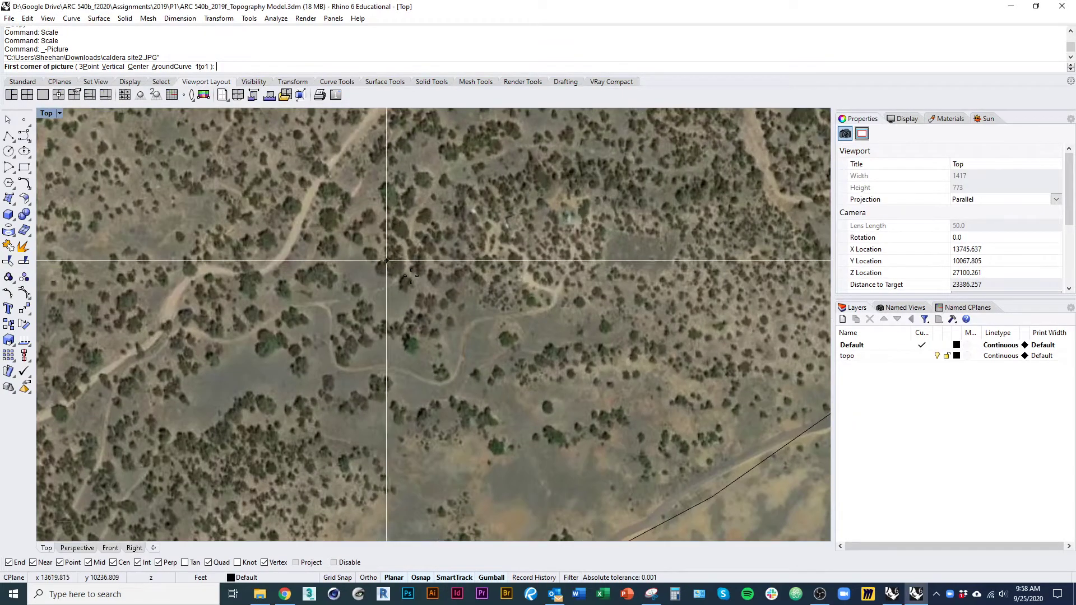
{"action": "right_click_drag", "start_coordinate": [446, 316], "coordinate": [367, 384]}
{"action": "scroll", "coordinate": [338, 374], "scroll_direction": "up", "scroll_amount": 2}
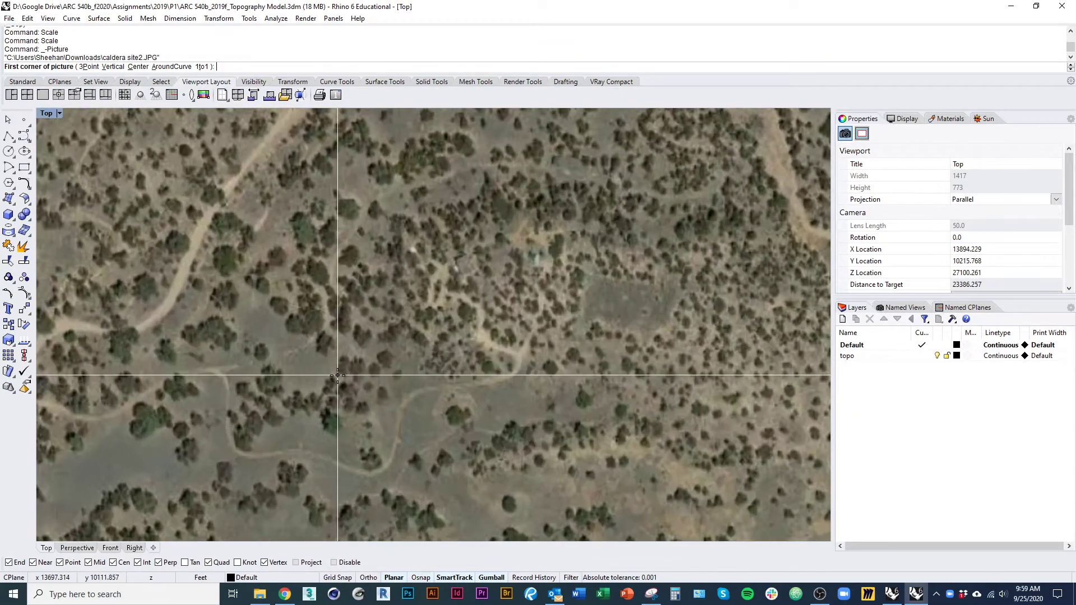
{"action": "left_click", "coordinate": [338, 375], "text": "alt"}
{"action": "left_click", "coordinate": [604, 370]}
- Select the "caldera site2.JPG" picture and move it so its building lines up with the building in the larger picture
{"action": "scroll", "coordinate": [488, 349], "scroll_direction": "up", "scroll_amount": 6}
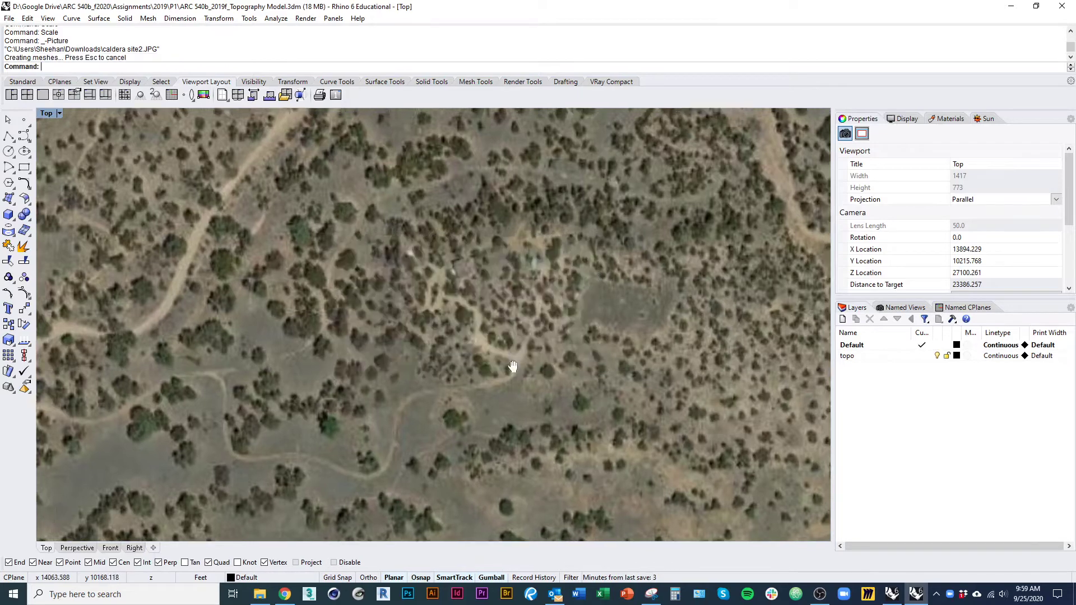
{"action": "left_click", "coordinate": [488, 349]}
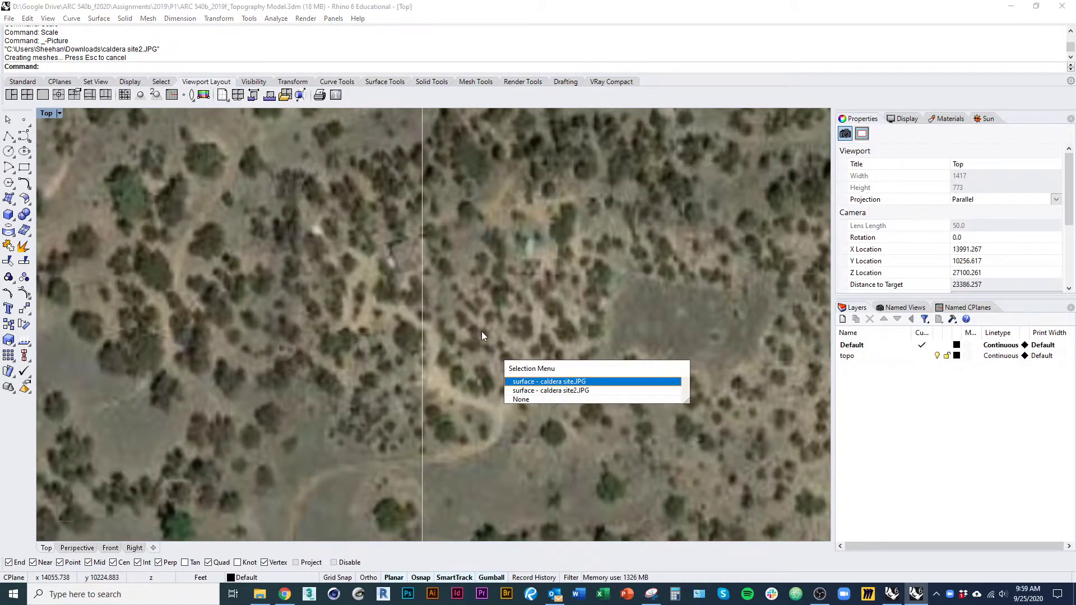
{"action": "left_click", "coordinate": [550, 394]}
{"action": "scroll", "coordinate": [540, 395], "scroll_direction": "down", "scroll_amount": 4}
{"action": "left_click", "coordinate": [461, 371]}
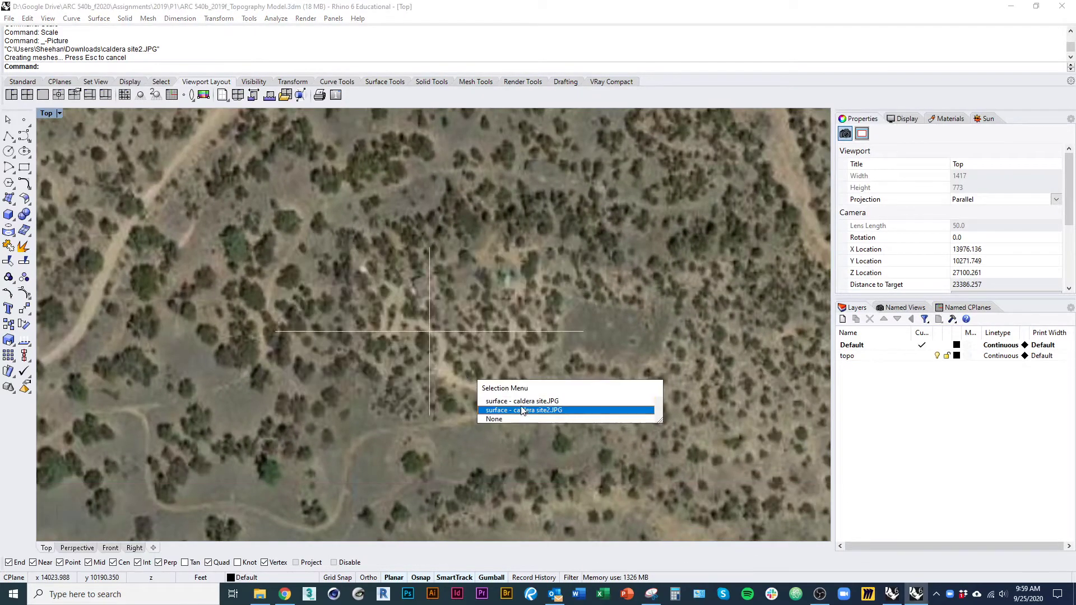
{"action": "left_click", "coordinate": [520, 408]}
{"action": "right_click_drag", "start_coordinate": [436, 314], "coordinate": [435, 331]}
{"action": "left_click_drag", "start_coordinate": [427, 319], "coordinate": [429, 295]}
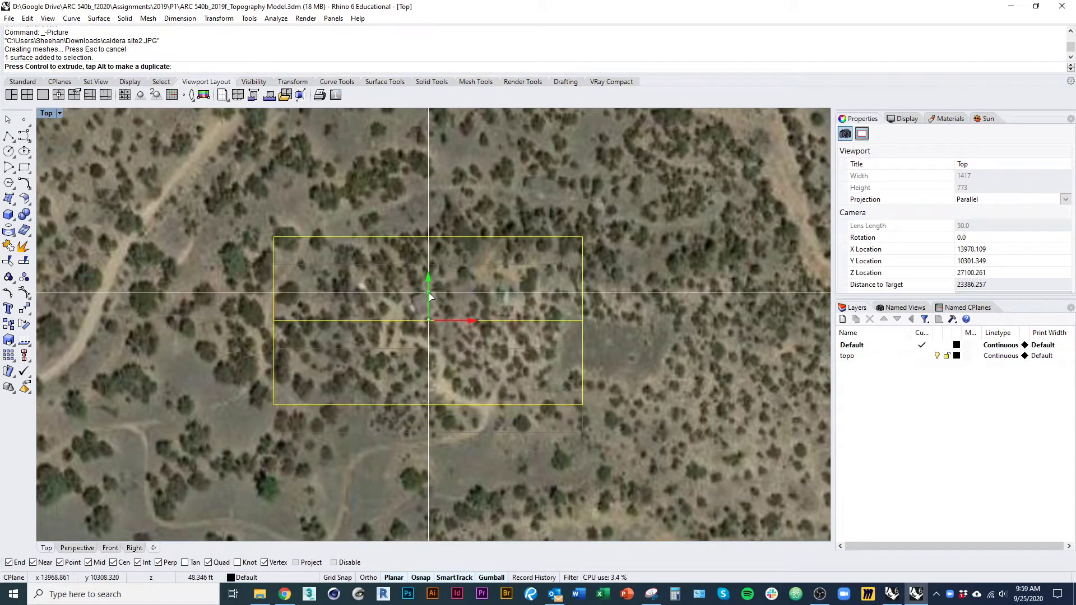
{"action": "left_click_drag", "start_coordinate": [429, 297], "coordinate": [430, 298]}
{"action": "scroll", "coordinate": [468, 325], "scroll_direction": "up", "scroll_amount": 2}
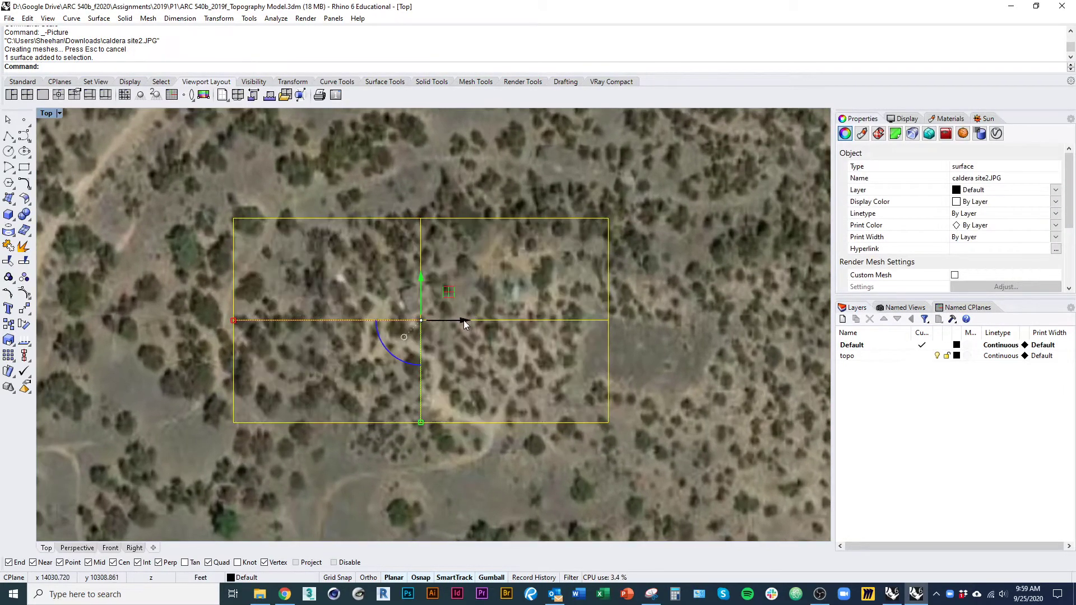
{"action": "left_click_drag", "start_coordinate": [420, 293], "coordinate": [420, 274]}
{"action": "left_click_drag", "start_coordinate": [459, 304], "coordinate": [435, 301]}
- Scale down the close-up picture from a base point on the brown-roofed building to match the larger picture
{"action": "key", "text": "Return"}
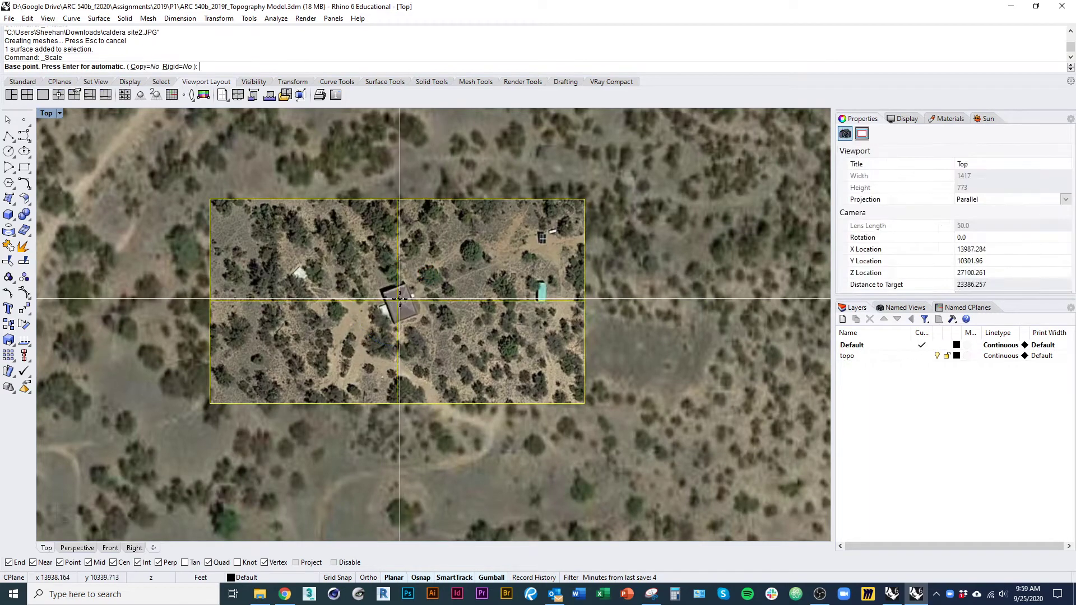
{"action": "left_click", "coordinate": [396, 303], "text": "alt"}
{"action": "left_click", "coordinate": [680, 303]}
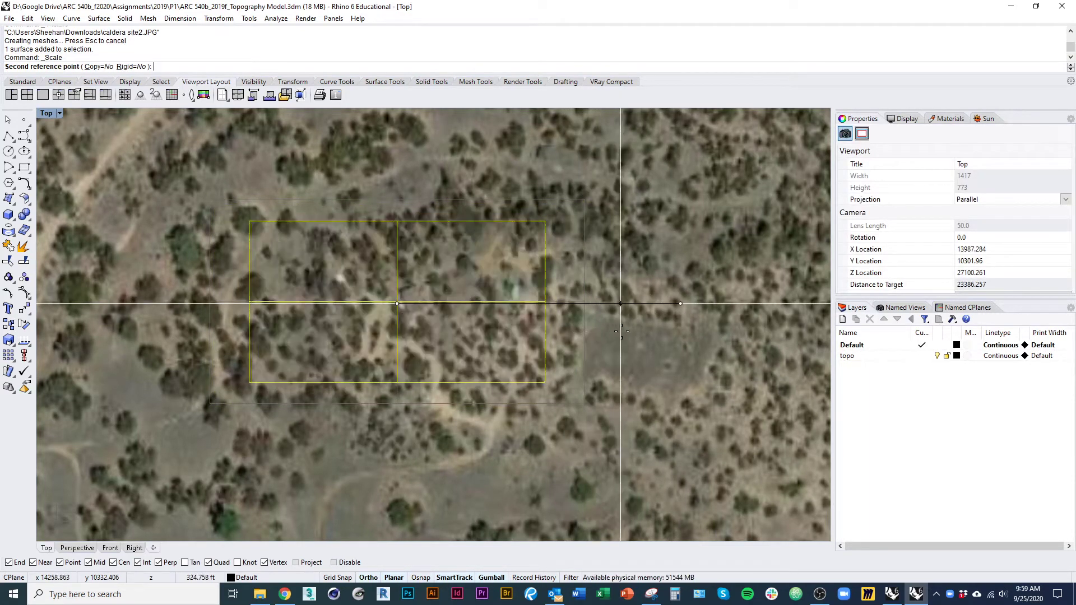
{"action": "left_click", "coordinate": [627, 331]}
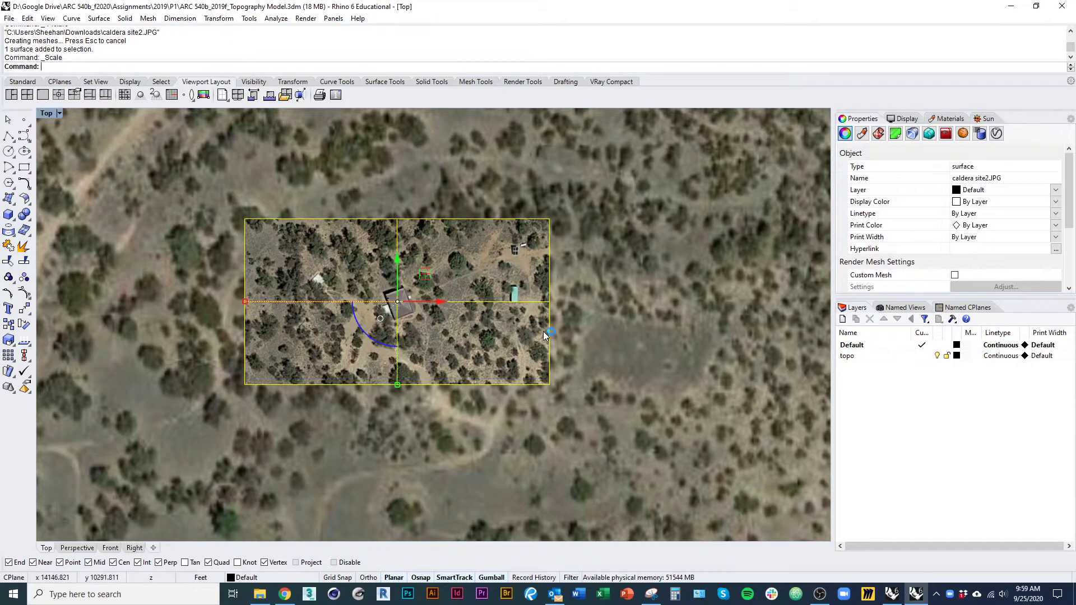
- Scale the close-up picture again slightly, using the teal structure as the base point
{"action": "right_click", "coordinate": [513, 301]}
{"action": "left_click", "coordinate": [514, 294]}
{"action": "left_click", "coordinate": [146, 324], "text": "alt+shift"}
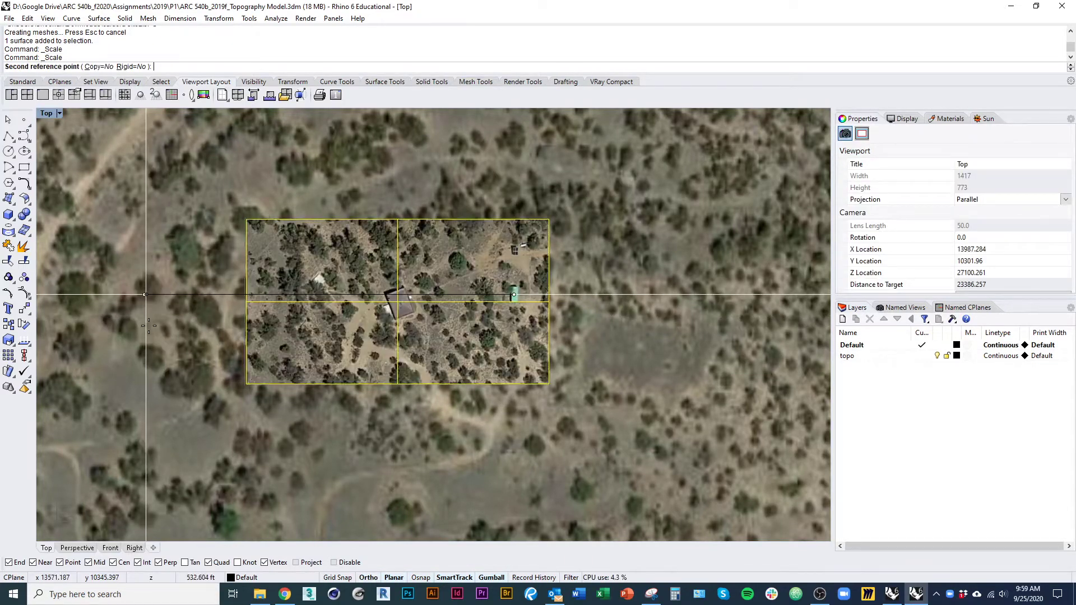
{"action": "left_click", "coordinate": [187, 318]}
- Nudge the close-up picture slightly upward to refine its alignment with the larger picture, and deselect it
{"action": "scroll", "coordinate": [404, 261], "scroll_direction": "up", "scroll_amount": 6}
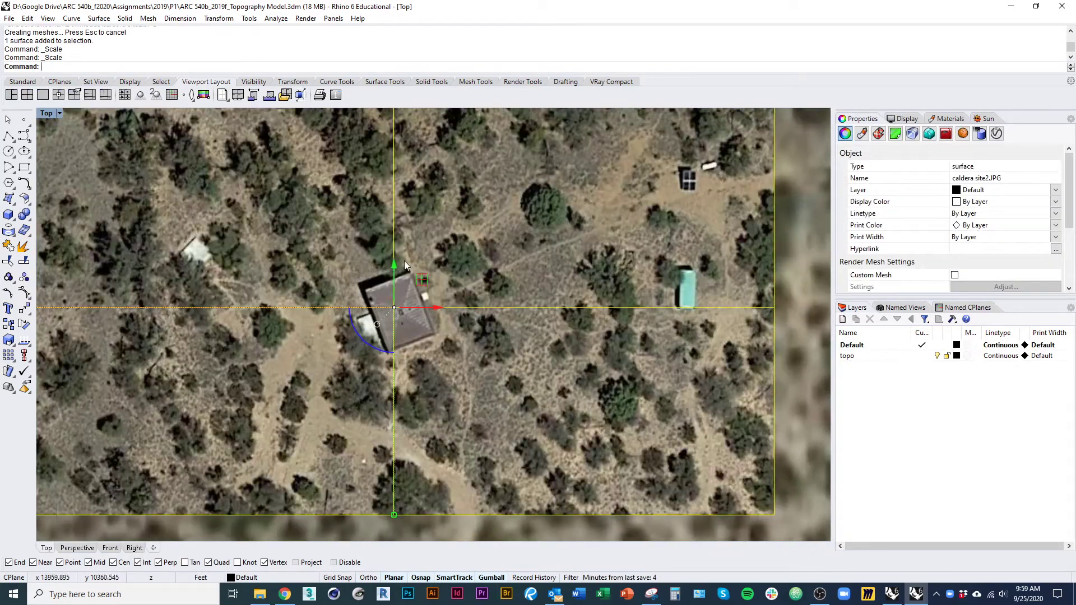
{"action": "left_click_drag", "start_coordinate": [393, 278], "coordinate": [398, 271]}
{"action": "scroll", "coordinate": [456, 299], "scroll_direction": "down", "scroll_amount": 14}
{"action": "right_click_drag", "start_coordinate": [452, 386], "coordinate": [401, 378]}
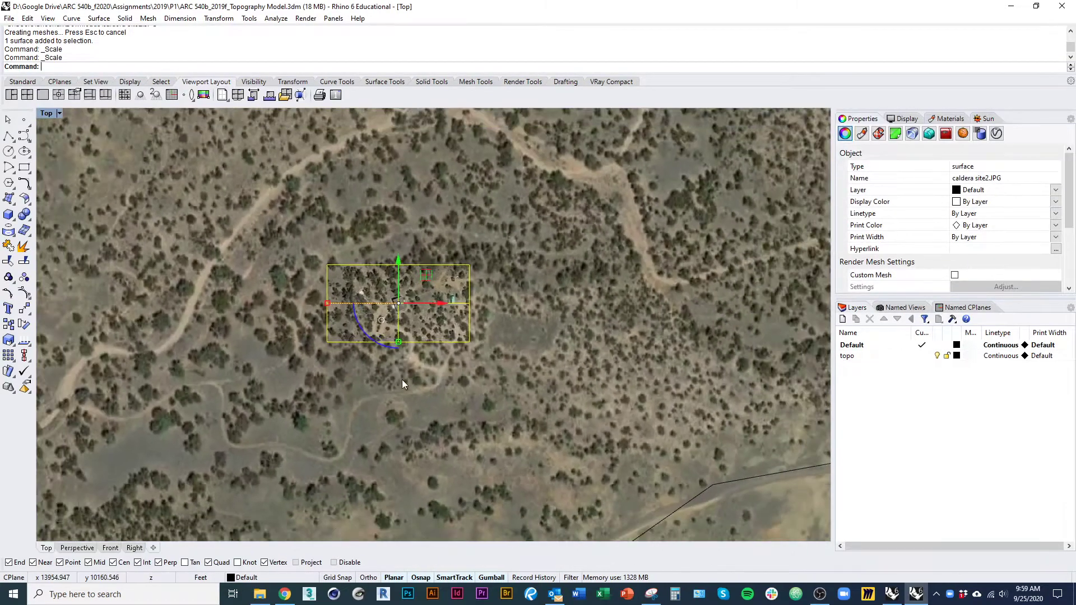
{"action": "key", "text": "Escape"}
- Lock the larger "caldera site.JPG" picture
{"action": "scroll", "coordinate": [392, 364], "scroll_direction": "up", "scroll_amount": 5}
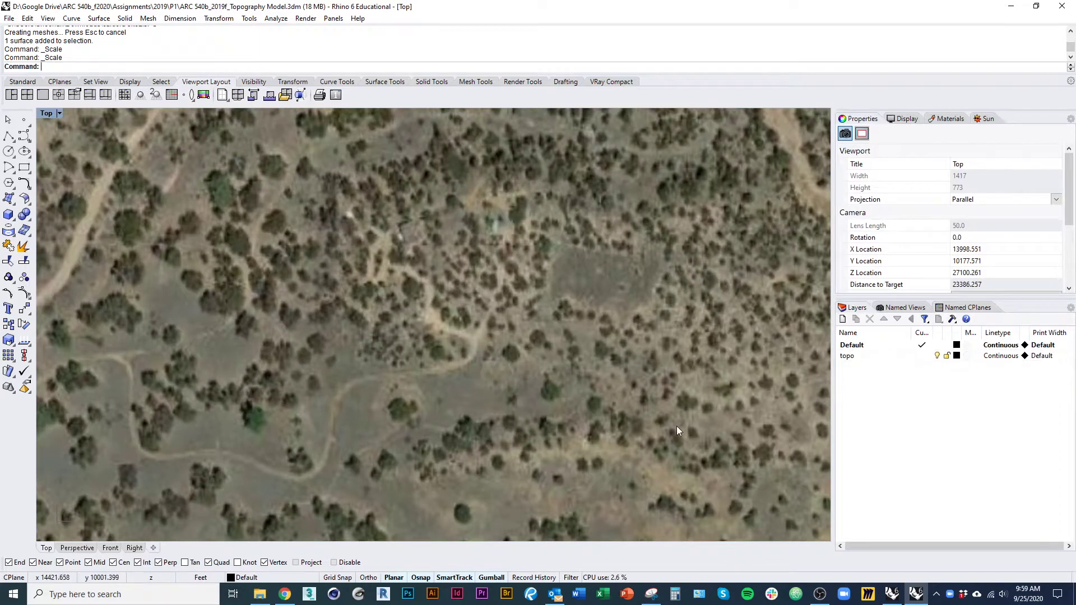
{"action": "left_click", "coordinate": [676, 425]}
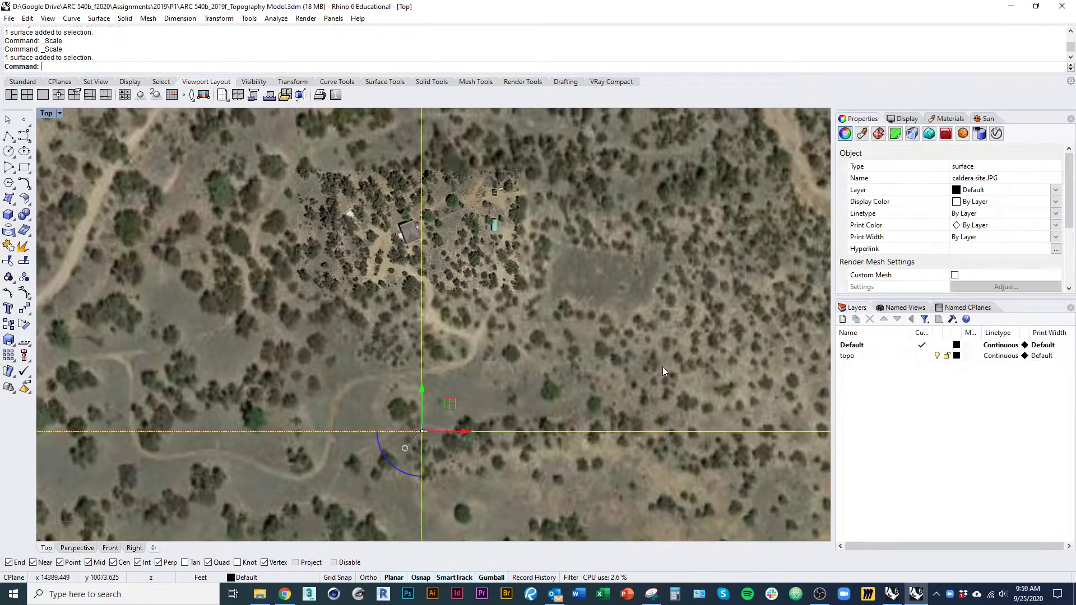
{"action": "right_click_drag", "start_coordinate": [662, 367], "coordinate": [625, 364]}
{"action": "type", "text": "Lock"}
{"action": "key", "text": "Return"}
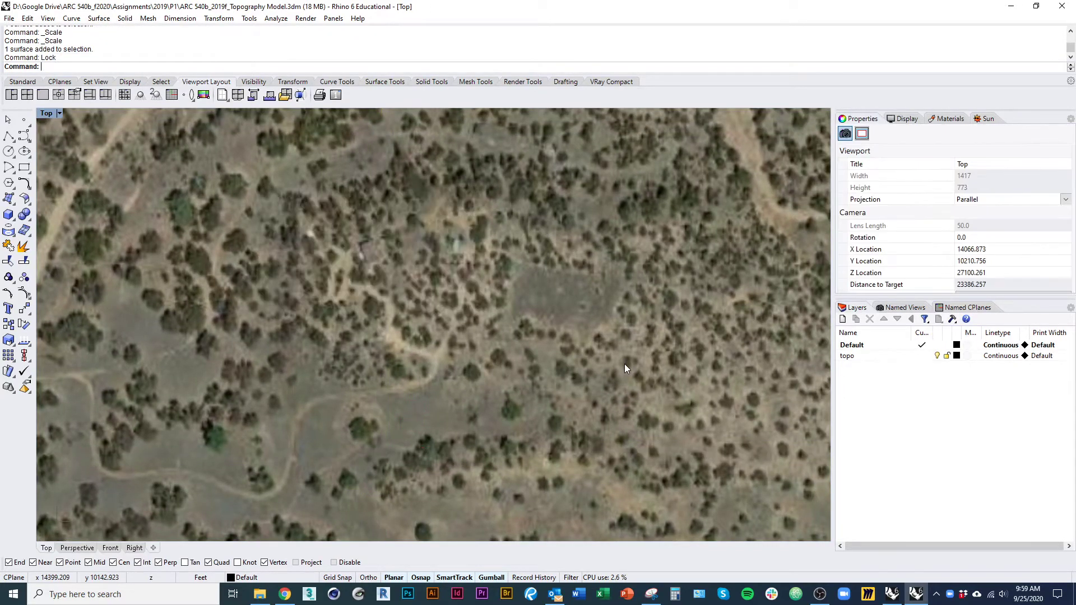
- Examine how the close-up picture fits the larger picture and how both sit among the surrounding road curves
{"action": "scroll", "coordinate": [624, 364], "scroll_direction": "down", "scroll_amount": 5}
{"action": "left_click", "coordinate": [458, 359]}
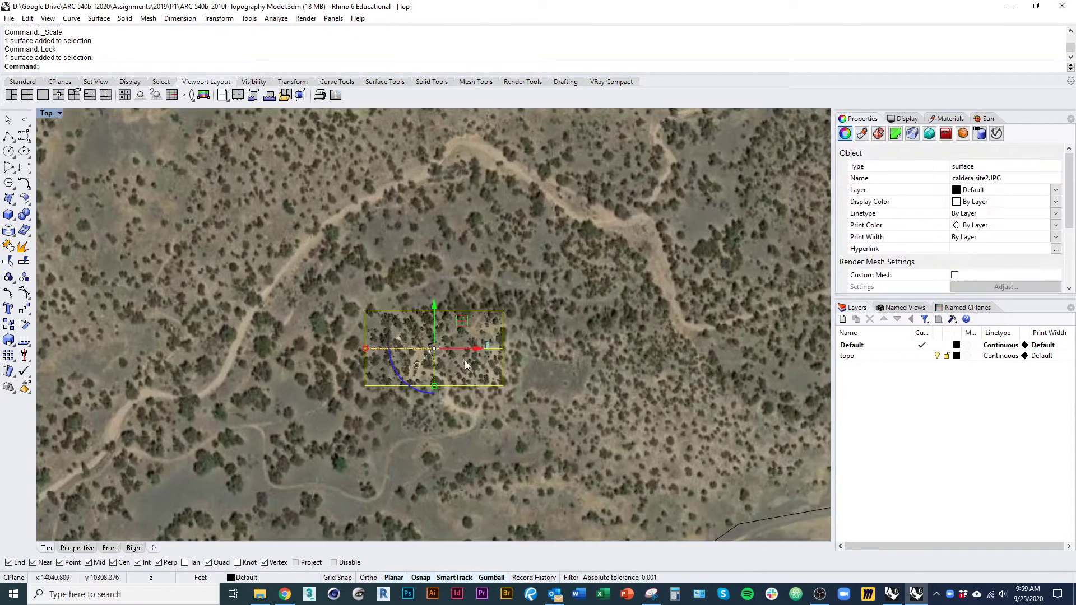
{"action": "scroll", "coordinate": [448, 360], "scroll_direction": "up", "scroll_amount": 6}
{"action": "scroll", "coordinate": [451, 282], "scroll_direction": "down", "scroll_amount": 8}
{"action": "right_click_drag", "start_coordinate": [448, 373], "coordinate": [243, 150]}
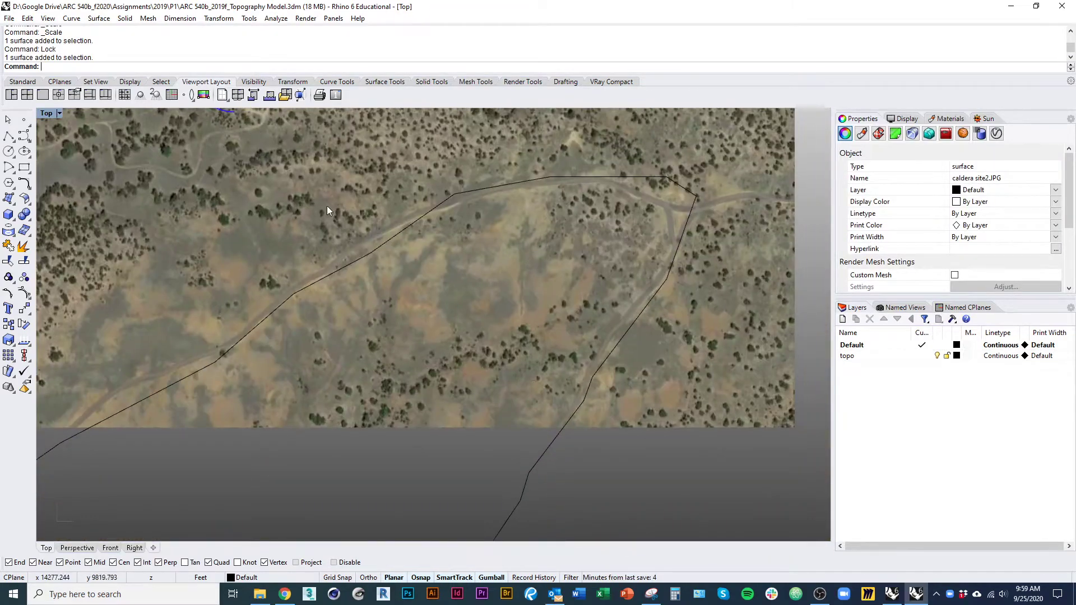
{"action": "scroll", "coordinate": [327, 207], "scroll_direction": "down", "scroll_amount": 2}
{"action": "right_click_drag", "start_coordinate": [345, 247], "coordinate": [348, 281]}
{"action": "right_click_drag", "start_coordinate": [439, 284], "coordinate": [521, 379]}
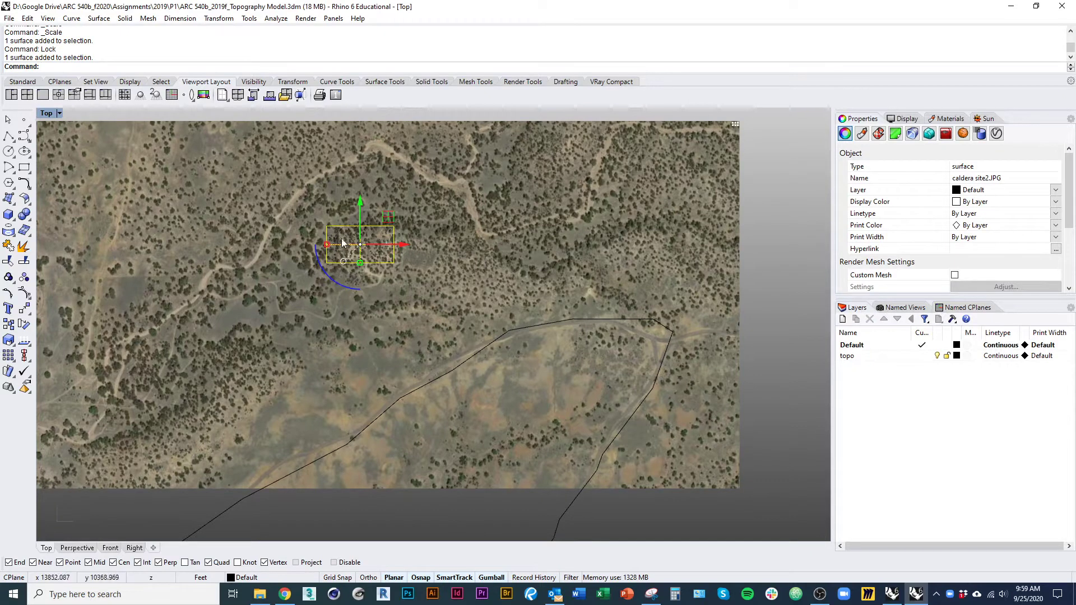
{"action": "scroll", "coordinate": [619, 300], "scroll_direction": "down", "scroll_amount": 2}
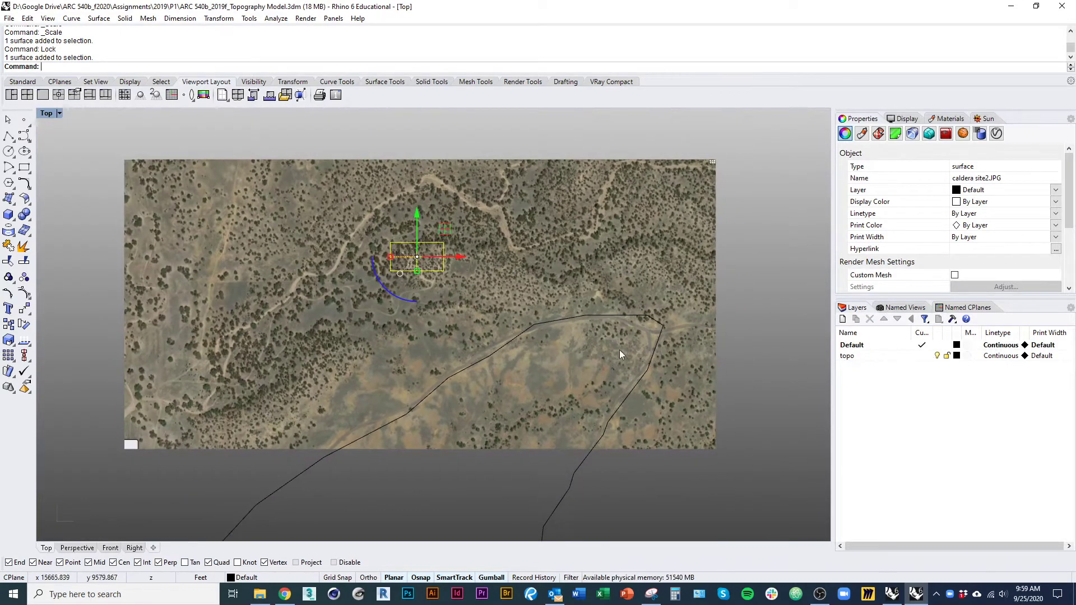
{"action": "scroll", "coordinate": [619, 350], "scroll_direction": "down", "scroll_amount": 16}
{"action": "right_click_drag", "start_coordinate": [641, 445], "coordinate": [539, 439]}
{"action": "left_click", "coordinate": [539, 436]}
{"action": "right_click_drag", "start_coordinate": [464, 418], "coordinate": [446, 435]}
{"action": "scroll", "coordinate": [426, 374], "scroll_direction": "up", "scroll_amount": 5}
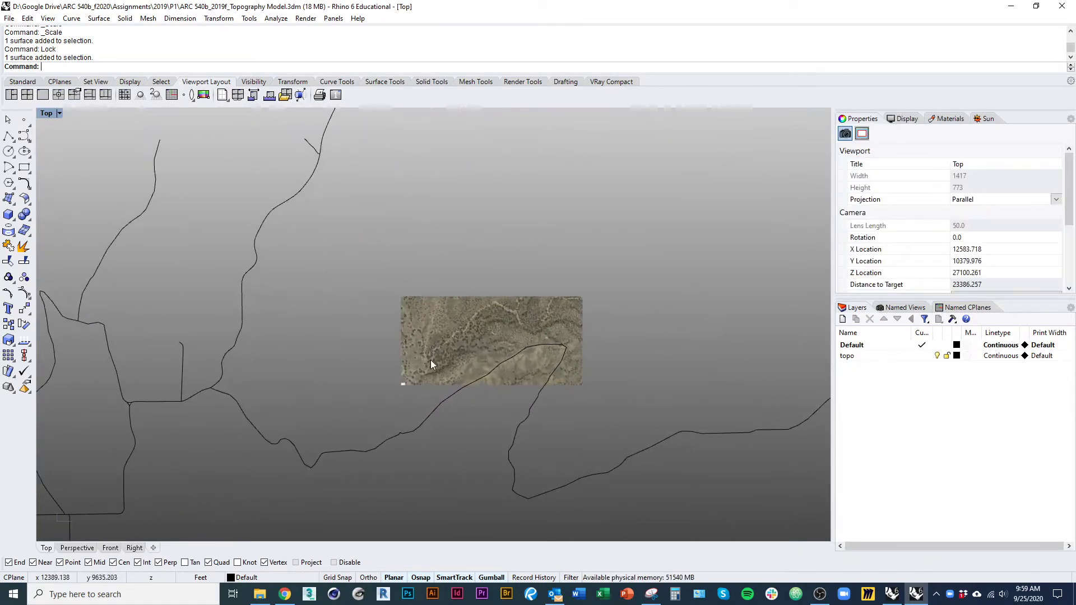
{"action": "scroll", "coordinate": [430, 363], "scroll_direction": "down", "scroll_amount": 2}
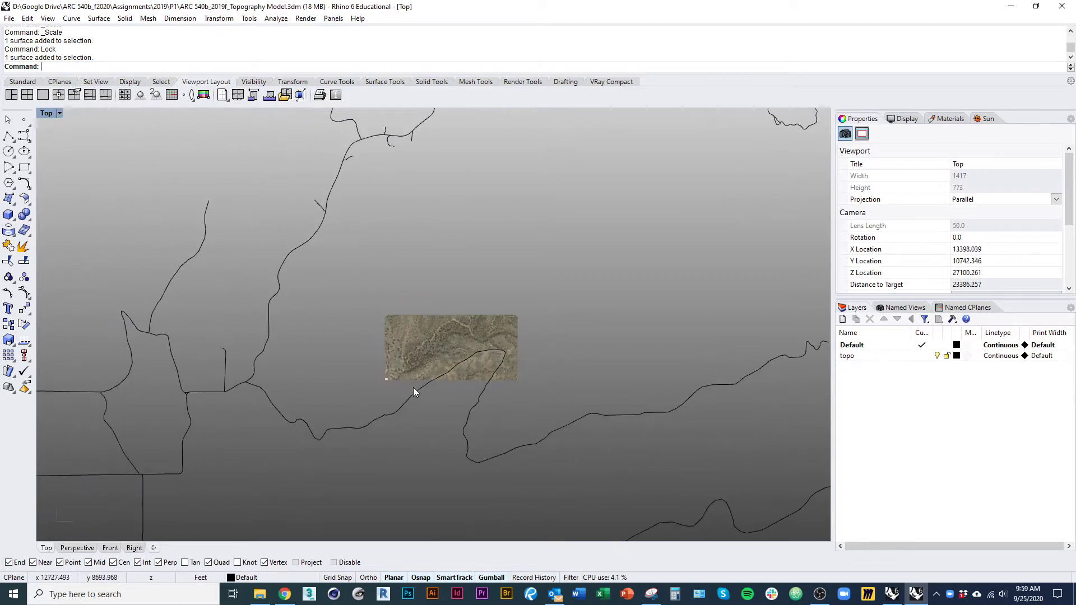
- Show the model in Shaded display and examine the selected topography surface from an angled view, then deselect it
{"action": "key", "text": "ctrl+alt+s"}
{"action": "mouse_move", "coordinate": [426, 397]}
{"action": "right_mouse_down", "text": "ctrl+shift"}
{"action": "mouse_move", "coordinate": [525, 372]}
{"action": "mouse_move", "coordinate": [559, 281]}
{"action": "right_mouse_up", "text": "ctrl+shift"}
{"action": "right_click_drag", "start_coordinate": [531, 386], "coordinate": [525, 304], "text": "ctrl+shift"}
{"action": "left_click", "coordinate": [526, 307]}
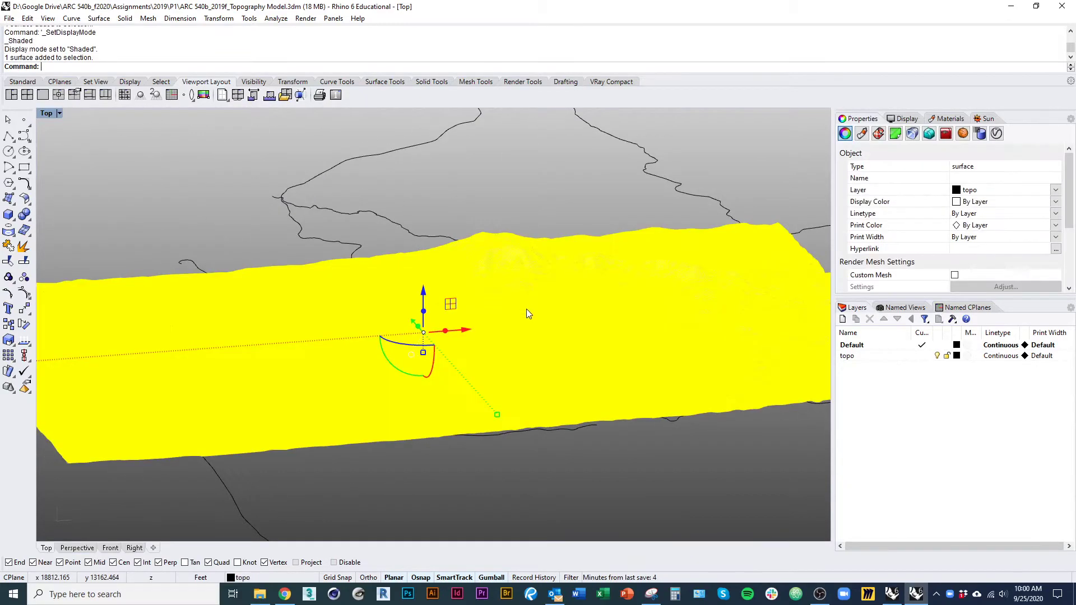
{"action": "scroll", "coordinate": [520, 422], "scroll_direction": "up", "scroll_amount": 8}
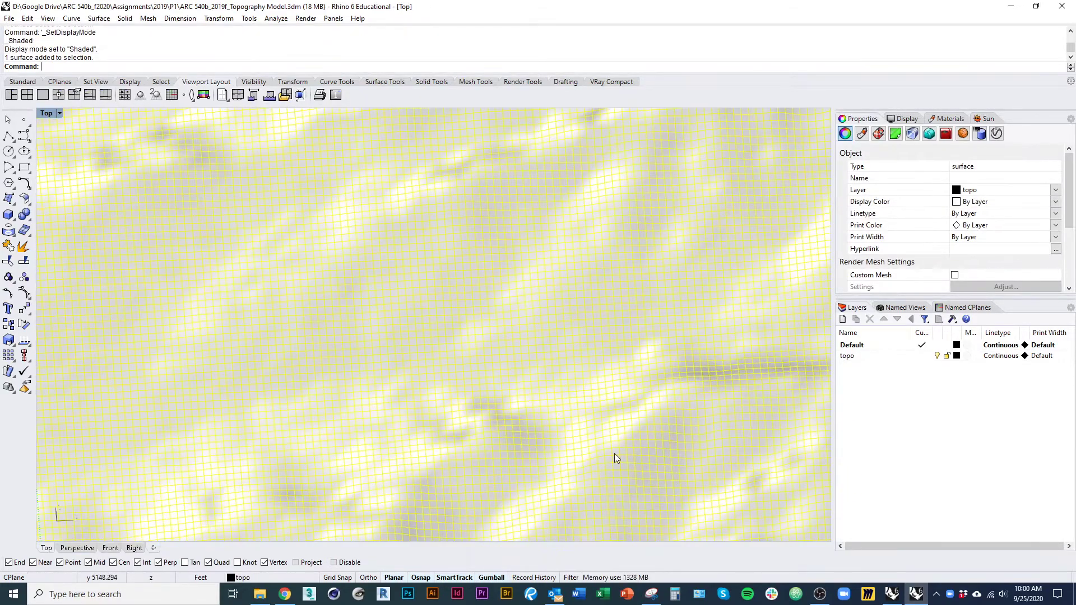
{"action": "scroll", "coordinate": [521, 396], "scroll_direction": "down", "scroll_amount": 10}
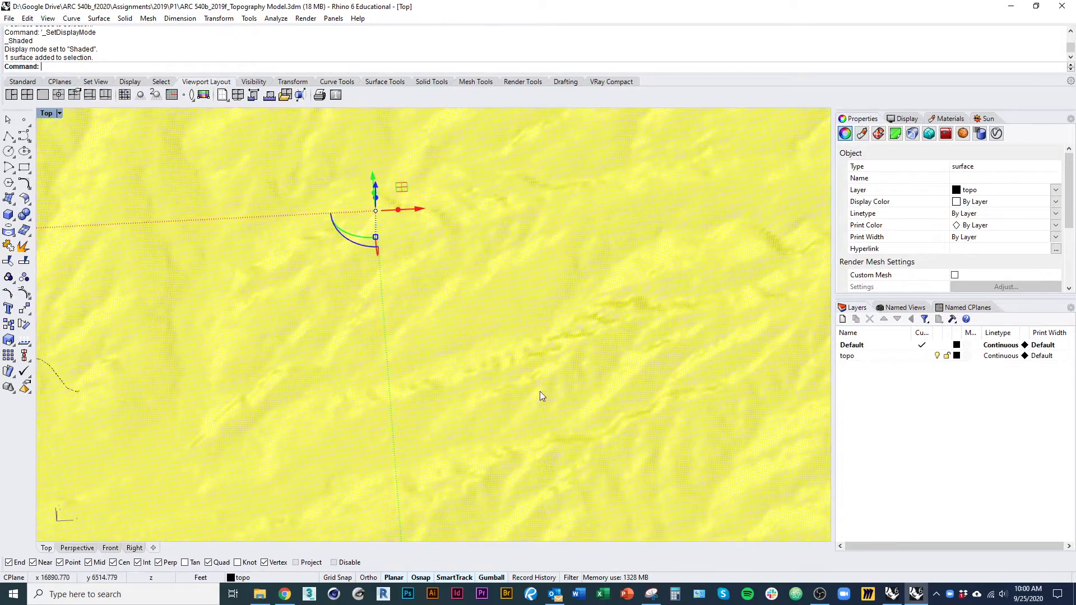
{"action": "right_click_drag", "start_coordinate": [516, 469], "coordinate": [580, 412], "text": "ctrl+shift"}
{"action": "scroll", "coordinate": [580, 412], "scroll_direction": "up", "scroll_amount": 1}
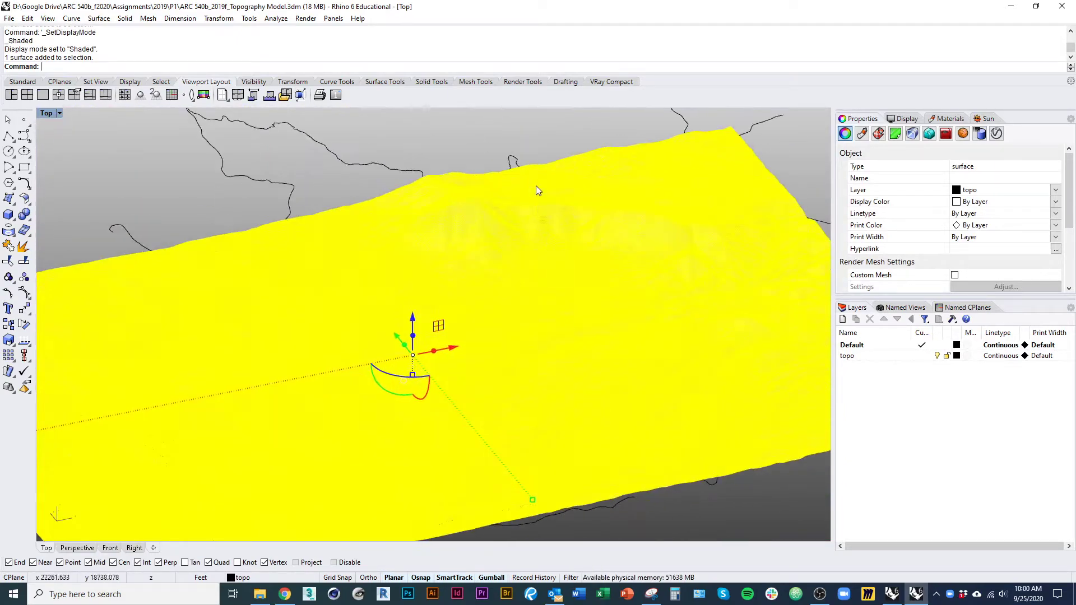
{"action": "left_click", "coordinate": [531, 146]}
{"action": "right_click_drag", "start_coordinate": [580, 250], "coordinate": [588, 315]}
- Return to Wireframe display and draw a rectangle enclosing the larger satellite picture with a small margin around it
{"action": "key", "text": "ctrl+alt+w"}
{"action": "right_click_drag", "start_coordinate": [451, 432], "coordinate": [491, 418]}
{"action": "scroll", "coordinate": [470, 372], "scroll_direction": "up", "scroll_amount": 8}
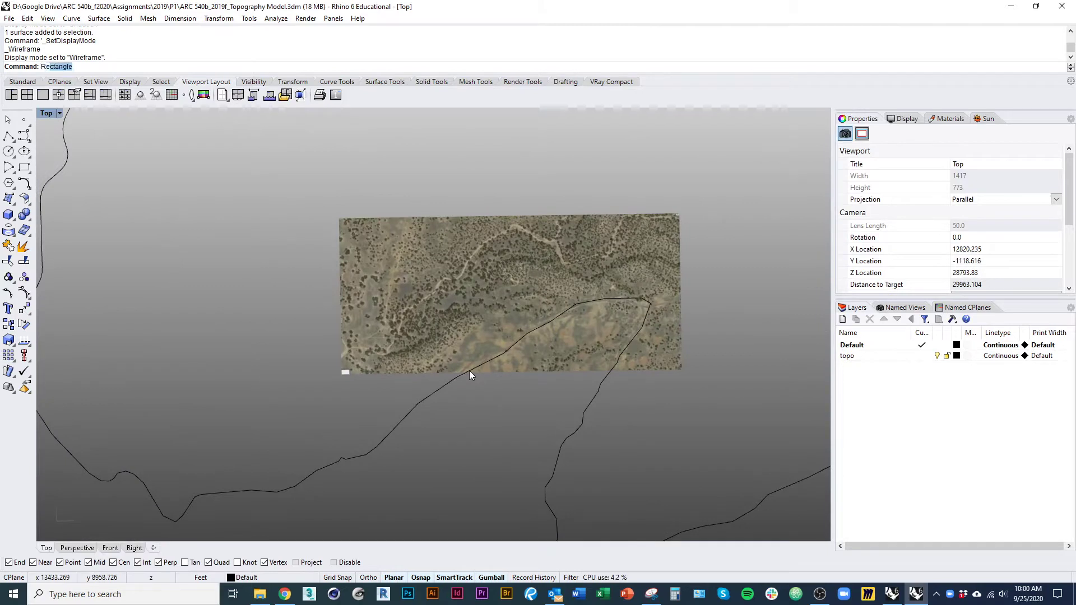
{"action": "key", "text": "Return"}
{"action": "scroll", "coordinate": [469, 371], "scroll_direction": "down", "scroll_amount": 5}
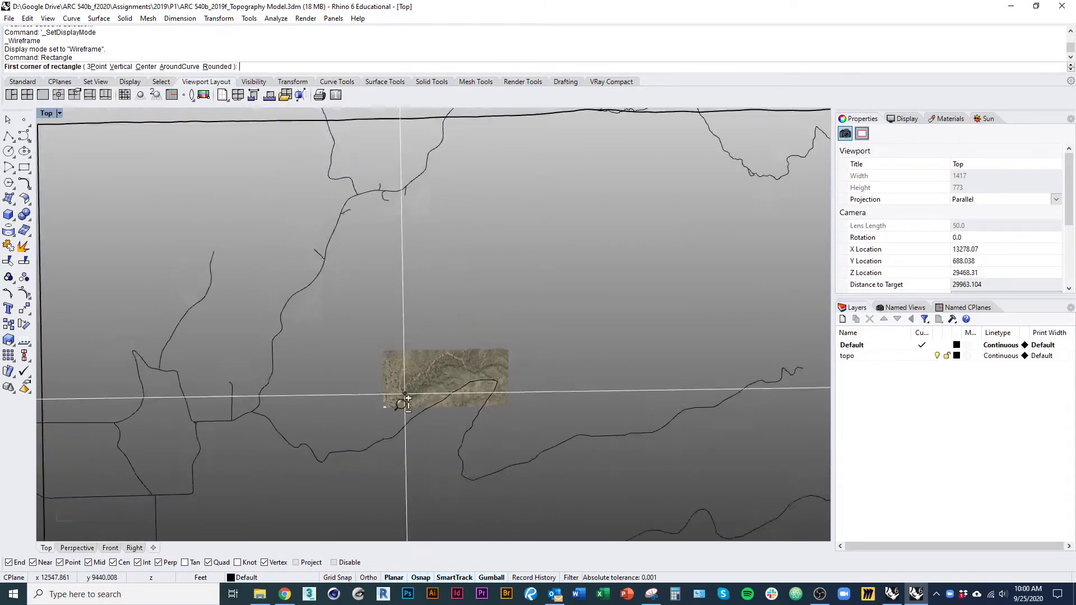
{"action": "scroll", "coordinate": [402, 402], "scroll_direction": "down", "scroll_amount": 1}
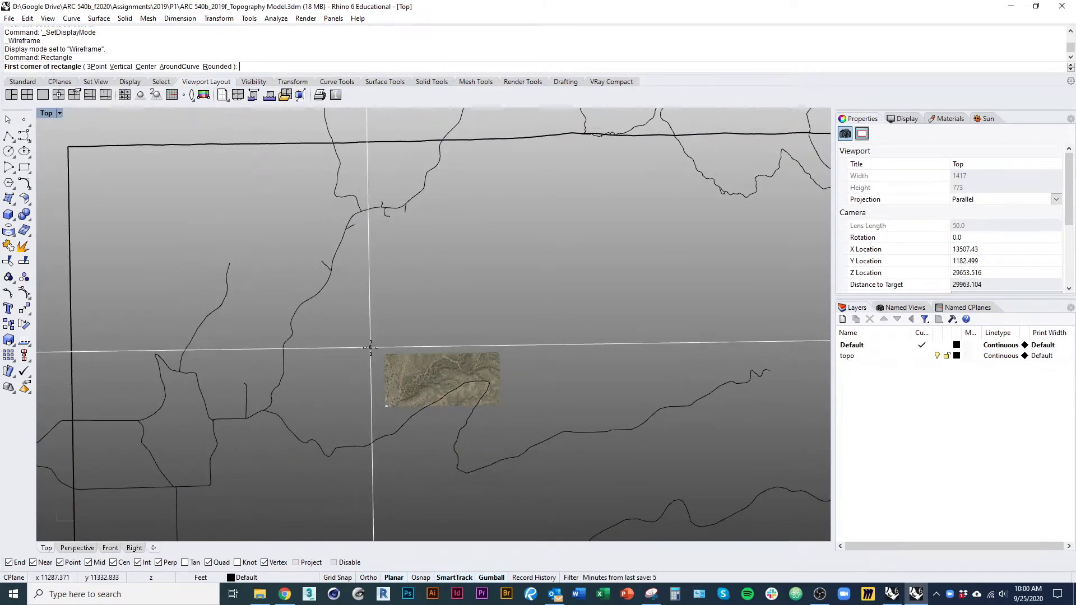
{"action": "left_click", "coordinate": [376, 351]}
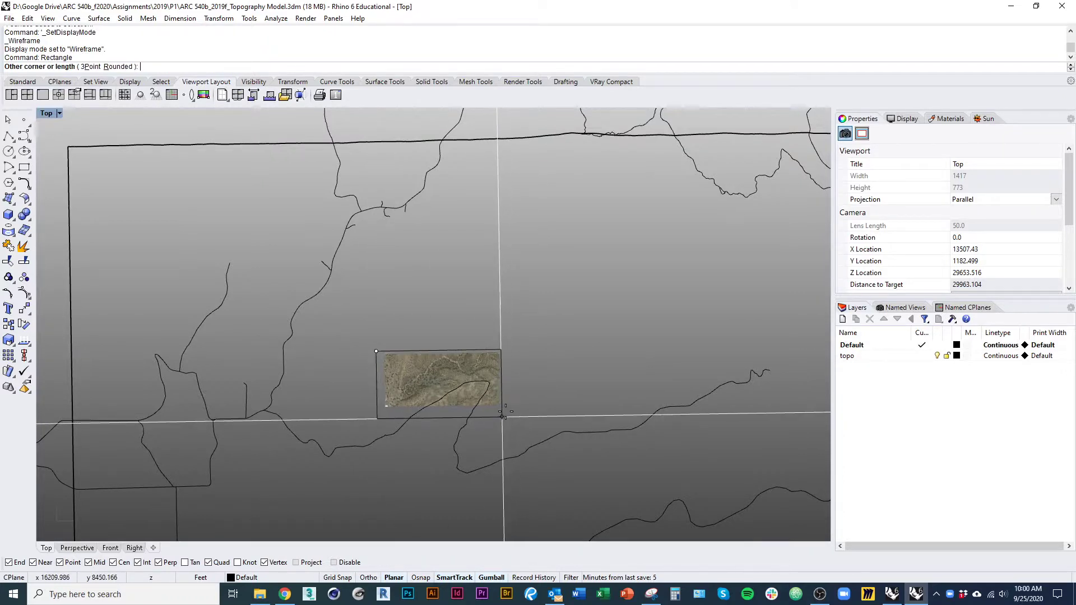
{"action": "left_click", "coordinate": [503, 416]}
- Select the rectangle, restore the Top view, and set the display to Shaded over the topography
{"action": "scroll", "coordinate": [503, 412], "scroll_direction": "up", "scroll_amount": 6}
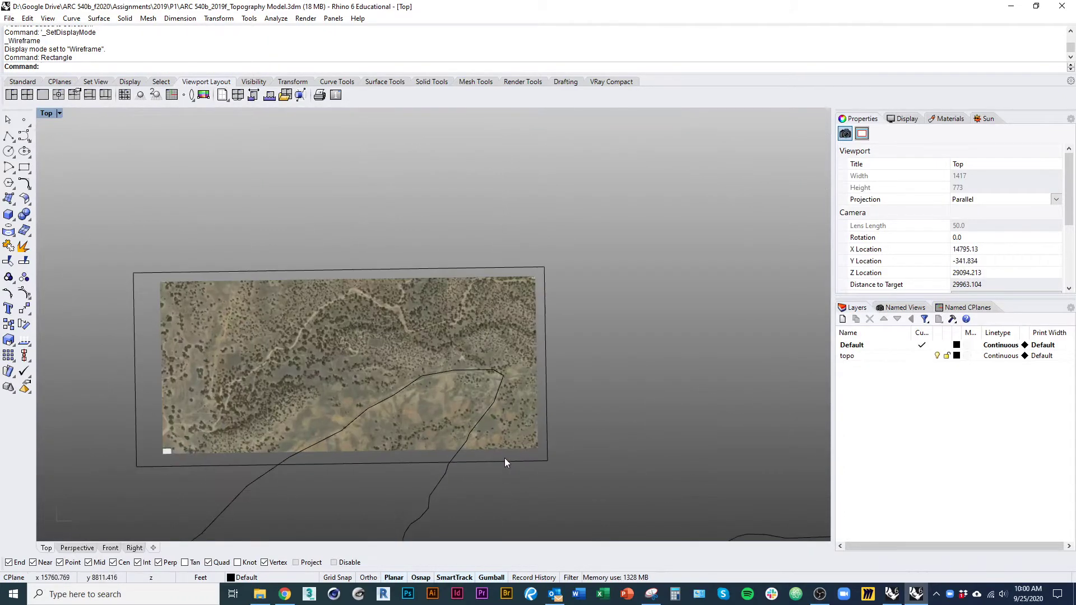
{"action": "left_click", "coordinate": [504, 461]}
{"action": "type", "text": "Top"}
{"action": "key", "text": "Return"}
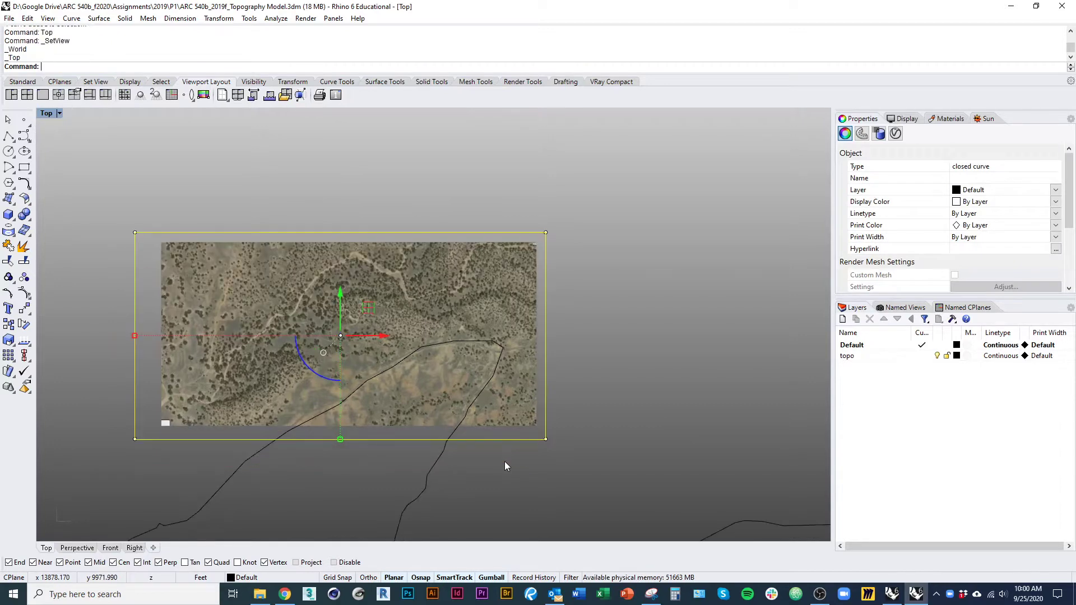
{"action": "key", "text": "ctrl+alt+s"}
{"action": "scroll", "coordinate": [473, 404], "scroll_direction": "down", "scroll_amount": 4}
{"action": "right_click_drag", "start_coordinate": [473, 443], "coordinate": [472, 465]}
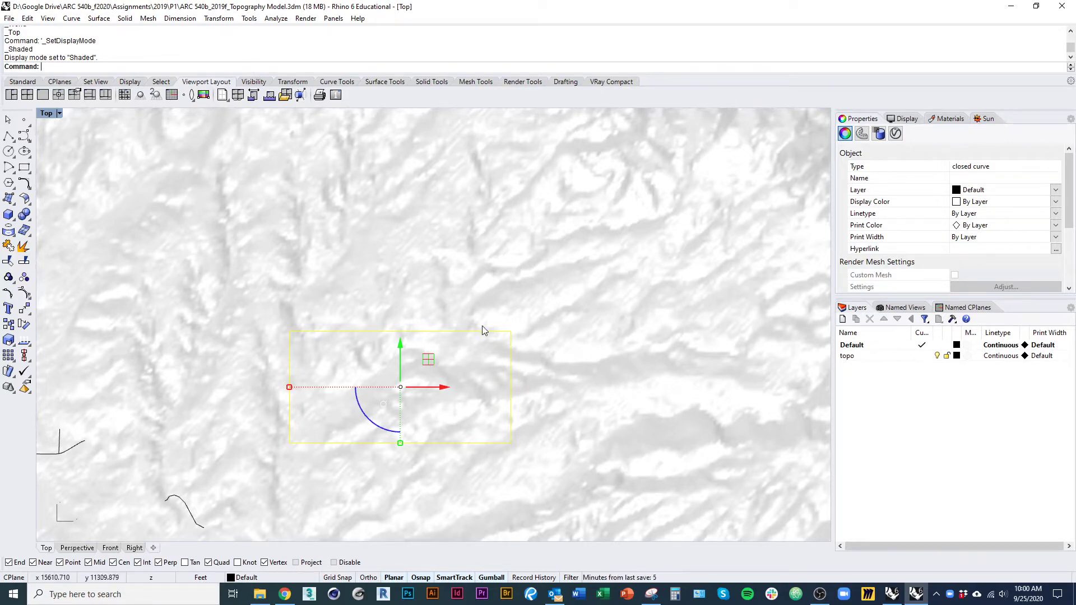
- Trim away the topography surface outside the selected rectangle
{"action": "key", "text": "ctrl+t"}
{"action": "left_click", "coordinate": [535, 367]}
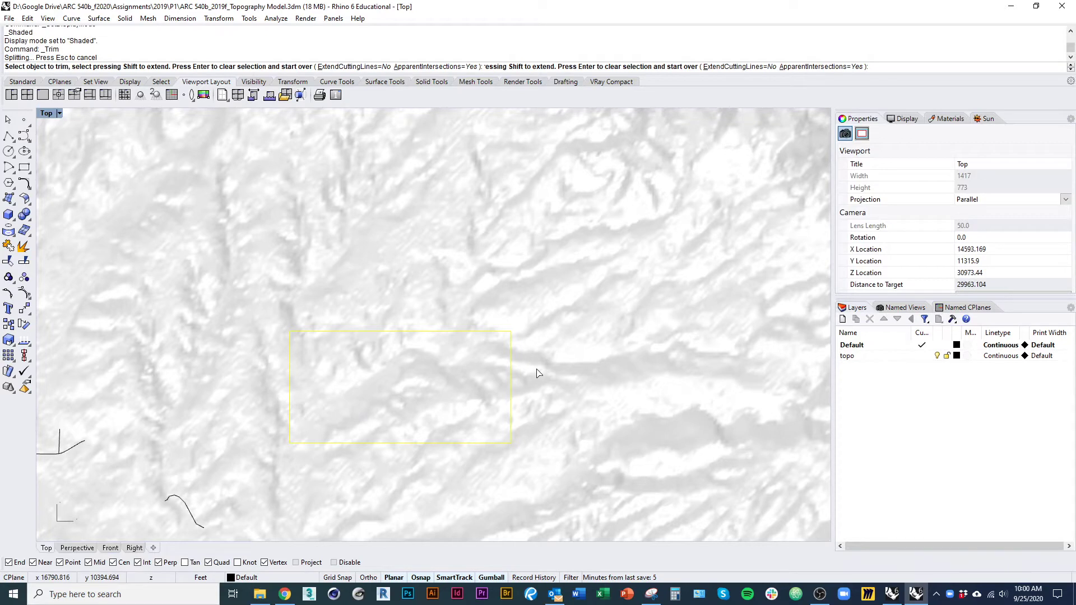
{"action": "left_click", "coordinate": [536, 368]}
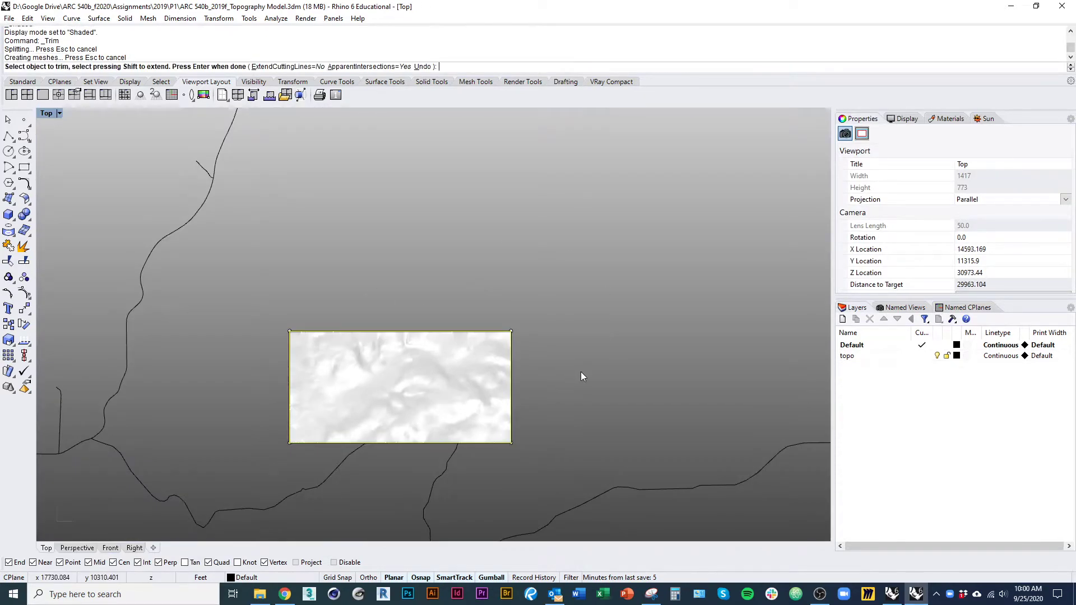
{"action": "key", "text": "Return"}
{"action": "key", "text": "Escape"}
- Return to Wireframe display and create a red layer named House
{"action": "scroll", "coordinate": [396, 385], "scroll_direction": "up", "scroll_amount": 9}
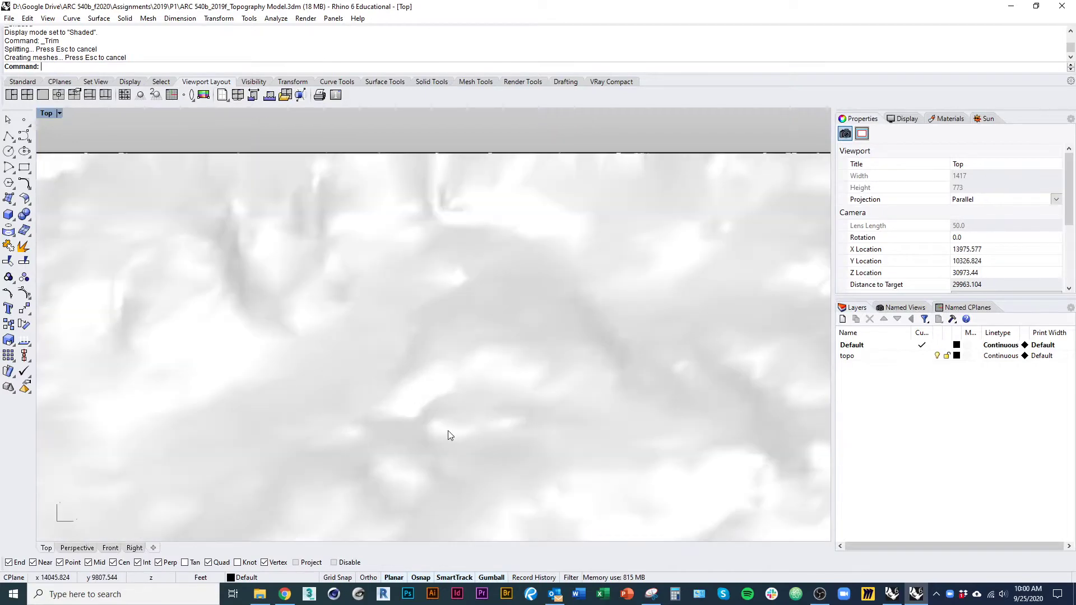
{"action": "key", "text": "ctrl+alt+w"}
{"action": "scroll", "coordinate": [443, 347], "scroll_direction": "up", "scroll_amount": 4}
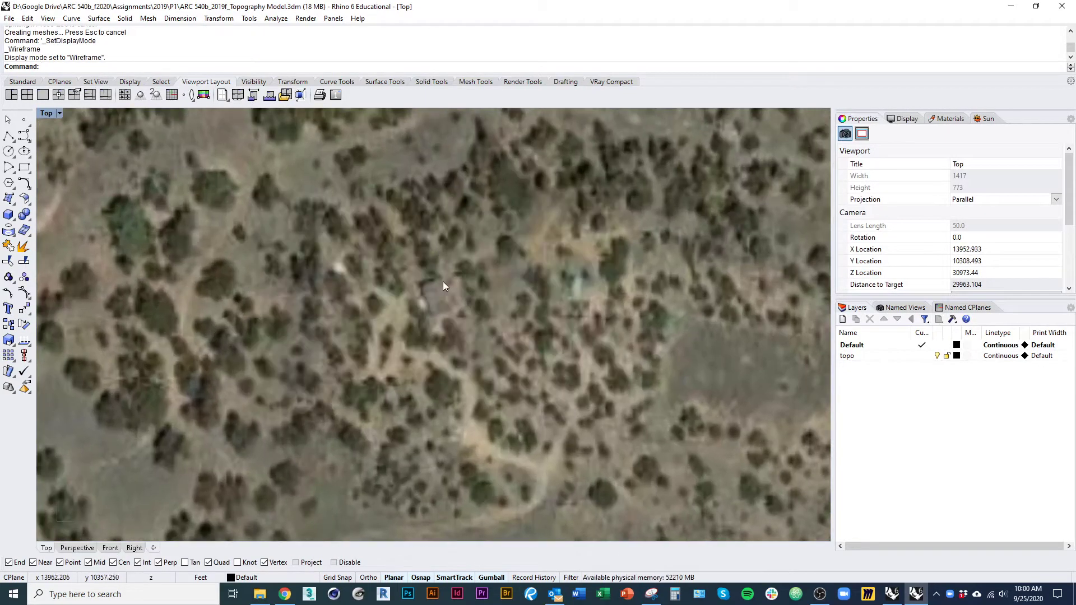
{"action": "left_click", "coordinate": [843, 320]}
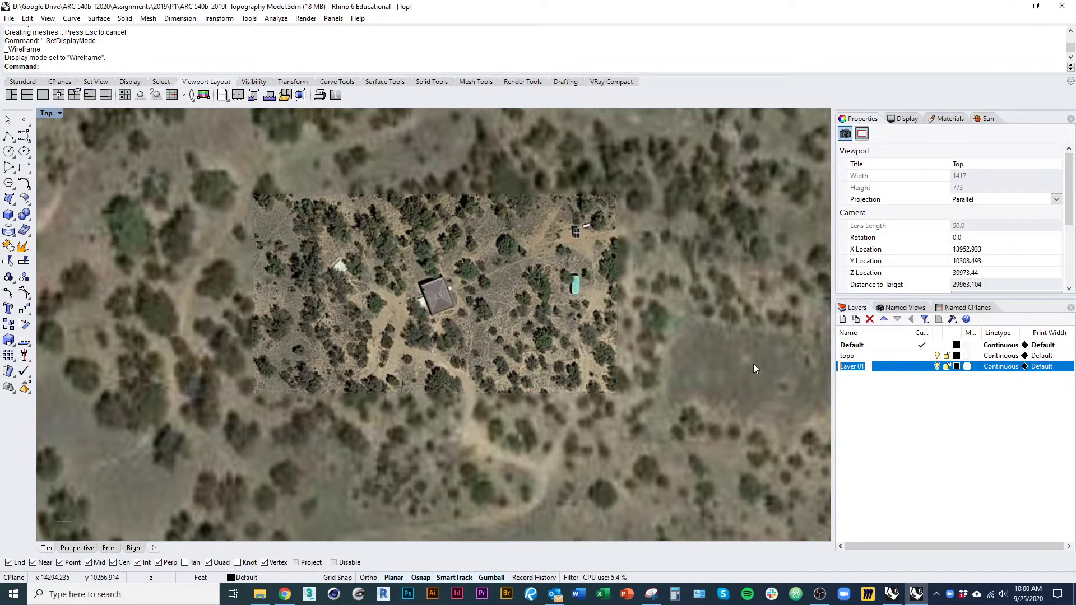
{"action": "type", "text": "House"}
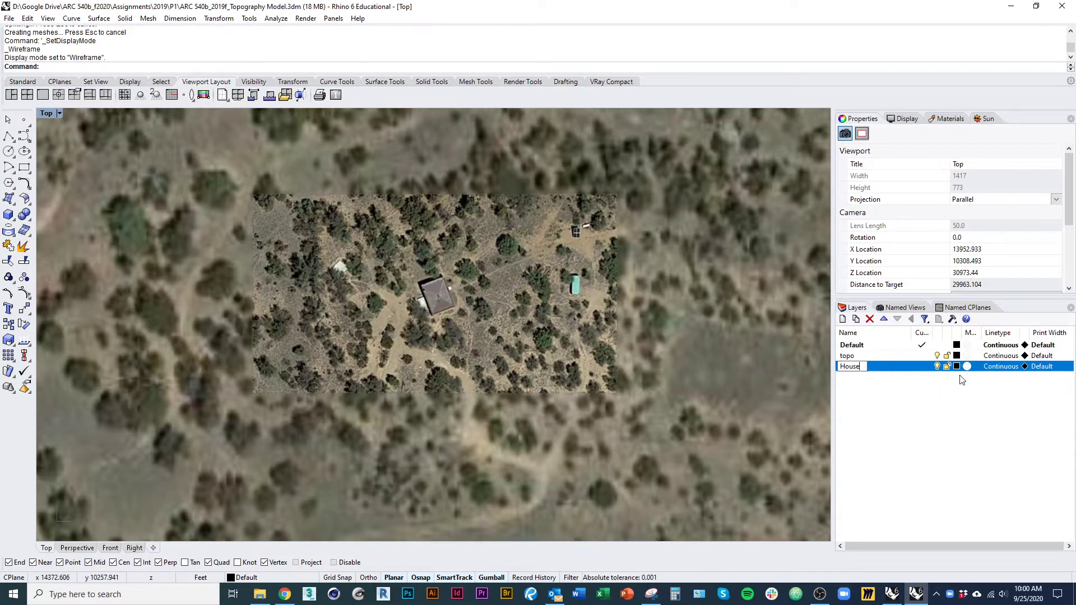
{"action": "left_click", "coordinate": [957, 367]}
{"action": "left_click", "coordinate": [261, 423]}
{"action": "scroll", "coordinate": [428, 364], "scroll_direction": "up", "scroll_amount": 12}
{"action": "right_click_drag", "start_coordinate": [426, 292], "coordinate": [408, 329]}
{"action": "type", "text": "pl"}
{"action": "key", "text": "Return"}
{"action": "scroll", "coordinate": [408, 328], "scroll_direction": "down", "scroll_amount": 8}
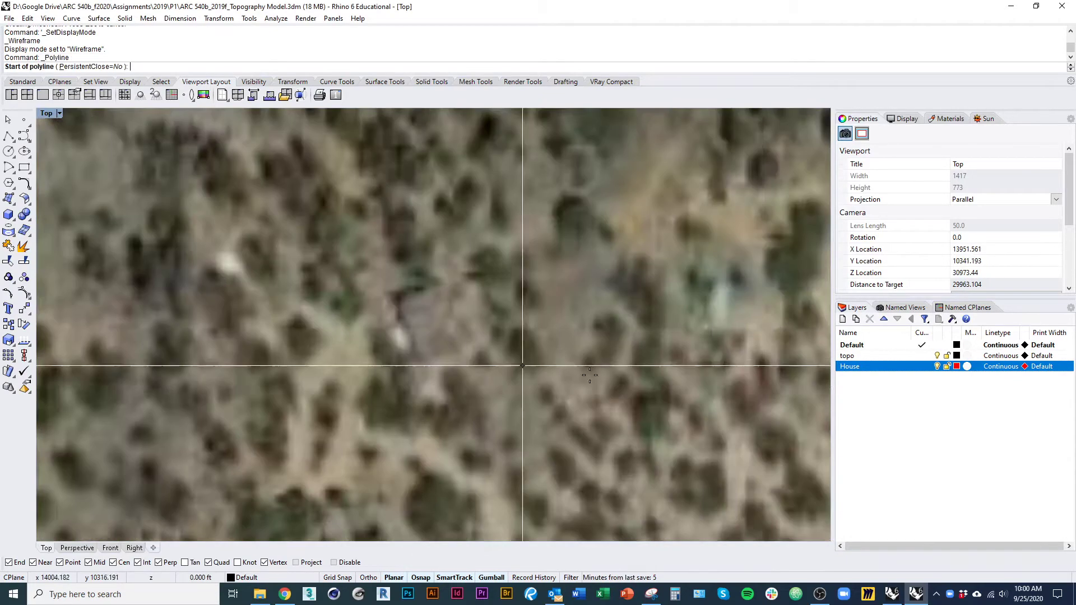
{"action": "key", "text": "Escape"}
- Unlock the larger satellite picture
{"action": "scroll", "coordinate": [539, 442], "scroll_direction": "down", "scroll_amount": 10}
{"action": "key", "text": "ctrl+shift+l"}
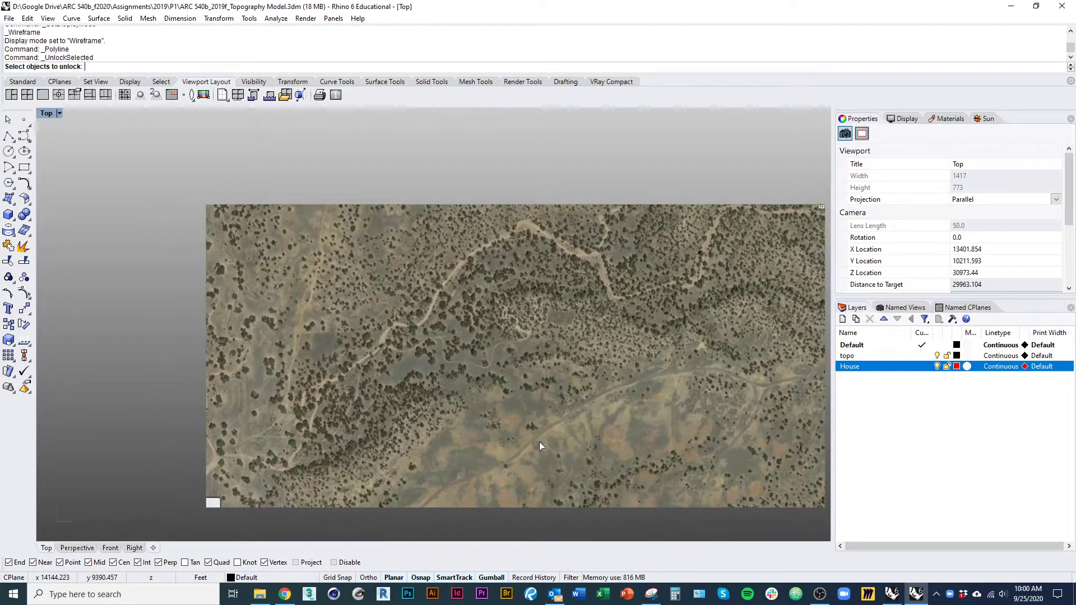
{"action": "left_click", "coordinate": [522, 435]}
{"action": "key", "text": "Return"}
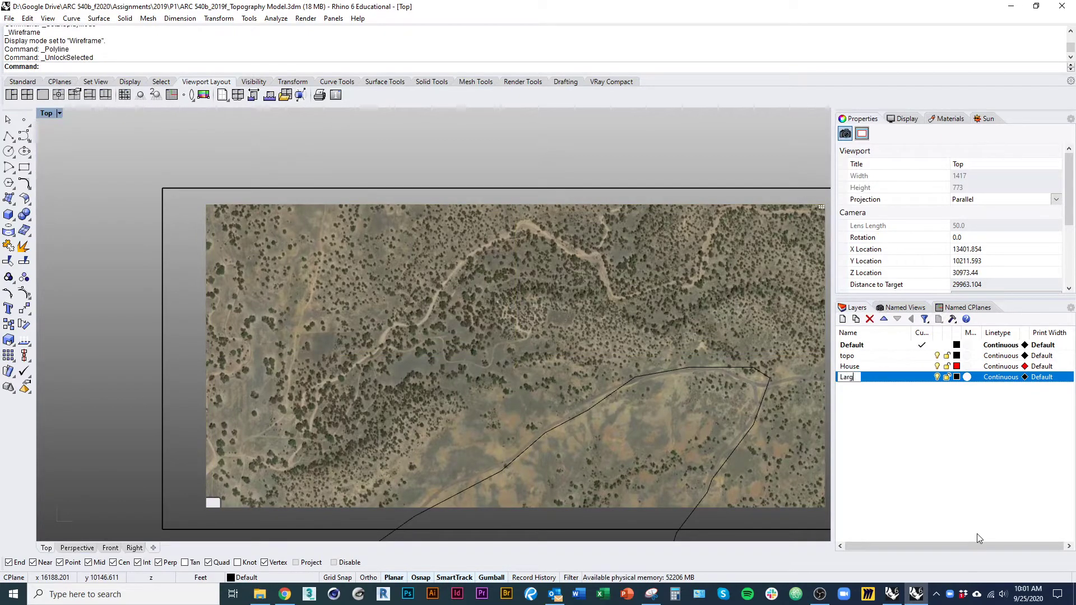
- Create a layer named Large Aerial and set Default as the current layer
{"action": "type", "text": "l"}
{"action": "key", "text": "Return"}
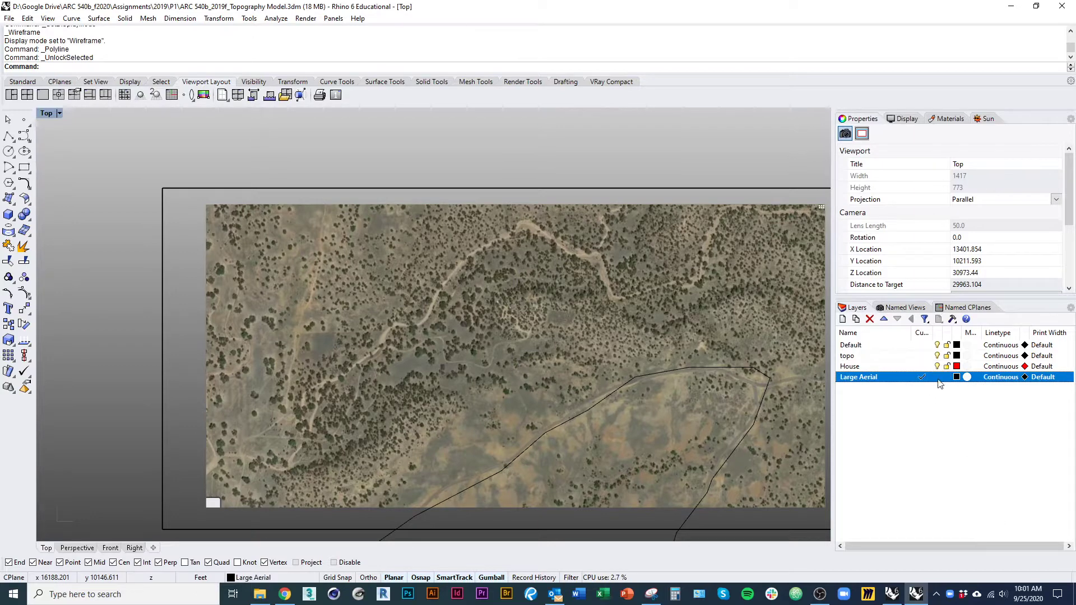
{"action": "left_click", "coordinate": [927, 345]}
- Assign the larger satellite picture to the Large Aerial layer and turn that layer off
{"action": "right_click", "coordinate": [919, 376]}
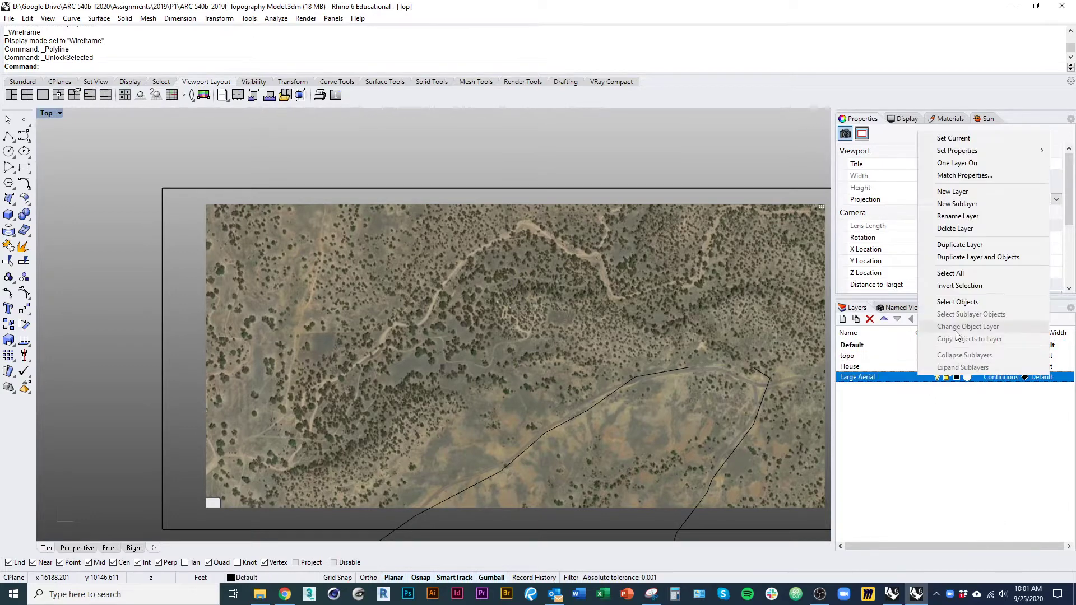
{"action": "left_click", "coordinate": [957, 302]}
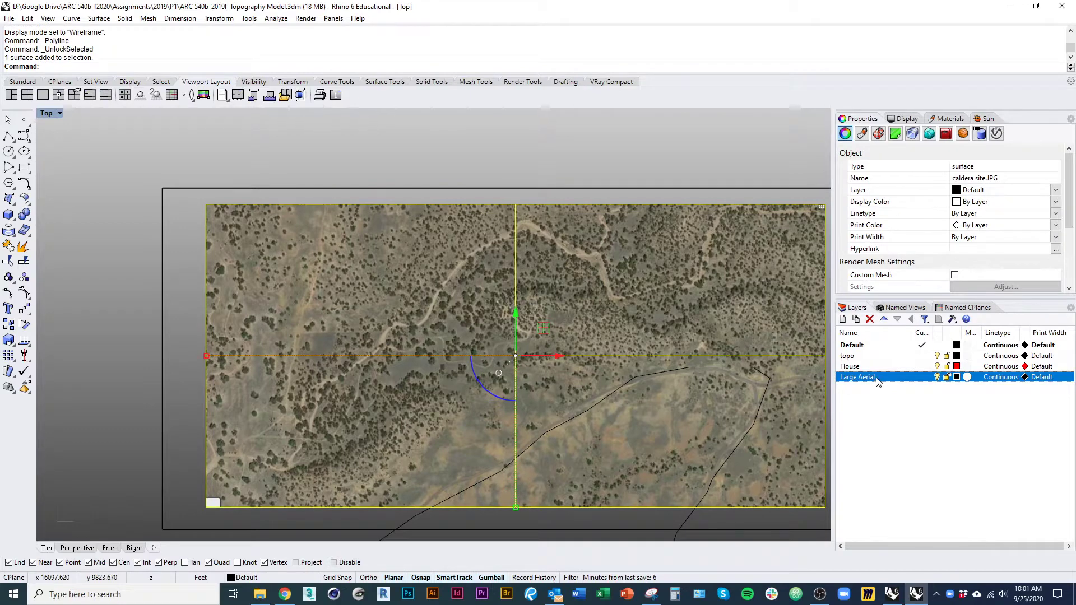
{"action": "right_click", "coordinate": [878, 380]}
{"action": "left_click", "coordinate": [913, 323]}
{"action": "left_click", "coordinate": [937, 377]}
{"action": "scroll", "coordinate": [497, 222], "scroll_direction": "up", "scroll_amount": 5}
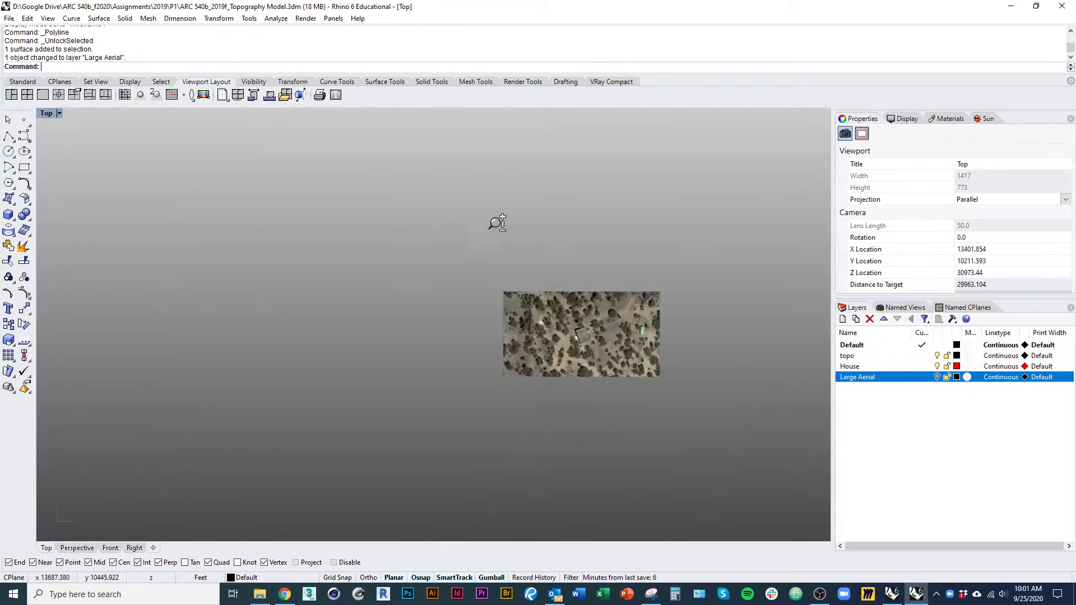
{"action": "scroll", "coordinate": [526, 358], "scroll_direction": "up", "scroll_amount": 6}
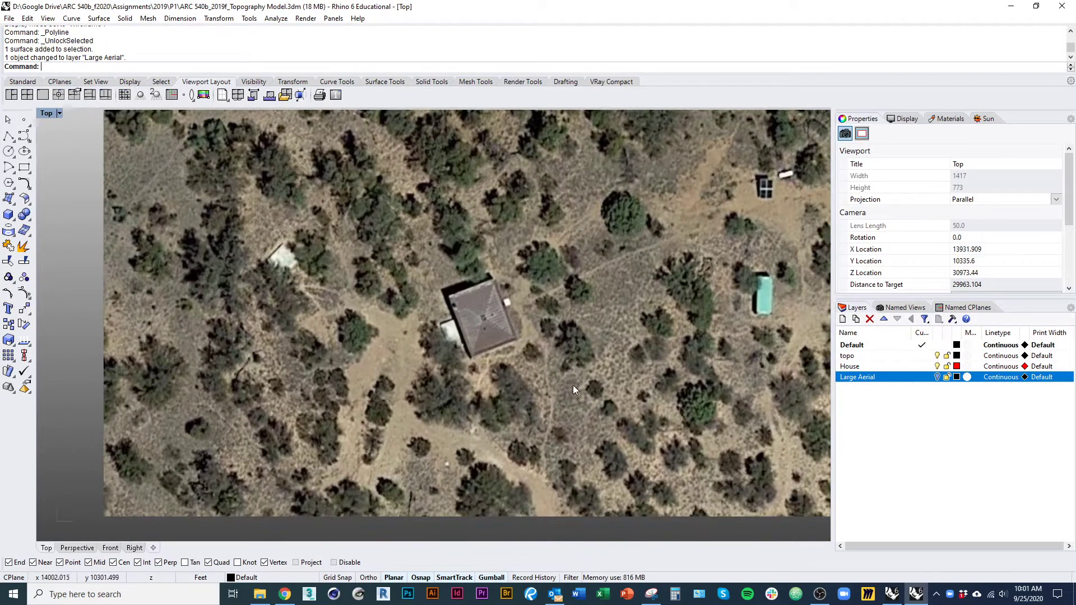
- Switch to the Rhino file ARC 540b_2020f_Topography Model_WITH HOUSE (2).3dm and show its hidden objects
{"action": "key", "text": "alt+Tab"}
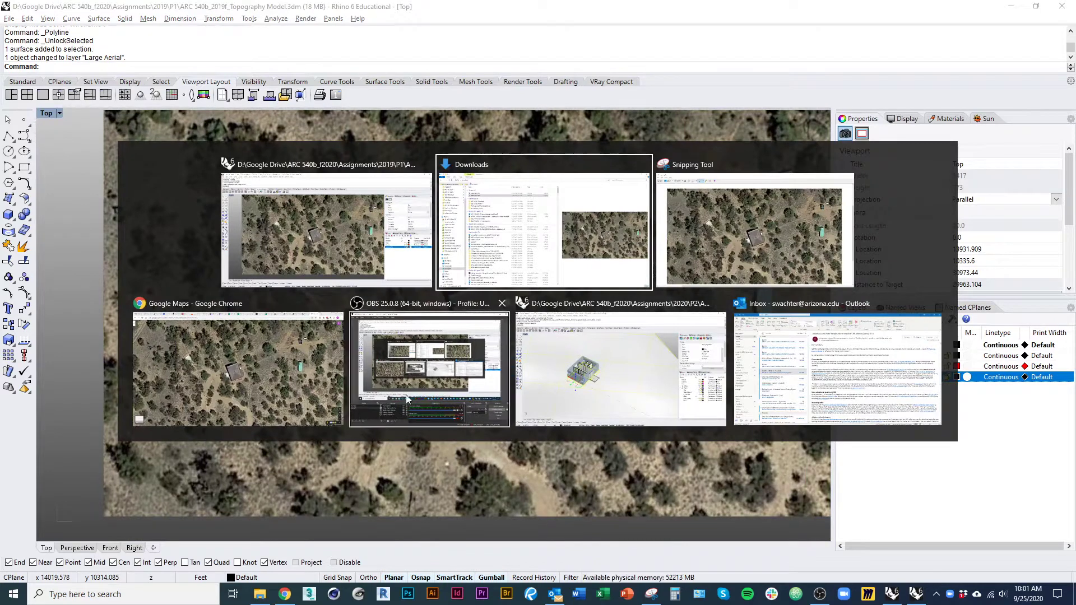
{"action": "left_click", "coordinate": [532, 334]}
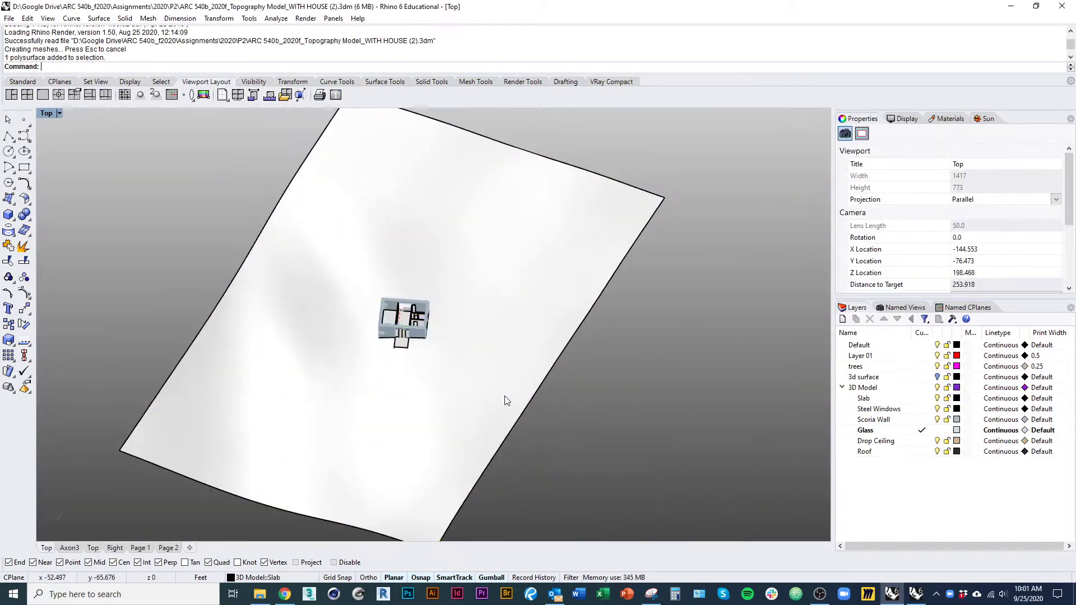
{"action": "right_click_drag", "start_coordinate": [505, 396], "coordinate": [363, 386]}
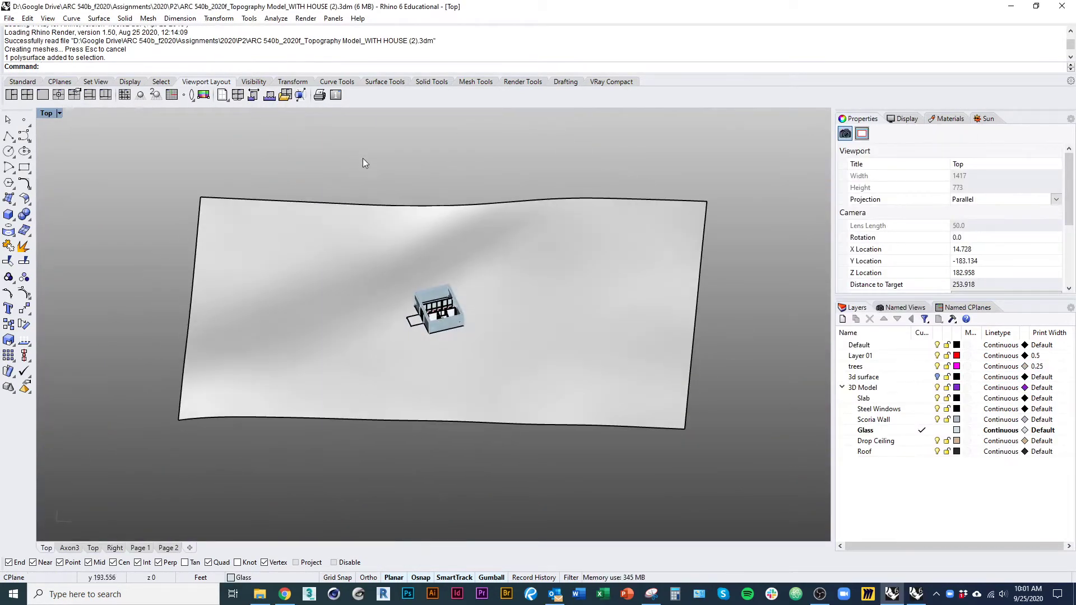
{"action": "left_click", "coordinate": [937, 377]}
{"action": "right_click_drag", "start_coordinate": [580, 384], "coordinate": [612, 396], "text": "shift"}
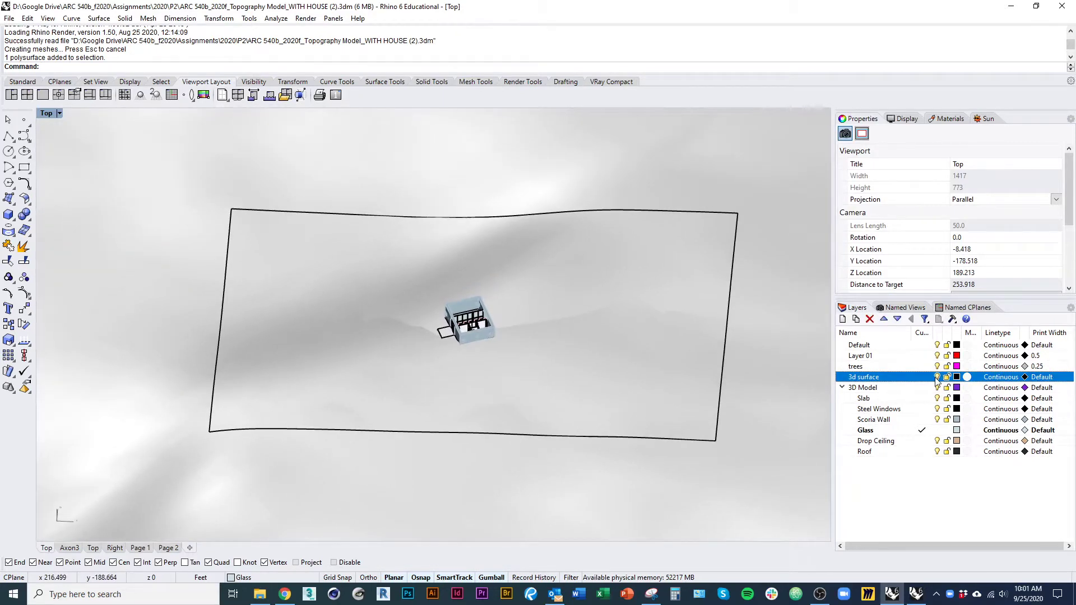
{"action": "scroll", "coordinate": [666, 409], "scroll_direction": "down", "scroll_amount": 3}
{"action": "type", "text": "Show"}
{"action": "key", "text": "Return"}
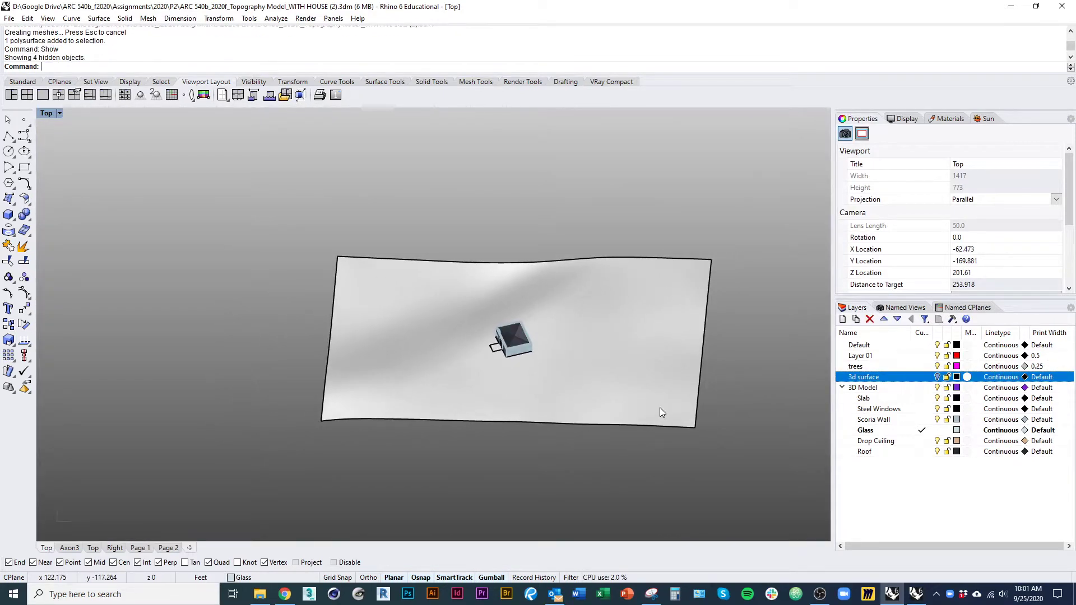
- Select the whole house model with its roof and copy it to the clipboard
{"action": "right_click_drag", "start_coordinate": [549, 392], "coordinate": [550, 416], "text": "shift"}
{"action": "left_click_drag", "start_coordinate": [428, 235], "coordinate": [664, 508]}
{"action": "scroll", "coordinate": [586, 418], "scroll_direction": "up", "scroll_amount": 2}
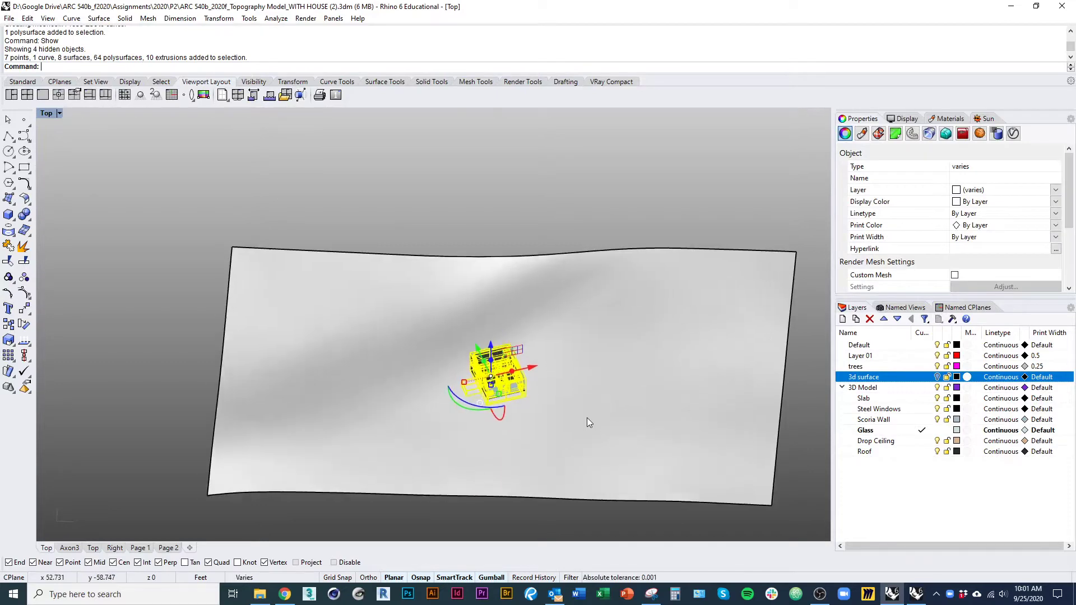
{"action": "type", "text": "Copy"}
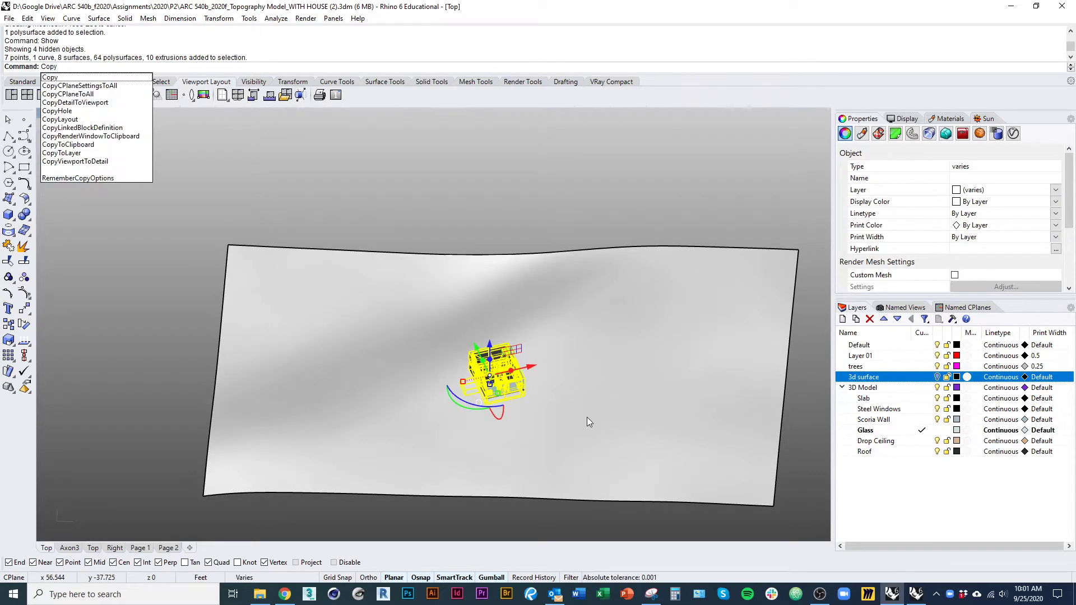
{"action": "type", "text": "ToClipboard"}
{"action": "key", "text": "Return"}
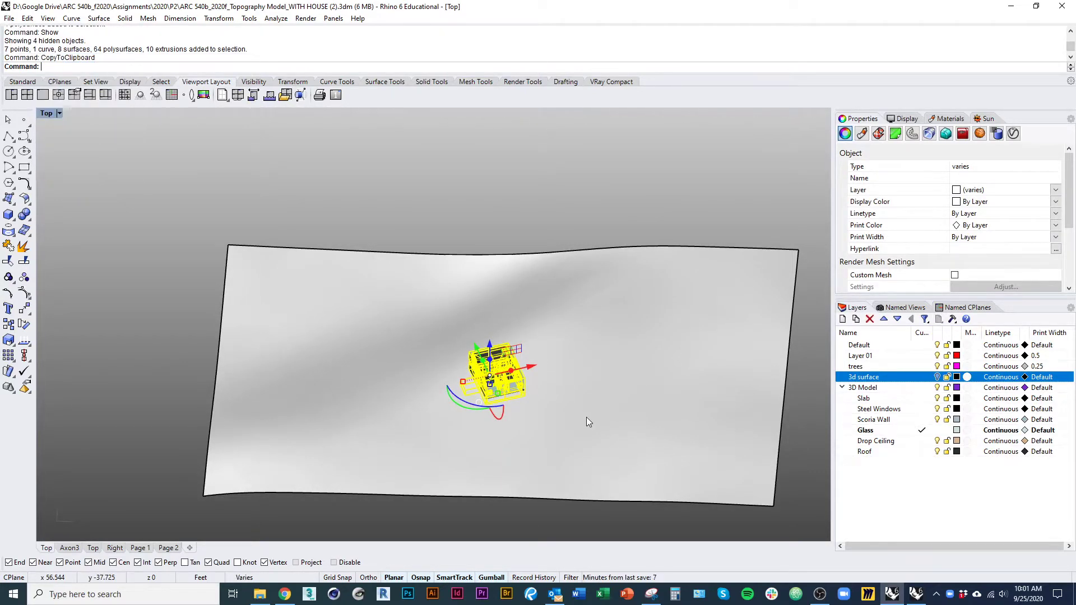
- Switch back to the ARC 540b_2019f_Topography Model file and paste the house into it
{"action": "key", "text": "alt+Tab"}
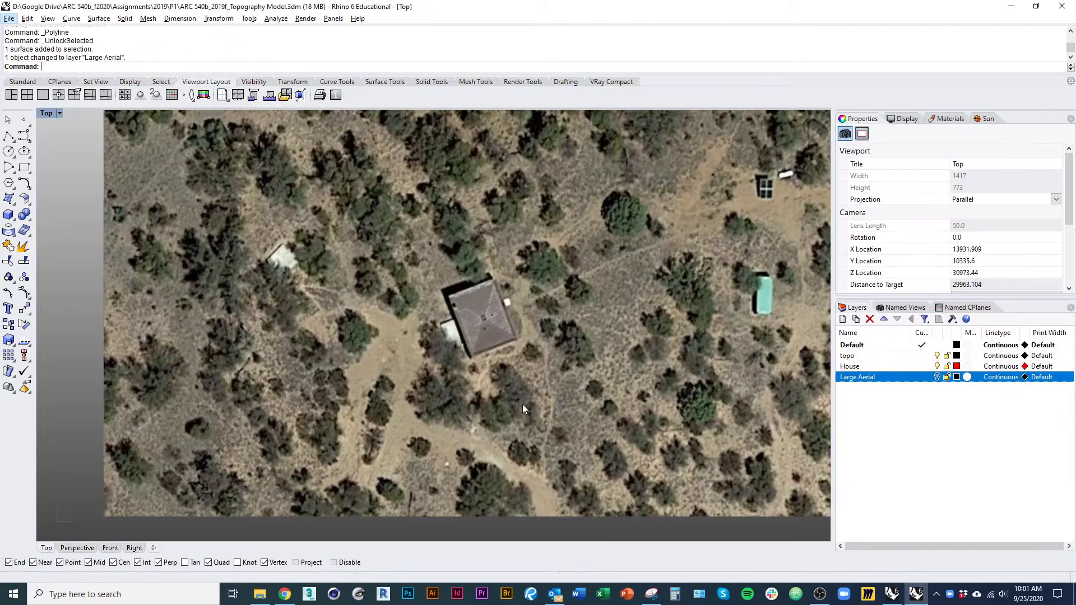
{"action": "scroll", "coordinate": [466, 421], "scroll_direction": "down", "scroll_amount": 3}
{"action": "scroll", "coordinate": [486, 368], "scroll_direction": "down", "scroll_amount": 2}
{"action": "key", "text": "ctrl+v"}
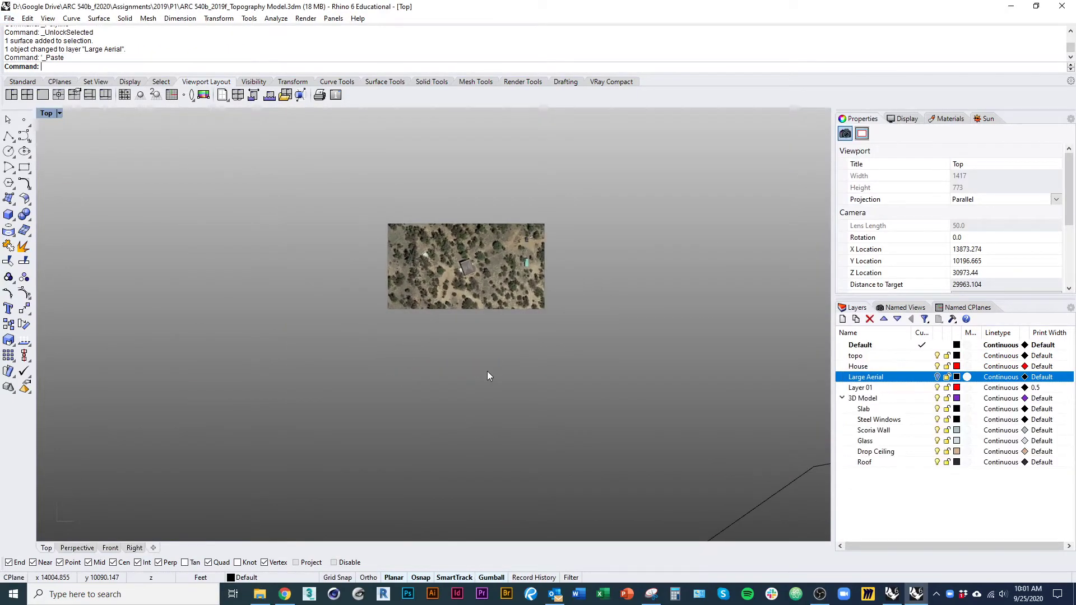
{"action": "key", "text": "ctrl+shift+e"}
{"action": "scroll", "coordinate": [482, 389], "scroll_direction": "down", "scroll_amount": 5}
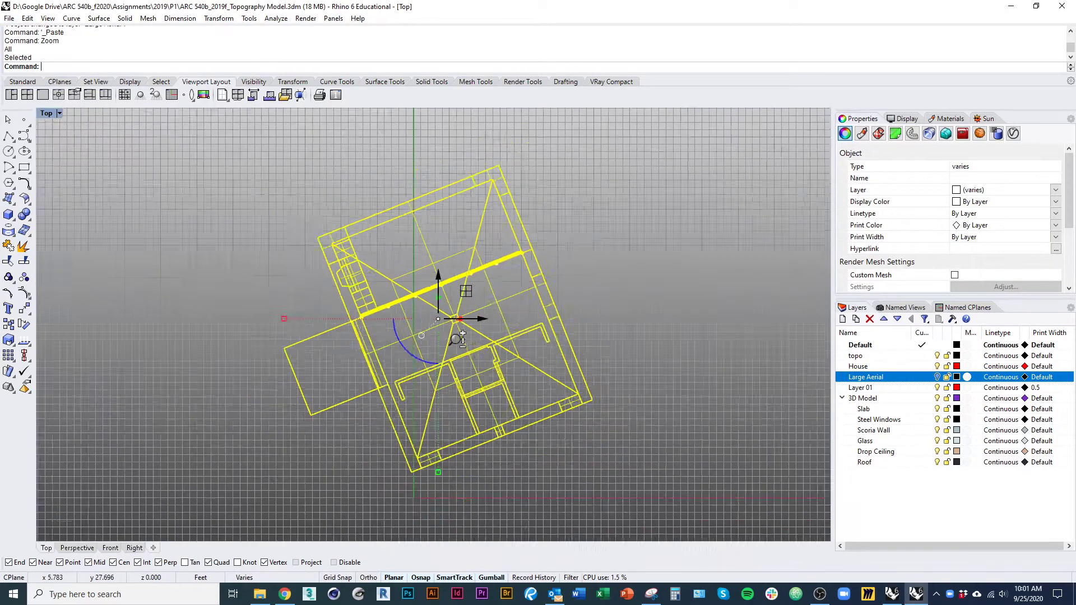
- Move the pasted house by its lowest front corner to the matching corner of the building in the close-up satellite picture
{"action": "type", "text": "M"}
{"action": "key", "text": "Return"}
{"action": "right_click_drag", "start_coordinate": [475, 400], "coordinate": [485, 347], "text": "ctrl+shift"}
{"action": "scroll", "coordinate": [482, 342], "scroll_direction": "up", "scroll_amount": 10}
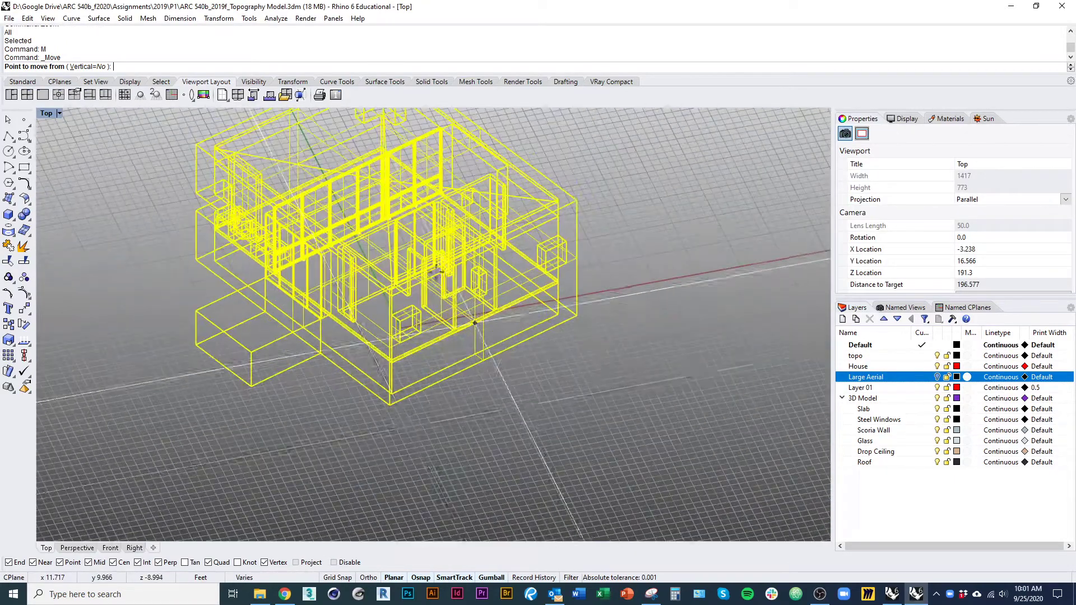
{"action": "left_click", "coordinate": [389, 404]}
{"action": "scroll", "coordinate": [381, 459], "scroll_direction": "down", "scroll_amount": 12}
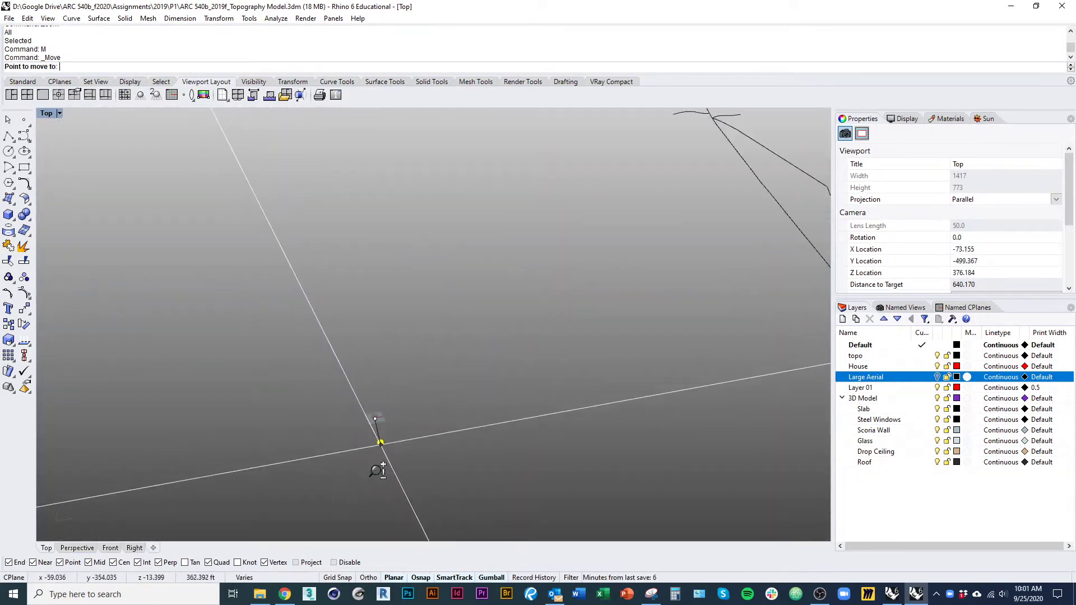
{"action": "scroll", "coordinate": [403, 492], "scroll_direction": "down", "scroll_amount": 3}
{"action": "scroll", "coordinate": [672, 245], "scroll_direction": "up", "scroll_amount": 20}
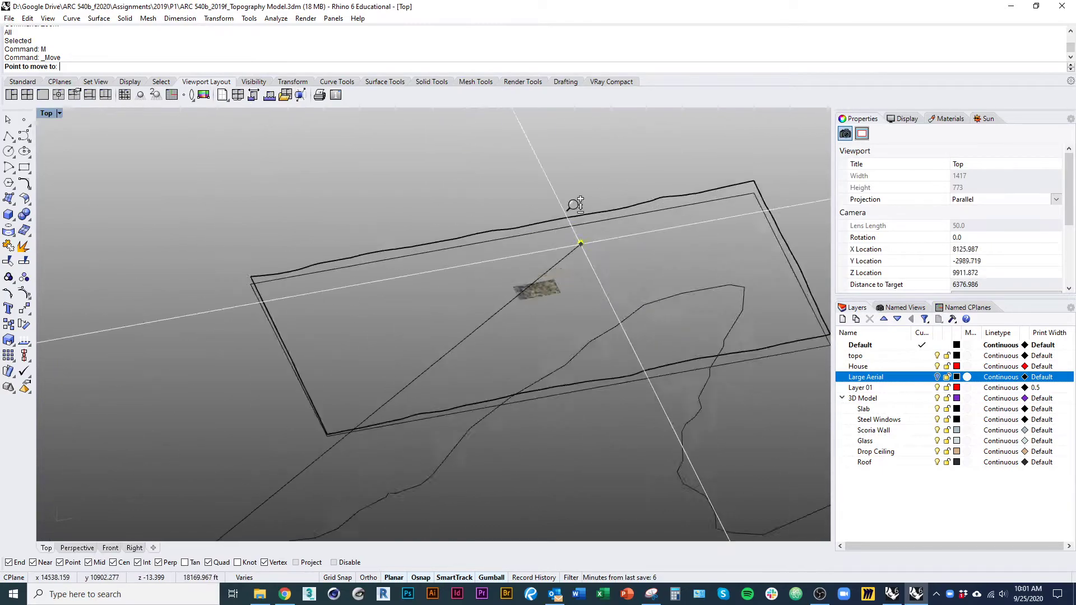
{"action": "scroll", "coordinate": [470, 404], "scroll_direction": "up", "scroll_amount": 10}
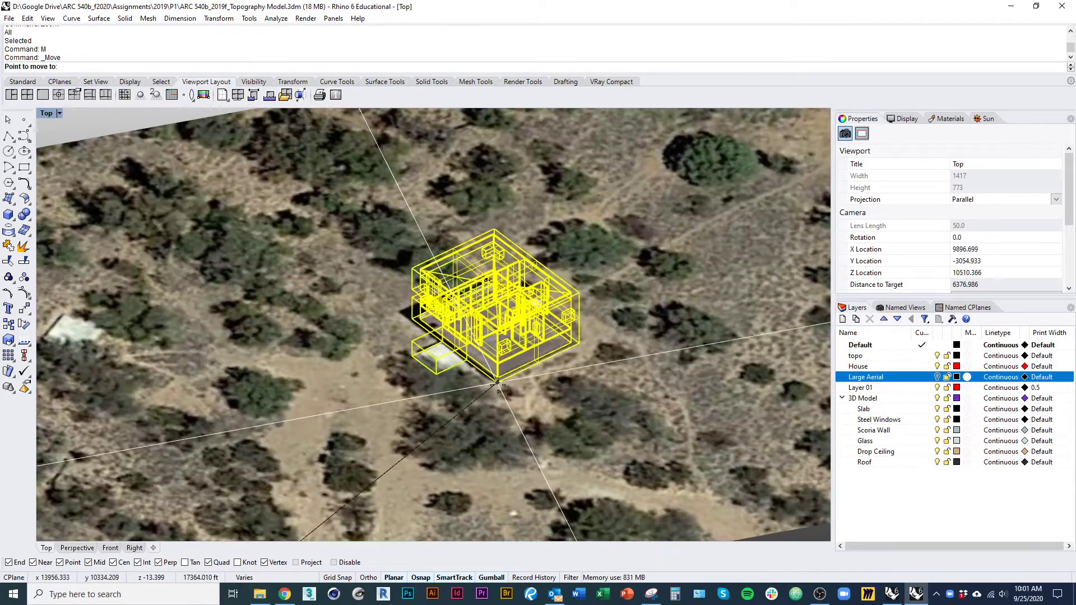
{"action": "left_click", "coordinate": [497, 382]}
- Restore the Top view and move the house so its outline lines up with the roof and side slab in the picture
{"action": "key", "text": "Return"}
{"action": "key", "text": "ctrl+F1"}
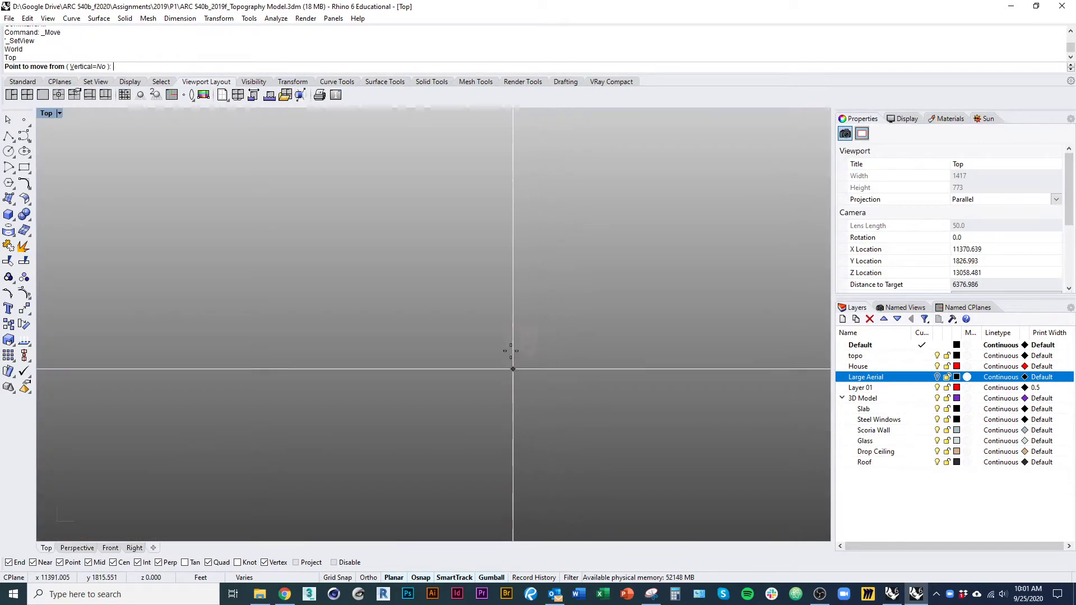
{"action": "key", "text": "ctrl+shift+e"}
{"action": "scroll", "coordinate": [452, 330], "scroll_direction": "down", "scroll_amount": 6}
{"action": "scroll", "coordinate": [452, 330], "scroll_direction": "down", "scroll_amount": 3}
{"action": "key", "text": "Escape"}
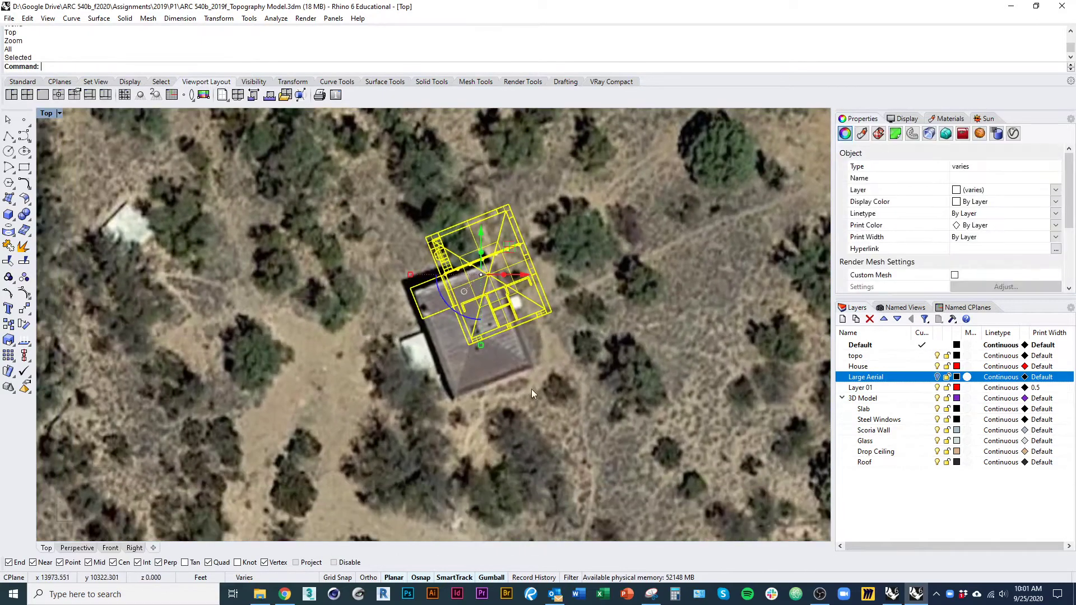
{"action": "type", "text": "M"}
{"action": "key", "text": "Return"}
{"action": "left_click", "coordinate": [608, 319]}
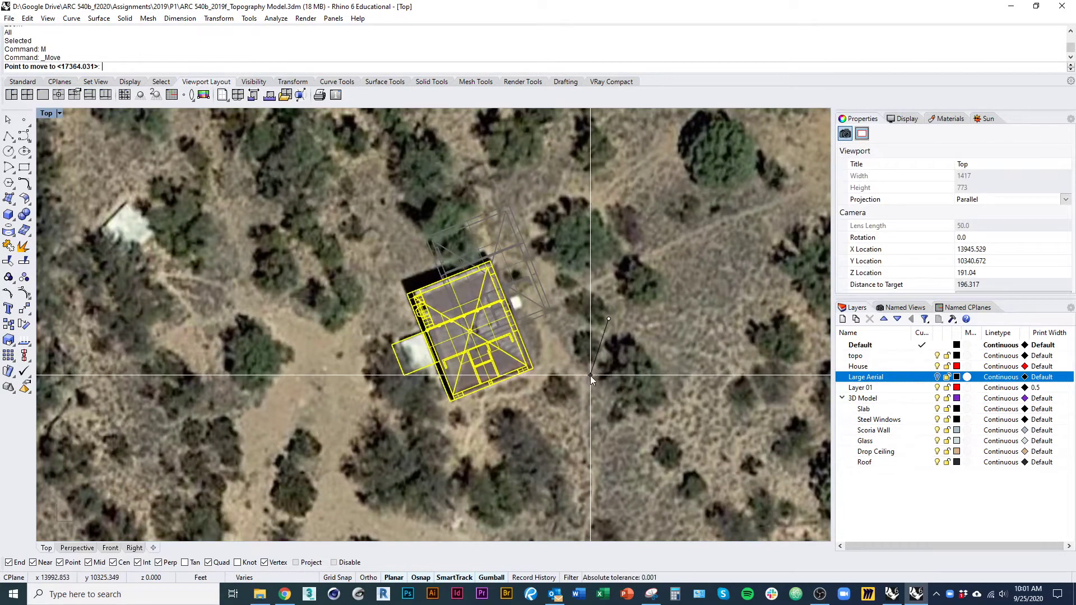
{"action": "left_click", "coordinate": [590, 375]}
- Examine from an angled view how the house sits on the close-up satellite picture
{"action": "scroll", "coordinate": [547, 345], "scroll_direction": "up", "scroll_amount": 5}
{"action": "right_click_drag", "start_coordinate": [498, 348], "coordinate": [518, 395]}
{"action": "scroll", "coordinate": [518, 395], "scroll_direction": "up", "scroll_amount": 3}
{"action": "right_click_drag", "start_coordinate": [525, 489], "coordinate": [581, 372], "text": "ctrl+shift"}
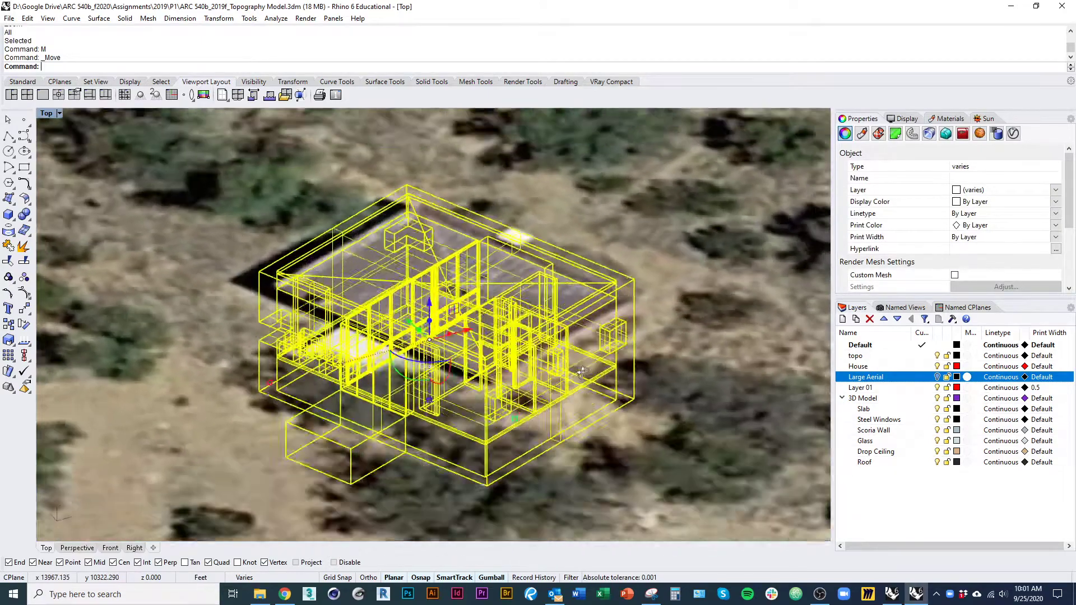
{"action": "scroll", "coordinate": [581, 373], "scroll_direction": "down", "scroll_amount": 3}
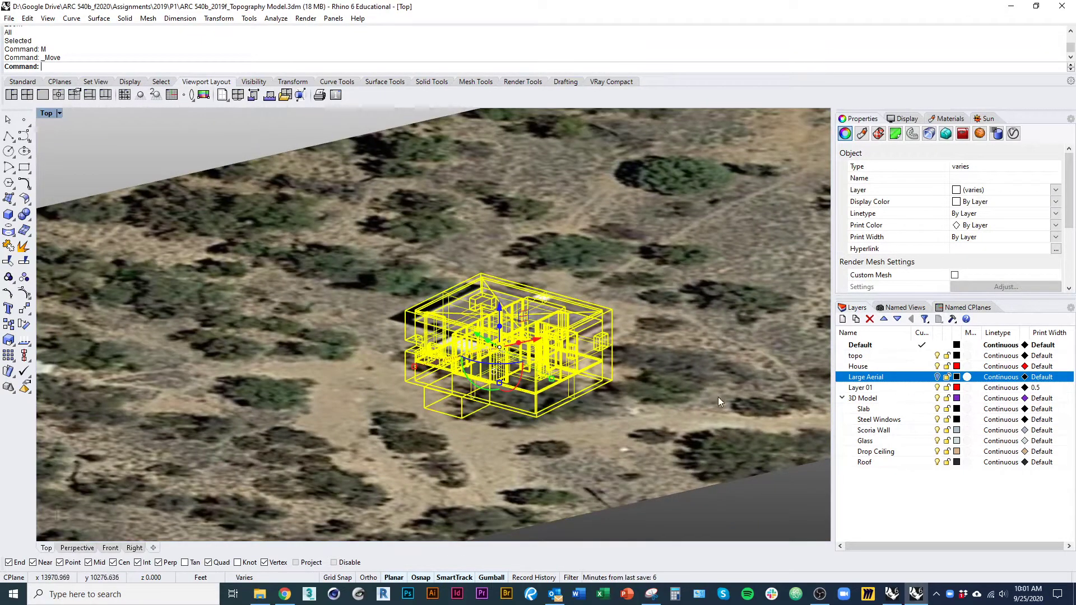
{"action": "scroll", "coordinate": [607, 389], "scroll_direction": "down", "scroll_amount": 5}
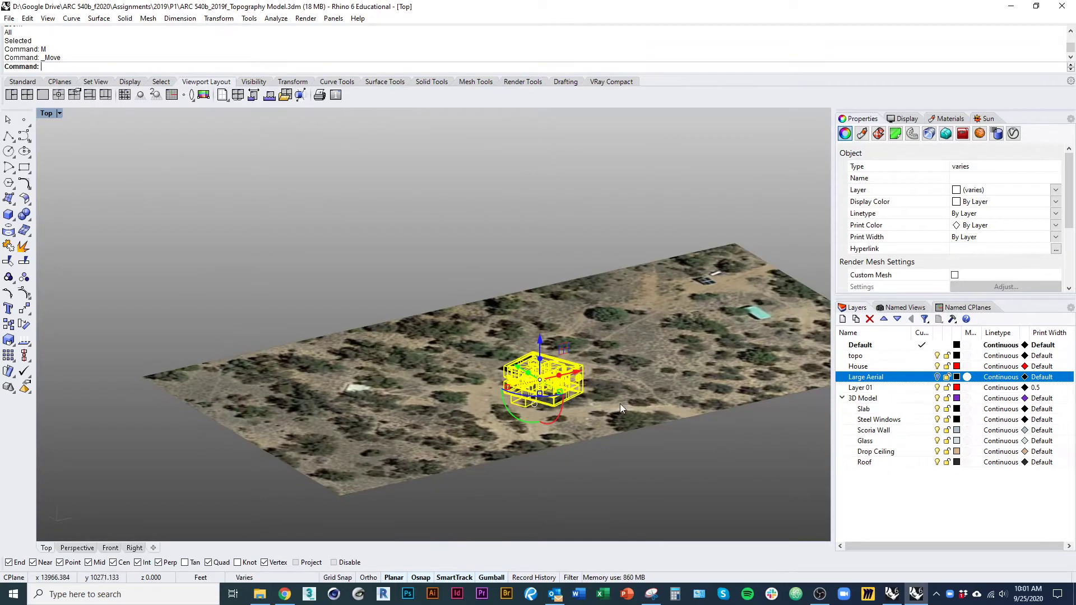
- Switch the viewport to Shaded display to show the house against the terrain surface
{"action": "mouse_move", "coordinate": [513, 390]}
{"action": "right_mouse_down", "text": "ctrl"}
{"action": "mouse_move", "coordinate": [540, 495]}
{"action": "mouse_move", "coordinate": [555, 487]}
{"action": "mouse_move", "coordinate": [530, 451]}
{"action": "right_mouse_up", "text": "ctrl"}
{"action": "key", "text": "ctrl+alt+s"}
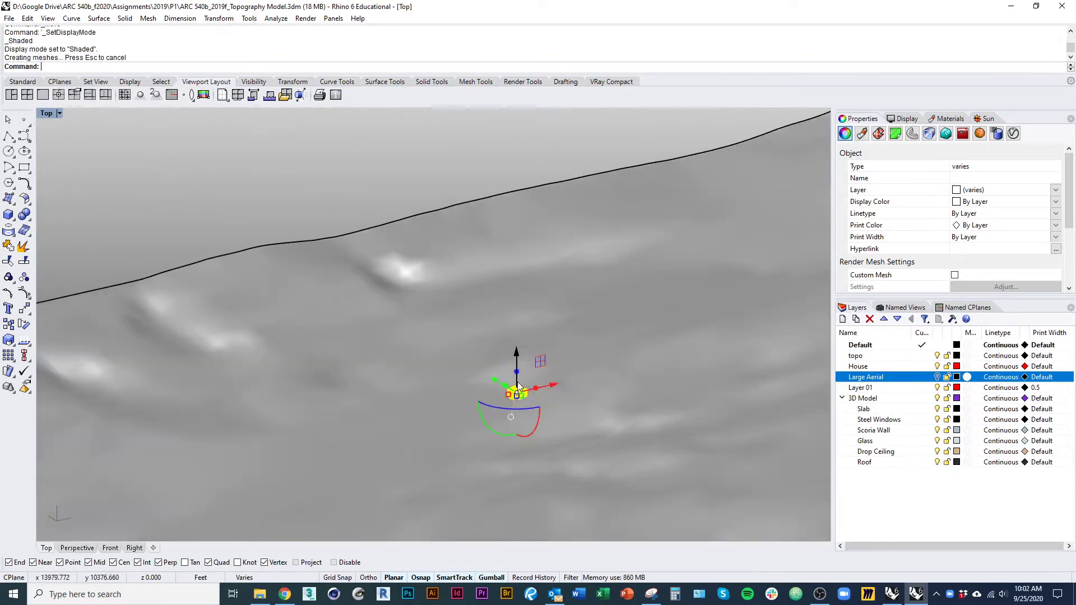
- Try to raise the house vertically to the level of the terrain surface, and undo the move
{"action": "left_click_drag", "start_coordinate": [518, 364], "coordinate": [523, 238]}
{"action": "left_click", "coordinate": [413, 164]}
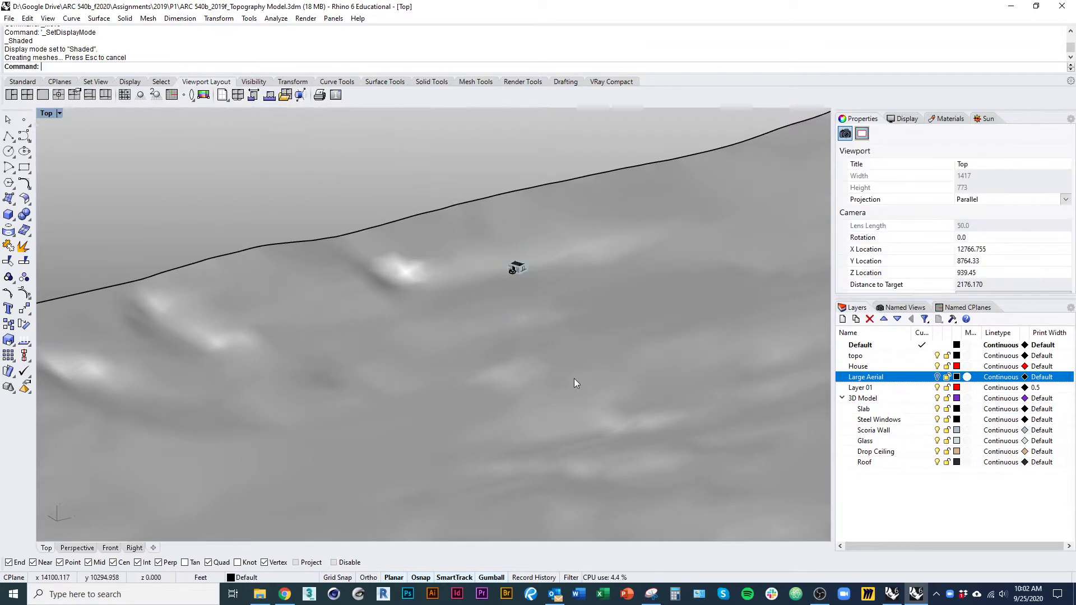
{"action": "right_click_drag", "start_coordinate": [574, 378], "coordinate": [539, 321], "text": "ctrl+shift"}
{"action": "scroll", "coordinate": [538, 313], "scroll_direction": "down", "scroll_amount": 5}
{"action": "key", "text": "ctrl+z"}
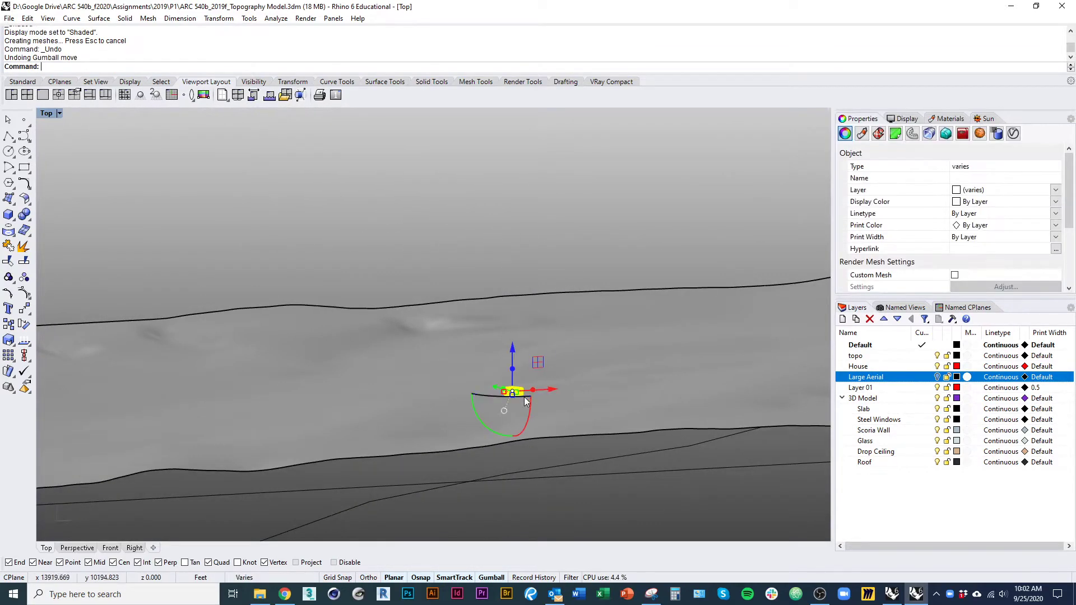
- Try again to raise the house vertically onto the terrain, judging its height from a low side view
{"action": "right_click_drag", "start_coordinate": [521, 264], "coordinate": [531, 299], "text": "ctrl+shift"}
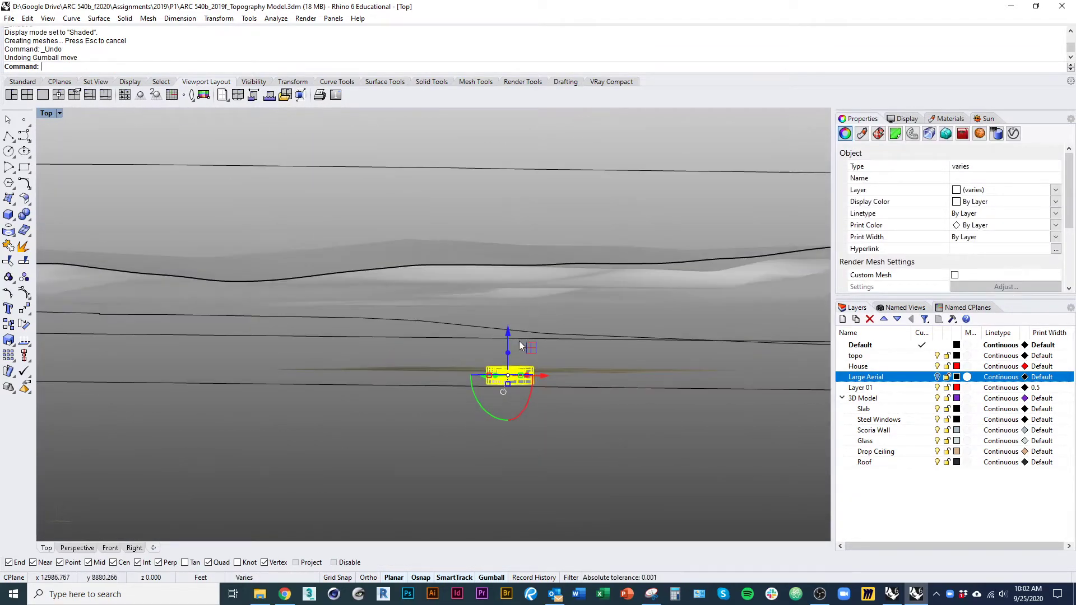
{"action": "right_click_drag", "start_coordinate": [519, 346], "coordinate": [477, 359], "text": "ctrl+shift"}
{"action": "key", "text": "Escape"}
{"action": "scroll", "coordinate": [489, 290], "scroll_direction": "up", "scroll_amount": 15}
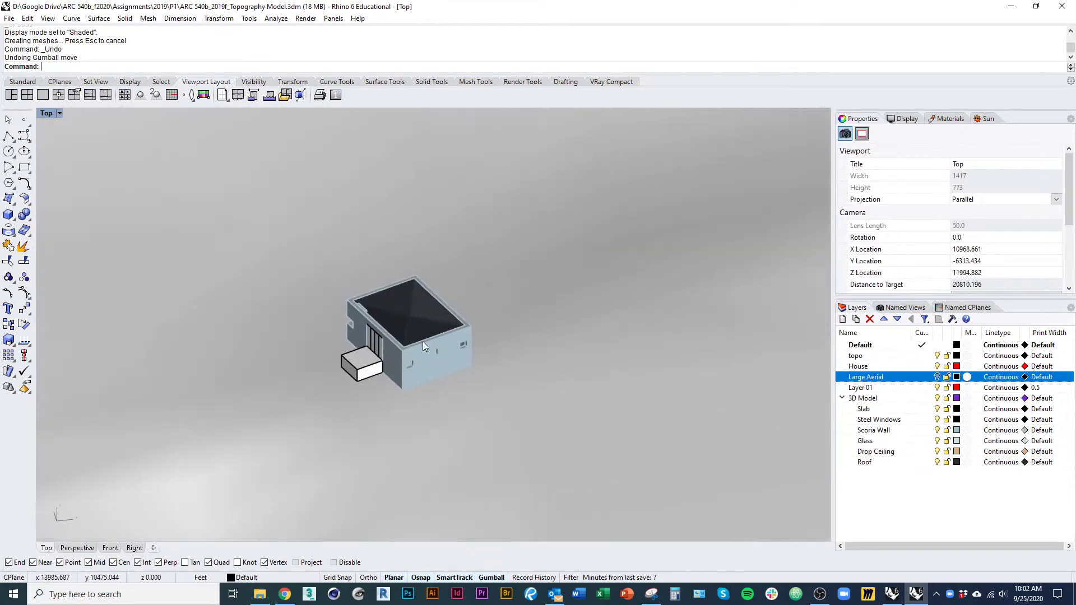
- Reselect the whole house and undo its last vertical move
{"action": "key", "text": "ctrl+alt+w"}
{"action": "left_click_drag", "start_coordinate": [472, 417], "coordinate": [472, 433]}
{"action": "key", "text": "ctrl+alt+s"}
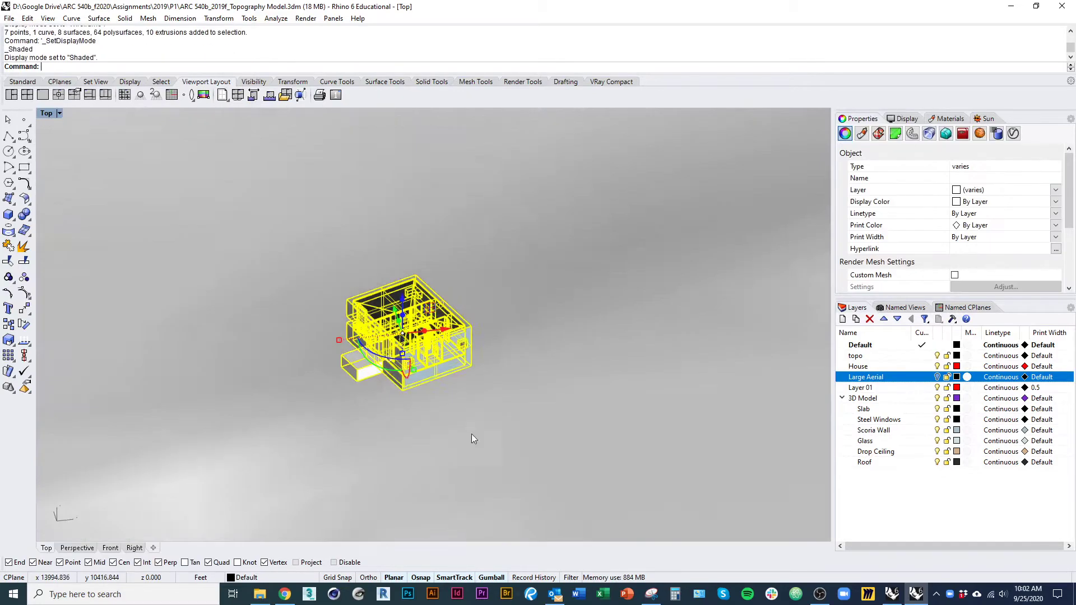
{"action": "scroll", "coordinate": [415, 396], "scroll_direction": "up", "scroll_amount": 10}
{"action": "right_click_drag", "start_coordinate": [483, 361], "coordinate": [493, 333], "text": "ctrl+shift"}
{"action": "type", "text": "zsa"}
{"action": "key", "text": "Return"}
{"action": "scroll", "coordinate": [485, 374], "scroll_direction": "down", "scroll_amount": 5}
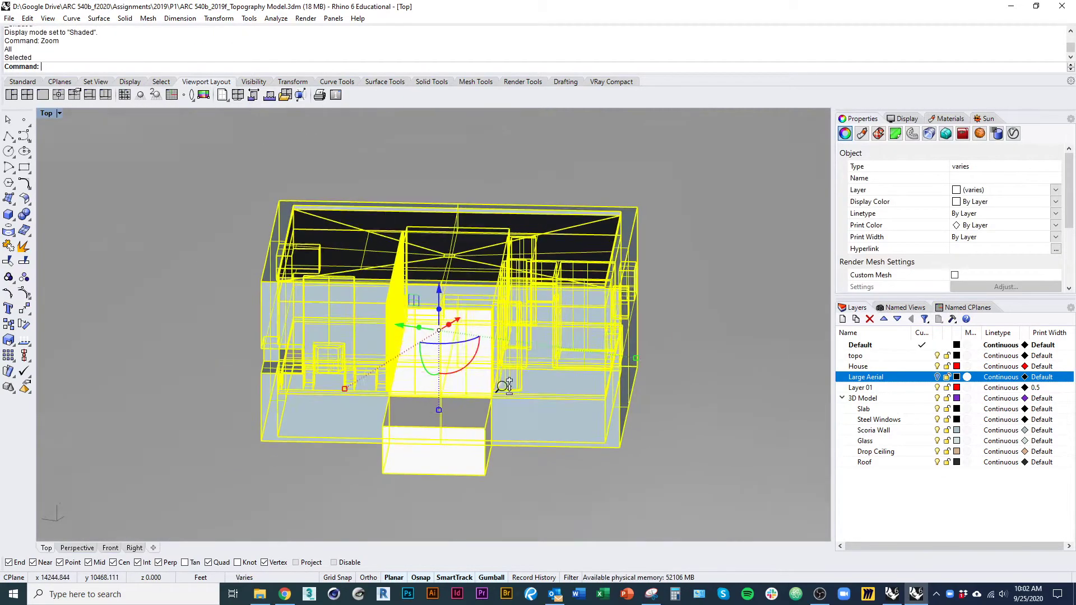
{"action": "key", "text": "ctrl+z"}
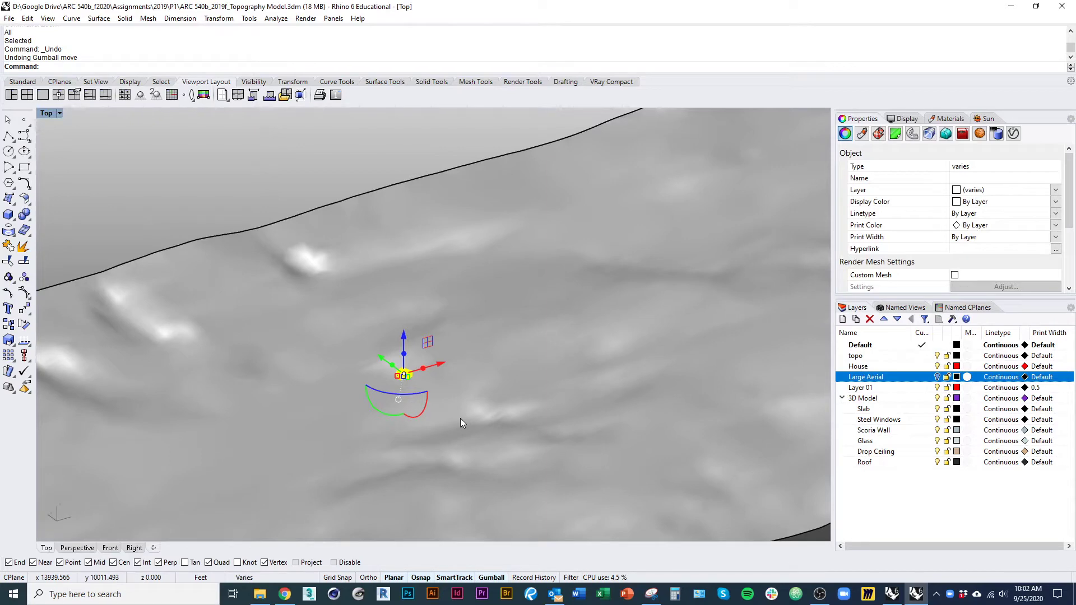
- Raise the selected house vertically so that it sits at the terrain surface
{"action": "scroll", "coordinate": [384, 381], "scroll_direction": "up", "scroll_amount": 8}
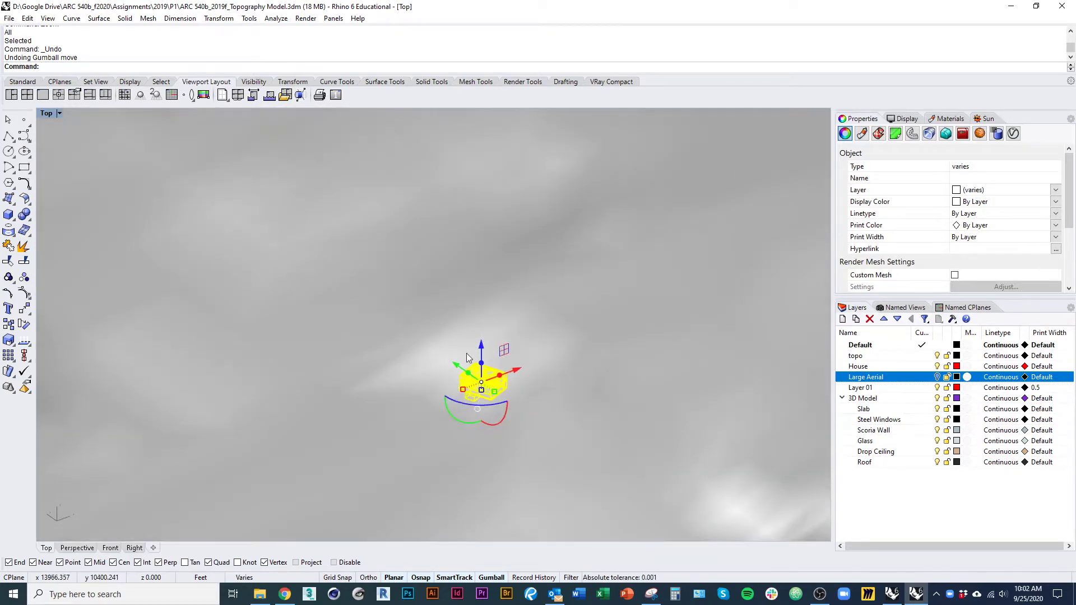
{"action": "scroll", "coordinate": [474, 341], "scroll_direction": "up", "scroll_amount": 8}
{"action": "right_click_drag", "start_coordinate": [476, 201], "coordinate": [542, 276]}
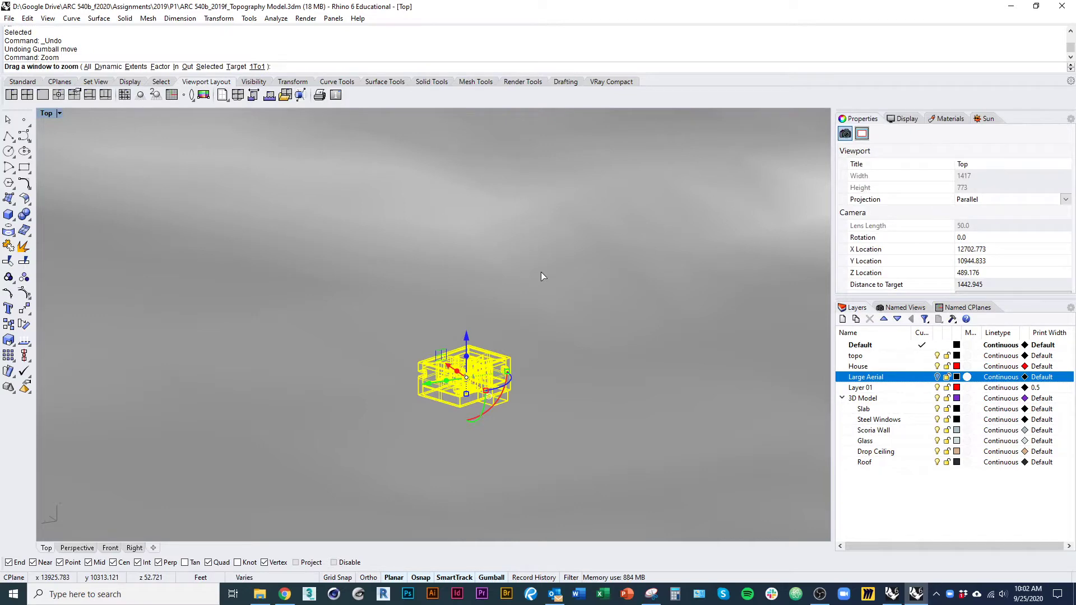
{"action": "left_click", "coordinate": [217, 66]}
{"action": "scroll", "coordinate": [467, 335], "scroll_direction": "down", "scroll_amount": 10}
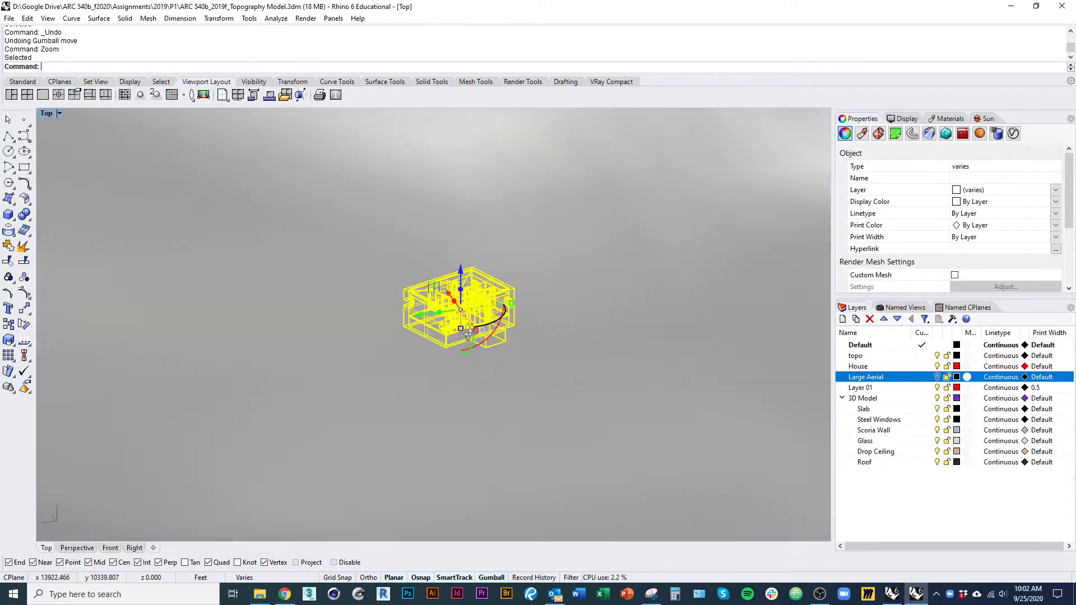
{"action": "right_click_drag", "start_coordinate": [467, 335], "coordinate": [429, 426]}
{"action": "left_click_drag", "start_coordinate": [427, 367], "coordinate": [442, 273]}
- Nudge the house slightly upward so its slab rises out of the terrain
{"action": "type", "text": "zsa"}
{"action": "key", "text": "Return"}
{"action": "right_click_drag", "start_coordinate": [472, 308], "coordinate": [428, 297], "text": "ctrl+shift"}
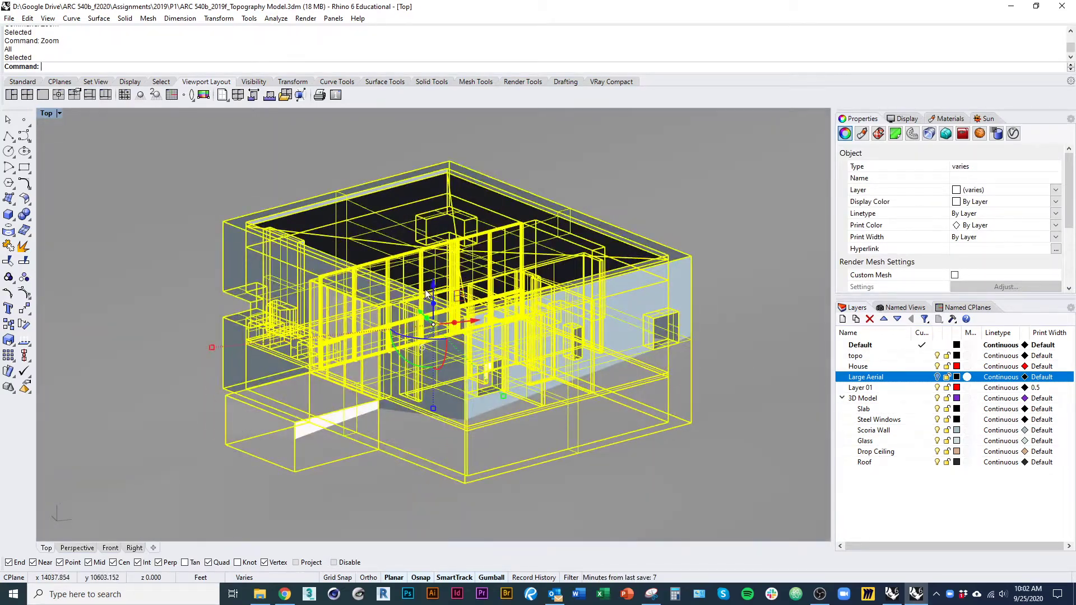
{"action": "left_click_drag", "start_coordinate": [431, 286], "coordinate": [435, 281]}
- Examine from several angles and distances how the house sits on the terrain
{"action": "right_click_drag", "start_coordinate": [653, 347], "coordinate": [126, 361], "text": "ctrl+shift"}
{"action": "left_click", "coordinate": [210, 368]}
{"action": "scroll", "coordinate": [403, 355], "scroll_direction": "down", "scroll_amount": 5}
{"action": "right_click_drag", "start_coordinate": [403, 355], "coordinate": [370, 463], "text": "ctrl+shift"}
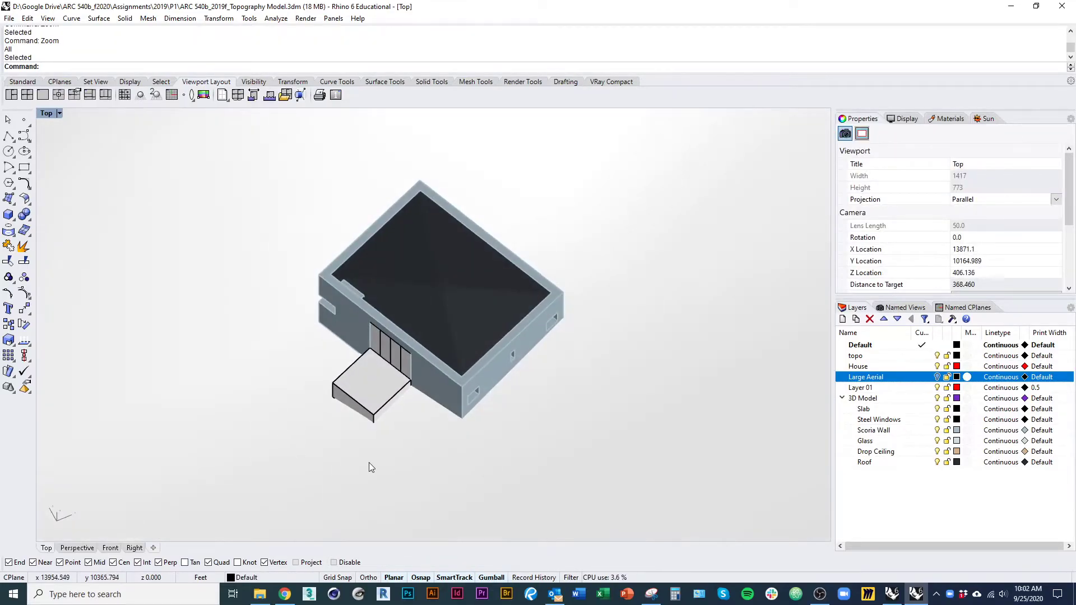
{"action": "left_click", "coordinate": [416, 441]}
{"action": "scroll", "coordinate": [416, 442], "scroll_direction": "down", "scroll_amount": 10}
{"action": "scroll", "coordinate": [399, 429], "scroll_direction": "up", "scroll_amount": 8}
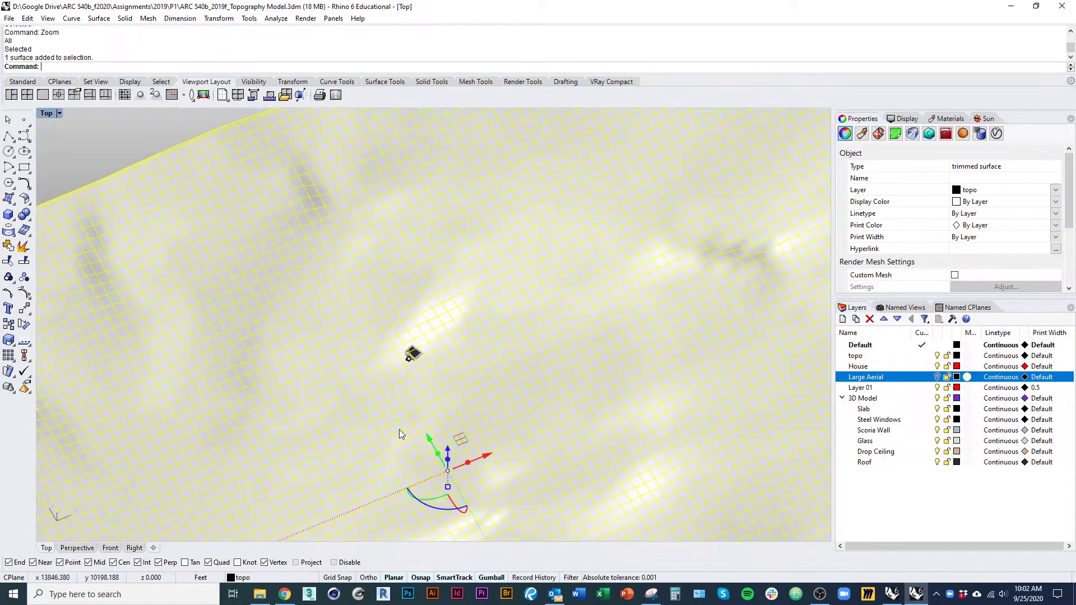
{"action": "key", "text": "Escape"}
{"action": "scroll", "coordinate": [470, 368], "scroll_direction": "up", "scroll_amount": 5}
{"action": "right_click_drag", "start_coordinate": [485, 361], "coordinate": [449, 453], "text": "ctrl+shift"}
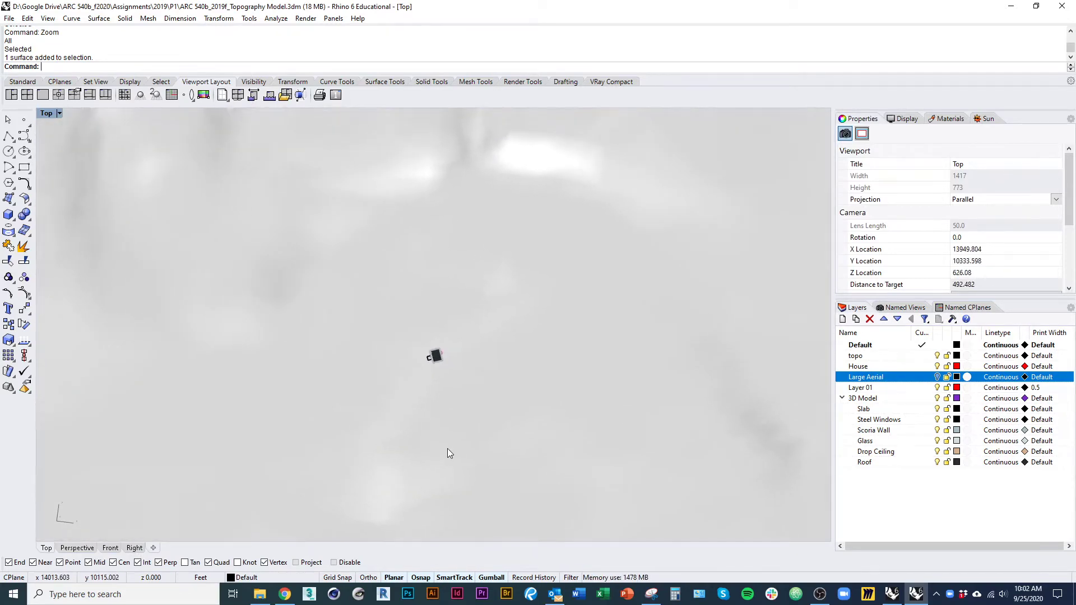
- Restore the Top view and draw a rectangle around the house with generous ground on all sides
{"action": "type", "text": "Top"}
{"action": "key", "text": "Return"}
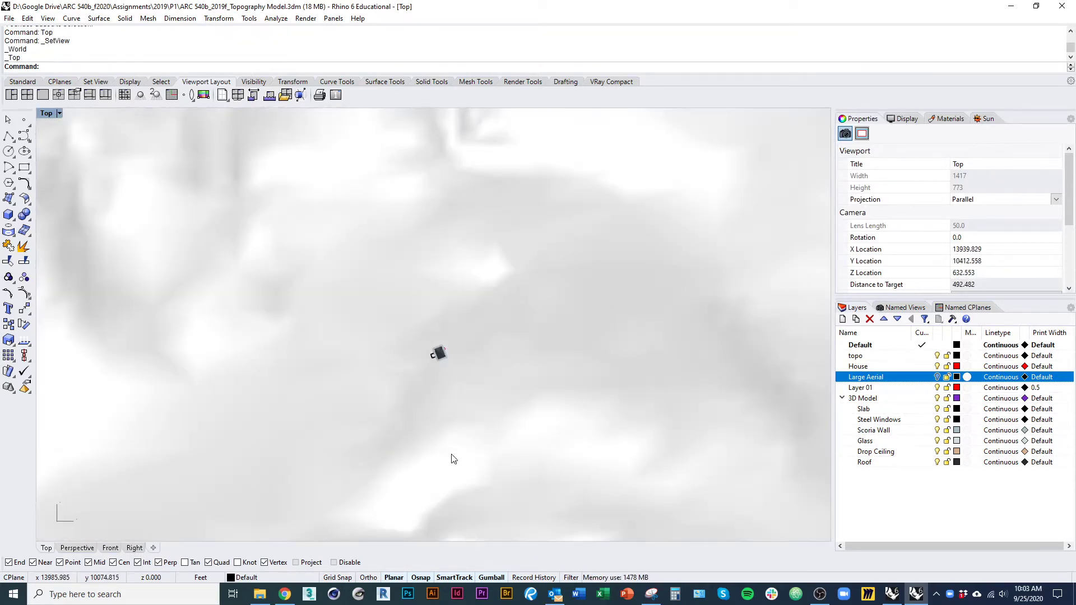
{"action": "right_click_drag", "start_coordinate": [415, 407], "coordinate": [482, 424]}
{"action": "scroll", "coordinate": [481, 418], "scroll_direction": "up", "scroll_amount": 3}
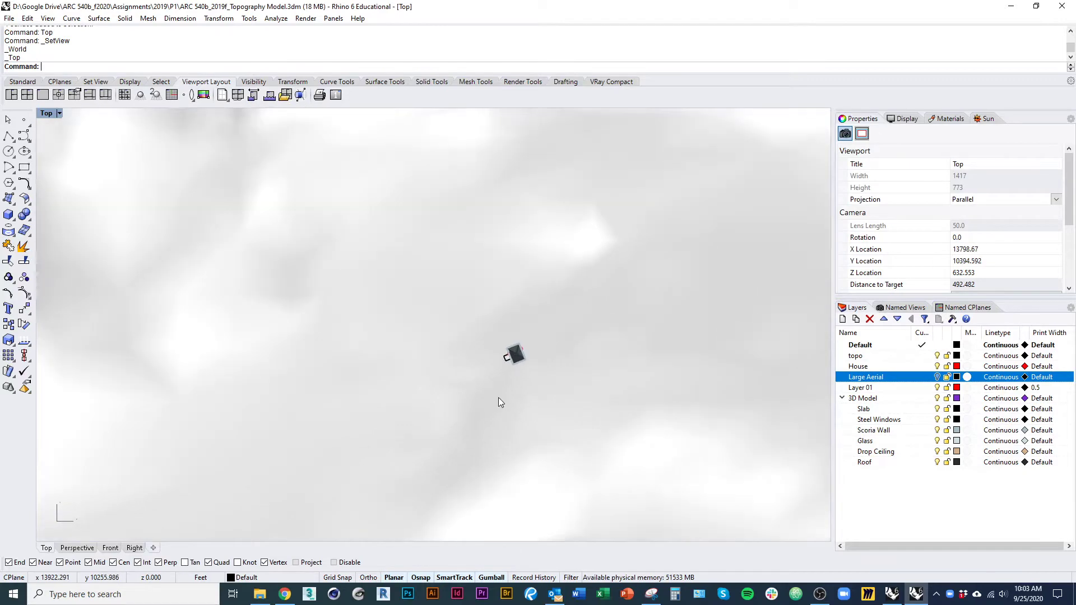
{"action": "type", "text": "Rectangle"}
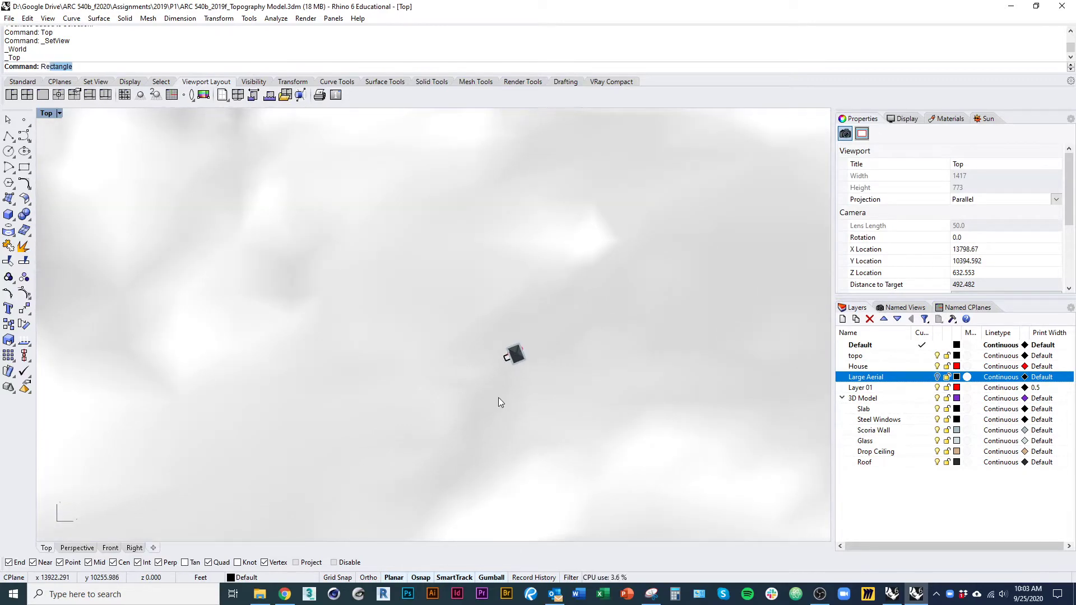
{"action": "key", "text": "Return"}
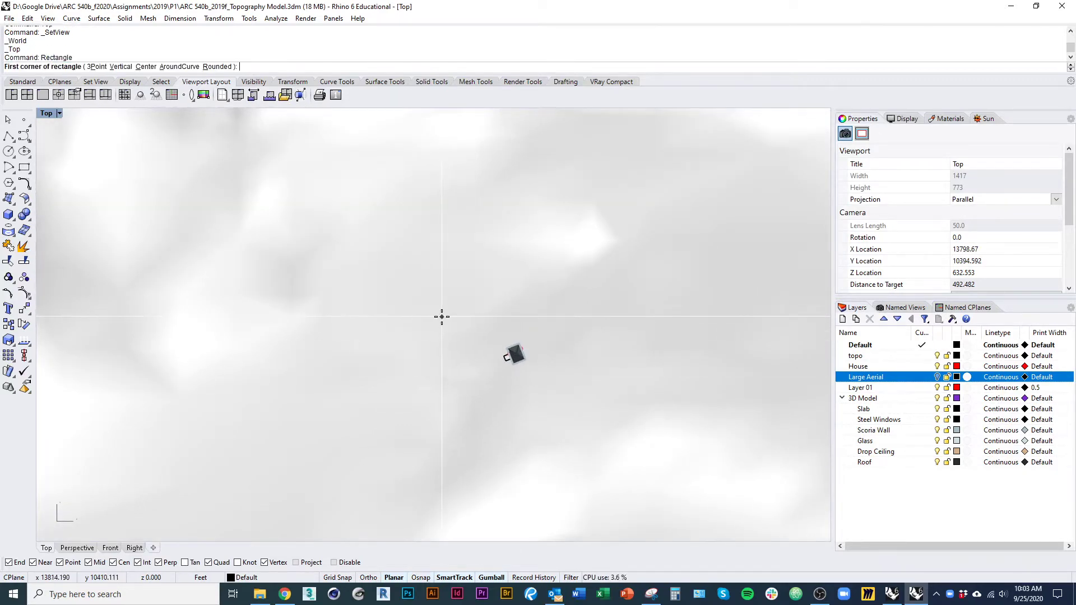
{"action": "left_click", "coordinate": [419, 289]}
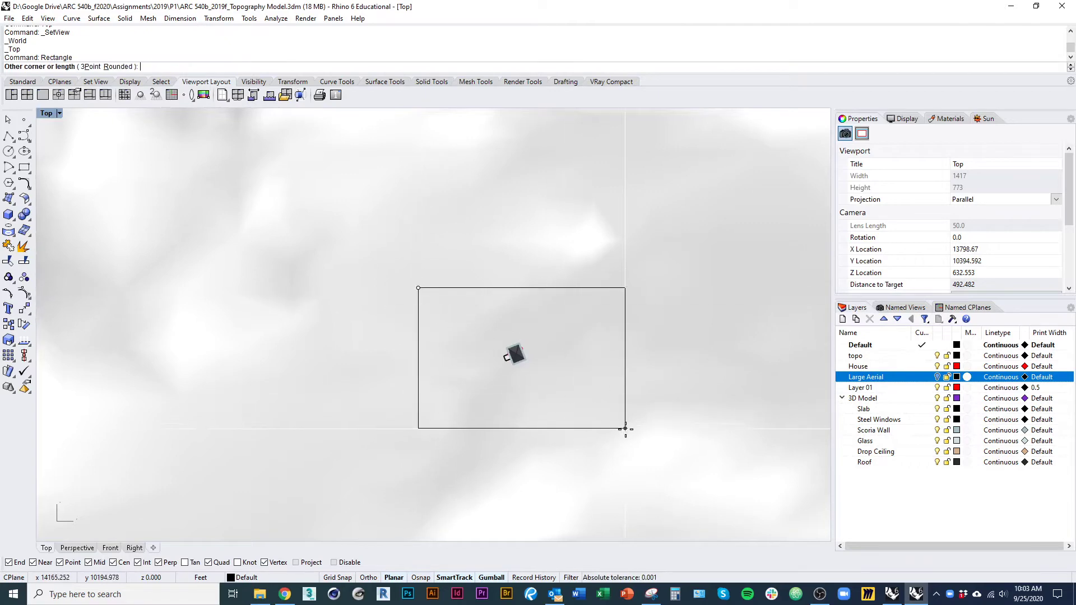
{"action": "key", "text": "Escape"}
- Split the terrain surface with the rectangle around the house and return to Shaded display
{"action": "key", "text": "ctrl+alt+r"}
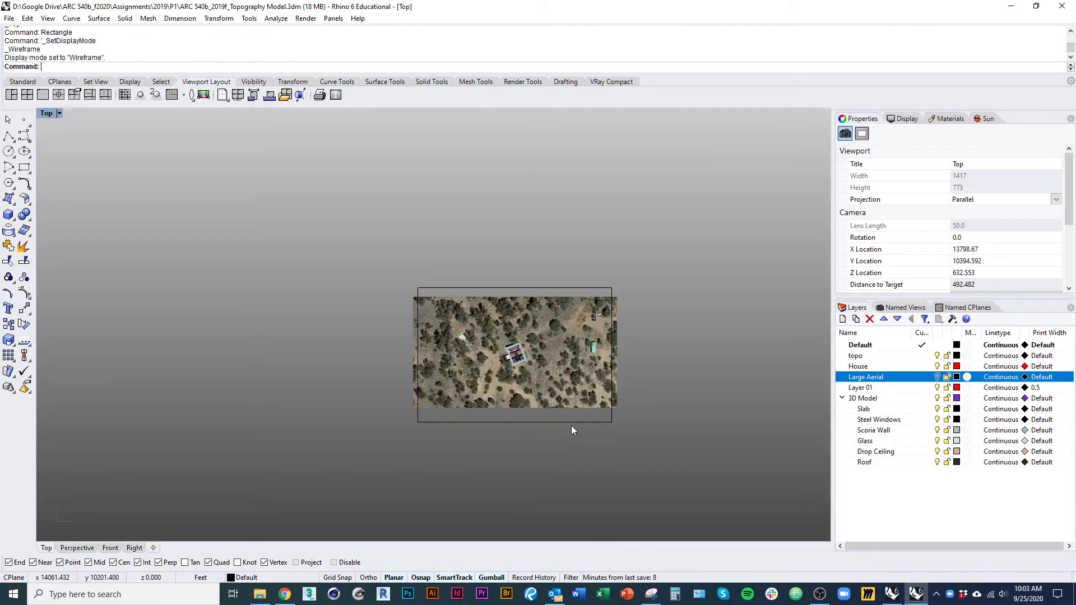
{"action": "left_click", "coordinate": [570, 422]}
{"action": "key", "text": "ctrl+alt+s"}
{"action": "right_click_drag", "start_coordinate": [453, 470], "coordinate": [518, 414], "text": "ctrl+shift"}
{"action": "left_click", "coordinate": [532, 486]}
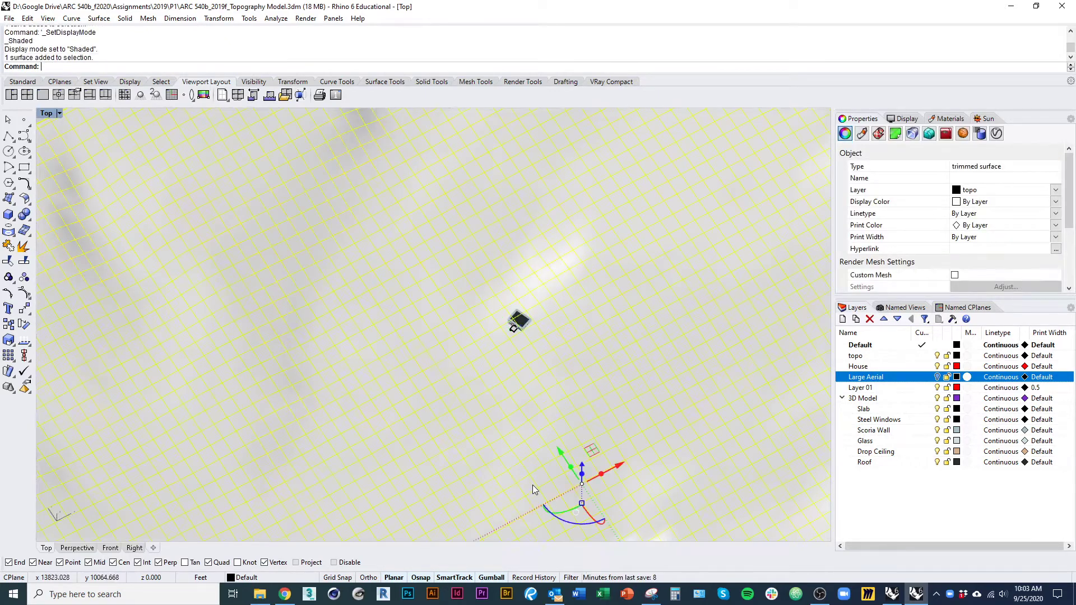
{"action": "right_click_drag", "start_coordinate": [532, 485], "coordinate": [552, 413], "text": "ctrl+shift"}
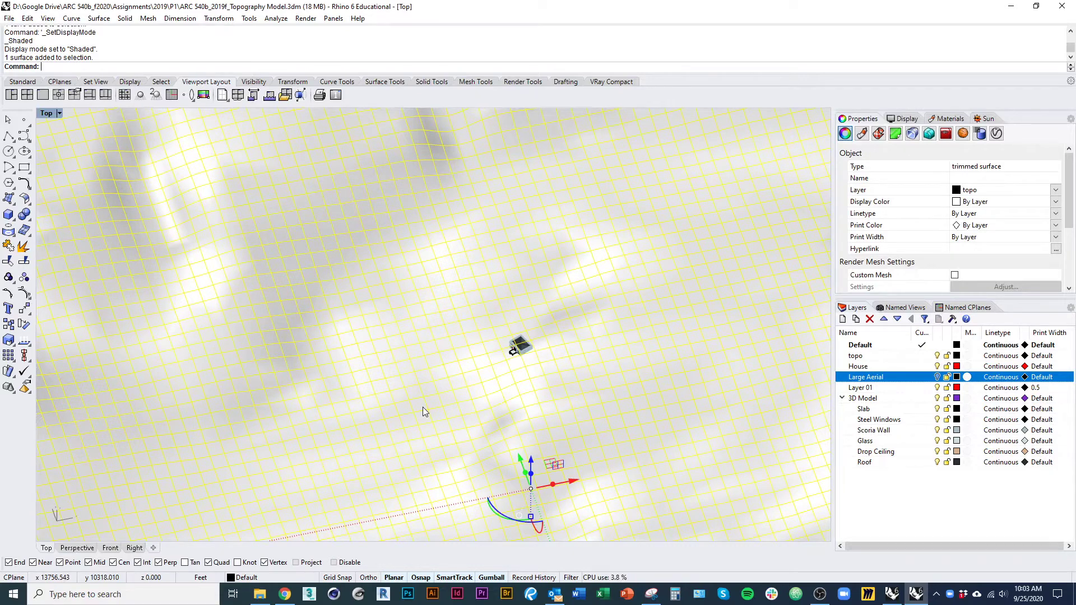
{"action": "type", "text": "top"}
{"action": "key", "text": "Return"}
{"action": "key", "text": "ctrl+alt+w"}
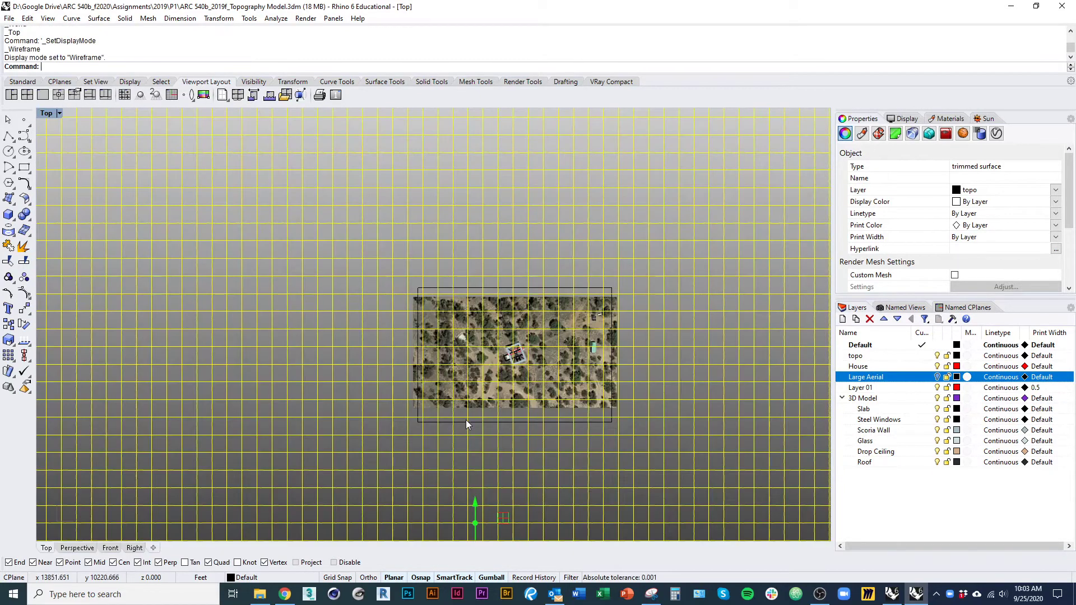
{"action": "type", "text": "Split"}
{"action": "key", "text": "Return"}
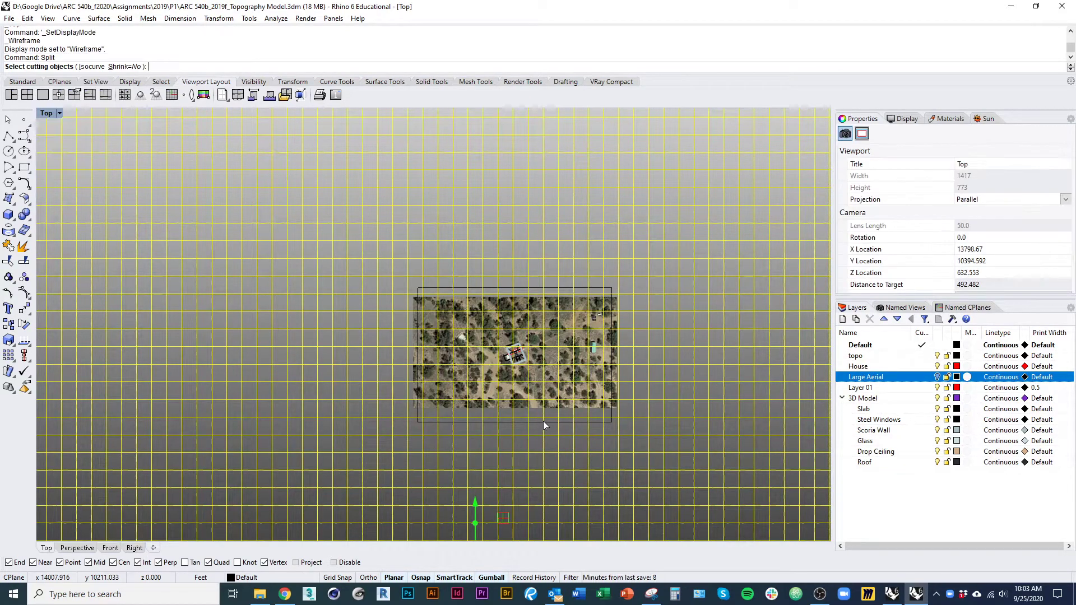
{"action": "left_click", "coordinate": [598, 423]}
{"action": "key", "text": "Return"}
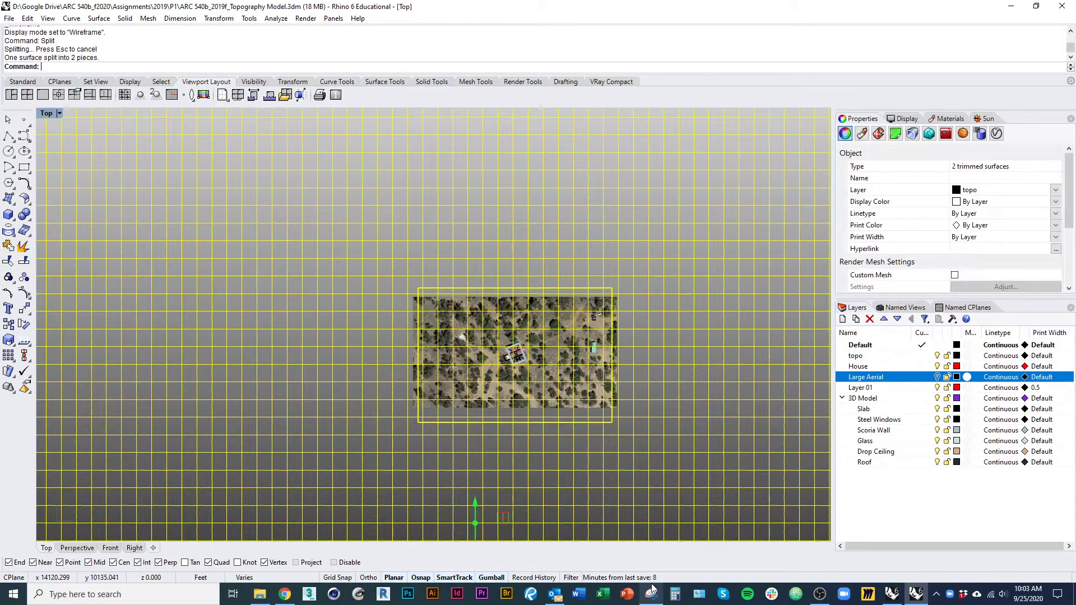
{"action": "key", "text": "ctrl+alt+s"}
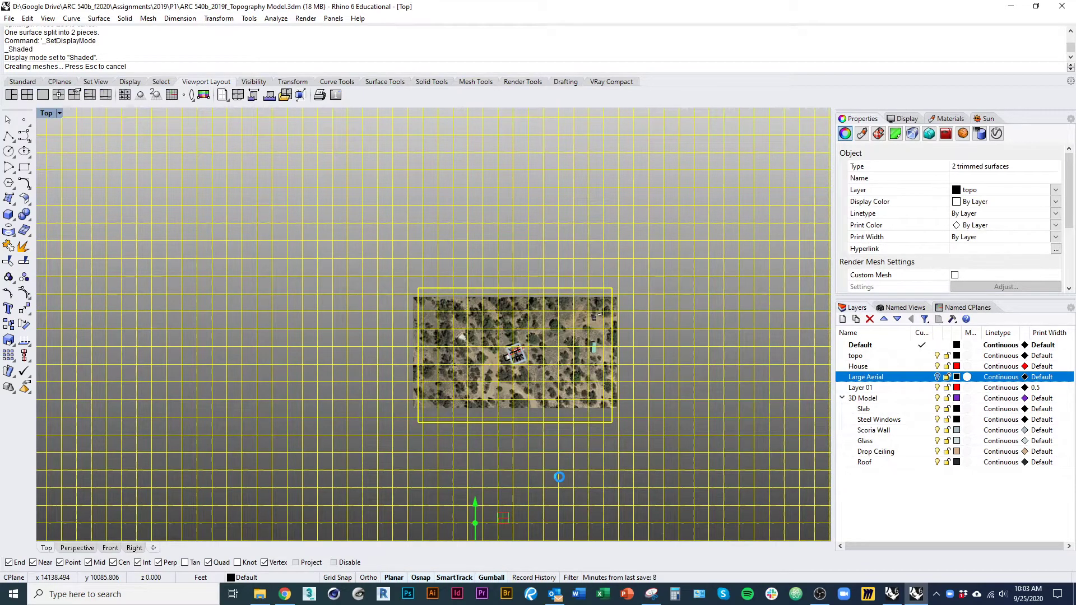
{"action": "key", "text": "Escape"}
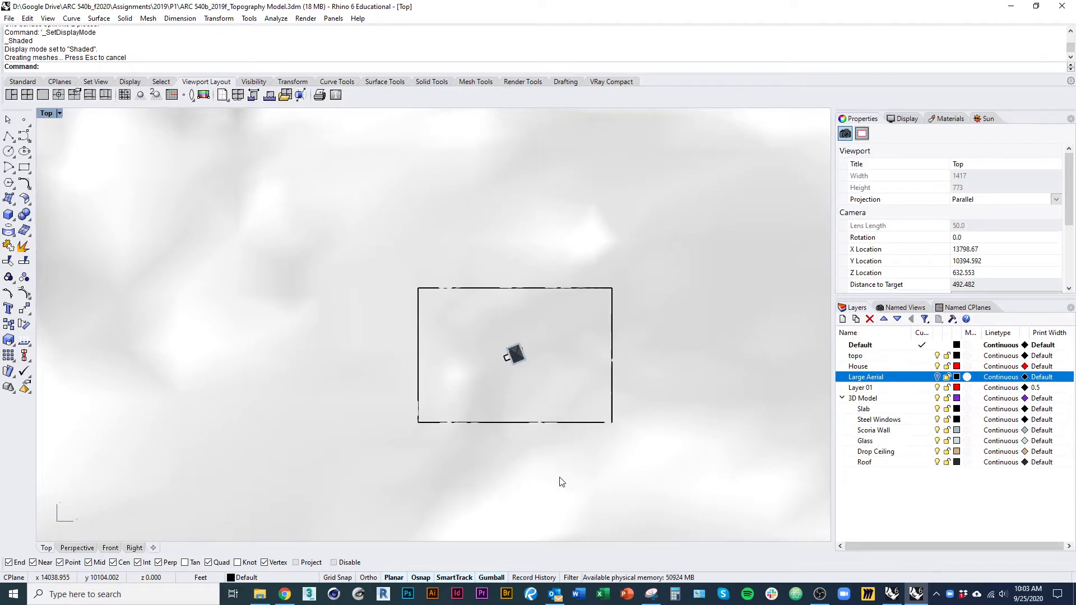
- Examine the control points of the split terrain patch around the house and turn them off again
{"action": "right_click_drag", "start_coordinate": [589, 441], "coordinate": [653, 405], "text": "ctrl+shift"}
{"action": "scroll", "coordinate": [553, 307], "scroll_direction": "up", "scroll_amount": 4}
{"action": "left_click", "coordinate": [553, 307]}
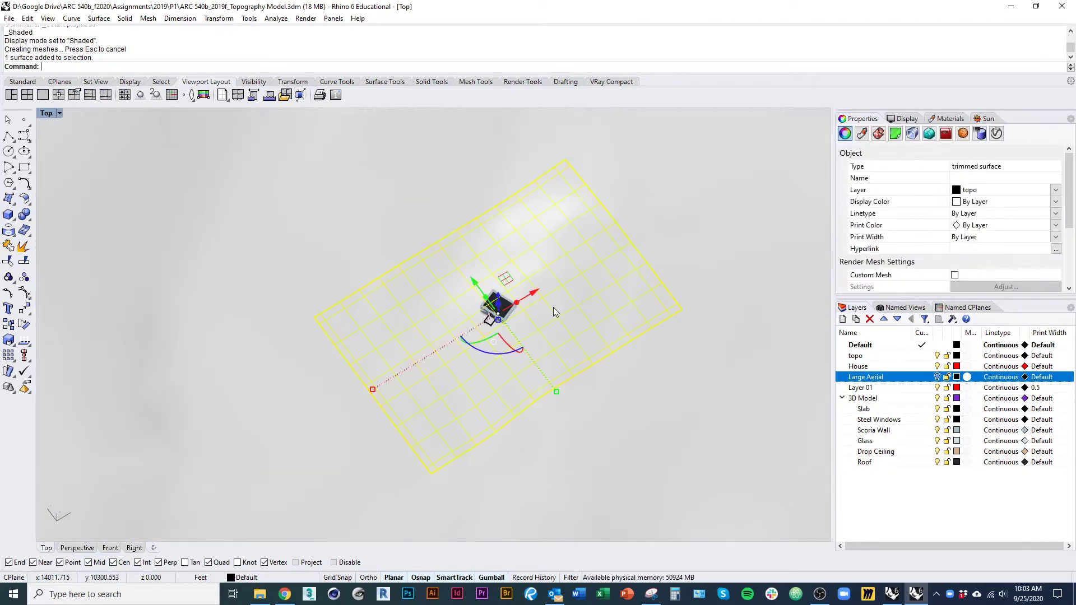
{"action": "right_click_drag", "start_coordinate": [553, 307], "coordinate": [529, 313], "text": "ctrl+shift"}
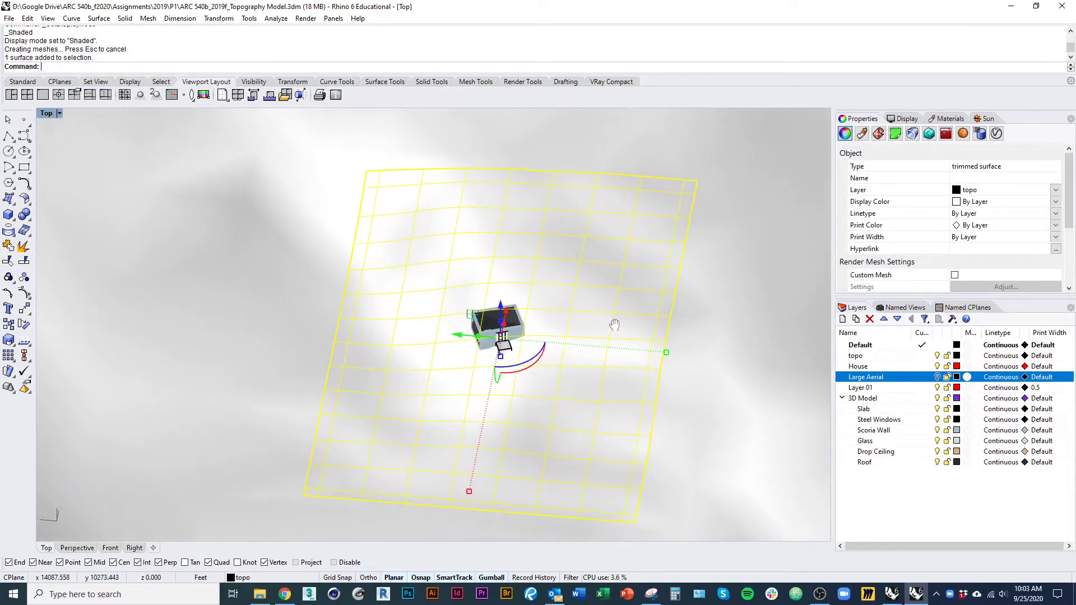
{"action": "left_click", "coordinate": [24, 293]}
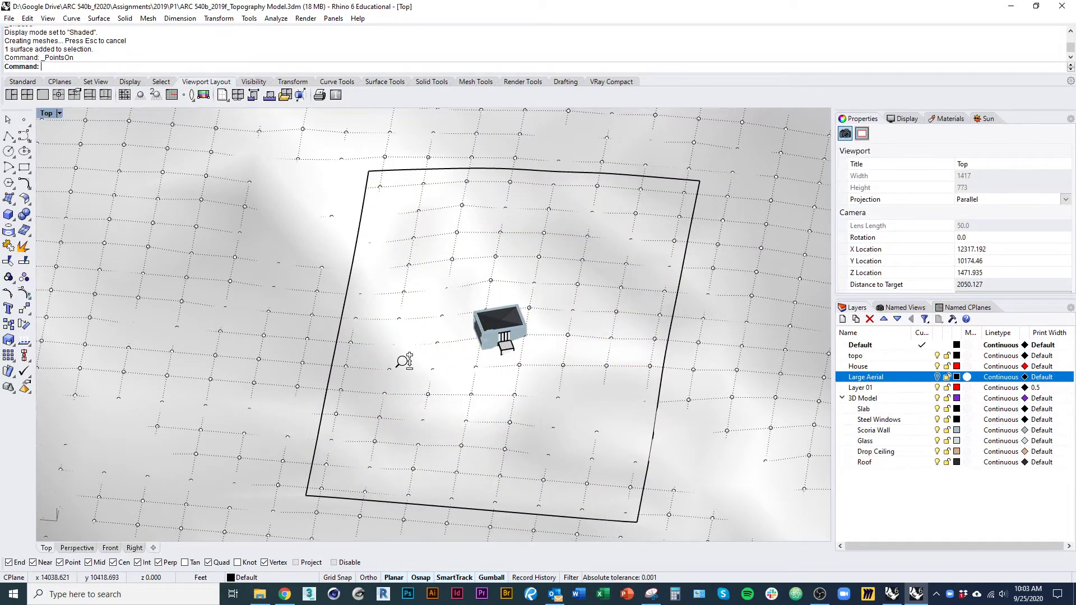
{"action": "scroll", "coordinate": [414, 336], "scroll_direction": "down", "scroll_amount": 5}
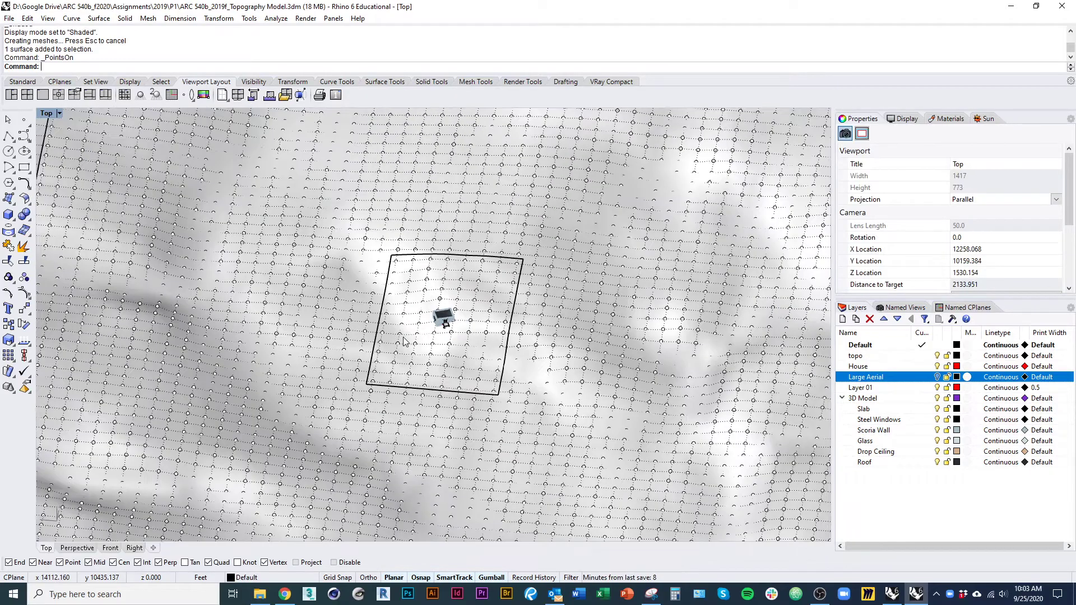
{"action": "right_click_drag", "start_coordinate": [419, 364], "coordinate": [546, 316], "text": "ctrl+shift"}
{"action": "key", "text": "Escape"}
- Create a bounding box around the terrain patch under the house
{"action": "scroll", "coordinate": [462, 367], "scroll_direction": "up", "scroll_amount": 5}
{"action": "left_click", "coordinate": [460, 341]}
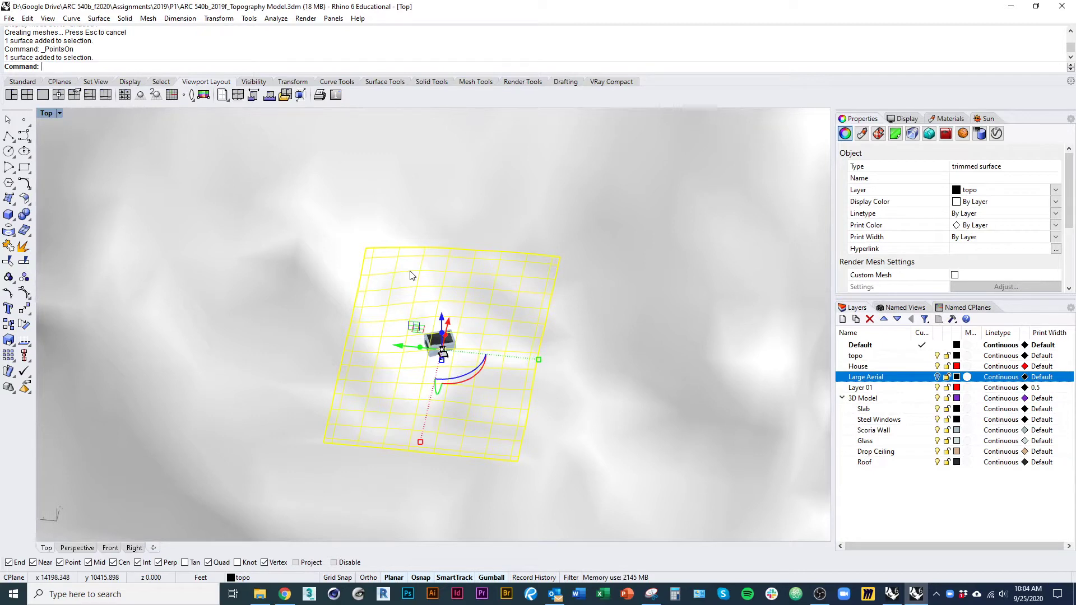
{"action": "type", "text": "Bou"}
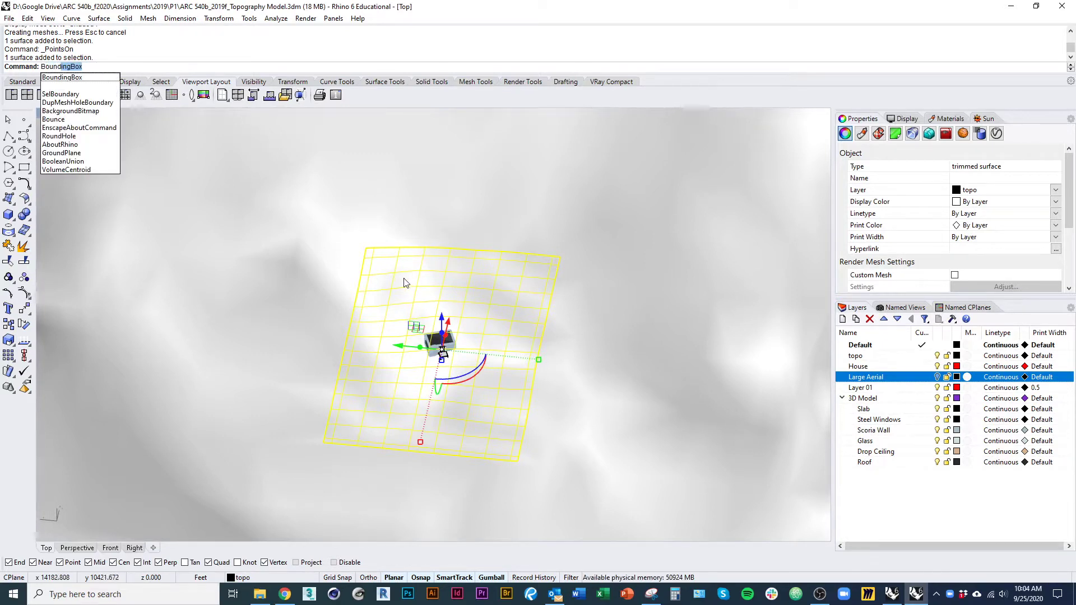
{"action": "type", "text": "nd"}
{"action": "key", "text": "Return"}
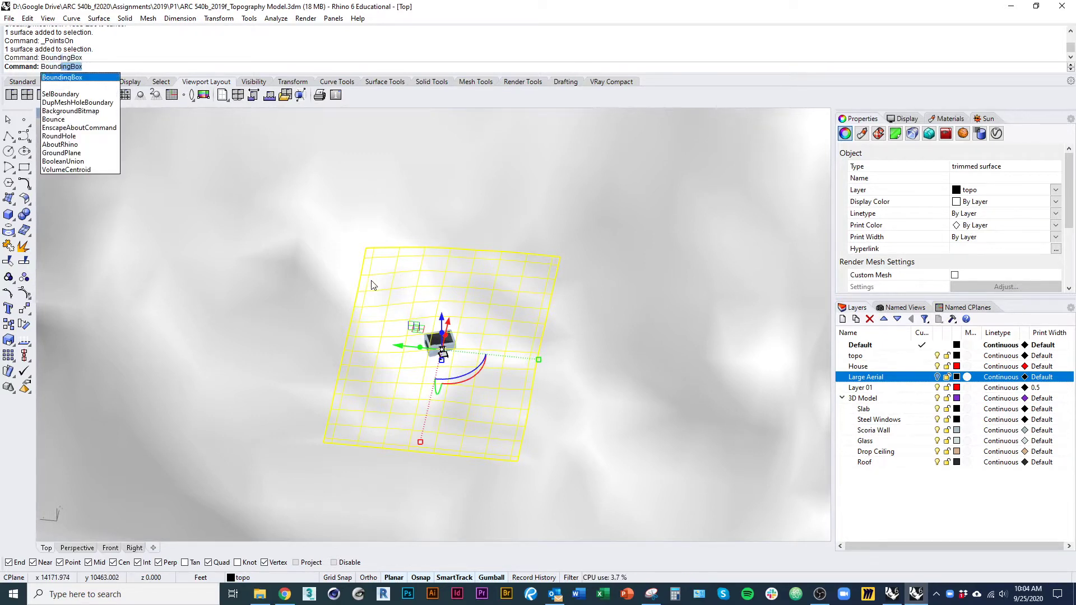
{"action": "key", "text": "Return"}
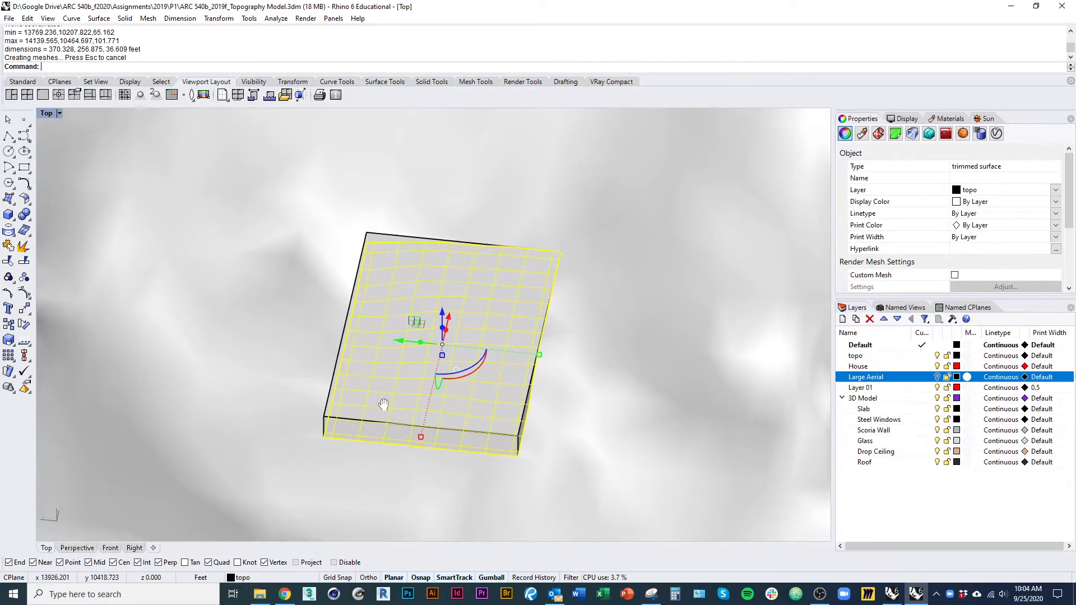
- Isolate the terrain patch together with its bounding box and clear the selection
{"action": "right_click_drag", "start_coordinate": [384, 404], "coordinate": [396, 344]}
{"action": "left_click", "coordinate": [396, 343], "text": "shift"}
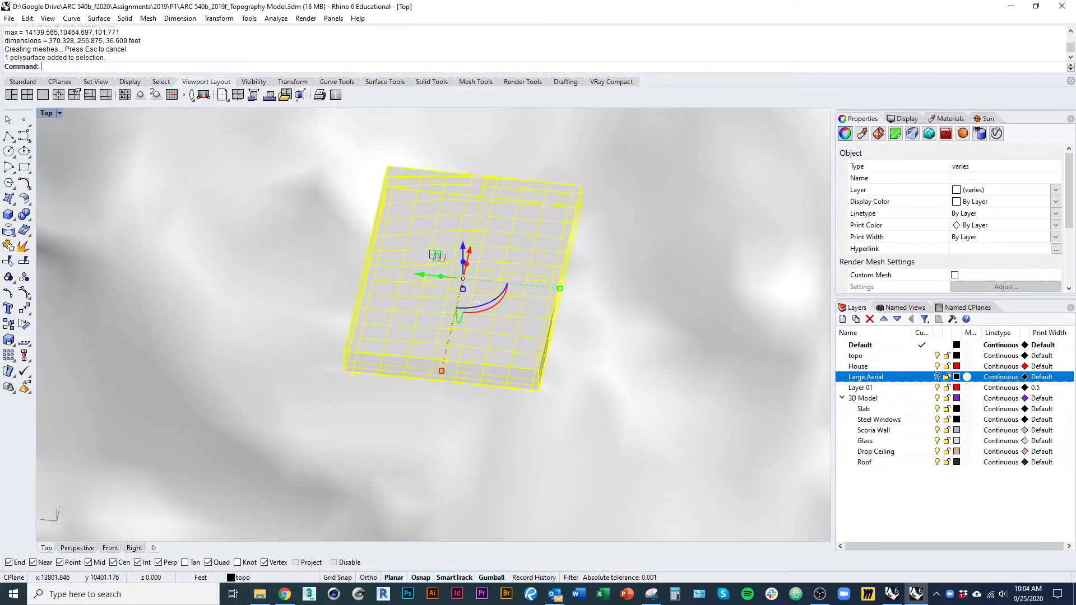
{"action": "type", "text": "Iso"}
{"action": "key", "text": "Return"}
{"action": "key", "text": "Escape"}
- Contour the terrain patch vertically from the bounding box's lower corner up its edge, with 0.5 ft between contours
{"action": "right_click_drag", "start_coordinate": [443, 424], "coordinate": [495, 383]}
{"action": "left_click", "coordinate": [495, 382]}
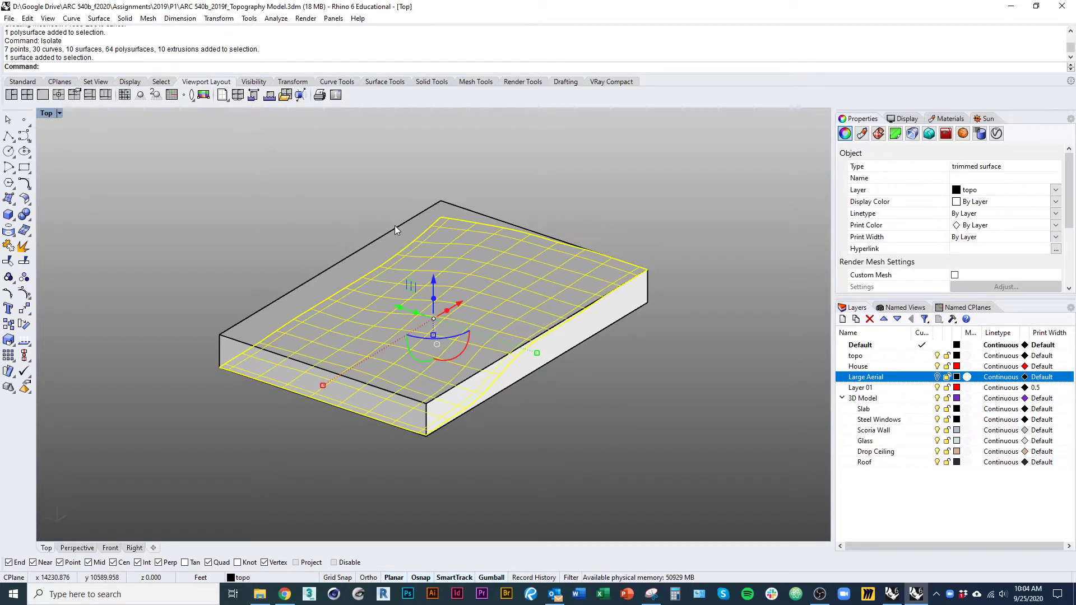
{"action": "type", "text": "Contour"}
{"action": "key", "text": "Return"}
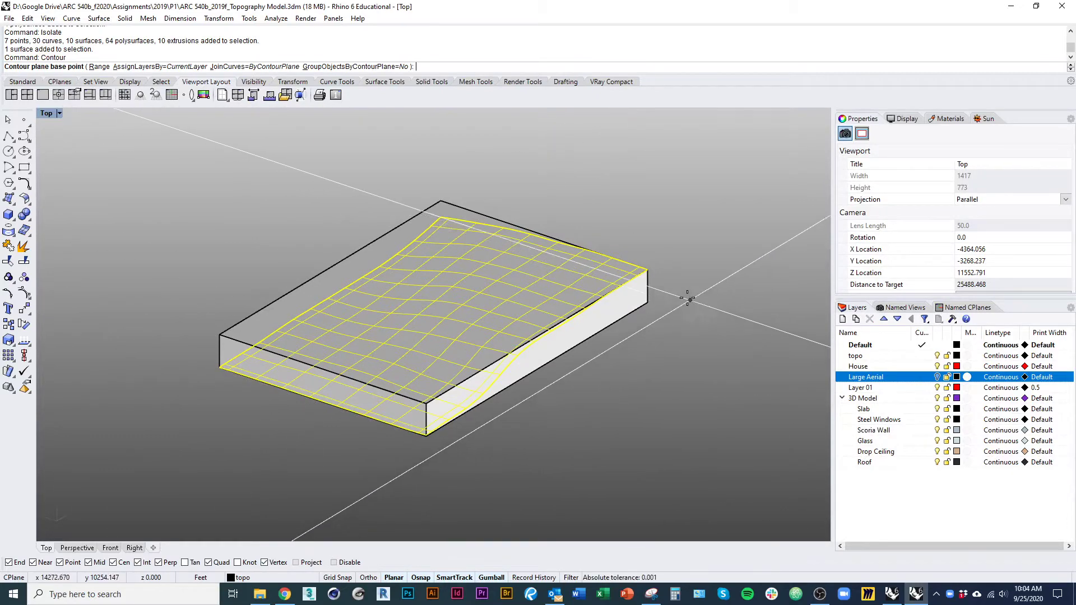
{"action": "scroll", "coordinate": [608, 308], "scroll_direction": "up", "scroll_amount": 5}
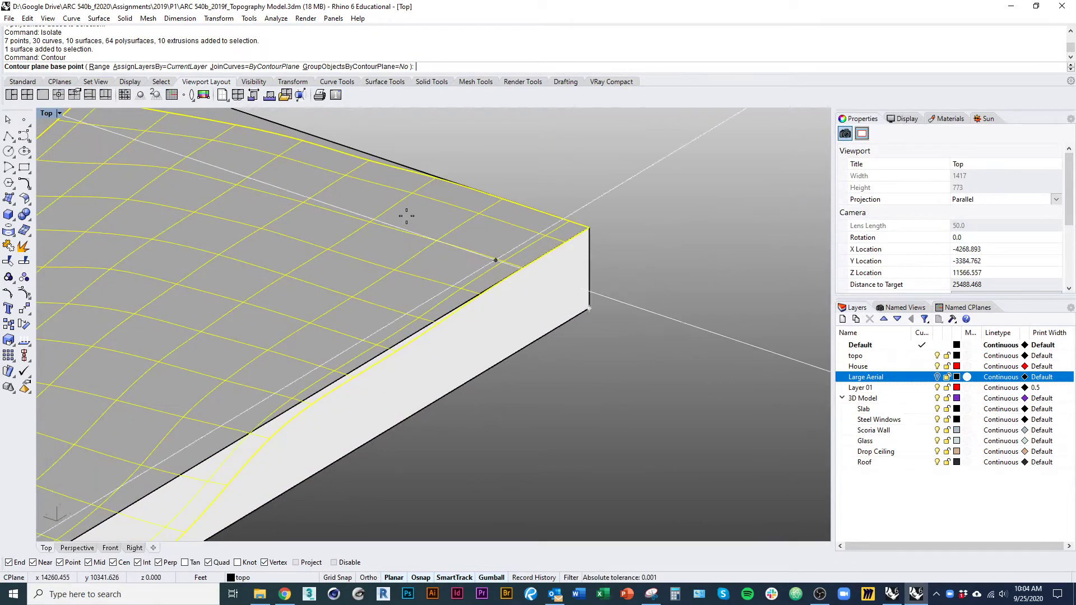
{"action": "left_click", "coordinate": [590, 309]}
{"action": "scroll", "coordinate": [616, 247], "scroll_direction": "up", "scroll_amount": 5}
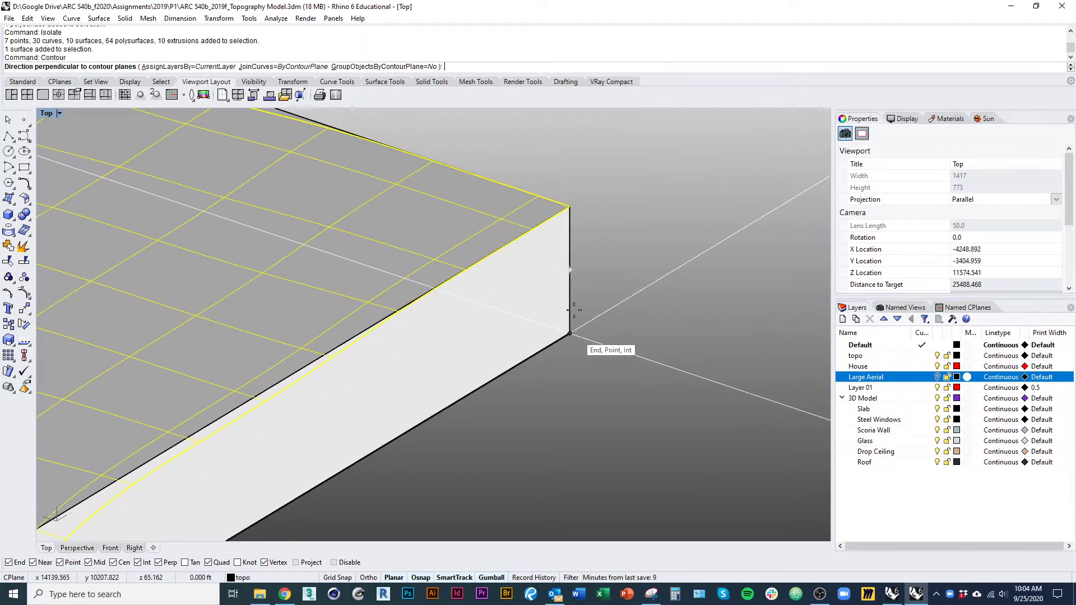
{"action": "left_click", "coordinate": [570, 269]}
{"action": "scroll", "coordinate": [641, 348], "scroll_direction": "down", "scroll_amount": 5}
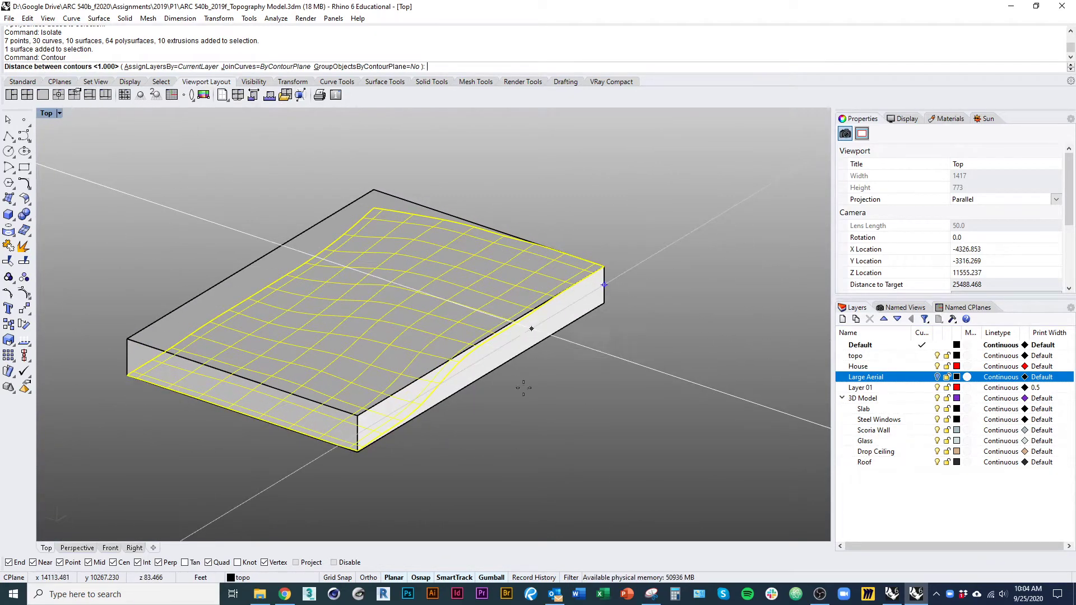
{"action": "right_click_drag", "start_coordinate": [501, 406], "coordinate": [483, 416]}
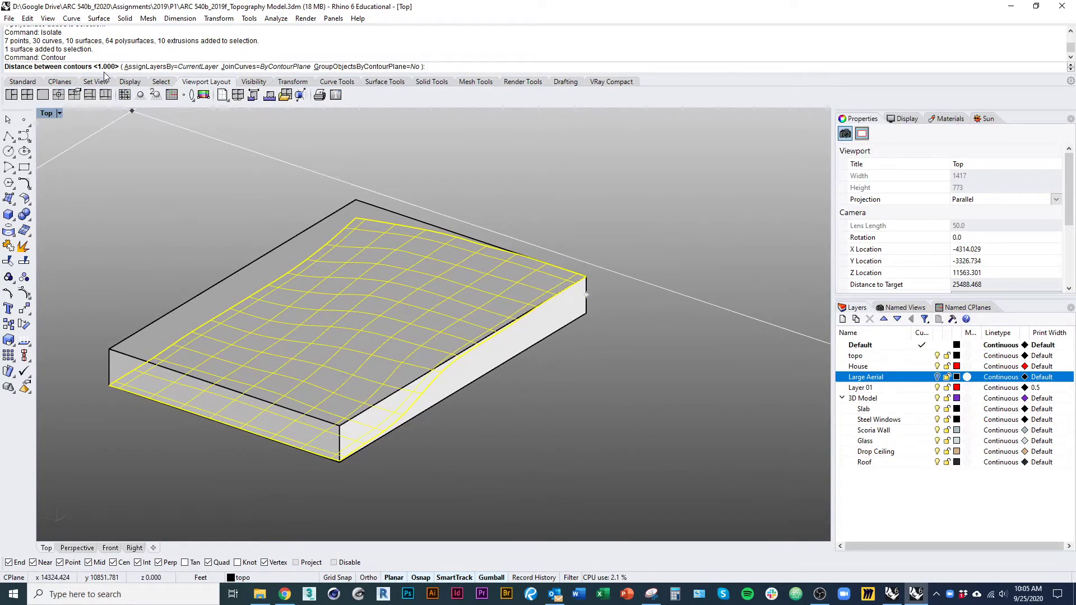
{"action": "type", "text": ".5"}
{"action": "key", "text": "Return"}
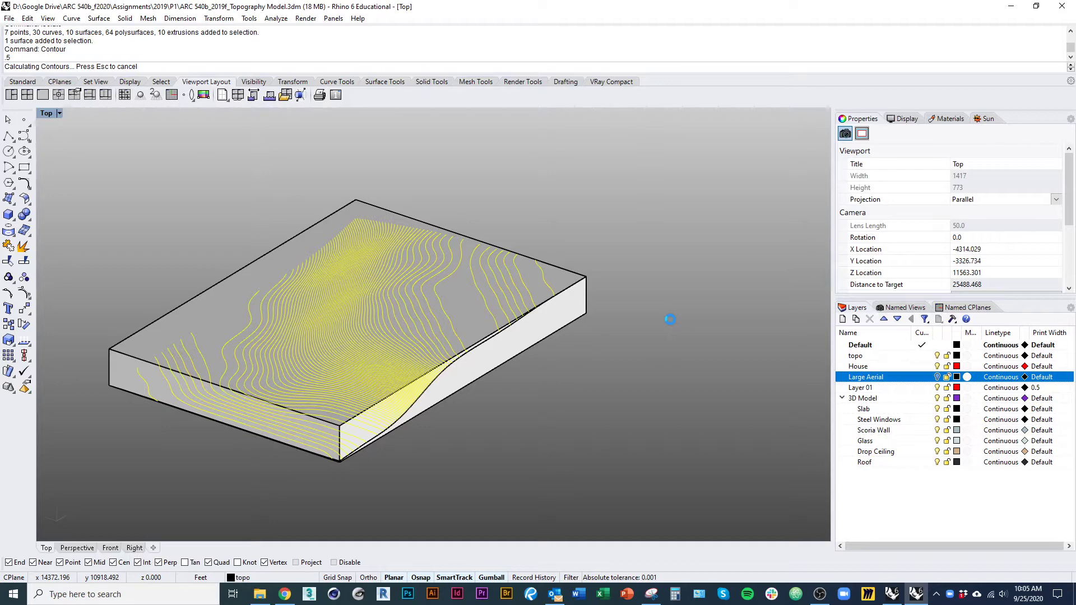
- Hide the bounding box and delete the terrain patch surface, keeping only the contour curves
{"action": "key", "text": "alt+Tab"}
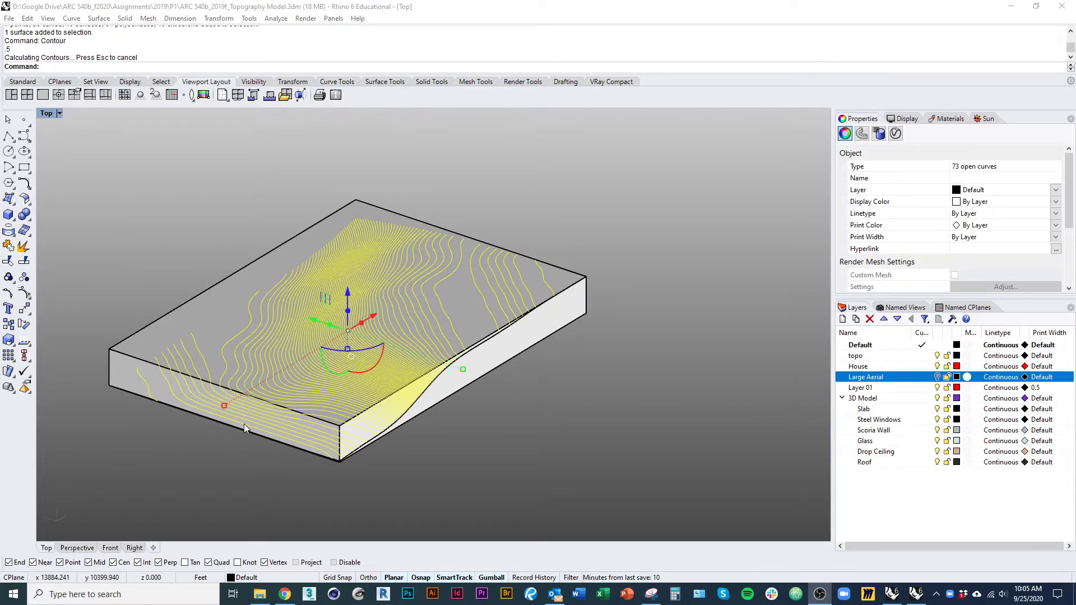
{"action": "right_click_drag", "start_coordinate": [435, 331], "coordinate": [291, 366]}
{"action": "right_click_drag", "start_coordinate": [297, 313], "coordinate": [294, 308], "text": "shift"}
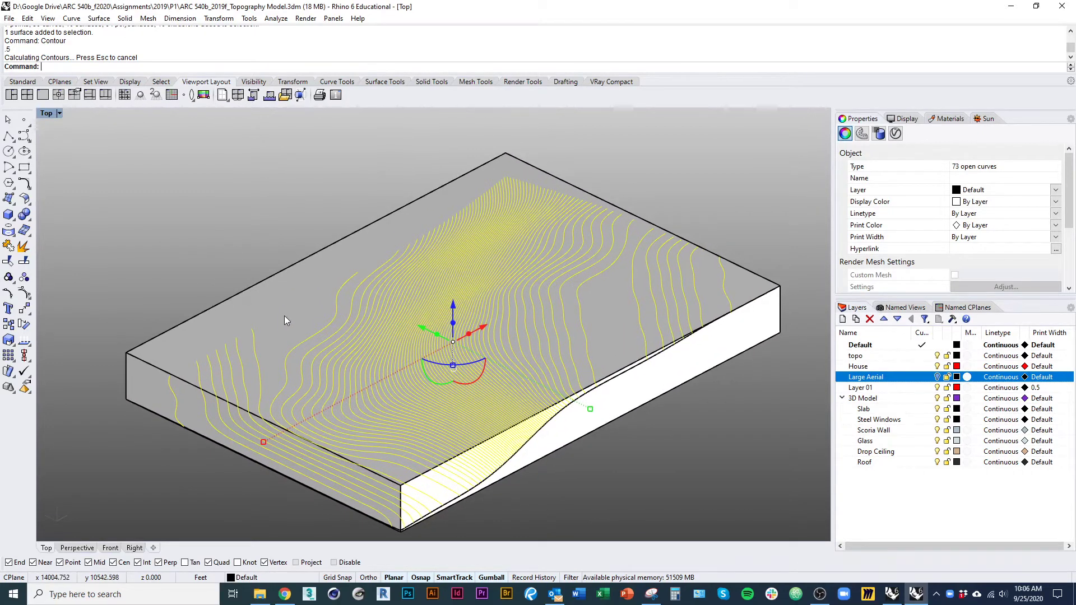
{"action": "left_click", "coordinate": [265, 298]}
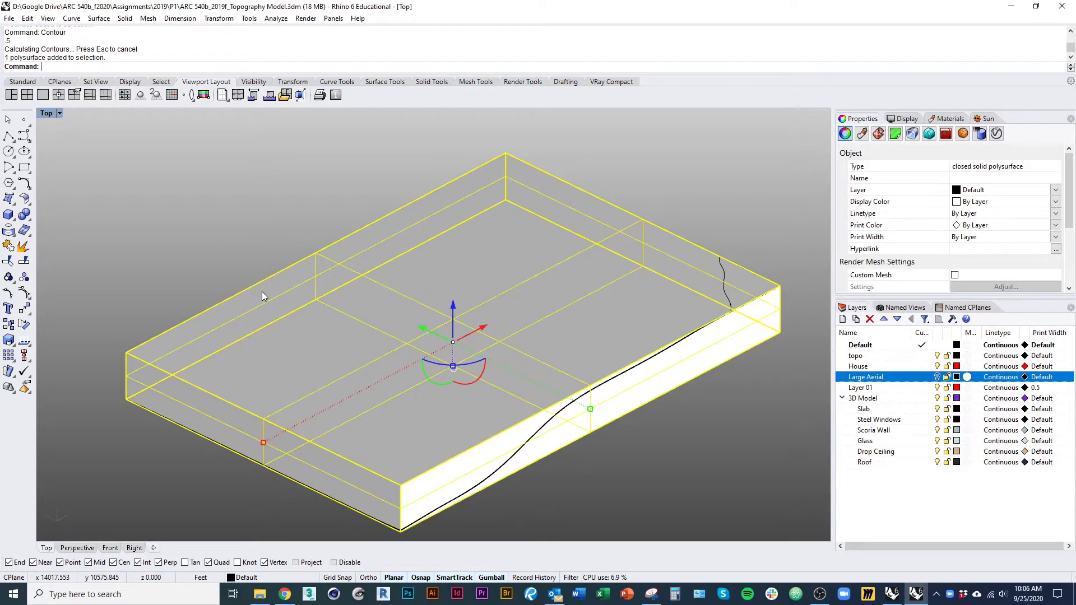
{"action": "key", "text": "ctrl+h"}
{"action": "left_click", "coordinate": [286, 330]}
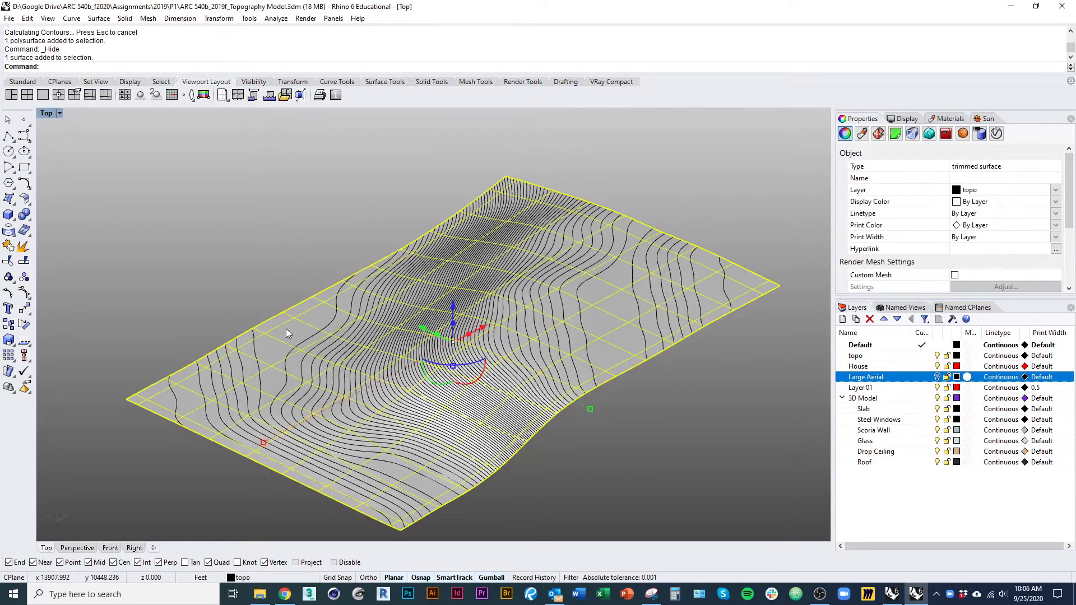
{"action": "key", "text": "Delete"}
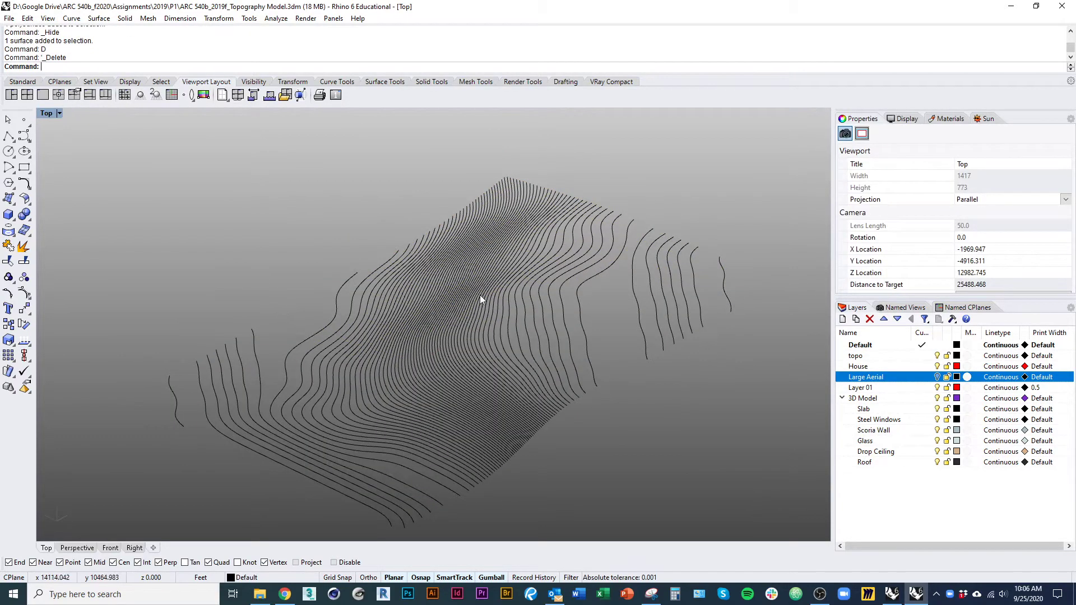
- Build a patch surface from all the contour curves with 40 U spans, 40 V spans, 0.1 sample point spacing and stiffness 1
{"action": "scroll", "coordinate": [482, 297], "scroll_direction": "down", "scroll_amount": 2}
{"action": "scroll", "coordinate": [486, 302], "scroll_direction": "down", "scroll_amount": 1}
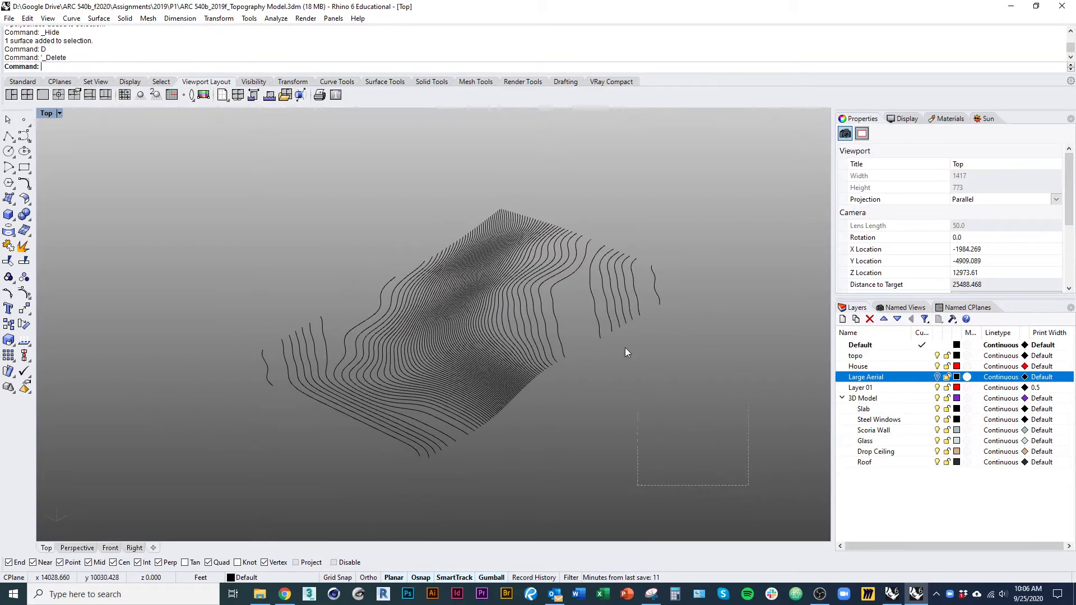
{"action": "right_click_drag", "start_coordinate": [550, 395], "coordinate": [498, 349], "text": "ctrl+shift"}
{"action": "key", "text": "ctrl+a"}
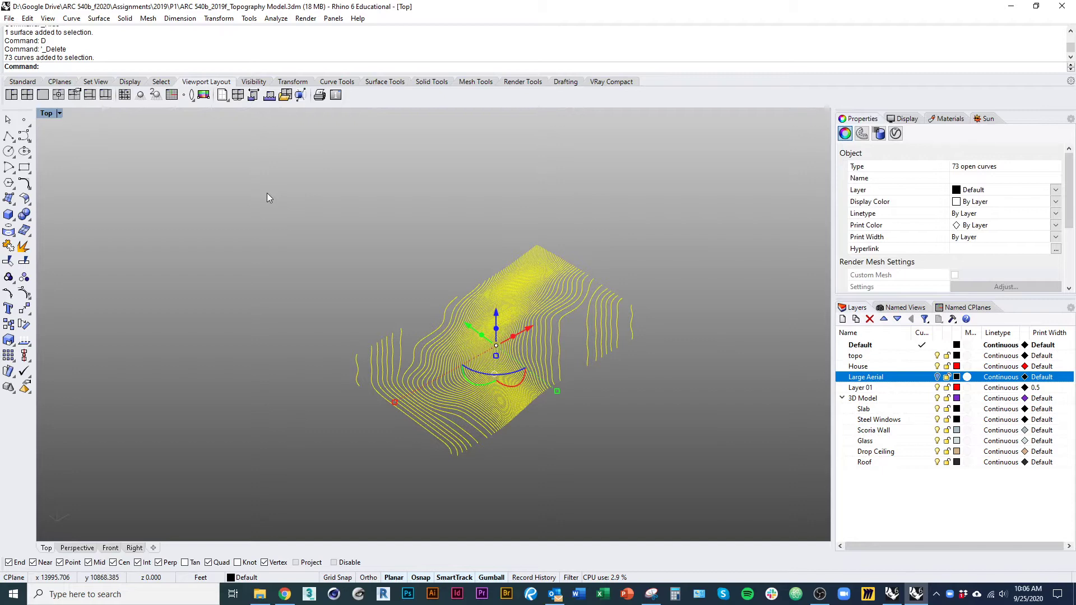
{"action": "type", "text": "tch"}
{"action": "key", "text": "Return"}
{"action": "right_click_drag", "start_coordinate": [446, 318], "coordinate": [360, 425], "text": "ctrl+shift"}
{"action": "scroll", "coordinate": [509, 326], "scroll_direction": "up", "scroll_amount": 5}
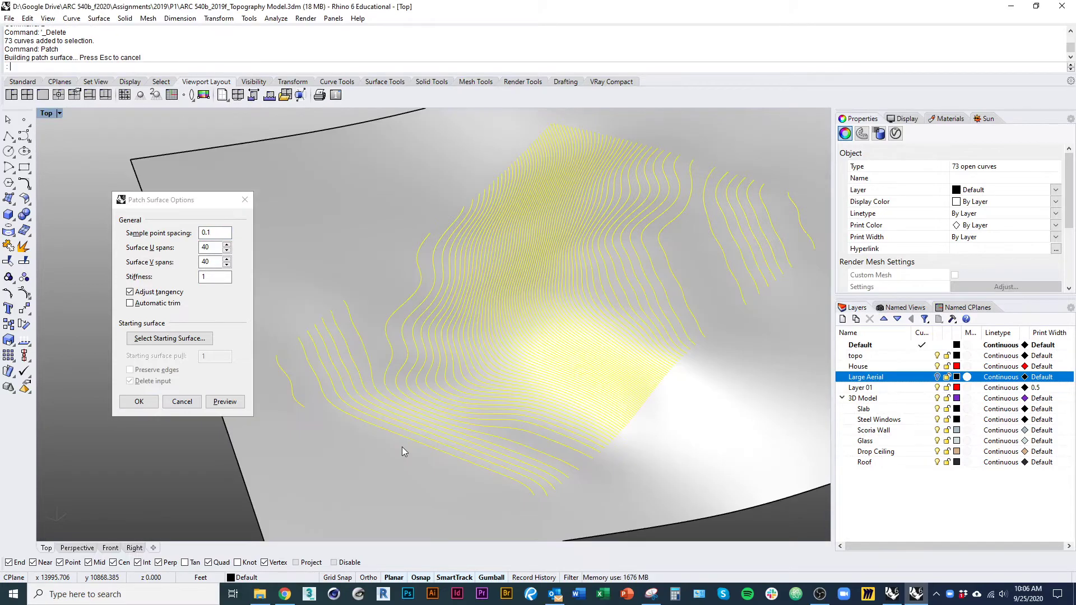
{"action": "right_click_drag", "start_coordinate": [401, 448], "coordinate": [422, 413], "text": "ctrl+shift"}
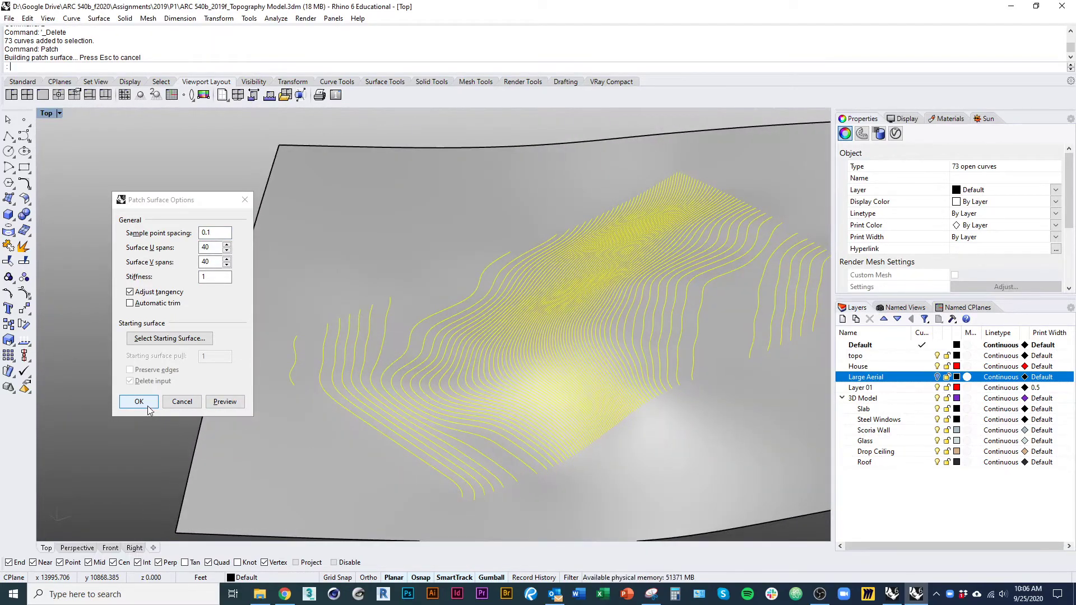
{"action": "left_click", "coordinate": [144, 403]}
{"action": "left_click", "coordinate": [184, 429]}
- Inspect the patch surface's fit to the contours from several angles and delete the surface
{"action": "right_click_drag", "start_coordinate": [364, 410], "coordinate": [477, 317], "text": "ctrl+shift"}
{"action": "right_click_drag", "start_coordinate": [600, 433], "coordinate": [622, 492], "text": "ctrl+shift"}
{"action": "scroll", "coordinate": [603, 278], "scroll_direction": "up", "scroll_amount": 8}
{"action": "right_click_drag", "start_coordinate": [602, 278], "coordinate": [593, 378]}
{"action": "scroll", "coordinate": [564, 341], "scroll_direction": "down", "scroll_amount": 5}
{"action": "scroll", "coordinate": [537, 359], "scroll_direction": "down", "scroll_amount": 3}
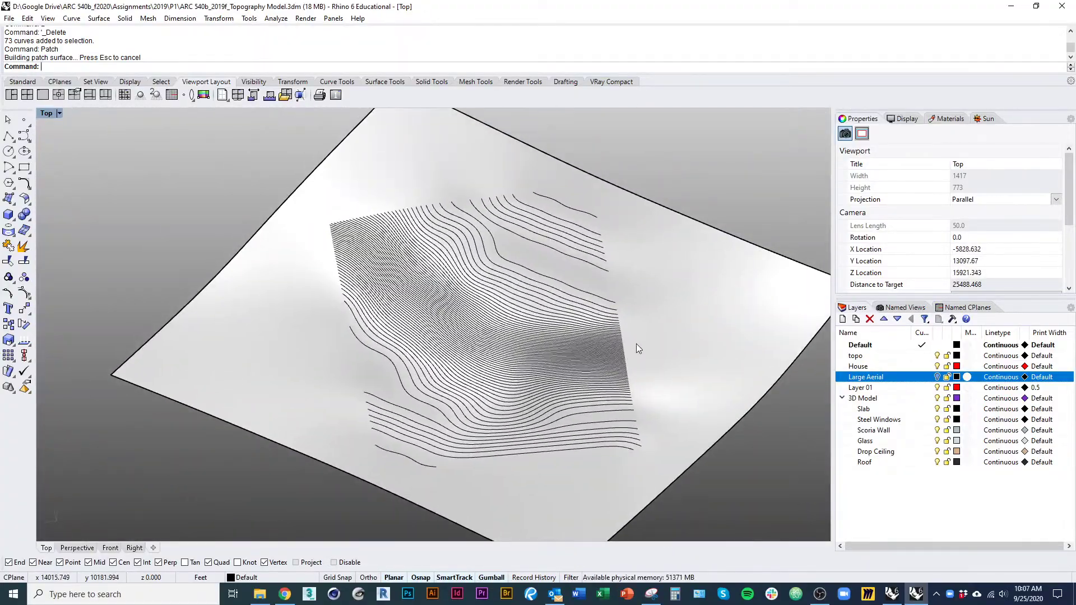
{"action": "left_click", "coordinate": [672, 339]}
{"action": "right_click_drag", "start_coordinate": [573, 432], "coordinate": [404, 464], "text": "ctrl+shift"}
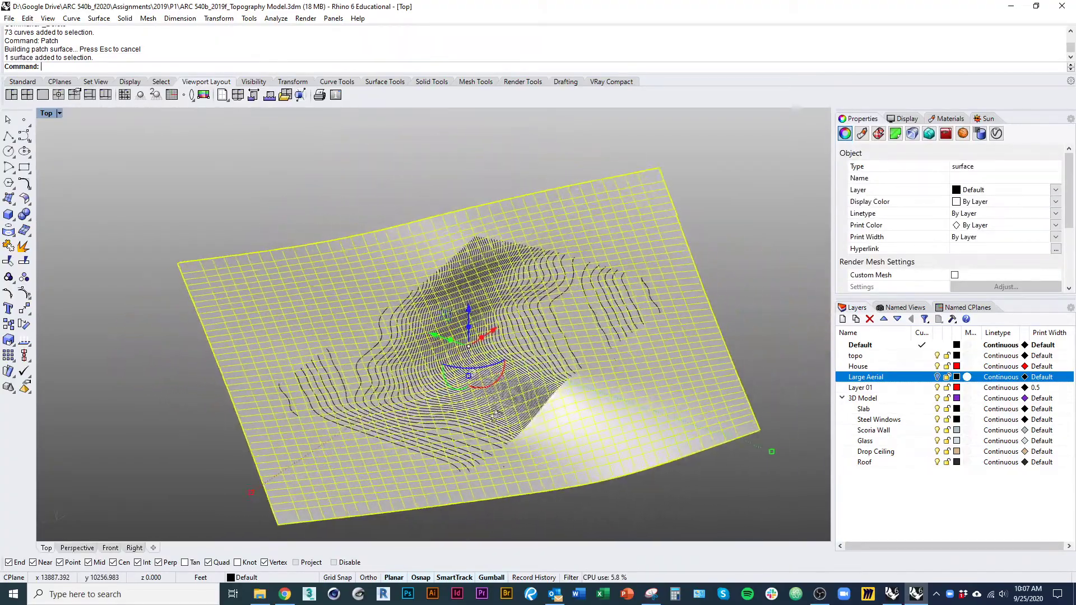
{"action": "scroll", "coordinate": [496, 387], "scroll_direction": "up", "scroll_amount": 7}
{"action": "right_click_drag", "start_coordinate": [496, 387], "coordinate": [375, 371], "text": "ctrl+shift"}
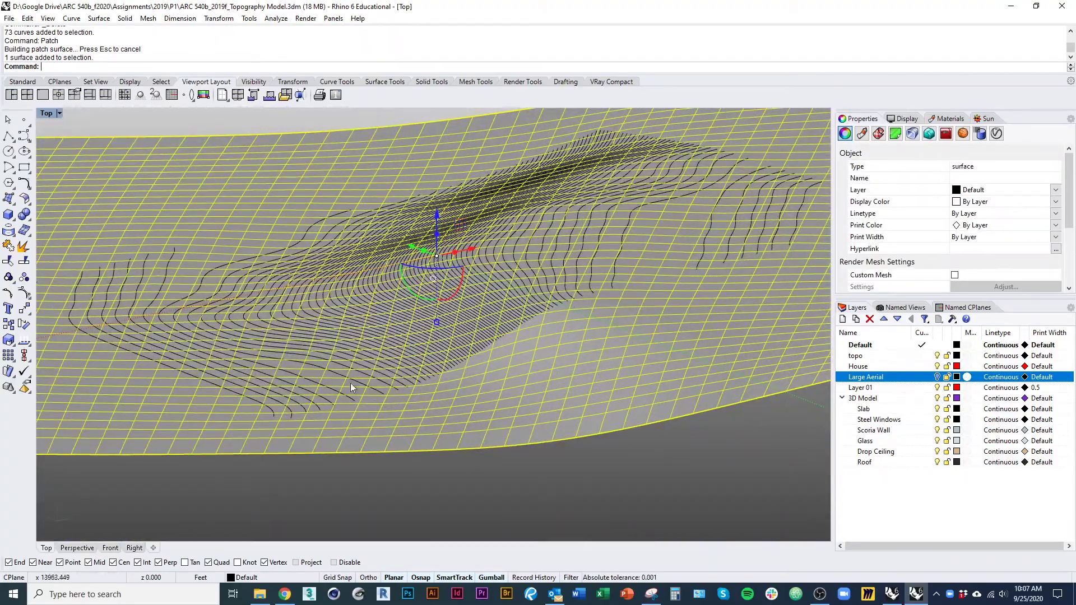
{"action": "right_click_drag", "start_coordinate": [531, 283], "coordinate": [443, 331], "text": "ctrl+shift"}
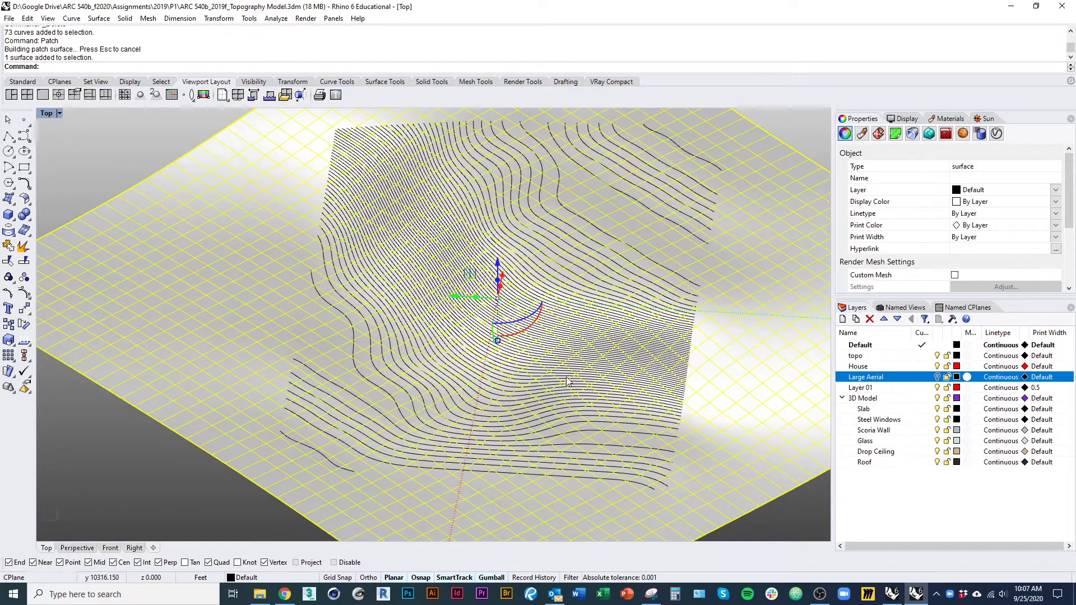
{"action": "scroll", "coordinate": [567, 381], "scroll_direction": "down", "scroll_amount": 3}
{"action": "key", "text": "Return"}
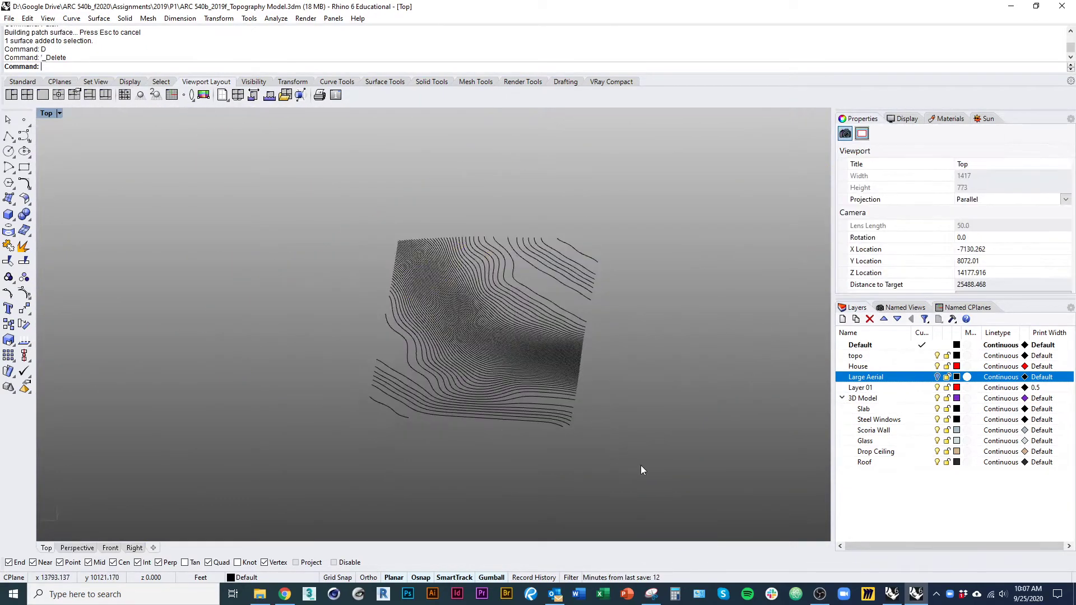
- Try a patch surface from the contours with 10 surface V spans, check its fit up close, and undo it
{"action": "left_click_drag", "start_coordinate": [640, 465], "coordinate": [289, 167]}
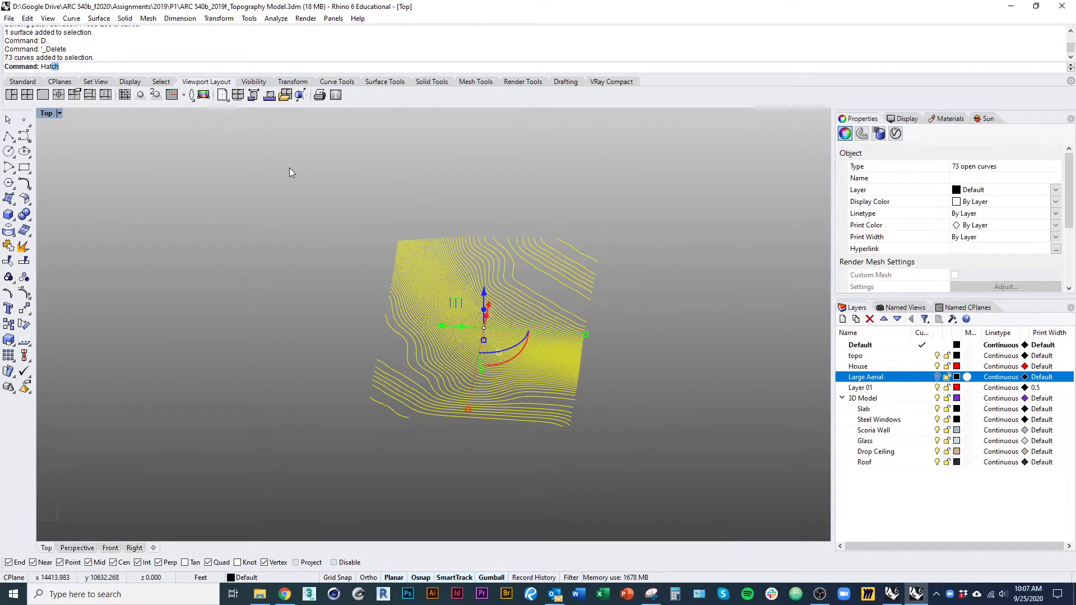
{"action": "key", "text": "Return"}
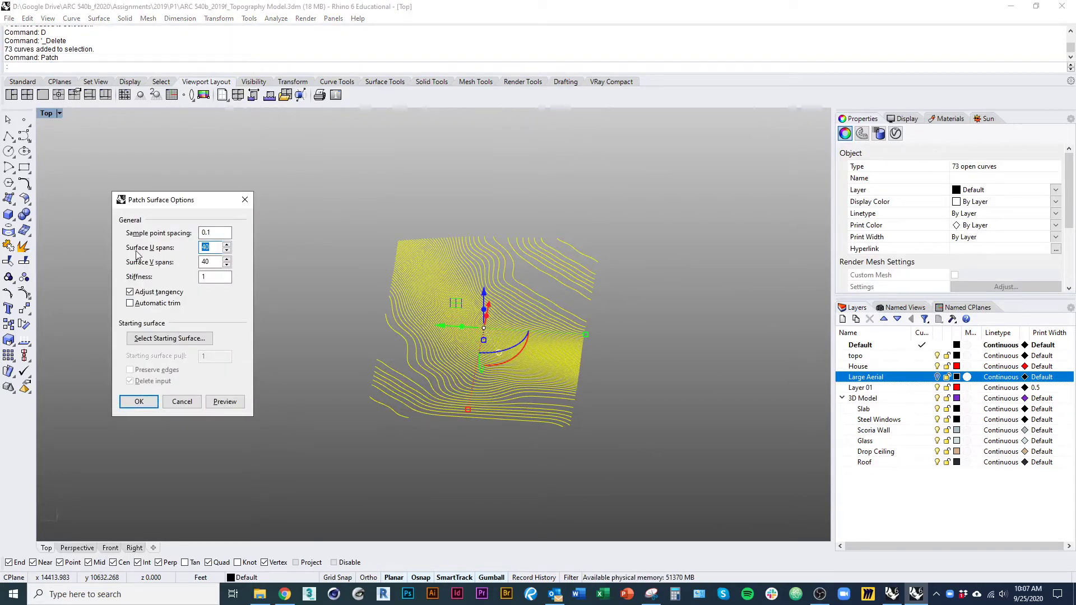
{"action": "left_click", "coordinate": [138, 402]}
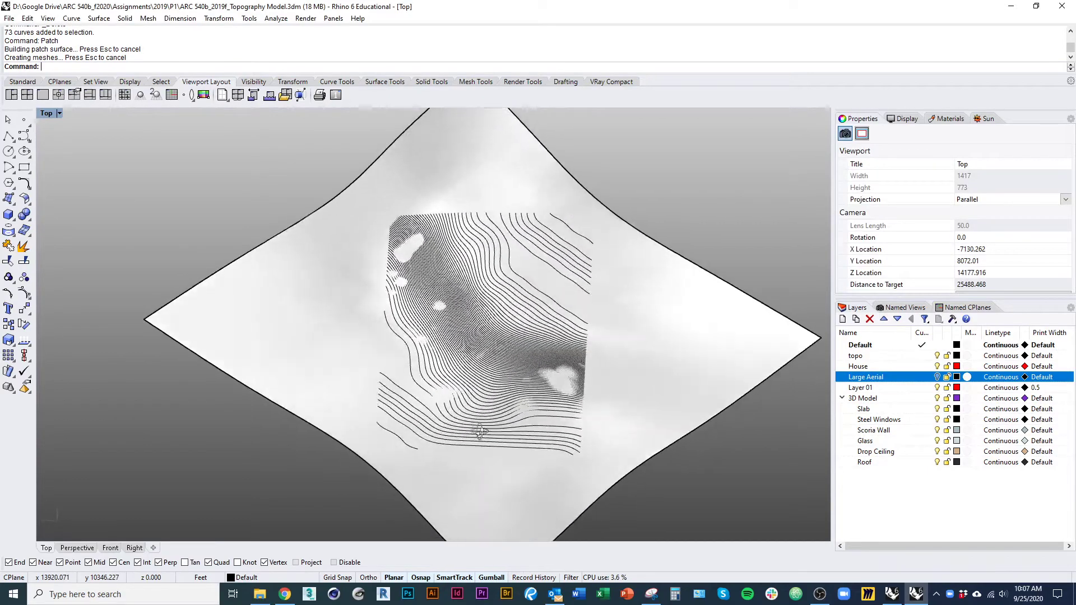
{"action": "scroll", "coordinate": [558, 402], "scroll_direction": "up", "scroll_amount": 7}
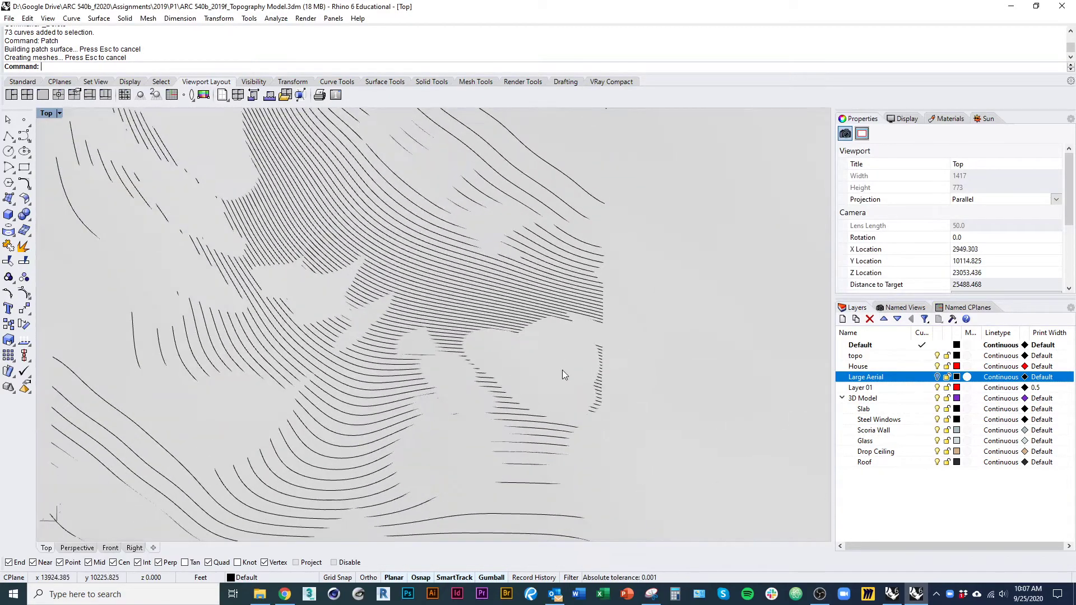
{"action": "right_click_drag", "start_coordinate": [562, 370], "coordinate": [472, 374], "text": "ctrl+shift"}
{"action": "key", "text": "ctrl+z"}
- Patch all the contour curves again using 30 surface U spans and deselect the curves
{"action": "scroll", "coordinate": [565, 462], "scroll_direction": "down", "scroll_amount": 2}
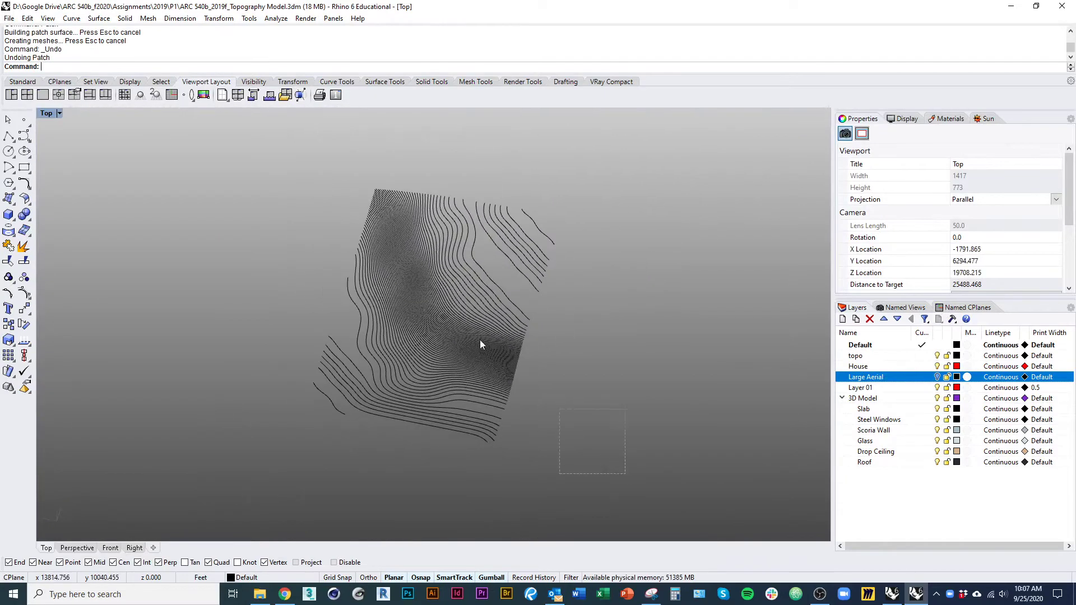
{"action": "key", "text": "ctrl+a"}
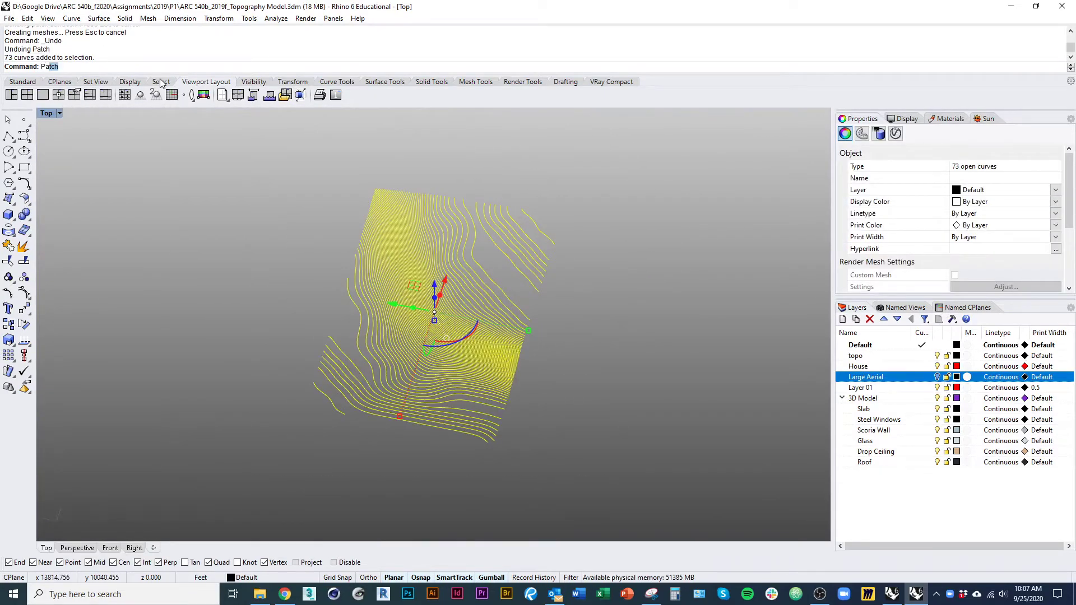
{"action": "key", "text": "Return"}
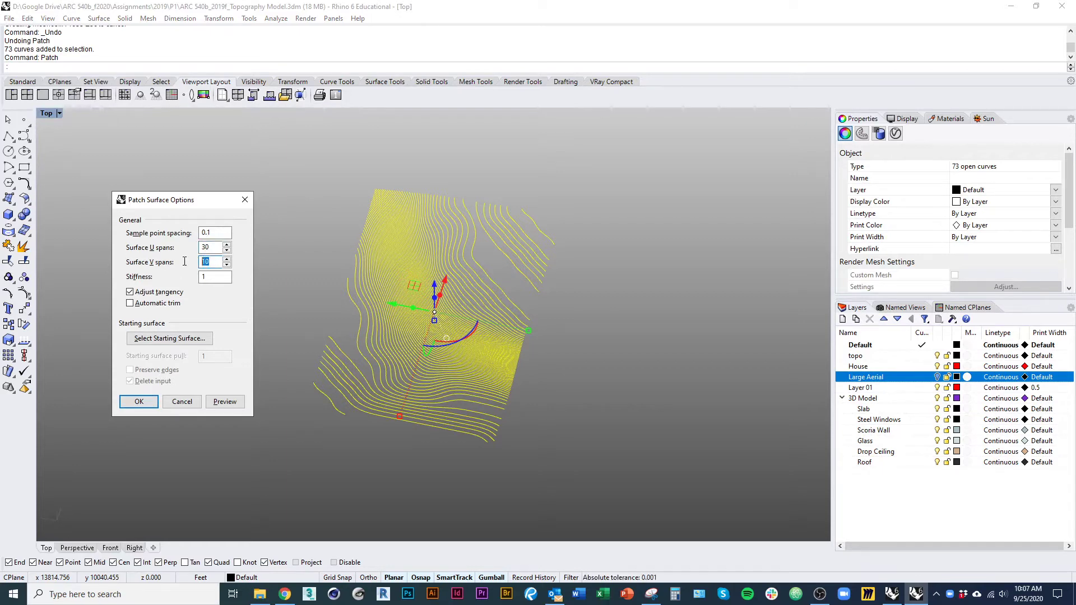
{"action": "left_click", "coordinate": [156, 403]}
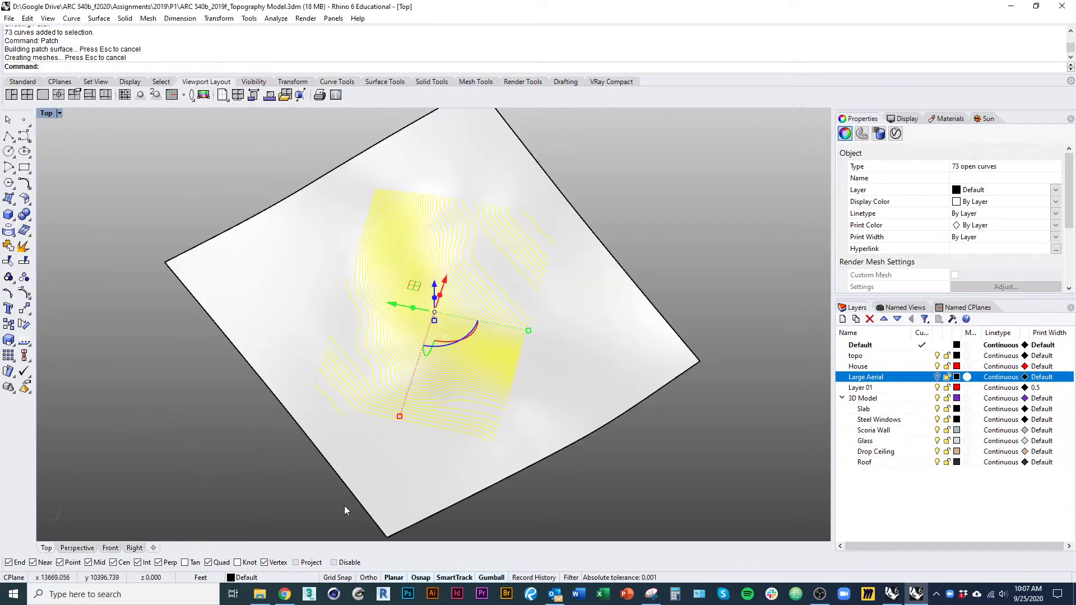
{"action": "right_click_drag", "start_coordinate": [344, 506], "coordinate": [330, 482]}
{"action": "left_click", "coordinate": [330, 482]}
{"action": "right_click_drag", "start_coordinate": [448, 476], "coordinate": [416, 472]}
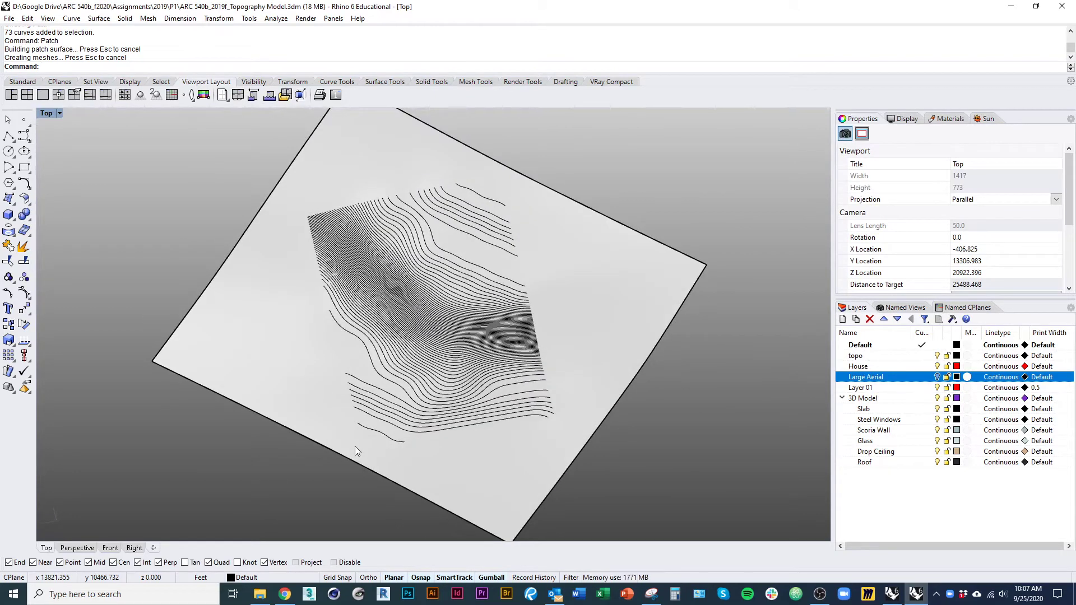
- Unhide only the rectangular solid box over the patched ground with ShowSelected
{"action": "type", "text": "Selected"}
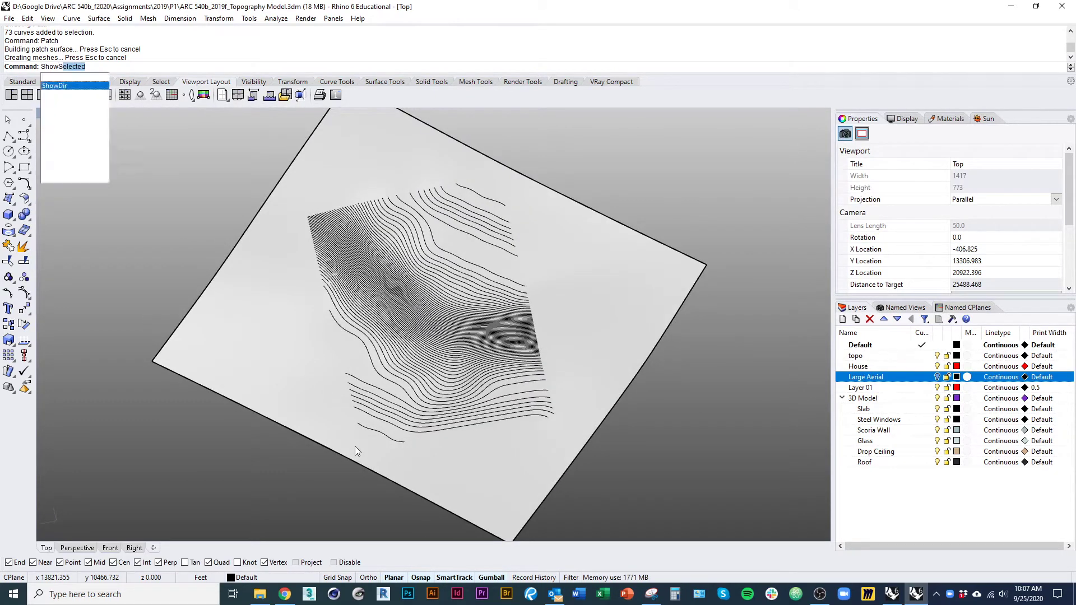
{"action": "key", "text": "Return"}
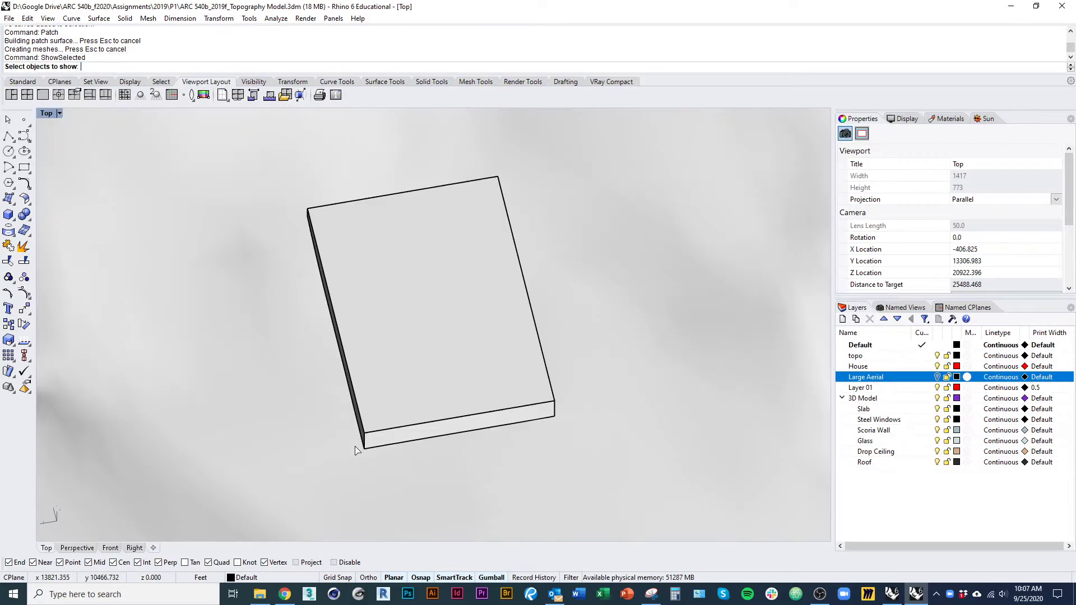
{"action": "left_click", "coordinate": [468, 354]}
{"action": "right_click_drag", "start_coordinate": [471, 340], "coordinate": [473, 241], "text": "ctrl"}
{"action": "right_click", "coordinate": [489, 384]}
- Stretch the box's height about its centre so that it extends below the patch surface
{"action": "left_click", "coordinate": [446, 401]}
{"action": "right_click_drag", "start_coordinate": [447, 442], "coordinate": [377, 309], "text": "ctrl+shift"}
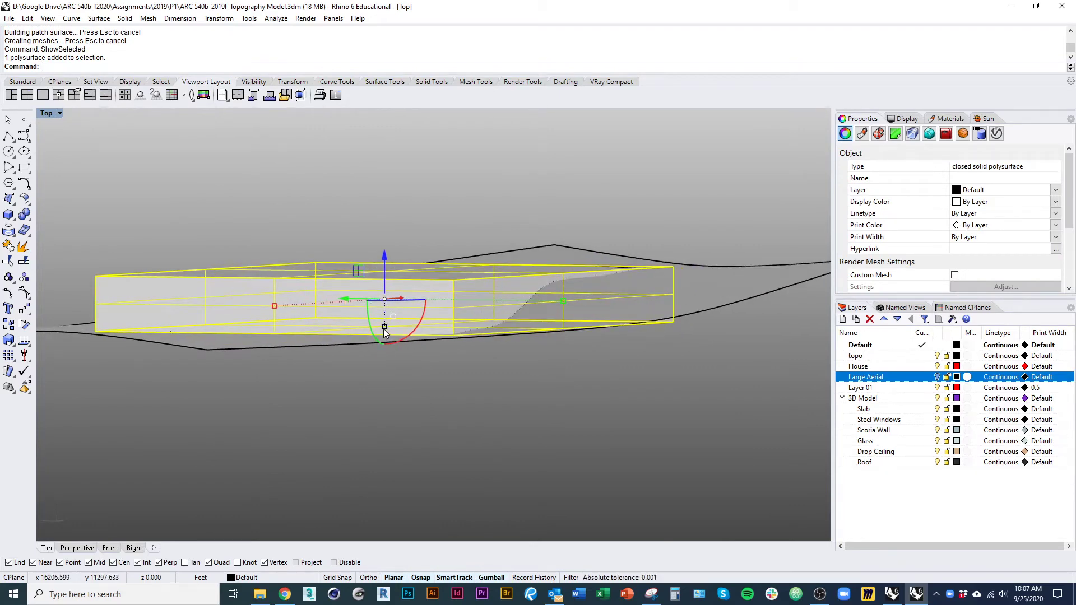
{"action": "left_click_drag", "start_coordinate": [383, 328], "coordinate": [395, 391]}
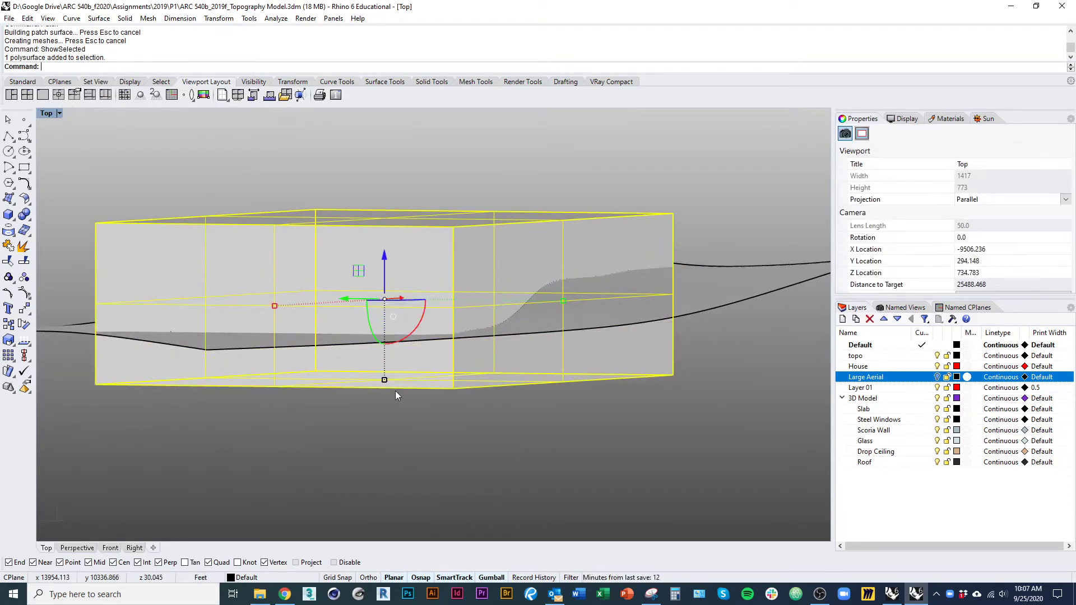
{"action": "right_click_drag", "start_coordinate": [395, 396], "coordinate": [380, 416], "text": "ctrl+shift"}
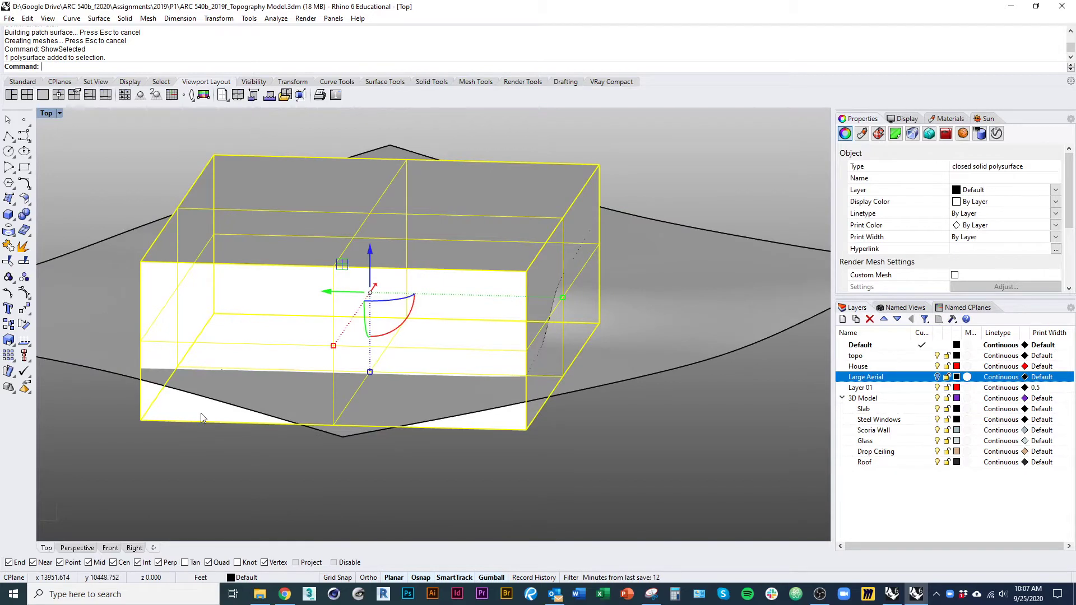
- Scale the box taller with Scale1D, using a base point and a reference point on its vertical corner edge
{"action": "type", "text": "1D"}
{"action": "key", "text": "Return"}
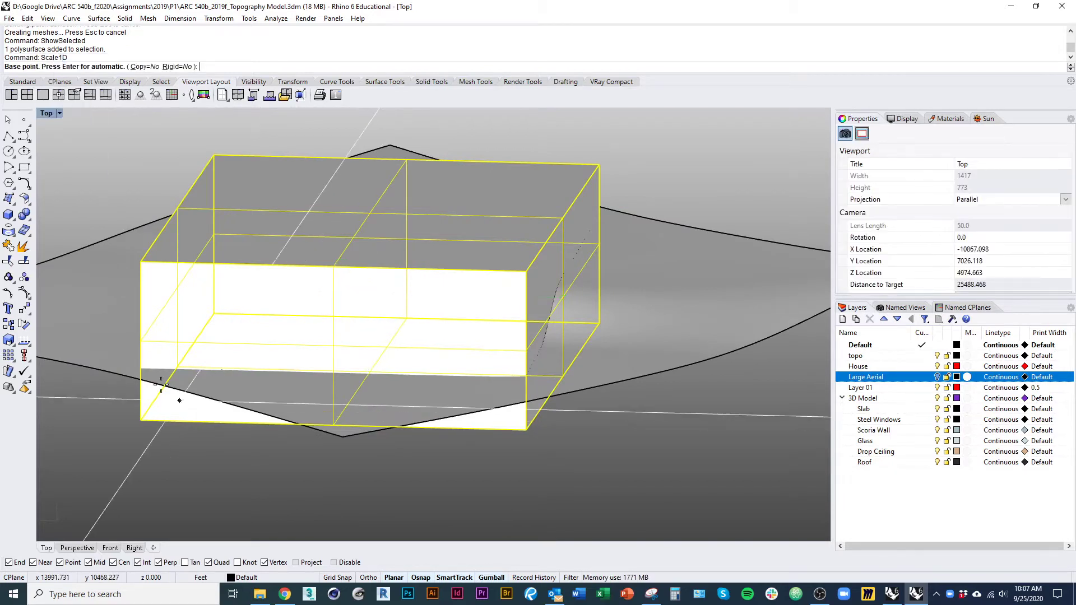
{"action": "right_click_drag", "start_coordinate": [173, 387], "coordinate": [120, 314], "text": "ctrl+shift"}
{"action": "left_click", "coordinate": [114, 297]}
{"action": "left_click", "coordinate": [114, 267]}
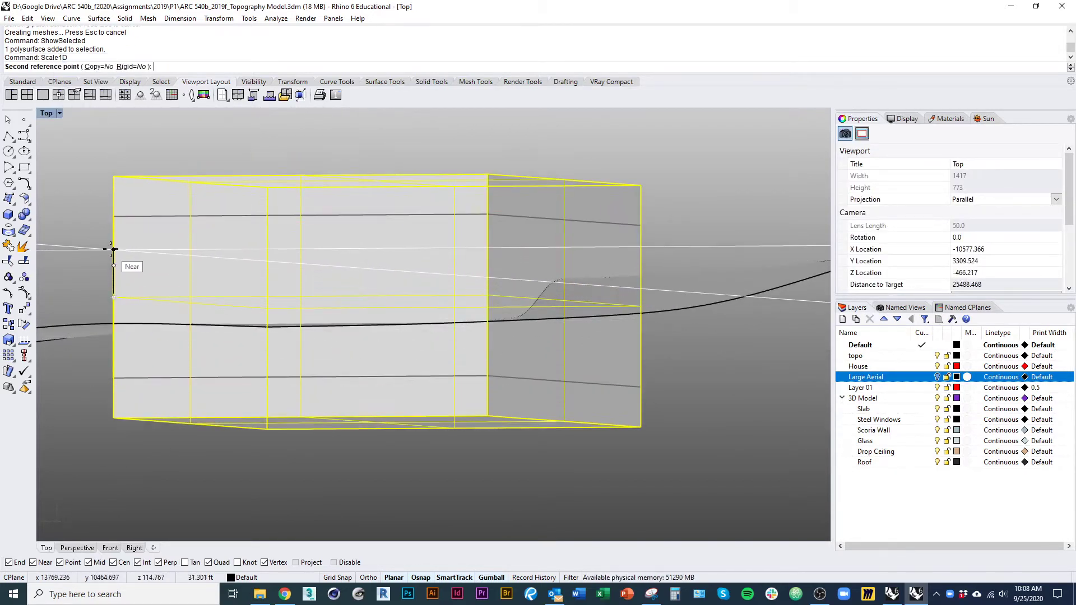
{"action": "left_click", "coordinate": [113, 260]}
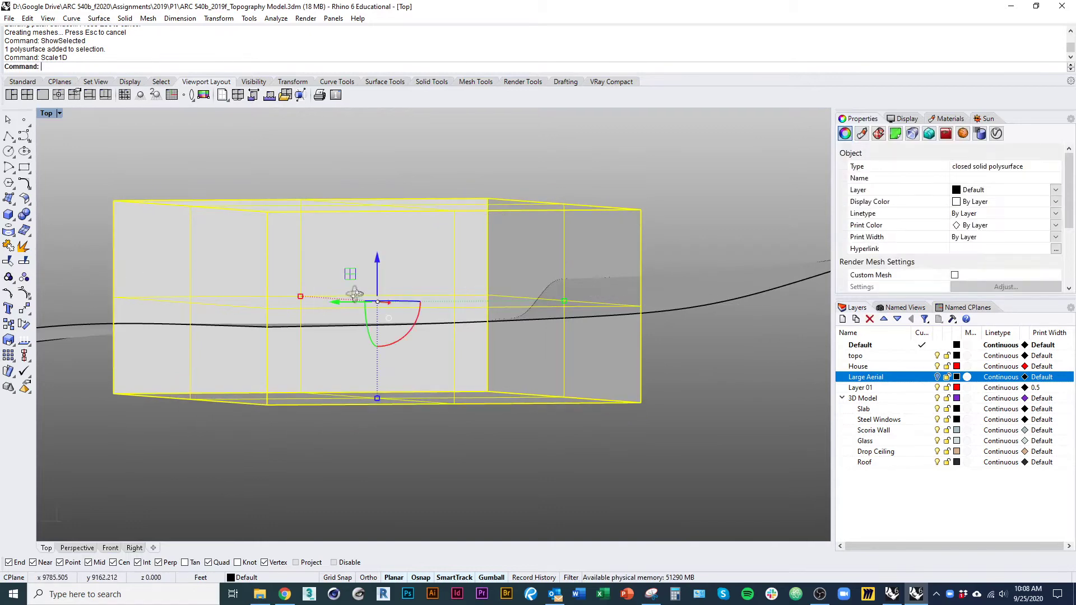
- Trim away the patch surface outside the box and delete the box
{"action": "right_click_drag", "start_coordinate": [355, 297], "coordinate": [375, 369], "text": "ctrl+shift"}
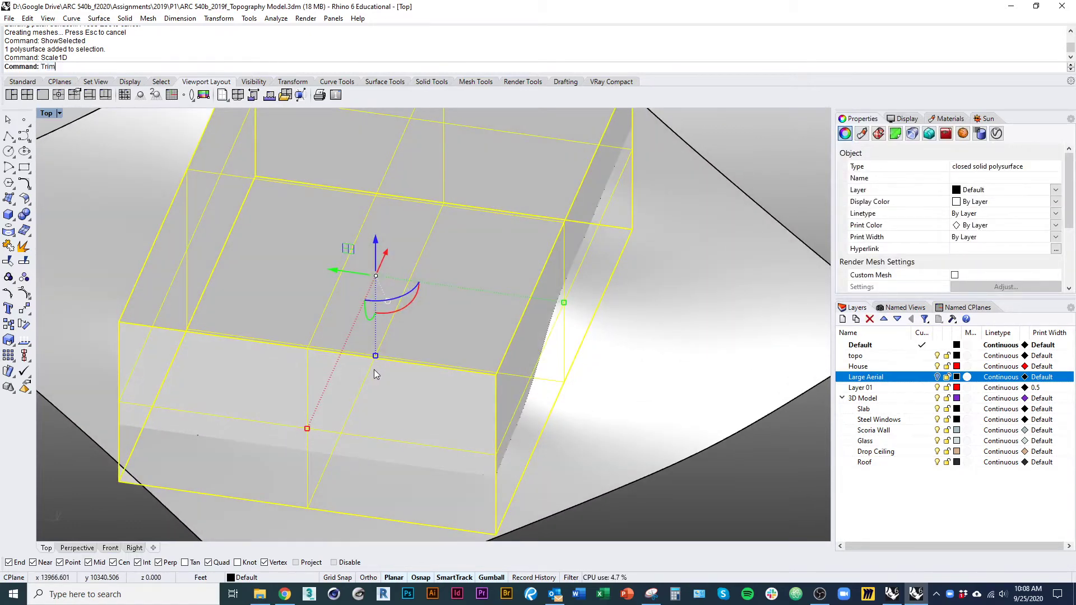
{"action": "type", "text": "Trim"}
{"action": "key", "text": "Return"}
{"action": "left_click", "coordinate": [702, 299]}
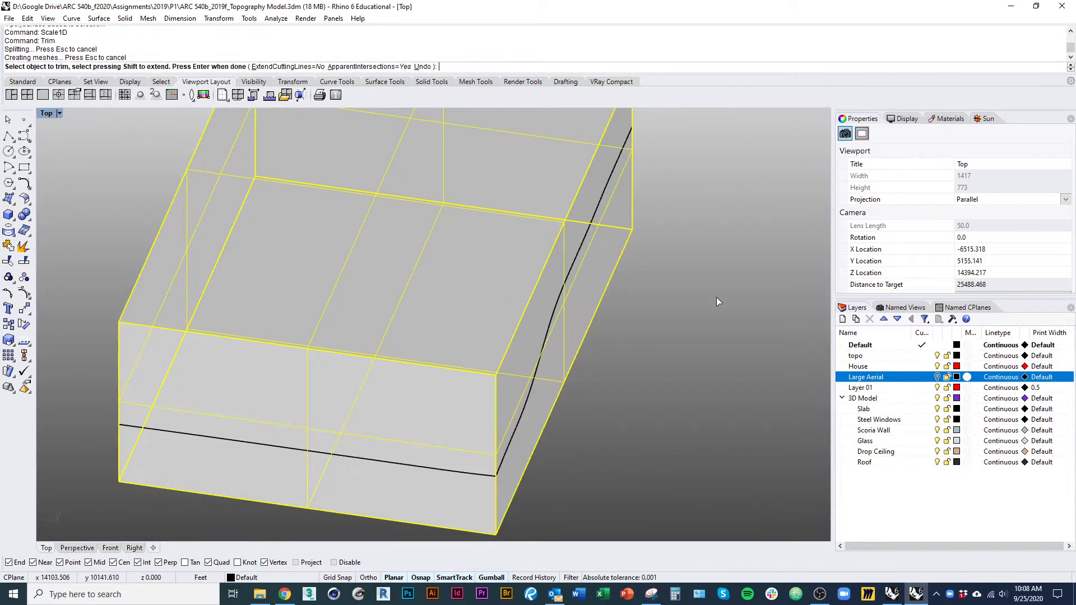
{"action": "key", "text": "Return"}
{"action": "type", "text": "D"}
{"action": "key", "text": "Return"}
{"action": "right_click_drag", "start_coordinate": [489, 376], "coordinate": [526, 354], "text": "ctrl+shift"}
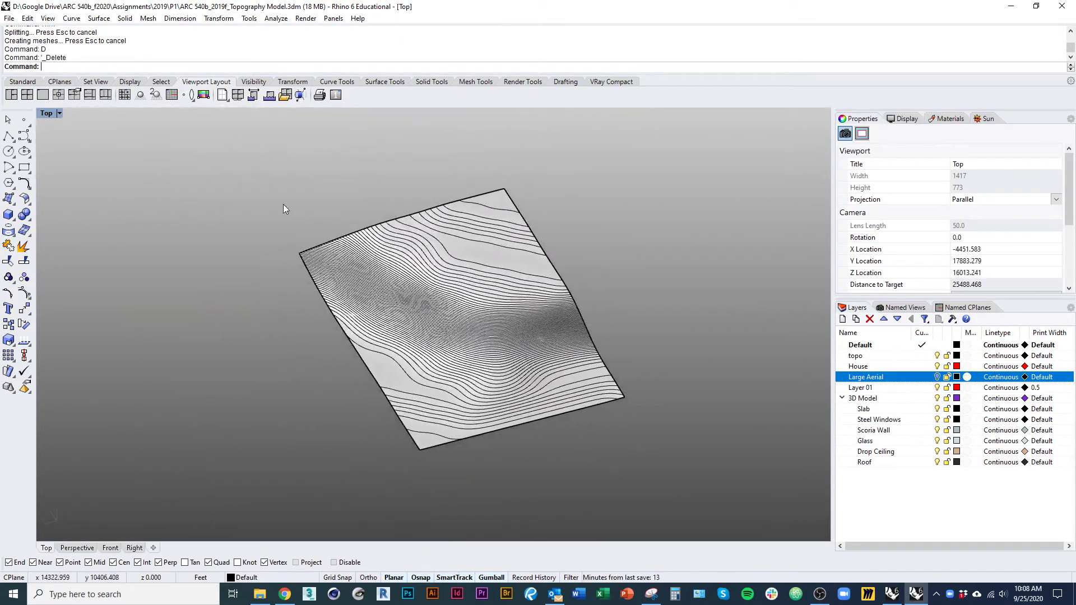
- Delete all the contour curves while keeping the trimmed ground surface
{"action": "left_click_drag", "start_coordinate": [235, 161], "coordinate": [750, 516]}
{"action": "scroll", "coordinate": [534, 263], "scroll_direction": "up", "scroll_amount": 4}
{"action": "left_click", "coordinate": [533, 256], "text": "ctrl"}
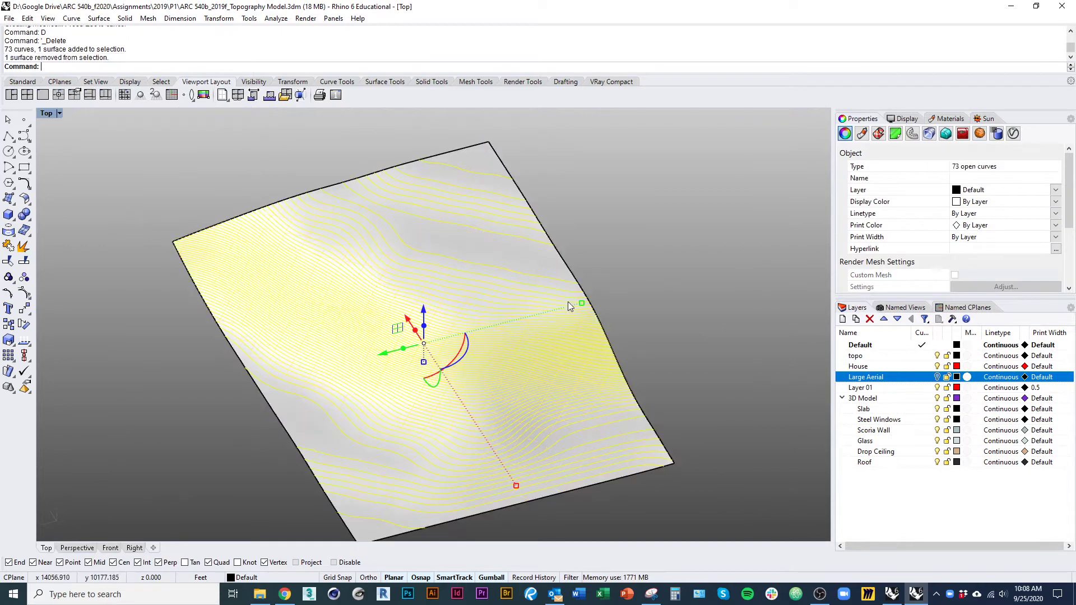
{"action": "right_click_drag", "start_coordinate": [557, 288], "coordinate": [543, 305]}
{"action": "type", "text": "d"}
{"action": "key", "text": "Return"}
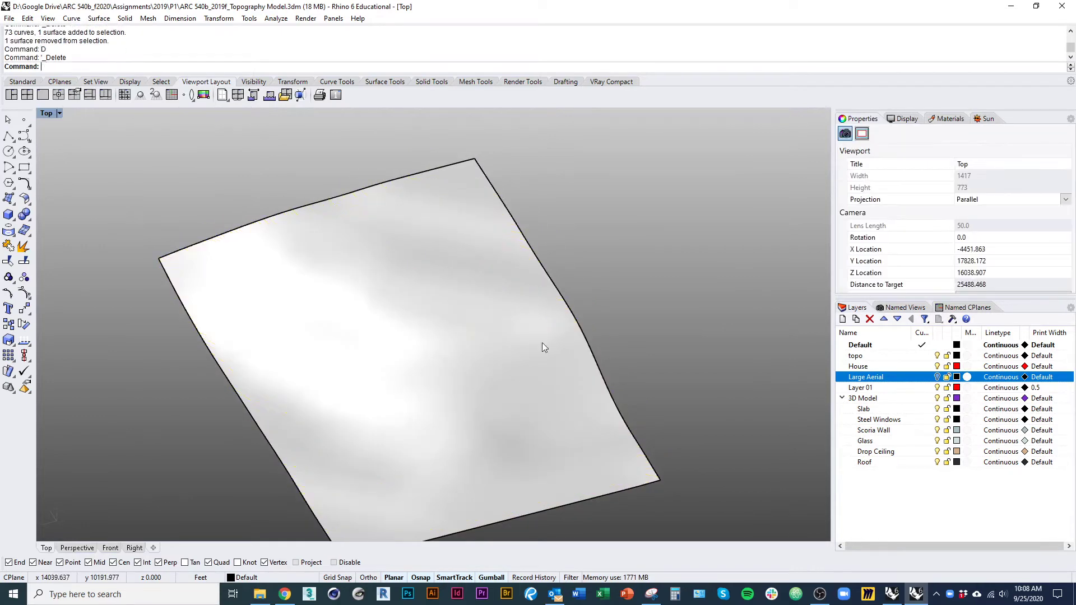
- Show all the hidden terrain and house objects around the trimmed ground surface and clear the selection
{"action": "mouse_move", "coordinate": [505, 372]}
{"action": "right_mouse_down"}
{"action": "mouse_move", "coordinate": [504, 319]}
{"action": "mouse_move", "coordinate": [524, 328]}
{"action": "mouse_move", "coordinate": [489, 376]}
{"action": "right_mouse_up"}
{"action": "left_click", "coordinate": [525, 328]}
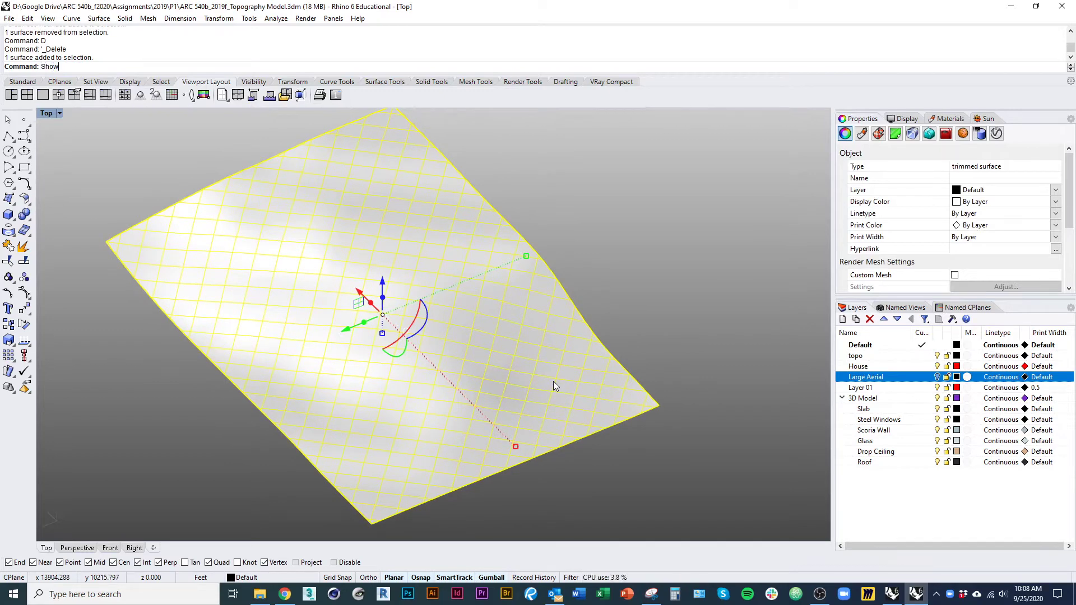
{"action": "key", "text": "Return"}
{"action": "key", "text": "Escape"}
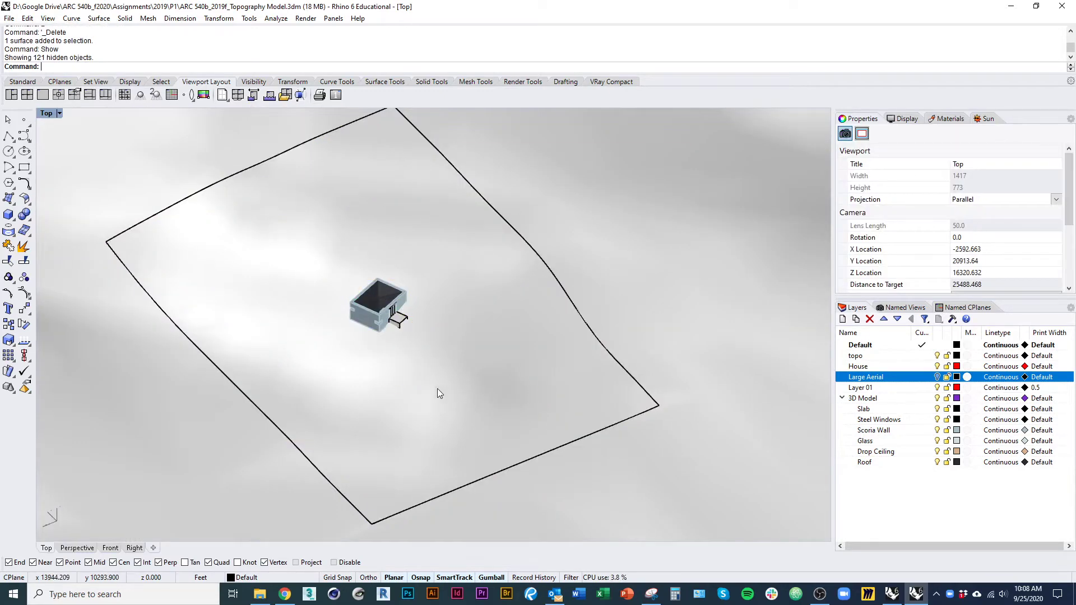
- Examine the seam between the new ground surface and the surrounding terrain, and how the house meets the ground
{"action": "scroll", "coordinate": [437, 390], "scroll_direction": "up", "scroll_amount": 2}
{"action": "left_click", "coordinate": [439, 377]}
{"action": "right_click_drag", "start_coordinate": [422, 376], "coordinate": [525, 377]}
{"action": "right_click_drag", "start_coordinate": [374, 434], "coordinate": [235, 413], "text": "ctrl+shift"}
{"action": "key", "text": "Escape"}
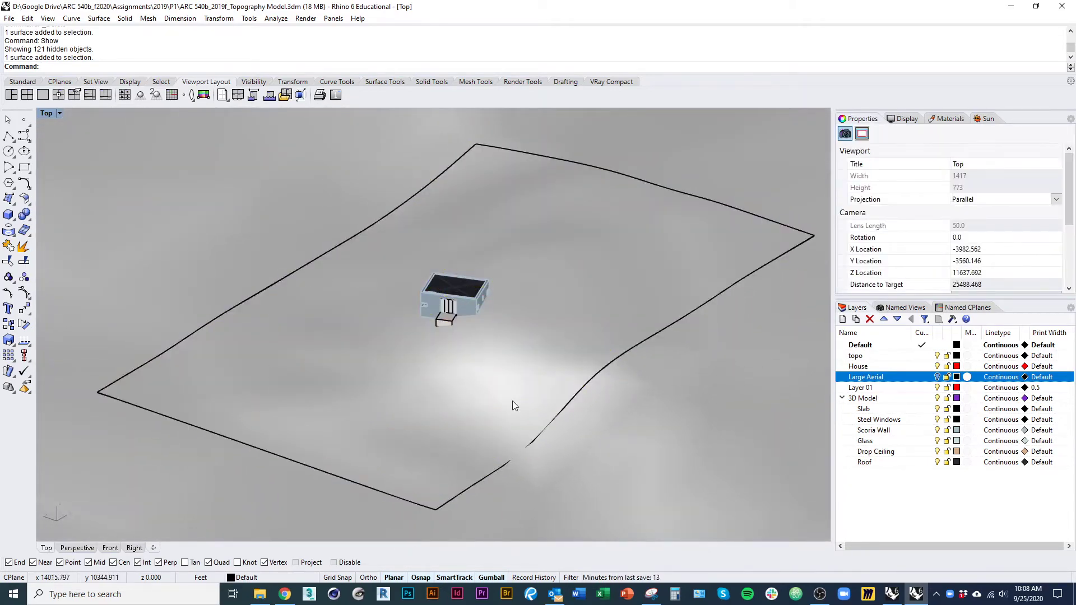
{"action": "scroll", "coordinate": [267, 285], "scroll_direction": "up", "scroll_amount": 4}
{"action": "scroll", "coordinate": [293, 221], "scroll_direction": "down", "scroll_amount": 5}
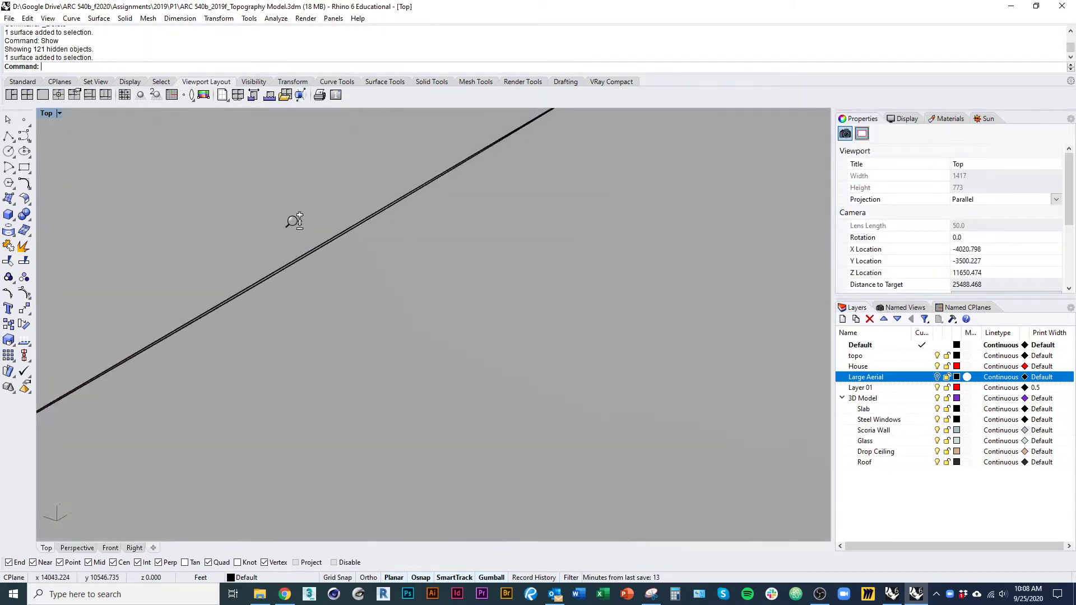
{"action": "right_click_drag", "start_coordinate": [274, 338], "coordinate": [428, 376], "text": "ctrl+shift"}
{"action": "scroll", "coordinate": [428, 377], "scroll_direction": "up", "scroll_amount": 4}
{"action": "right_click_drag", "start_coordinate": [570, 425], "coordinate": [459, 409], "text": "ctrl+shift"}
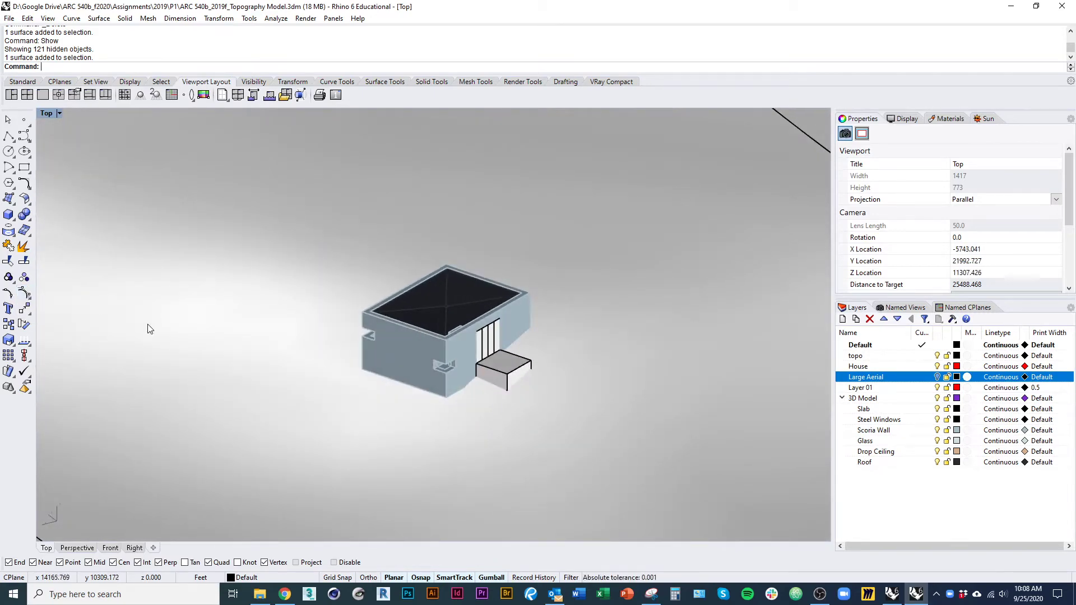
- Turn on the control points of the trimmed ground surface around the house
{"action": "left_click", "coordinate": [234, 346]}
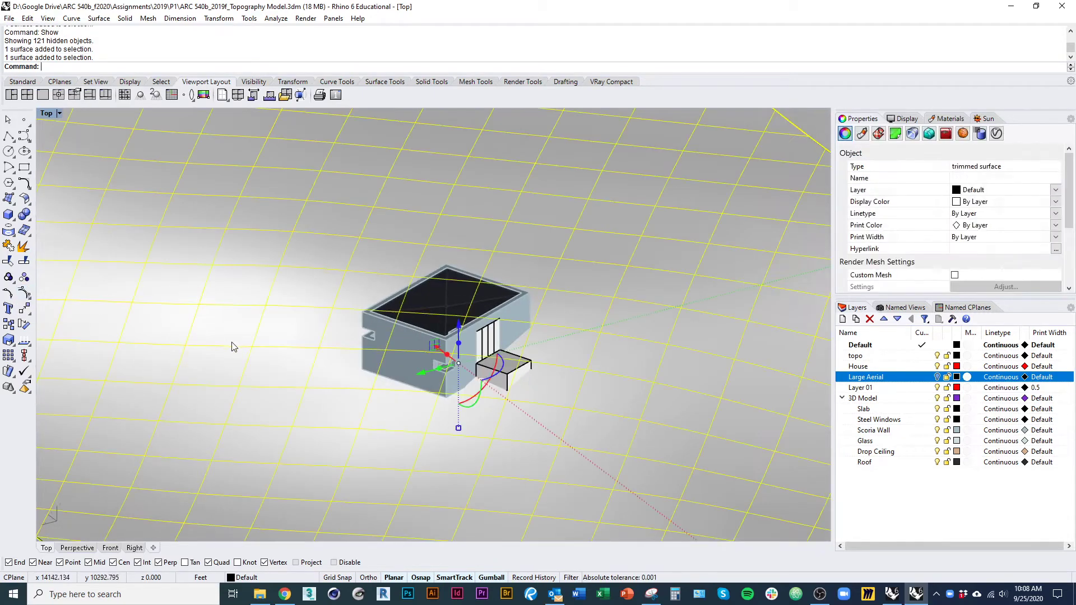
{"action": "left_click", "coordinate": [25, 295]}
{"action": "scroll", "coordinate": [256, 404], "scroll_direction": "down", "scroll_amount": 3}
{"action": "scroll", "coordinate": [449, 381], "scroll_direction": "up", "scroll_amount": 10}
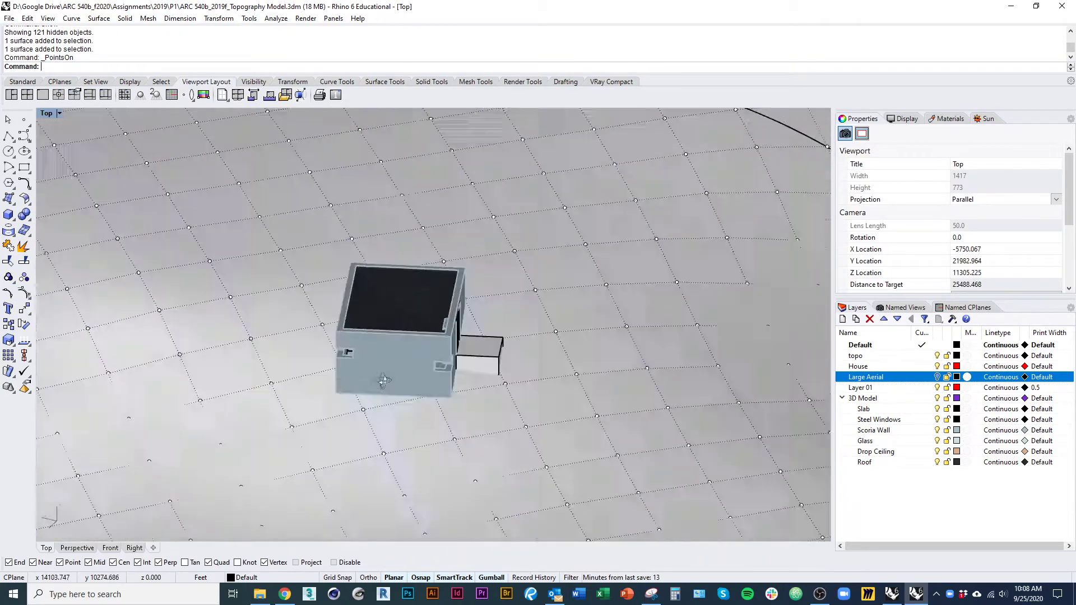
- Pick the ground control point under the house wall in Wireframe display and raise it slightly in Shaded display
{"action": "key", "text": "ctrl+alt+w"}
{"action": "scroll", "coordinate": [449, 387], "scroll_direction": "up", "scroll_amount": 5}
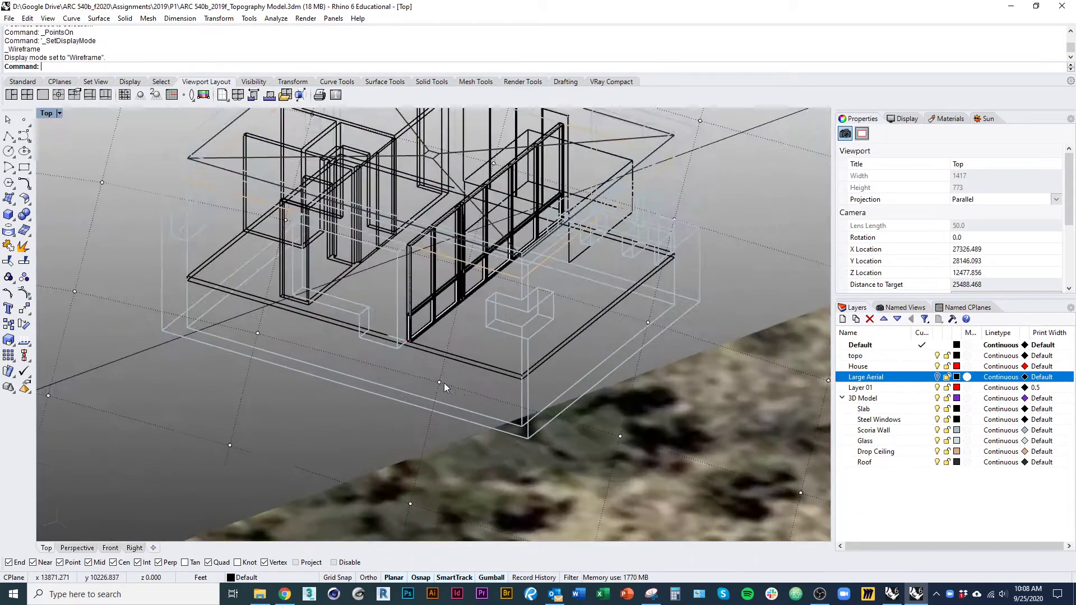
{"action": "left_click", "coordinate": [441, 383]}
{"action": "key", "text": "ctrl+alt+s"}
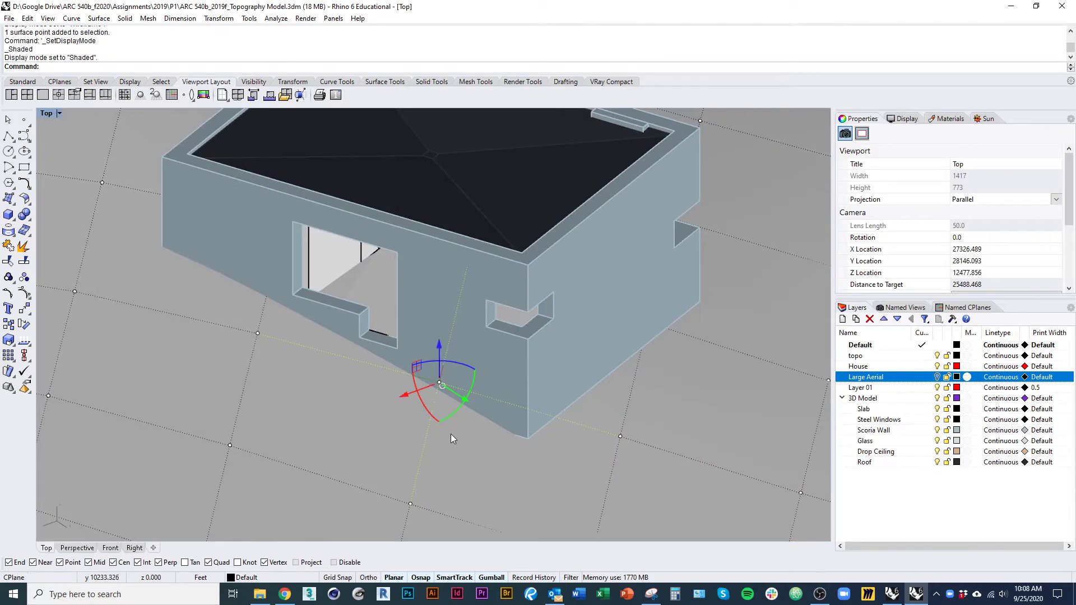
{"action": "mouse_move", "coordinate": [451, 434]}
{"action": "right_mouse_down", "text": "ctrl+shift"}
{"action": "mouse_move", "coordinate": [415, 418]}
{"action": "mouse_move", "coordinate": [413, 394]}
{"action": "mouse_move", "coordinate": [452, 431]}
{"action": "right_mouse_up", "text": "ctrl+shift"}
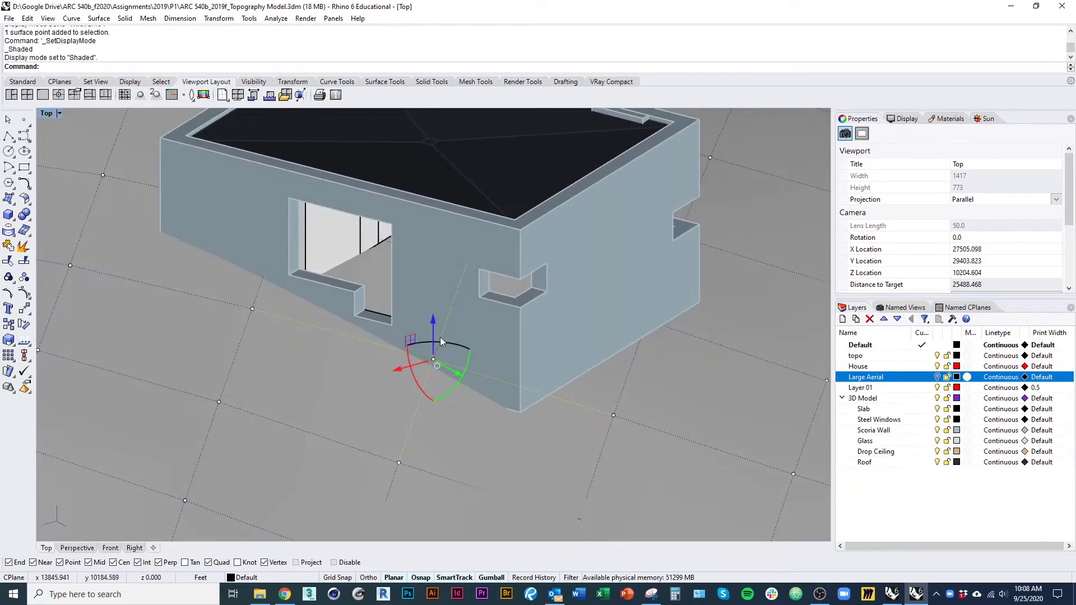
{"action": "left_click_drag", "start_coordinate": [430, 330], "coordinate": [435, 320]}
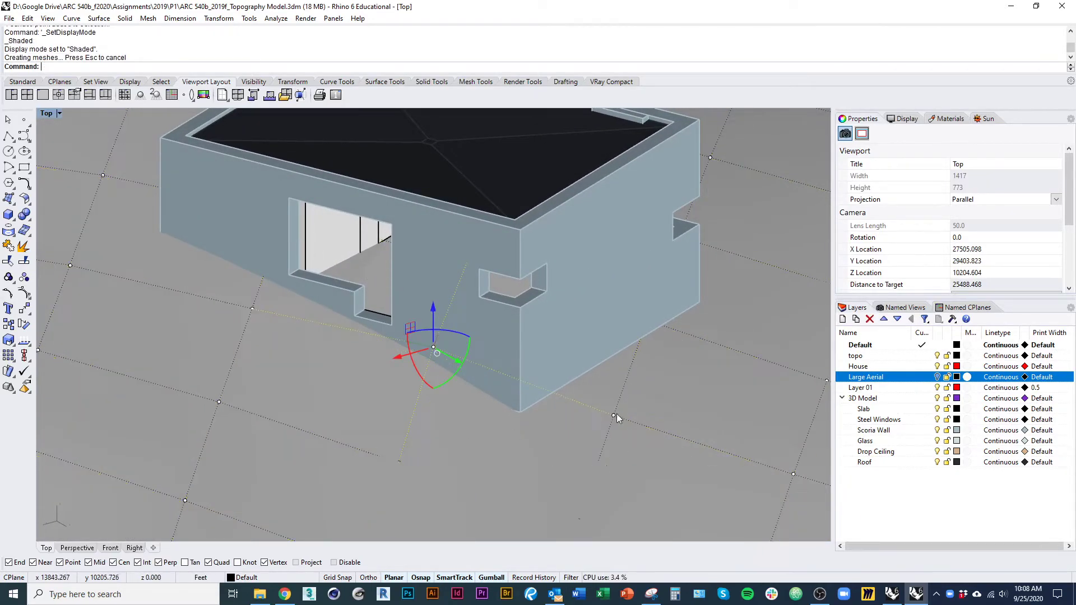
- Raise the two neighbouring ground control points outside the house corner with the notched window
{"action": "left_click", "coordinate": [614, 413]}
{"action": "left_click_drag", "start_coordinate": [614, 386], "coordinate": [613, 365]}
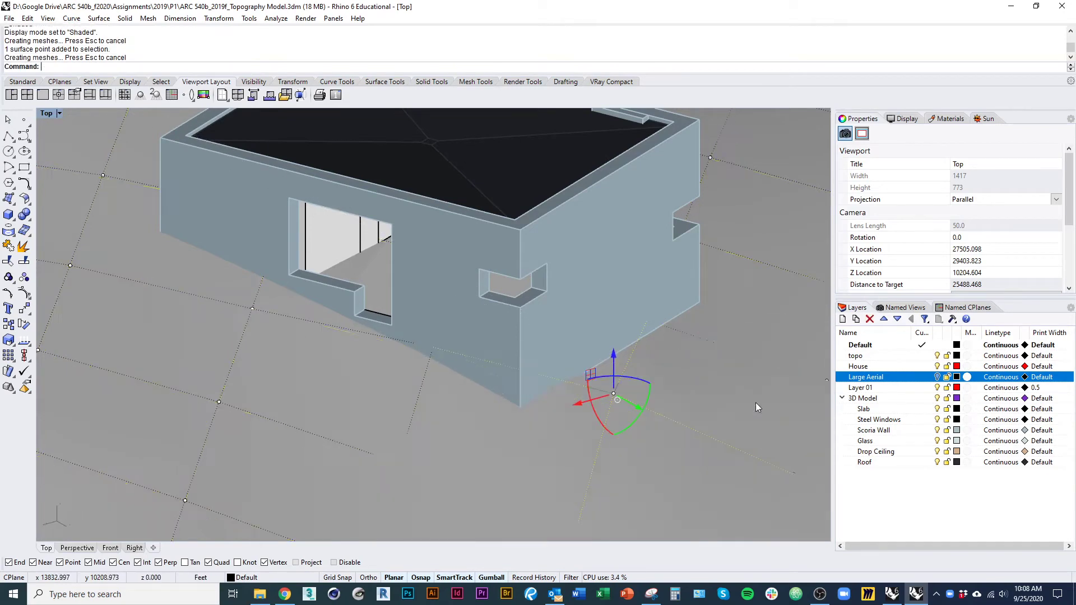
{"action": "right_click_drag", "start_coordinate": [755, 402], "coordinate": [658, 392]}
{"action": "left_click", "coordinate": [684, 358]}
{"action": "left_click", "coordinate": [728, 385]}
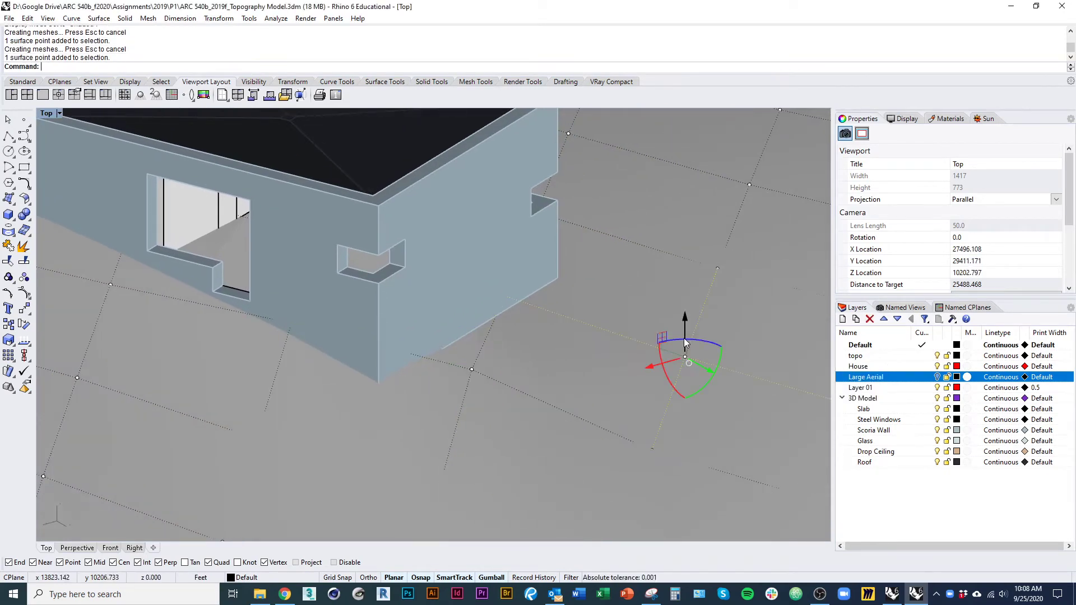
{"action": "left_click_drag", "start_coordinate": [684, 324], "coordinate": [684, 300]}
- Orbit to the entry side and raise the ground control point in front of the projecting slab
{"action": "mouse_move", "coordinate": [589, 326]}
{"action": "right_mouse_down", "text": "ctrl+shift"}
{"action": "mouse_move", "coordinate": [453, 340]}
{"action": "mouse_move", "coordinate": [480, 279]}
{"action": "mouse_move", "coordinate": [581, 318]}
{"action": "mouse_move", "coordinate": [424, 308]}
{"action": "mouse_move", "coordinate": [433, 378]}
{"action": "right_mouse_up", "text": "ctrl+shift"}
{"action": "key", "text": "ctrl+alt+w"}
{"action": "key", "text": "ctrl+alt+s"}
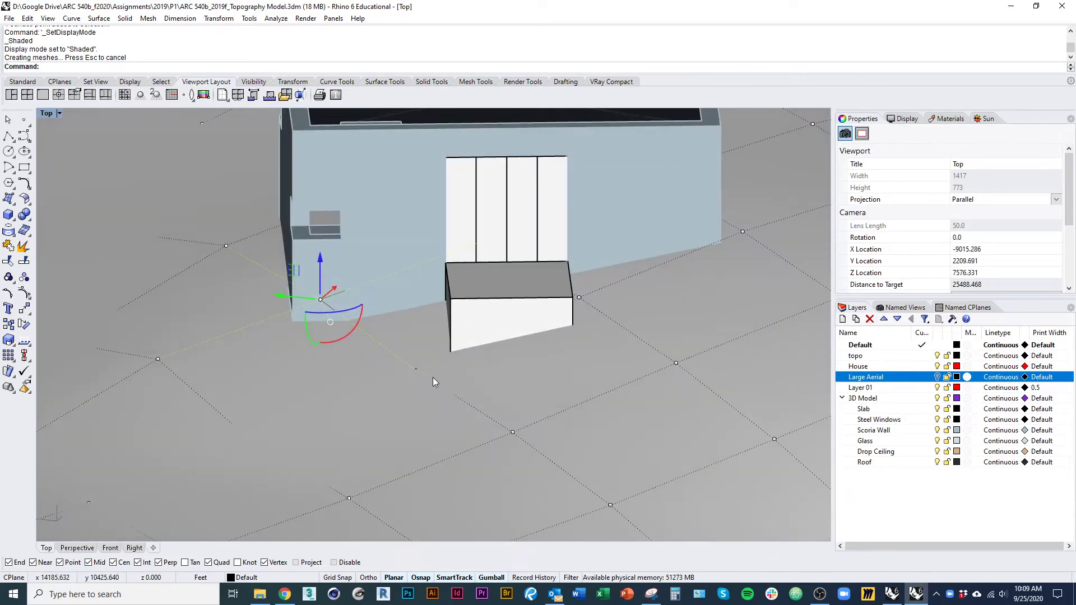
{"action": "left_click", "coordinate": [417, 371]}
{"action": "left_click", "coordinate": [416, 349]}
{"action": "left_click_drag", "start_coordinate": [414, 338], "coordinate": [415, 324]}
{"action": "right_click_drag", "start_coordinate": [343, 352], "coordinate": [495, 342], "text": "ctrl+shift"}
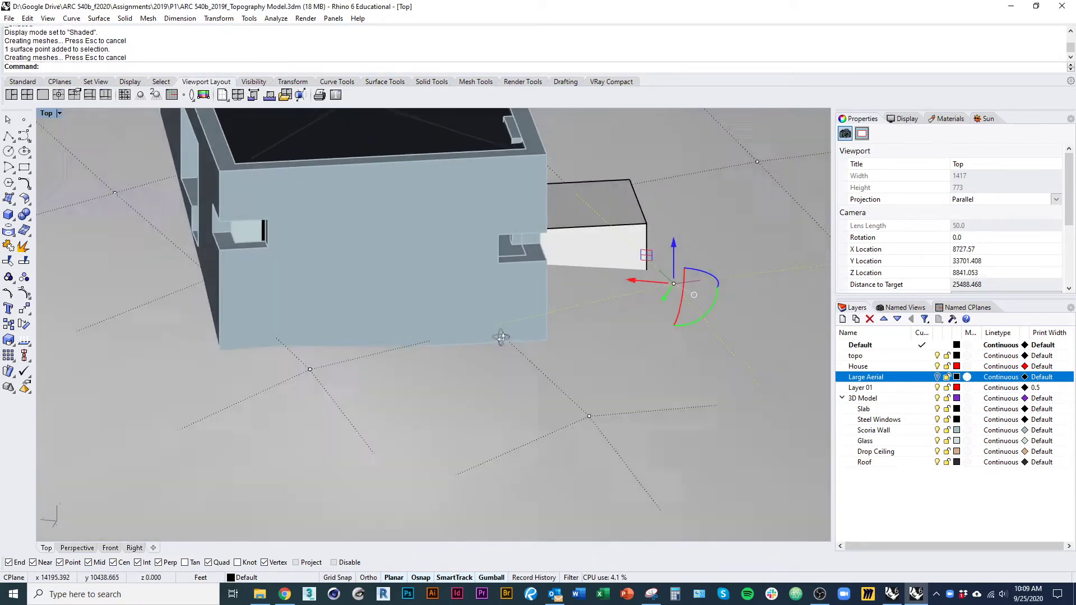
- Pick the ground control point behind the end wall in Wireframe display, raise it in Shaded display, and lower it slightly
{"action": "key", "text": "ctrl+alt+w"}
{"action": "left_click", "coordinate": [493, 330]}
{"action": "key", "text": "ctrl+alt+s"}
{"action": "left_click_drag", "start_coordinate": [492, 318], "coordinate": [496, 286]}
{"action": "right_click_drag", "start_coordinate": [586, 358], "coordinate": [385, 368], "text": "ctrl+shift"}
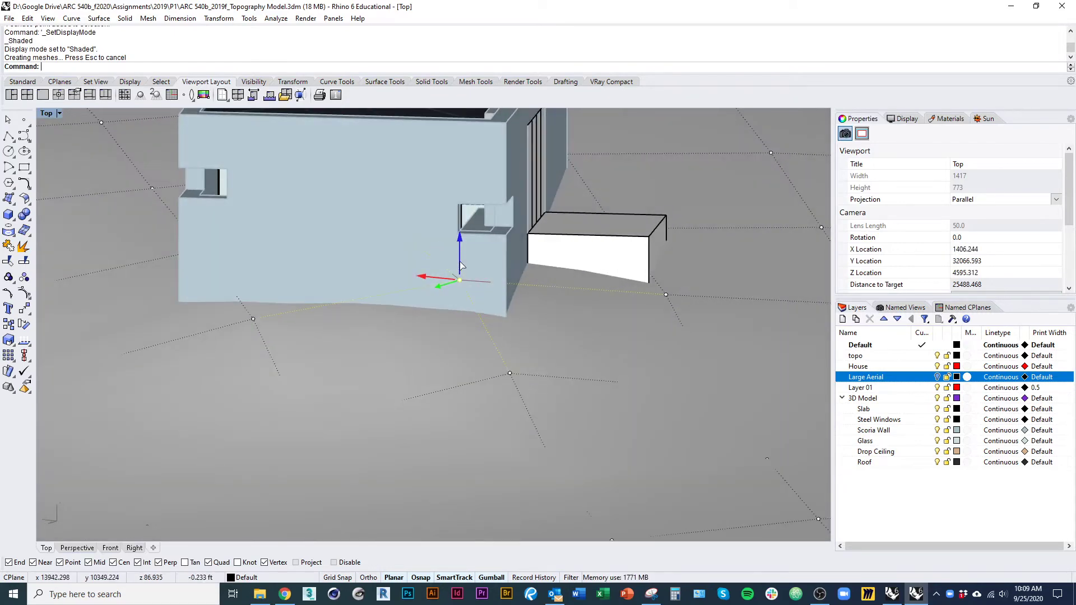
{"action": "left_click_drag", "start_coordinate": [460, 262], "coordinate": [460, 273]}
- Raise the ground control point at the base of the end wall and the one farther out from the house
{"action": "right_click_drag", "start_coordinate": [411, 316], "coordinate": [542, 329]}
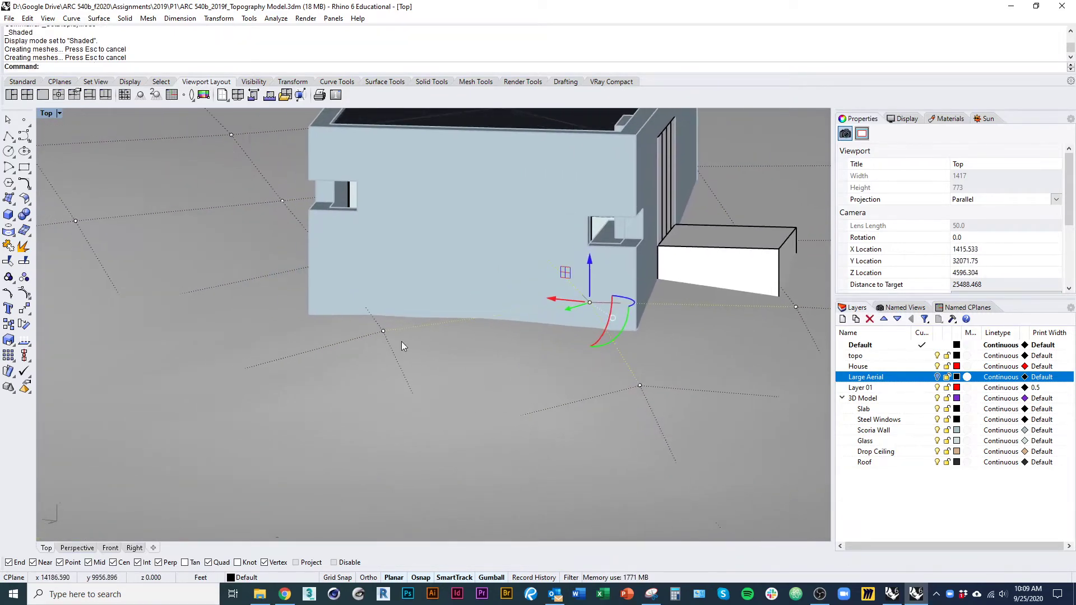
{"action": "left_click", "coordinate": [383, 332]}
{"action": "right_click_drag", "start_coordinate": [383, 332], "coordinate": [326, 299], "text": "ctrl+shift"}
{"action": "left_click", "coordinate": [232, 400]}
{"action": "left_click", "coordinate": [231, 400]}
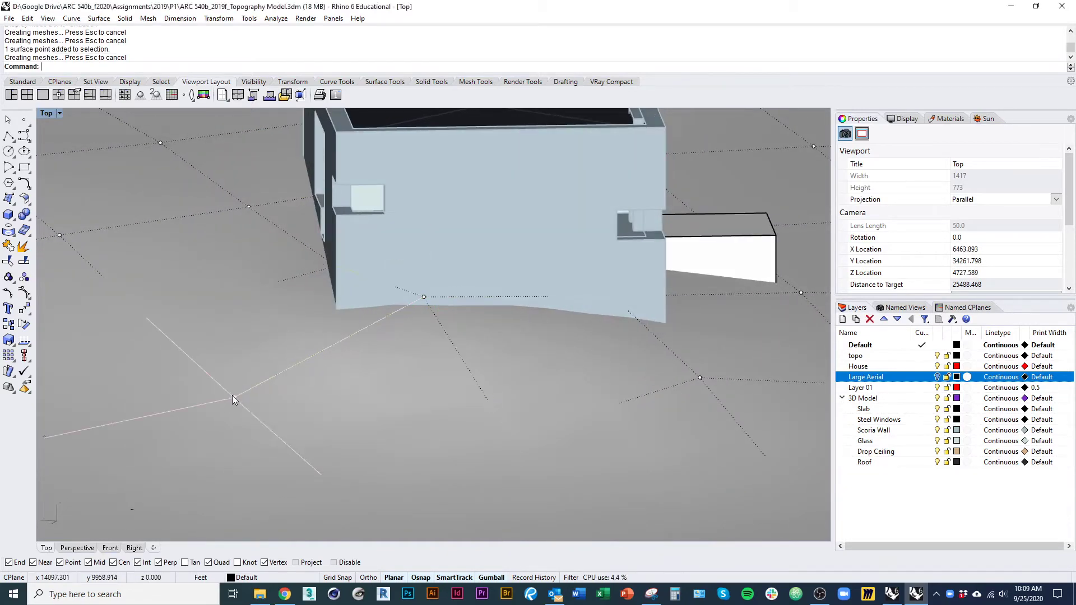
{"action": "left_click_drag", "start_coordinate": [235, 381], "coordinate": [235, 319]}
- Pick the next ground control point beyond the house corner in Wireframe display and raise it in Shaded display
{"action": "key", "text": "ctrl+alt+w"}
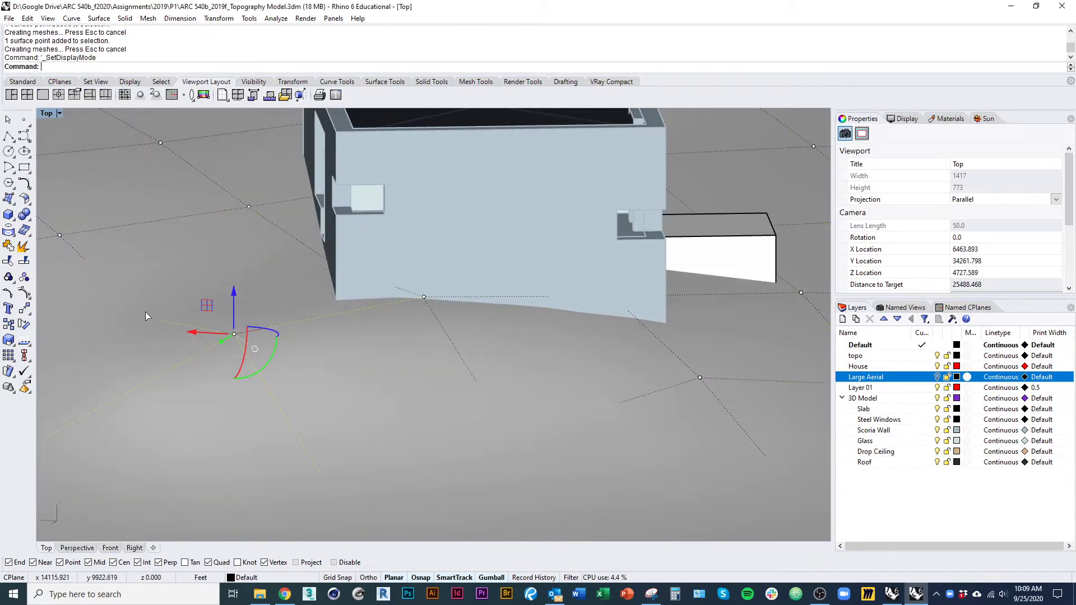
{"action": "left_click", "coordinate": [146, 319]}
{"action": "key", "text": "ctrl+alt+s"}
{"action": "left_click_drag", "start_coordinate": [148, 292], "coordinate": [148, 246]}
{"action": "right_click_drag", "start_coordinate": [241, 275], "coordinate": [373, 338], "text": "ctrl+shift"}
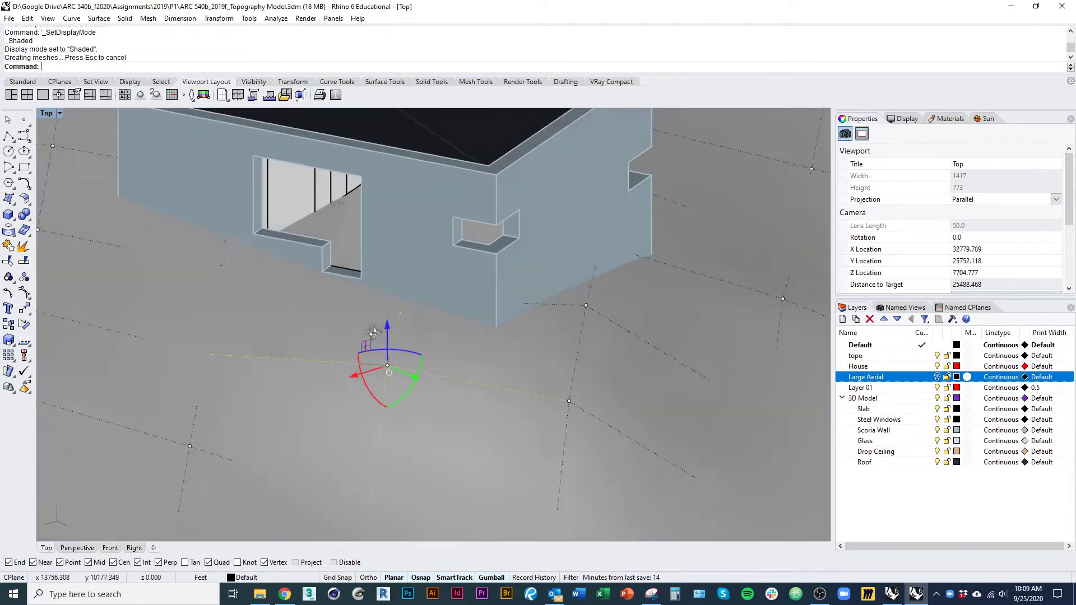
- Pick the ground control point below the house's front wall in Wireframe display, and check the terrain around the house in Shaded display
{"action": "key", "text": "ctrl+alt+w"}
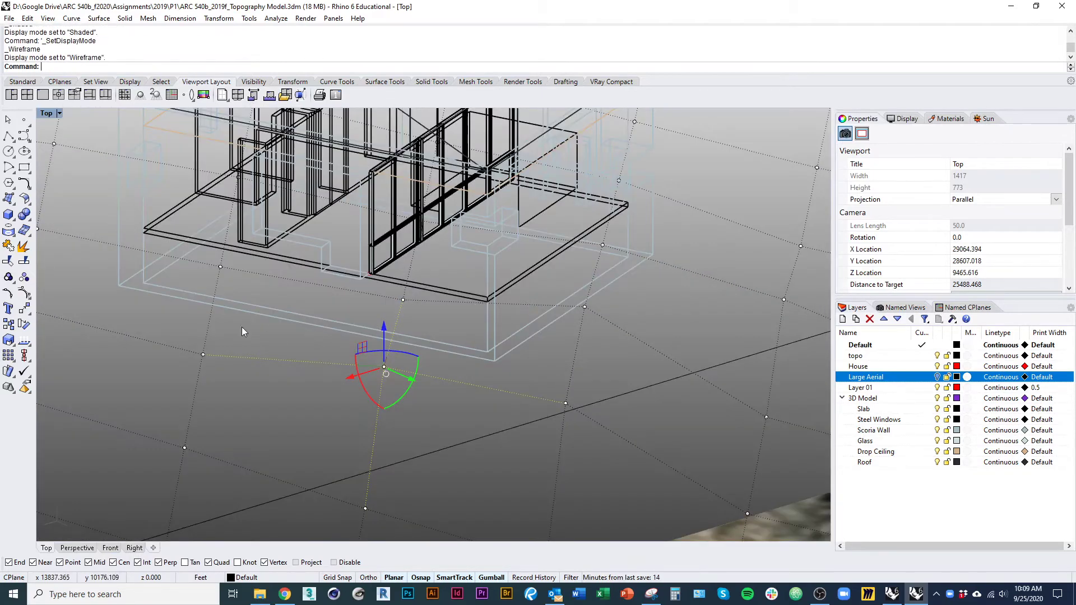
{"action": "left_click", "coordinate": [220, 267]}
{"action": "left_click", "coordinate": [404, 299]}
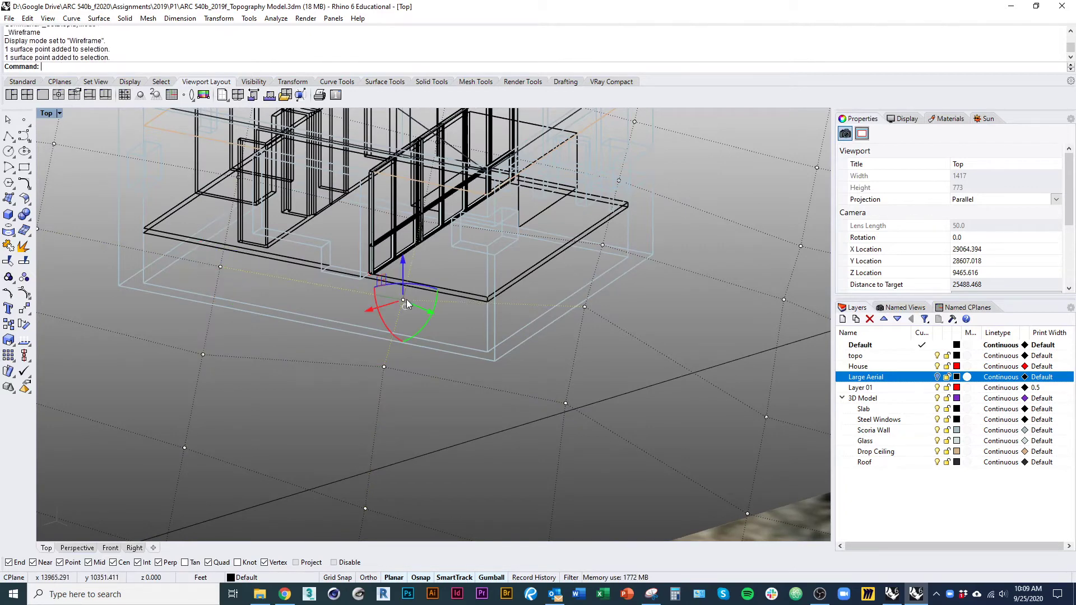
{"action": "key", "text": "ctrl+alt+s"}
{"action": "scroll", "coordinate": [380, 277], "scroll_direction": "down", "scroll_amount": 3}
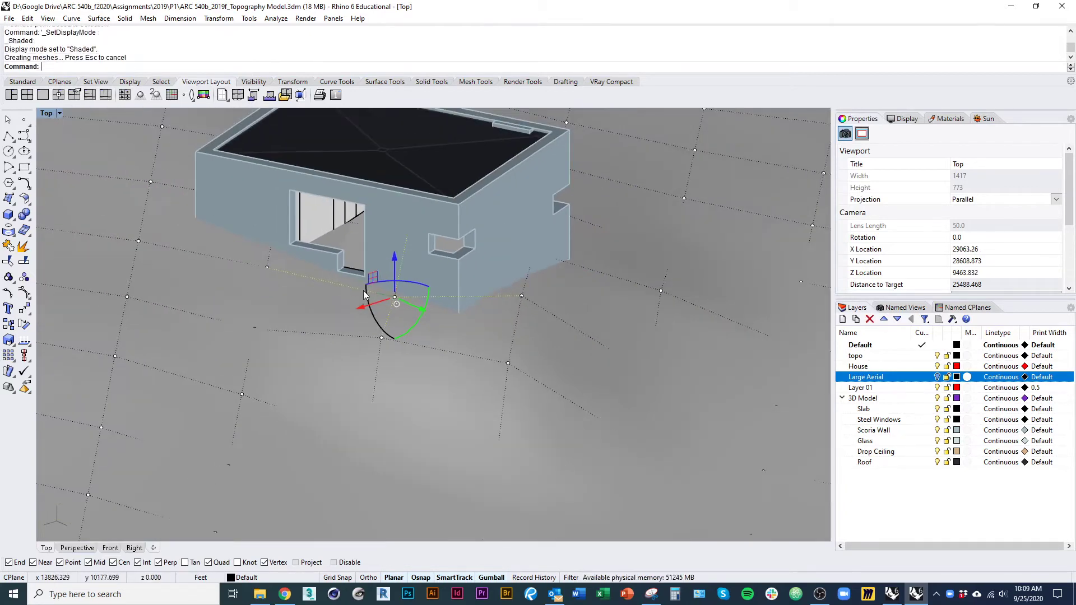
{"action": "right_click_drag", "start_coordinate": [456, 351], "coordinate": [334, 308]}
{"action": "right_click_drag", "start_coordinate": [212, 302], "coordinate": [175, 309]}
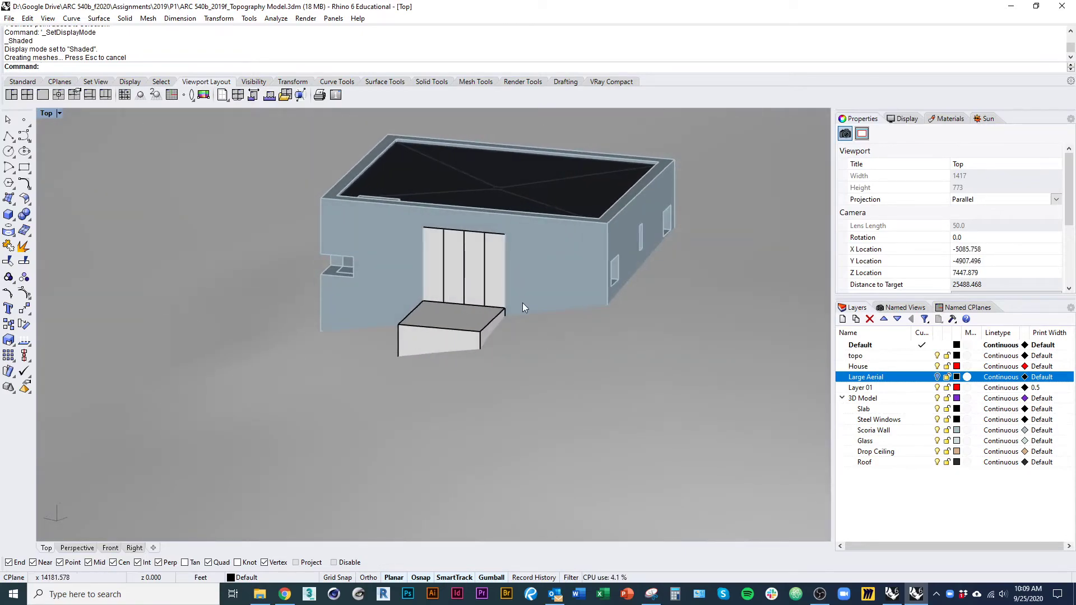
- Select the ground surface and examine where it runs beneath the house in Wireframe display
{"action": "left_click", "coordinate": [528, 365]}
{"action": "right_click_drag", "start_coordinate": [509, 393], "coordinate": [689, 330]}
{"action": "right_click_drag", "start_coordinate": [364, 252], "coordinate": [404, 270]}
{"action": "scroll", "coordinate": [392, 259], "scroll_direction": "up", "scroll_amount": 6}
{"action": "right_click_drag", "start_coordinate": [448, 213], "coordinate": [507, 197]}
{"action": "key", "text": "ctrl+alt+w"}
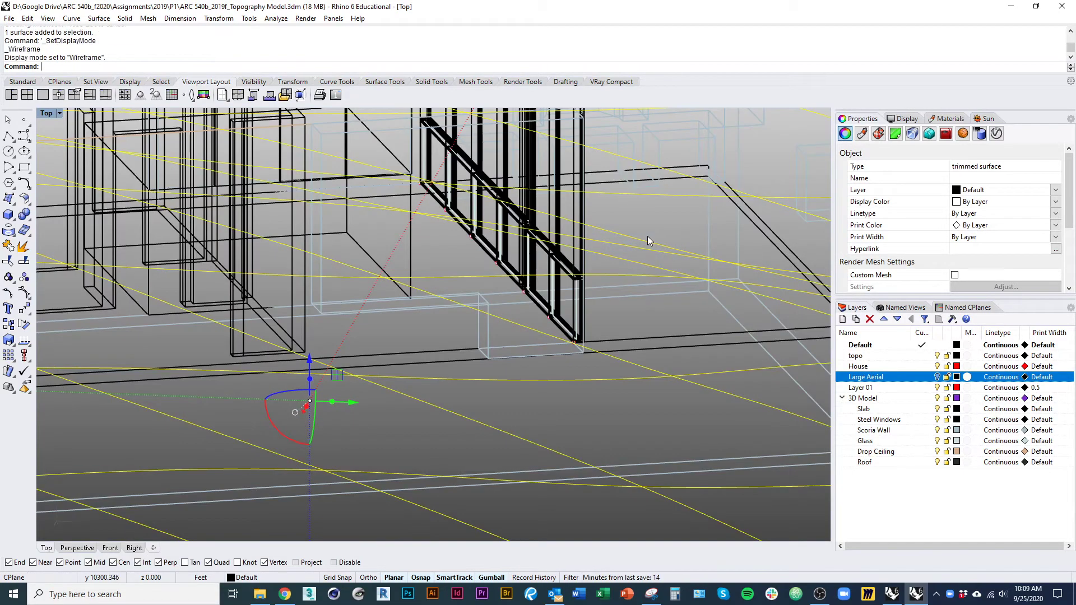
{"action": "right_click_drag", "start_coordinate": [627, 253], "coordinate": [503, 376], "text": "shift"}
- Switch to a Shaded Perspective view, zoom to the ground surface, reselect it, and frame the house from above
{"action": "key", "text": "ctrl+F4"}
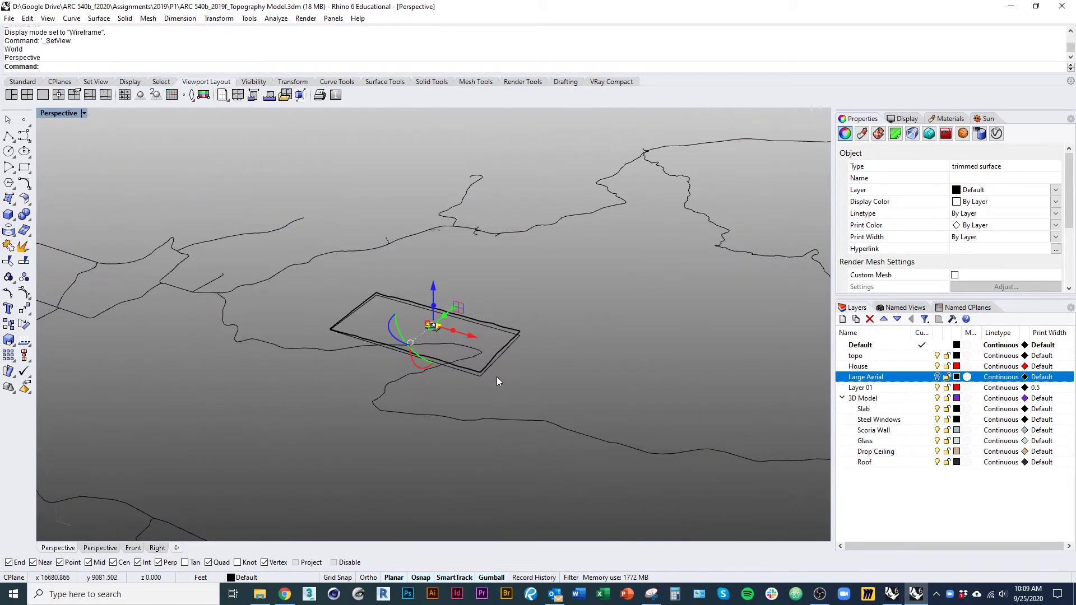
{"action": "key", "text": "ctrl+alt+s"}
{"action": "key", "text": "ctrl+alt+e"}
{"action": "scroll", "coordinate": [423, 210], "scroll_direction": "up", "scroll_amount": 10}
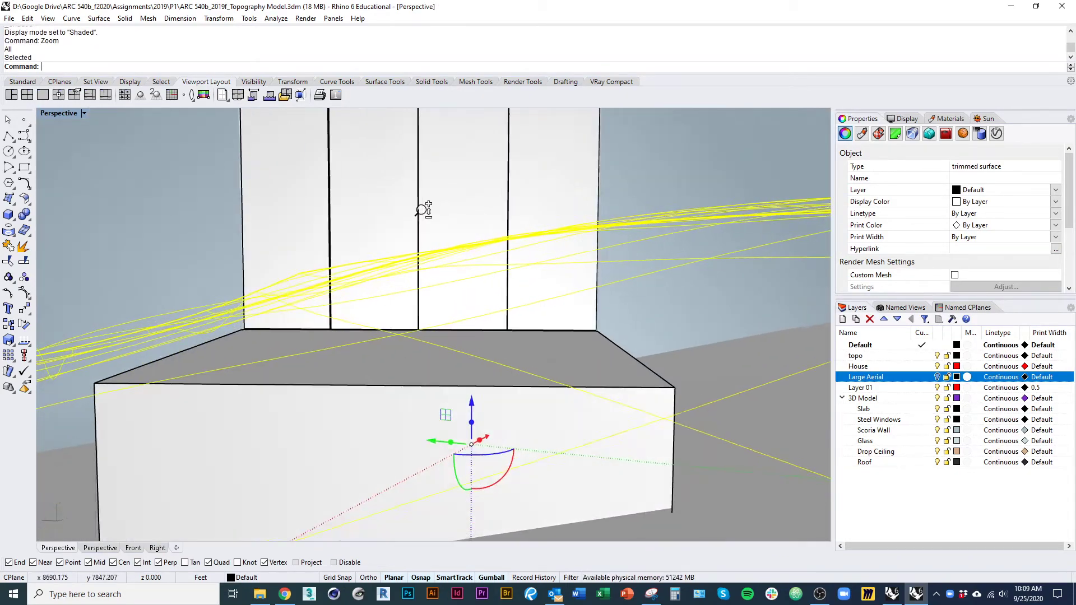
{"action": "right_click_drag", "start_coordinate": [421, 210], "coordinate": [443, 151], "text": "ctrl"}
{"action": "key", "text": "Escape"}
{"action": "right_click_drag", "start_coordinate": [469, 204], "coordinate": [336, 364]}
{"action": "left_click", "coordinate": [374, 402]}
{"action": "scroll", "coordinate": [377, 283], "scroll_direction": "down", "scroll_amount": 5}
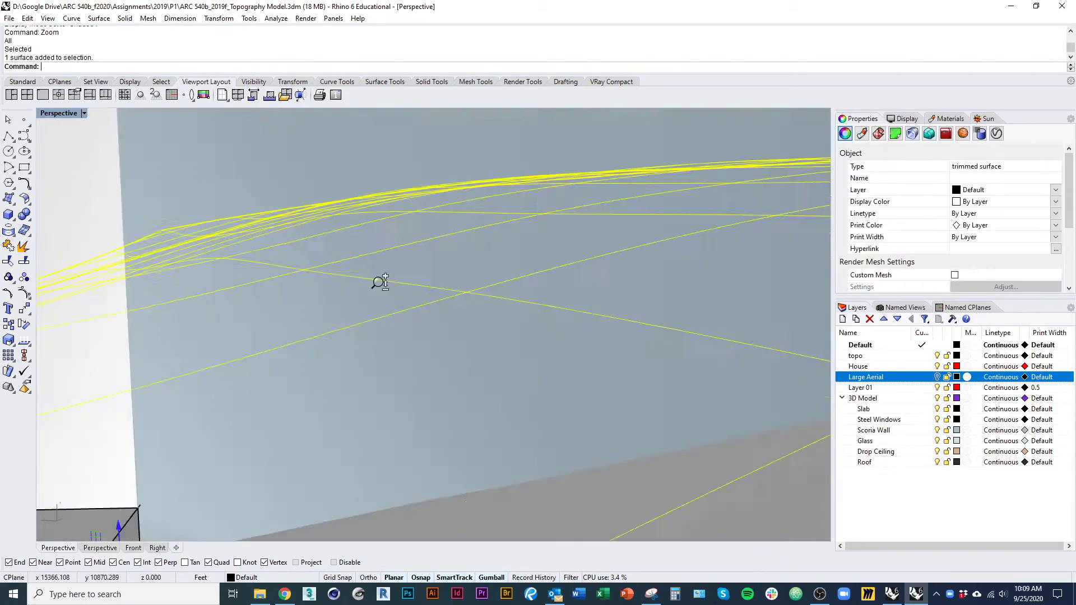
{"action": "right_click_drag", "start_coordinate": [377, 283], "coordinate": [379, 409]}
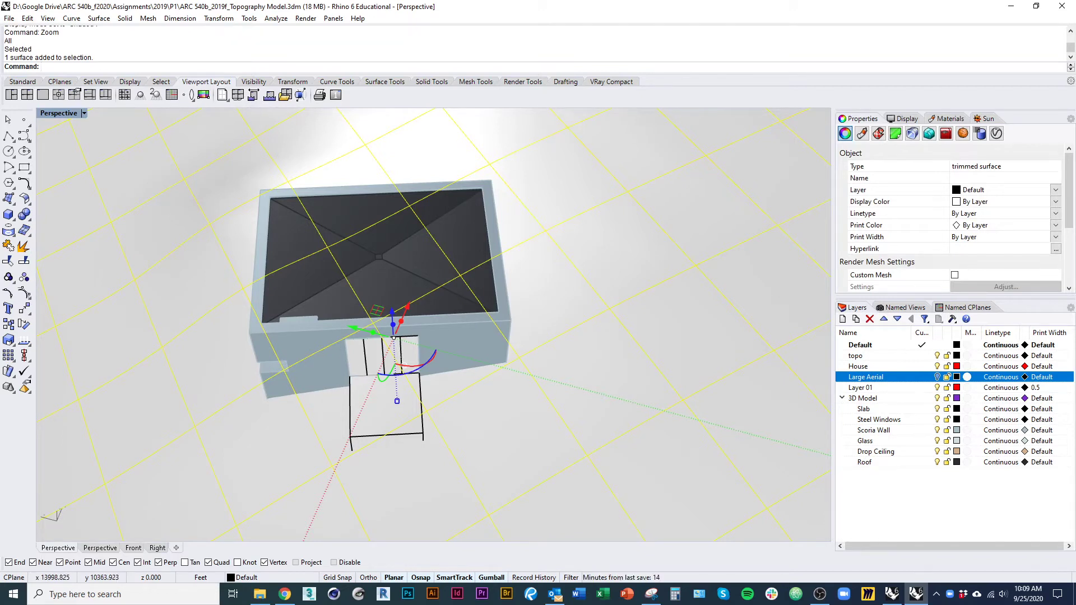
- Draw a three-point rectangle through the outer top corners of the house walls
{"action": "key", "text": "Return"}
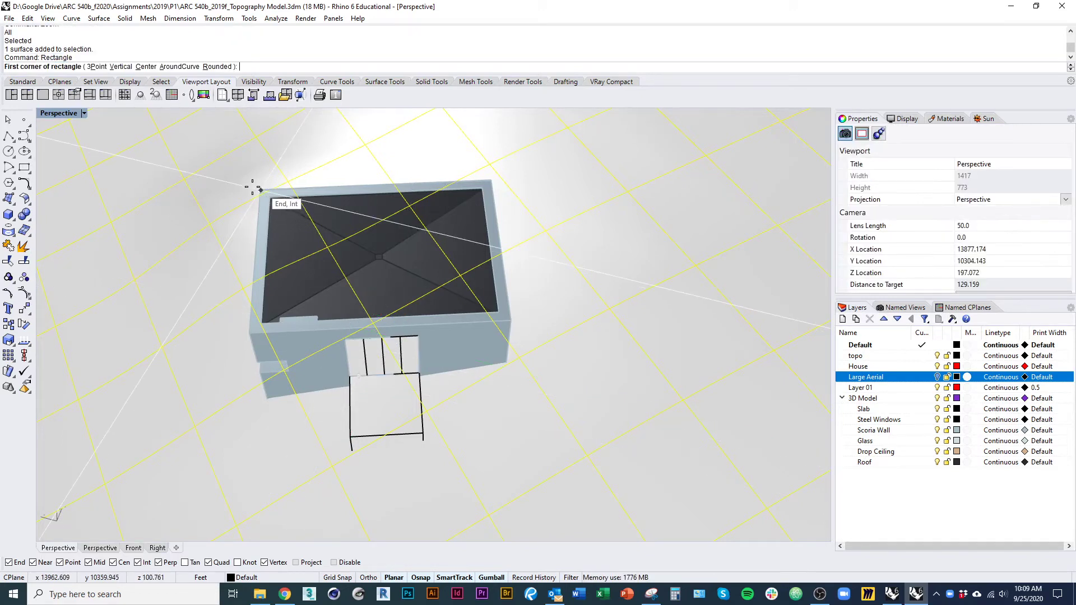
{"action": "left_click", "coordinate": [96, 67]}
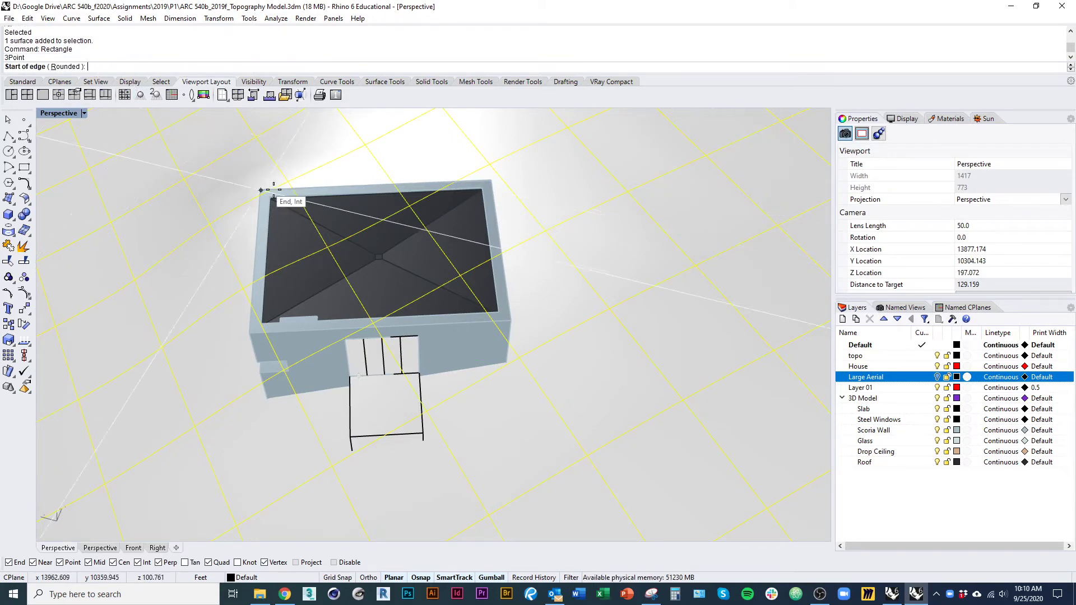
{"action": "left_click", "coordinate": [260, 191]}
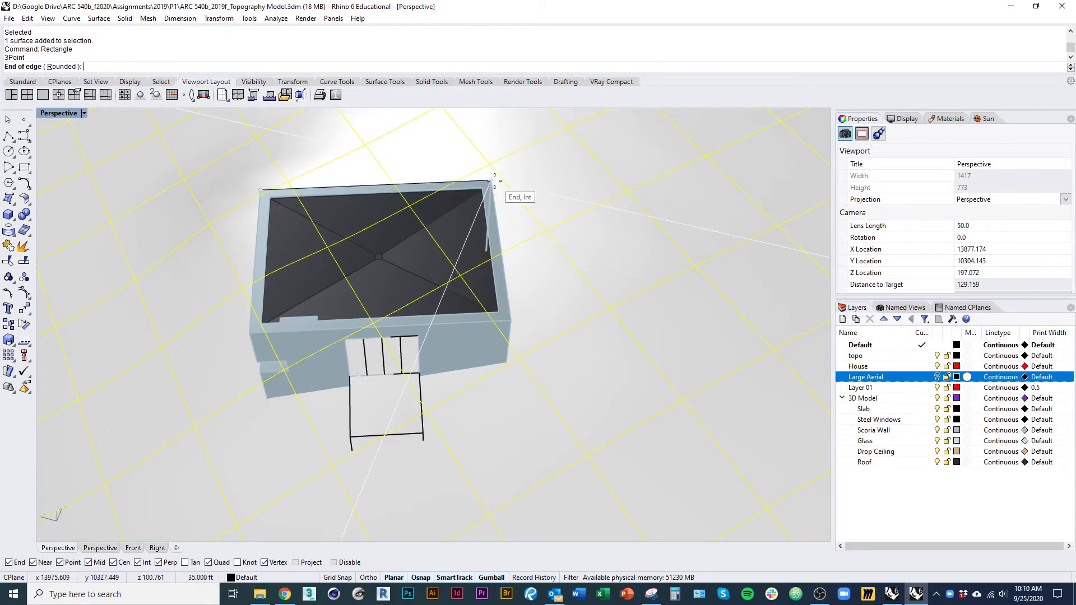
{"action": "left_click", "coordinate": [491, 181]}
{"action": "left_click", "coordinate": [510, 320]}
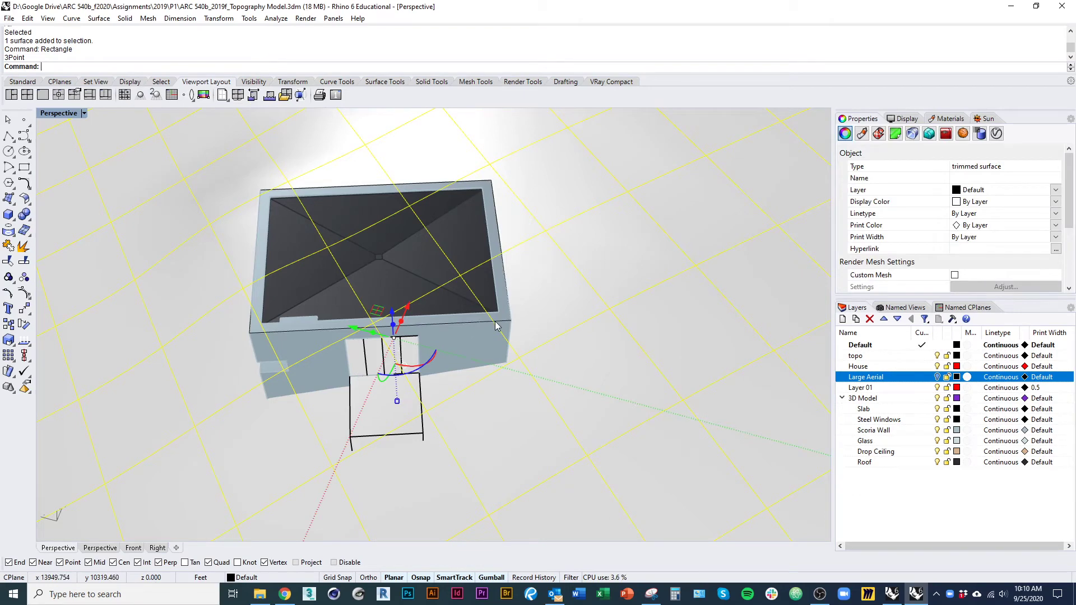
{"action": "left_click", "coordinate": [495, 321]}
- Select the ground surface and split it in the Top view with the rectangle around the house
{"action": "left_click", "coordinate": [506, 432]}
{"action": "type", "text": "T"}
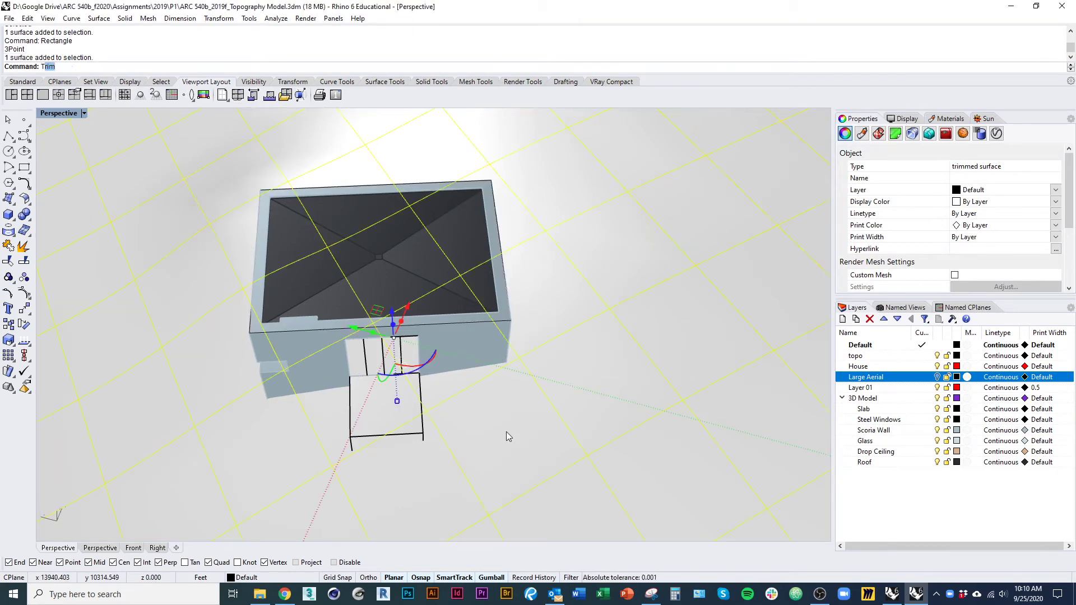
{"action": "type", "text": "op"}
{"action": "key", "text": "Return"}
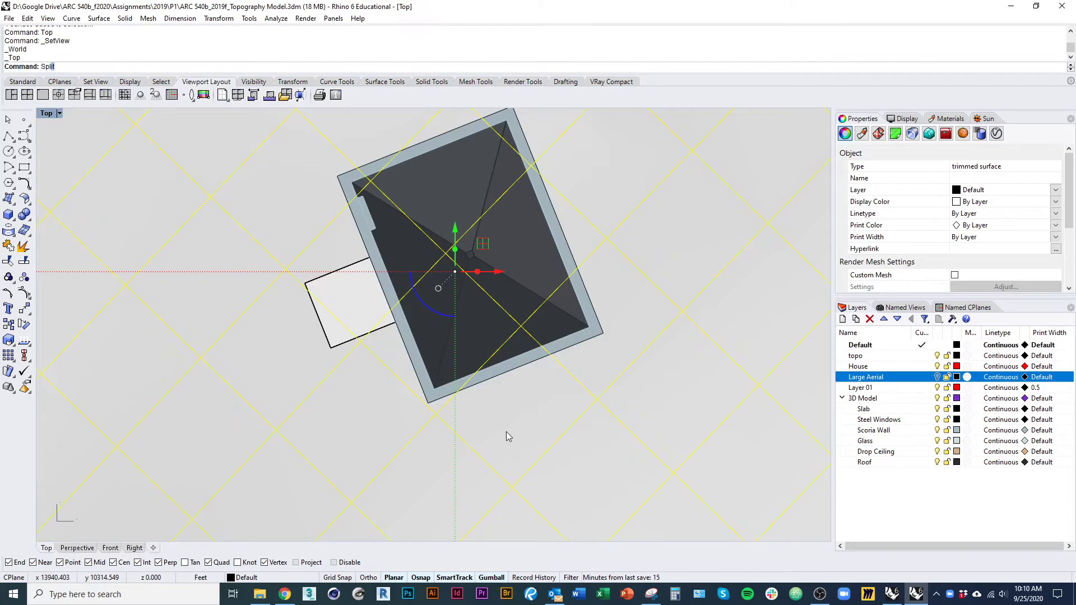
{"action": "key", "text": "Return"}
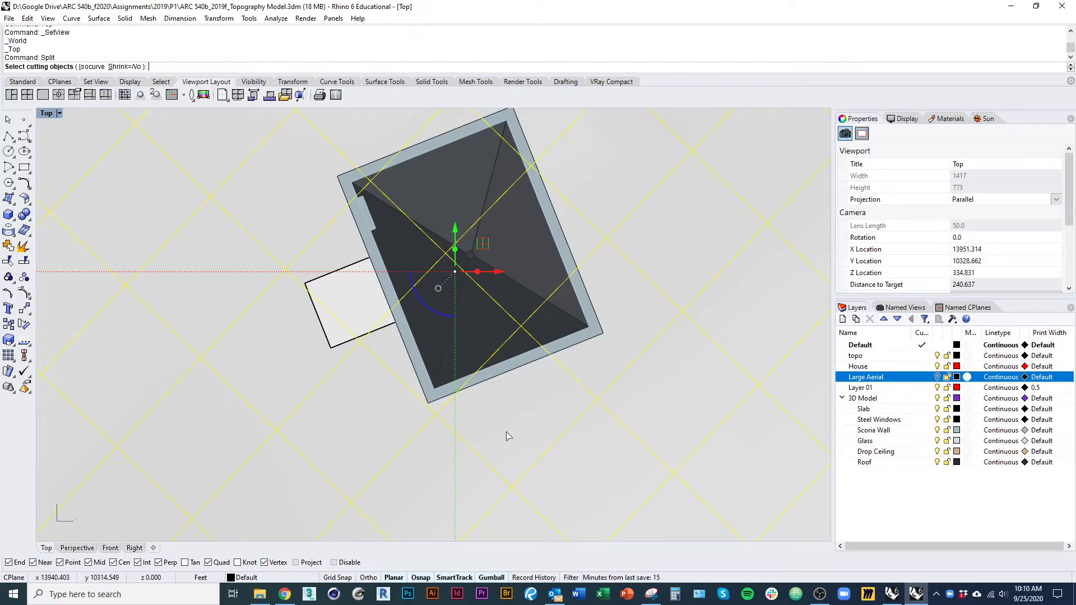
{"action": "left_click", "coordinate": [367, 168]}
{"action": "left_click", "coordinate": [393, 192]}
{"action": "key", "text": "Return"}
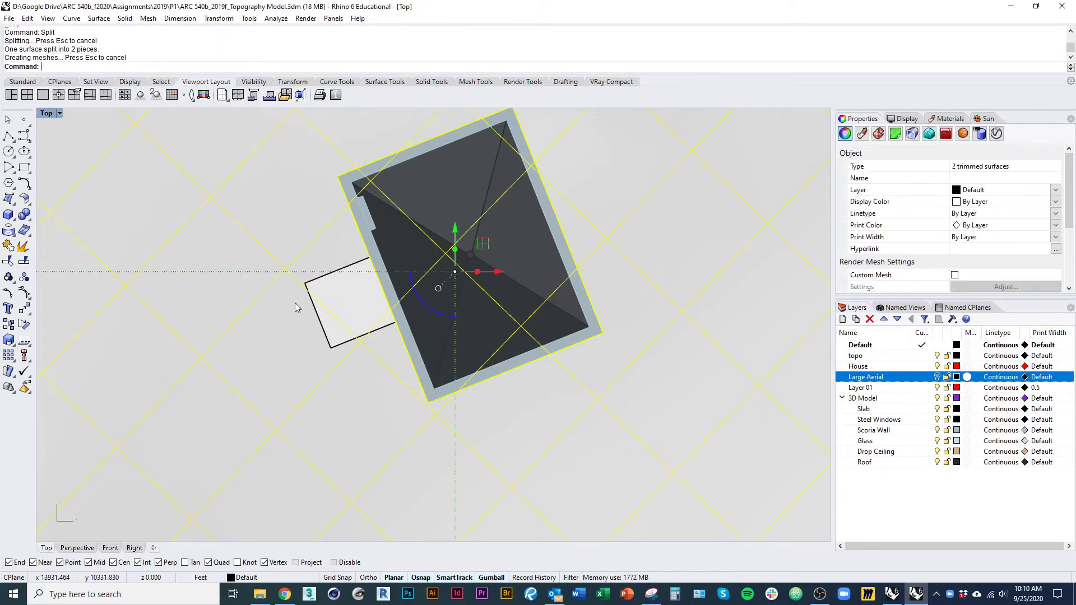
- Delete the split ground piece inside the house footprint and the rectangle used for cutting
{"action": "left_click", "coordinate": [359, 423], "text": "ctrl"}
{"action": "right_click_drag", "start_coordinate": [455, 460], "coordinate": [613, 331]}
{"action": "key", "text": "Delete"}
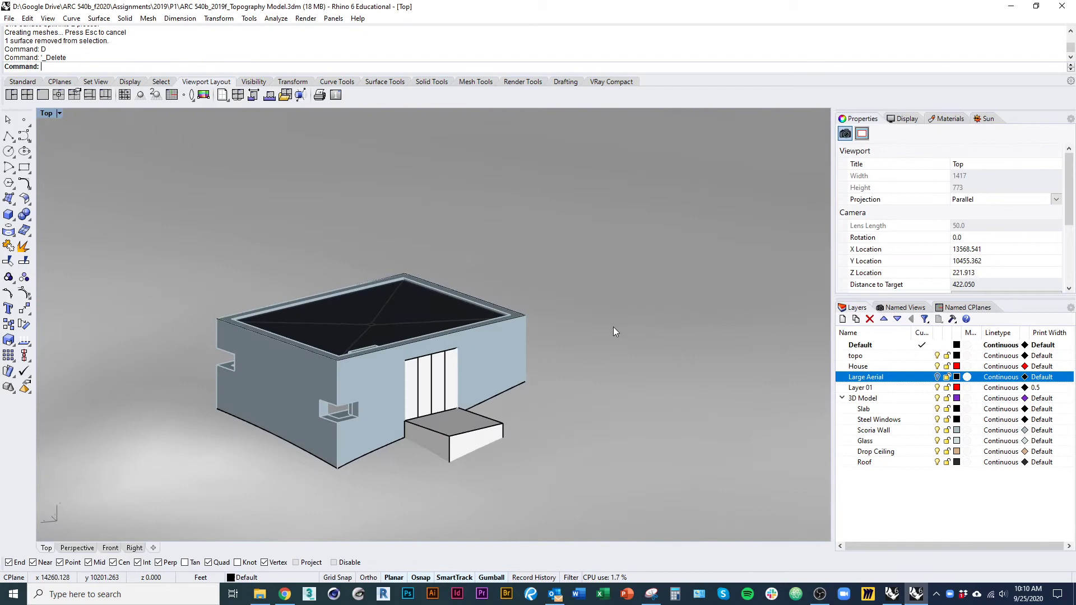
{"action": "left_click", "coordinate": [512, 319]}
{"action": "key", "text": "Delete"}
{"action": "right_click_drag", "start_coordinate": [534, 317], "coordinate": [555, 364], "text": "ctrl+shift"}
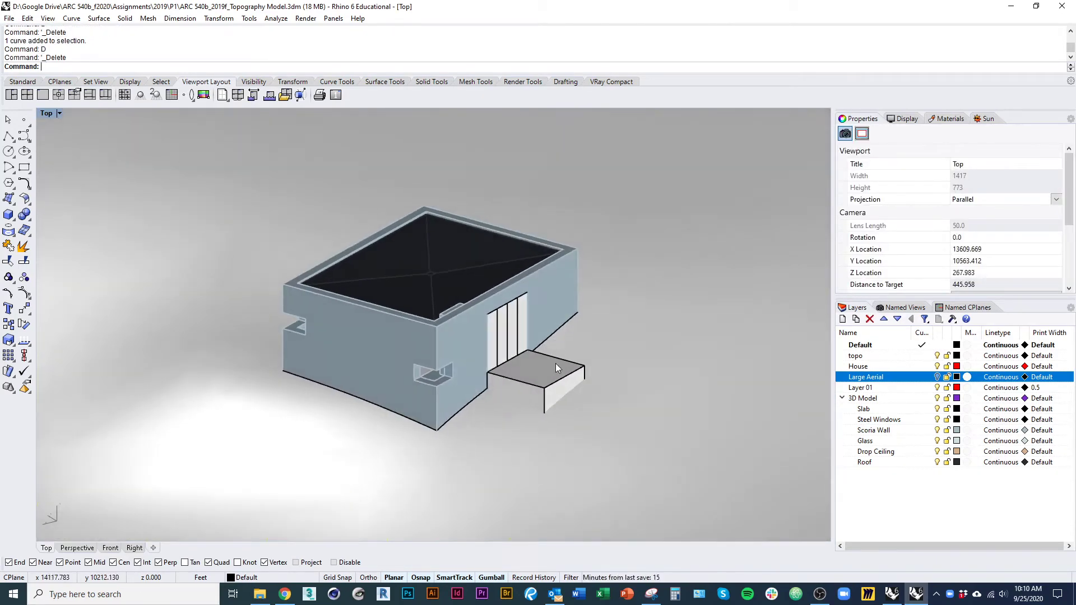
- Turn on the ground surface's control points and lower the one beside the wall with three small windows
{"action": "left_click", "coordinate": [466, 440]}
{"action": "right_click_drag", "start_coordinate": [466, 441], "coordinate": [200, 436], "text": "ctrl+shift"}
{"action": "scroll", "coordinate": [499, 369], "scroll_direction": "up", "scroll_amount": 7}
{"action": "right_click_drag", "start_coordinate": [510, 318], "coordinate": [507, 424], "text": "ctrl+shift"}
{"action": "scroll", "coordinate": [411, 401], "scroll_direction": "down", "scroll_amount": 6}
{"action": "key", "text": "F10"}
{"action": "right_click_drag", "start_coordinate": [332, 420], "coordinate": [269, 392], "text": "ctrl+shift"}
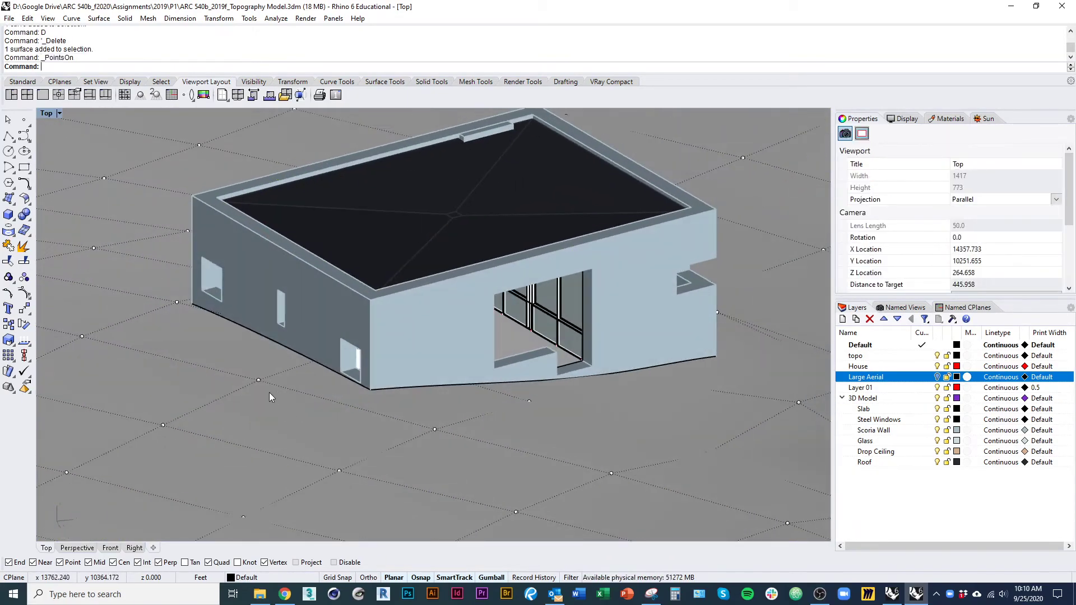
{"action": "left_click", "coordinate": [259, 380]}
{"action": "right_click_drag", "start_coordinate": [257, 349], "coordinate": [294, 297]}
{"action": "left_click_drag", "start_coordinate": [294, 296], "coordinate": [296, 310]}
{"action": "right_click_drag", "start_coordinate": [395, 338], "coordinate": [328, 375], "text": "ctrl+shift"}
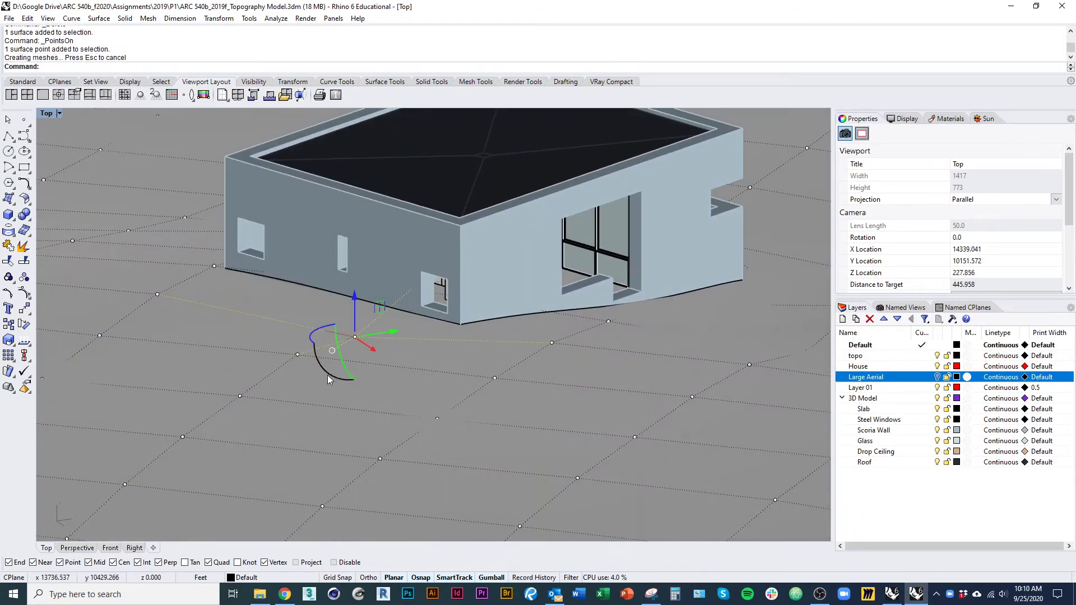
- Lower three more ground control points outside the wall with three small windows, and check the ground line around the house
{"action": "left_click", "coordinate": [295, 356]}
{"action": "left_click_drag", "start_coordinate": [297, 326], "coordinate": [297, 336]}
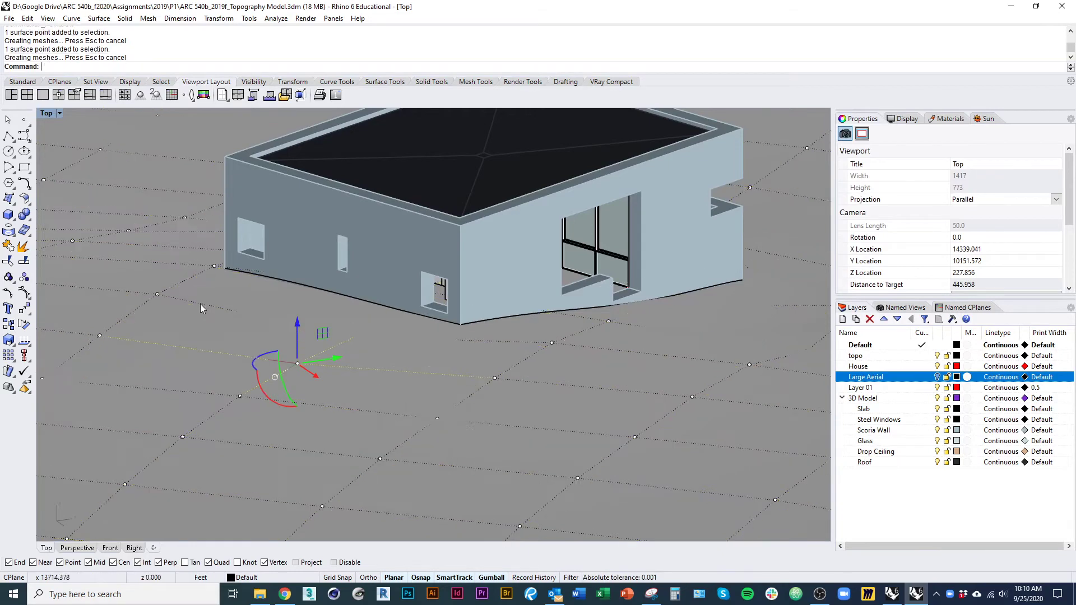
{"action": "left_click", "coordinate": [158, 295]}
{"action": "left_click_drag", "start_coordinate": [157, 268], "coordinate": [157, 284]}
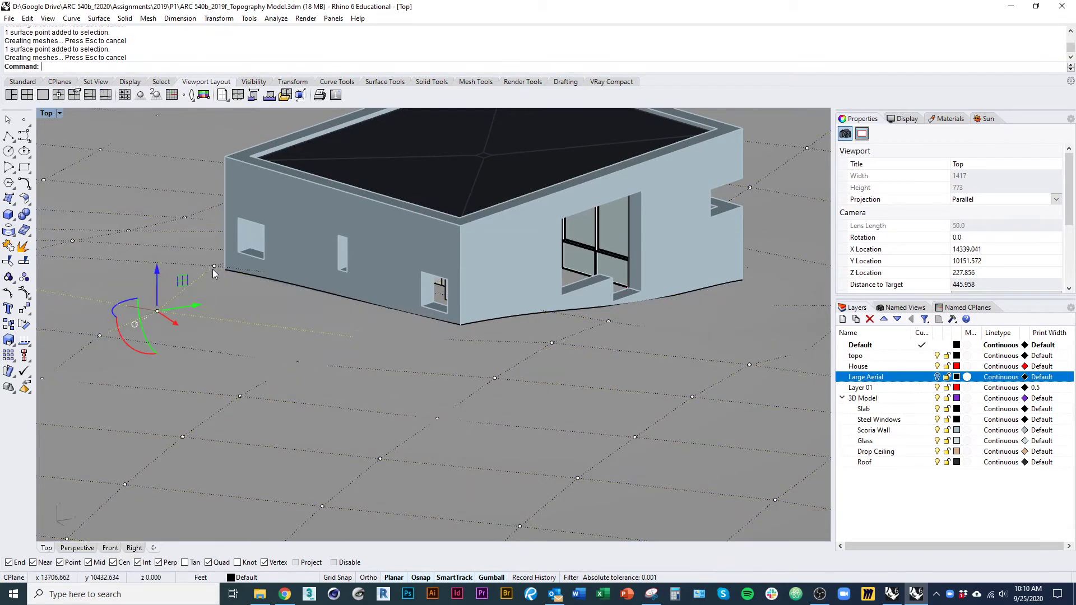
{"action": "left_click", "coordinate": [214, 266]}
{"action": "left_click_drag", "start_coordinate": [213, 236], "coordinate": [213, 243]}
{"action": "right_click_drag", "start_coordinate": [283, 286], "coordinate": [337, 362], "text": "ctrl+shift"}
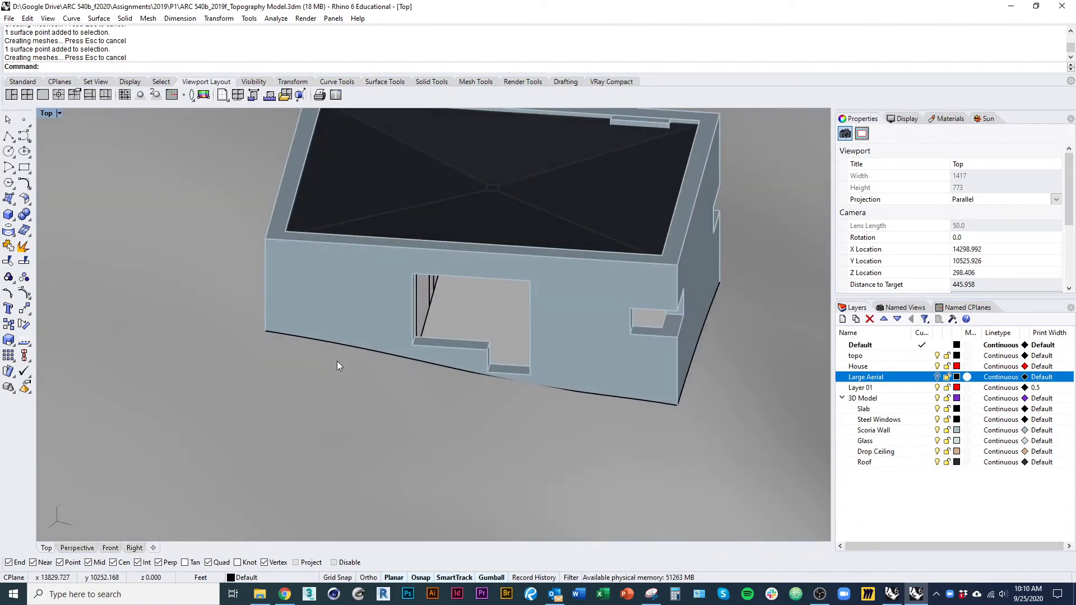
- Untrim the opening in the ground surface under the house, inspect the surface, and undo the untrim
{"action": "type", "text": "im"}
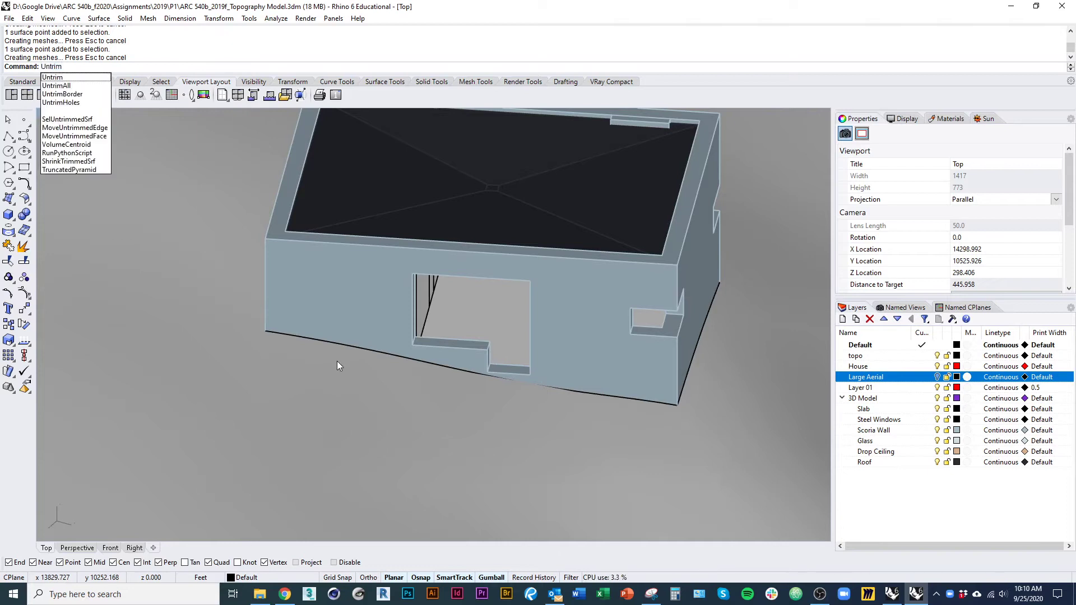
{"action": "key", "text": "Return"}
{"action": "left_click", "coordinate": [336, 345]}
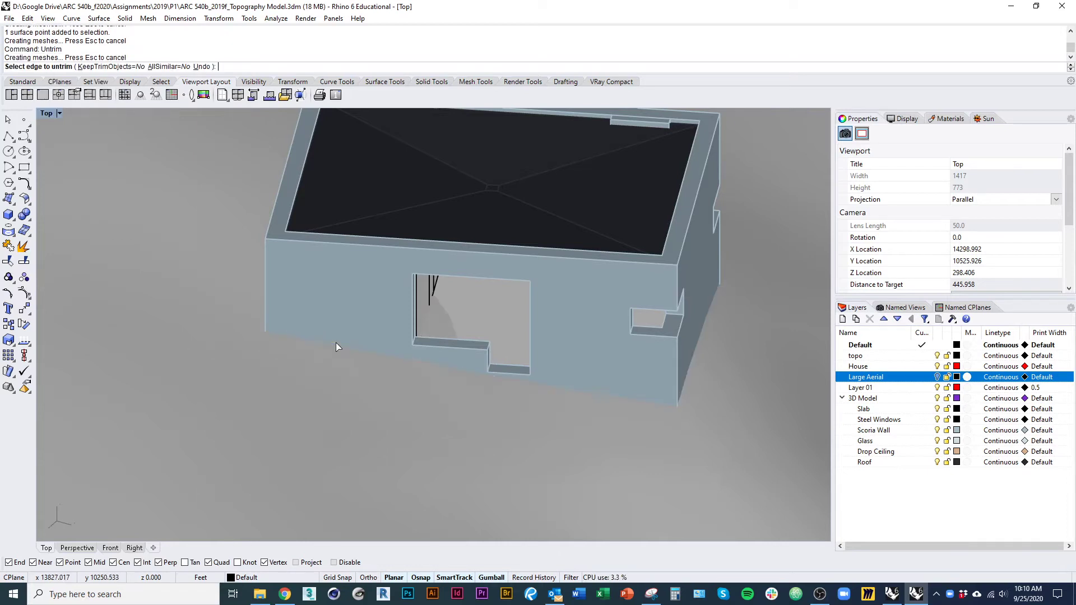
{"action": "right_click_drag", "start_coordinate": [335, 345], "coordinate": [443, 362], "text": "ctrl+shift"}
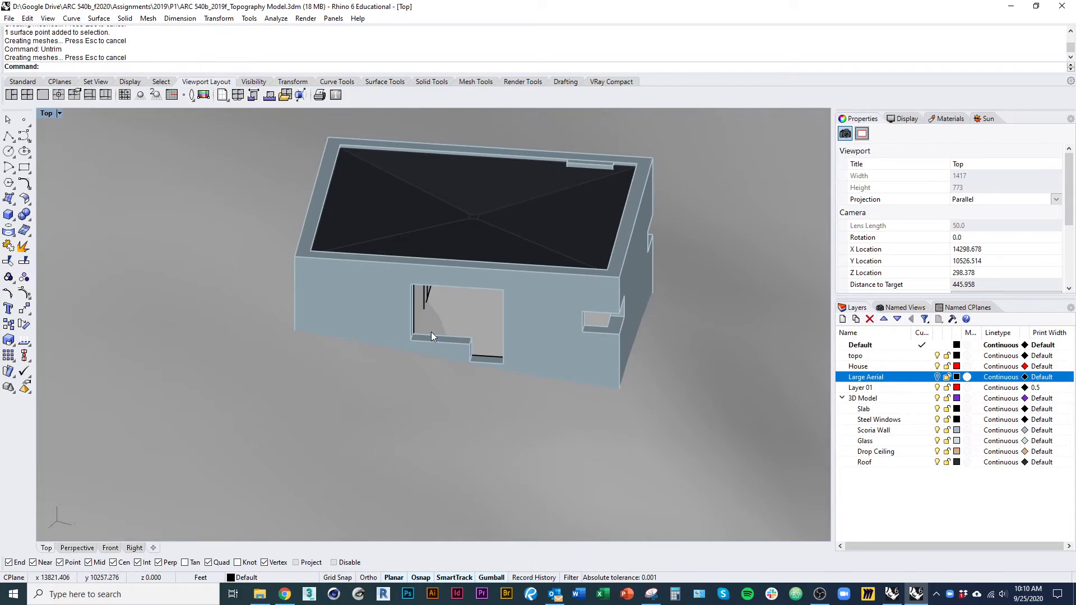
{"action": "left_click", "coordinate": [431, 336]}
{"action": "right_click_drag", "start_coordinate": [576, 414], "coordinate": [431, 423], "text": "ctrl+shift"}
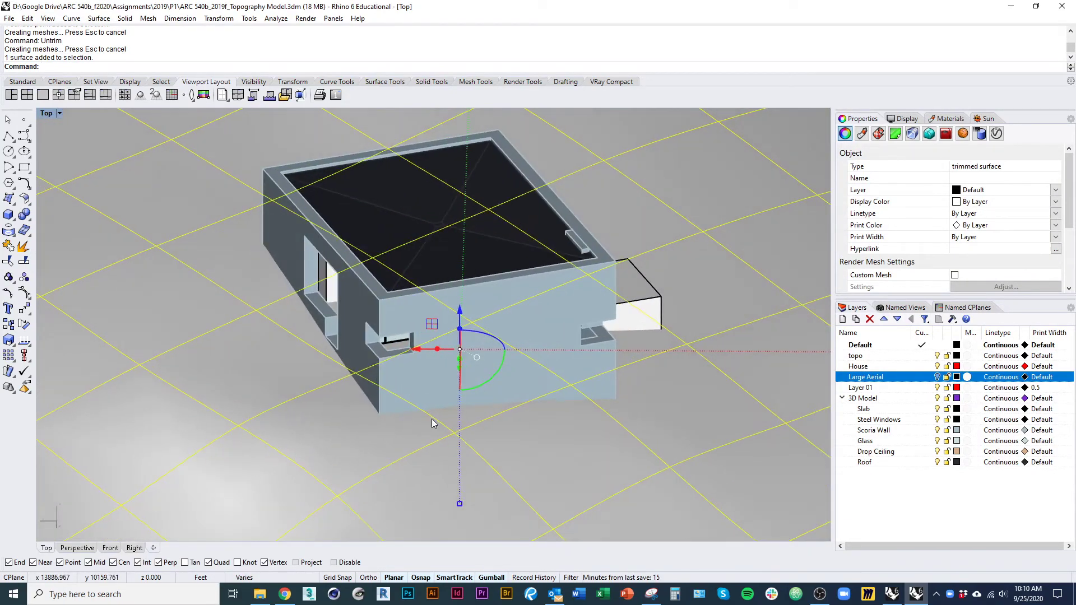
{"action": "right_click_drag", "start_coordinate": [385, 184], "coordinate": [348, 405], "text": "ctrl+shift"}
{"action": "key", "text": "ctrl+z"}
- Return to the Top view and turn off the Roof and Drop Ceiling layers to expose the floor plan
{"action": "right_click_drag", "start_coordinate": [354, 446], "coordinate": [593, 353], "text": "ctrl+shift"}
{"action": "right_click_drag", "start_coordinate": [358, 322], "coordinate": [596, 289], "text": "ctrl+shift"}
{"action": "right_click_drag", "start_coordinate": [504, 314], "coordinate": [513, 345]}
{"action": "scroll", "coordinate": [499, 331], "scroll_direction": "down", "scroll_amount": 2}
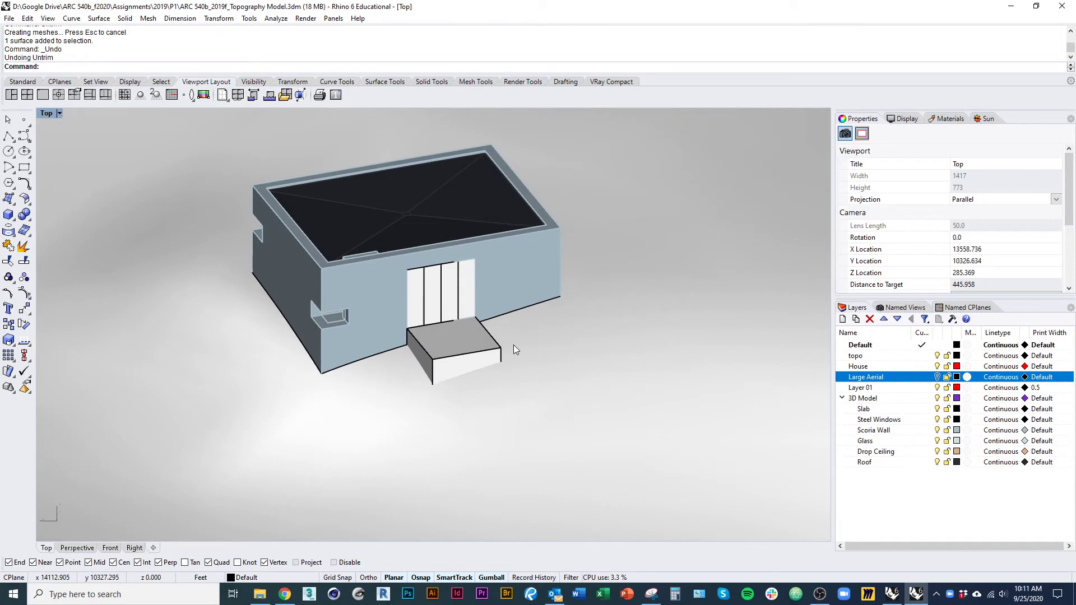
{"action": "type", "text": "Top"}
{"action": "key", "text": "Return"}
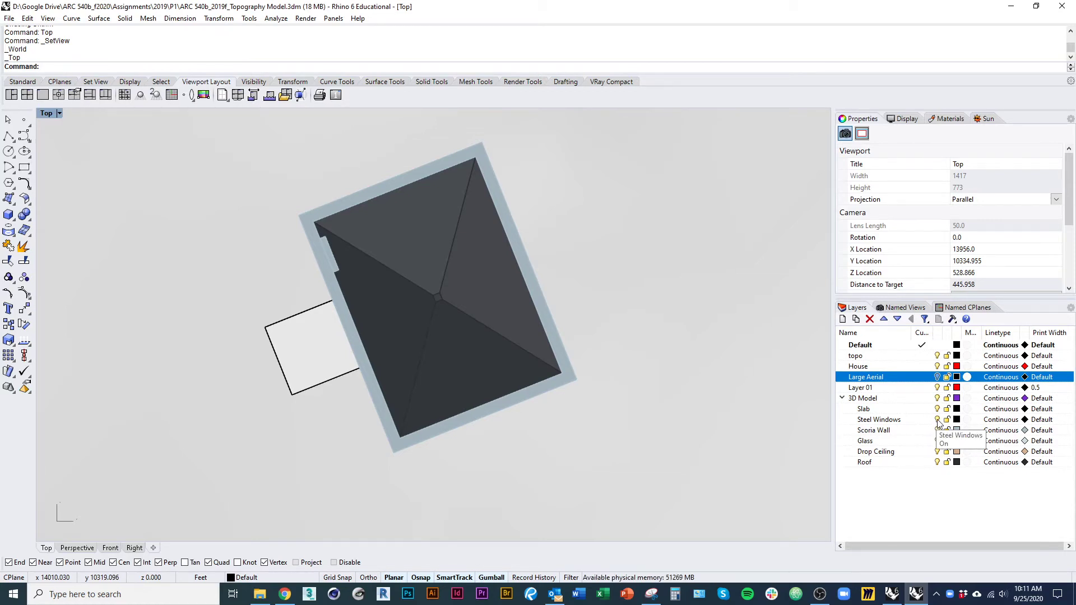
{"action": "left_click", "coordinate": [937, 462]}
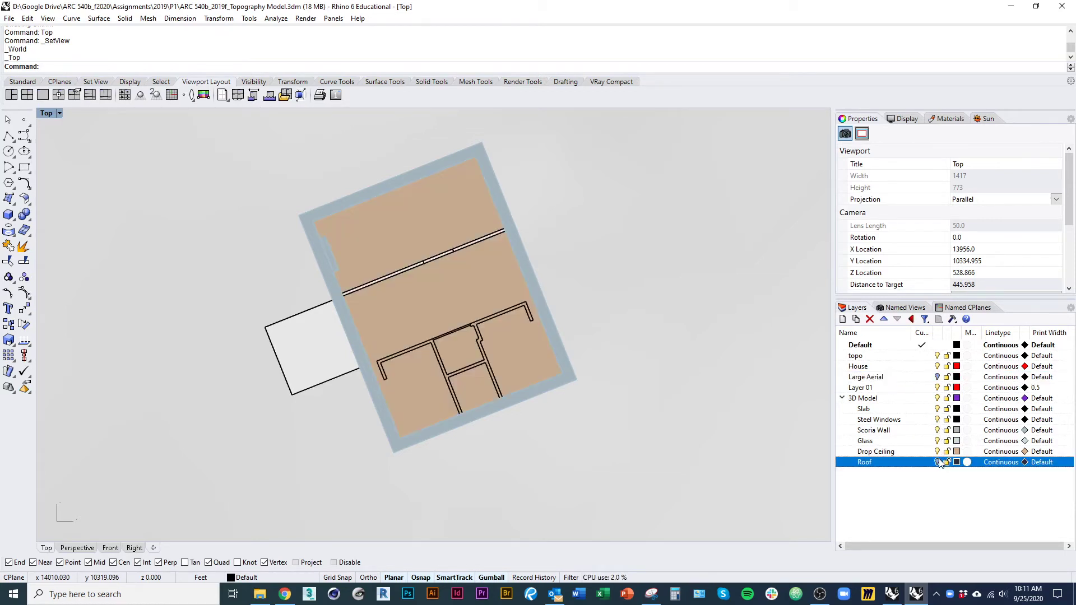
{"action": "left_click", "coordinate": [936, 451]}
{"action": "right_click_drag", "start_coordinate": [448, 380], "coordinate": [487, 365]}
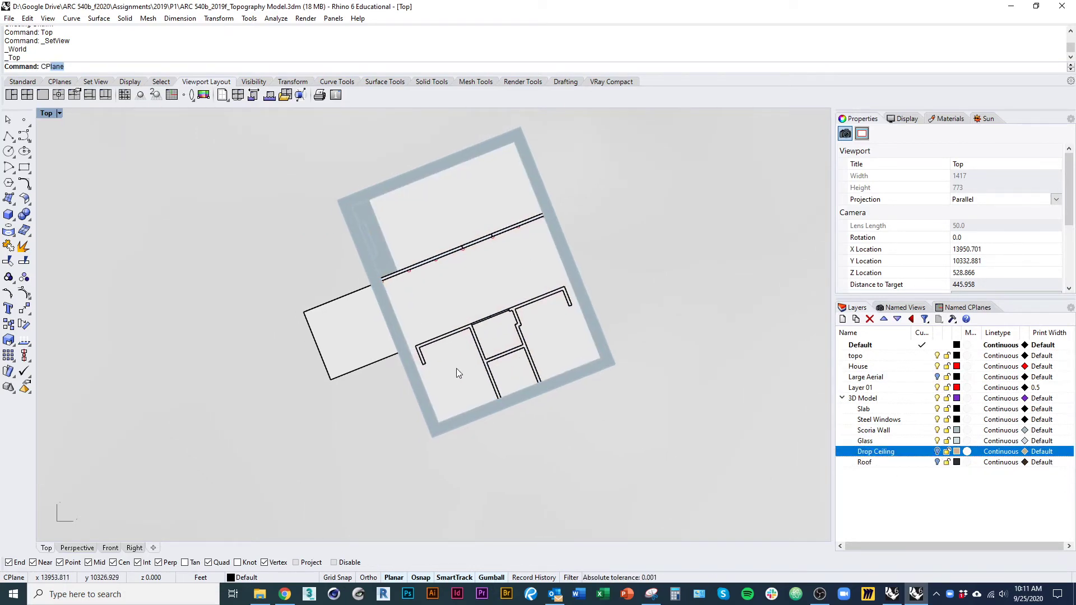
- Set a three-point construction plane with its origin at the inside corner of the house slab and its axes along the slab edges
{"action": "type", "text": "CPlan"}
{"action": "key", "text": "Return"}
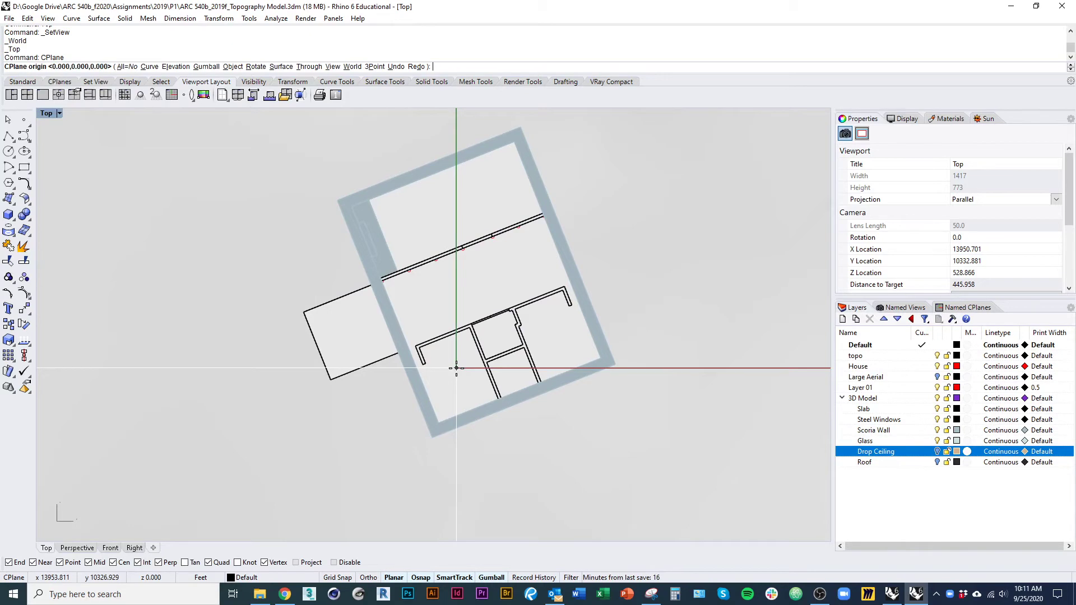
{"action": "left_click", "coordinate": [373, 69]}
{"action": "right_click_drag", "start_coordinate": [527, 321], "coordinate": [243, 288], "text": "ctrl+shift"}
{"action": "scroll", "coordinate": [365, 207], "scroll_direction": "up", "scroll_amount": 15}
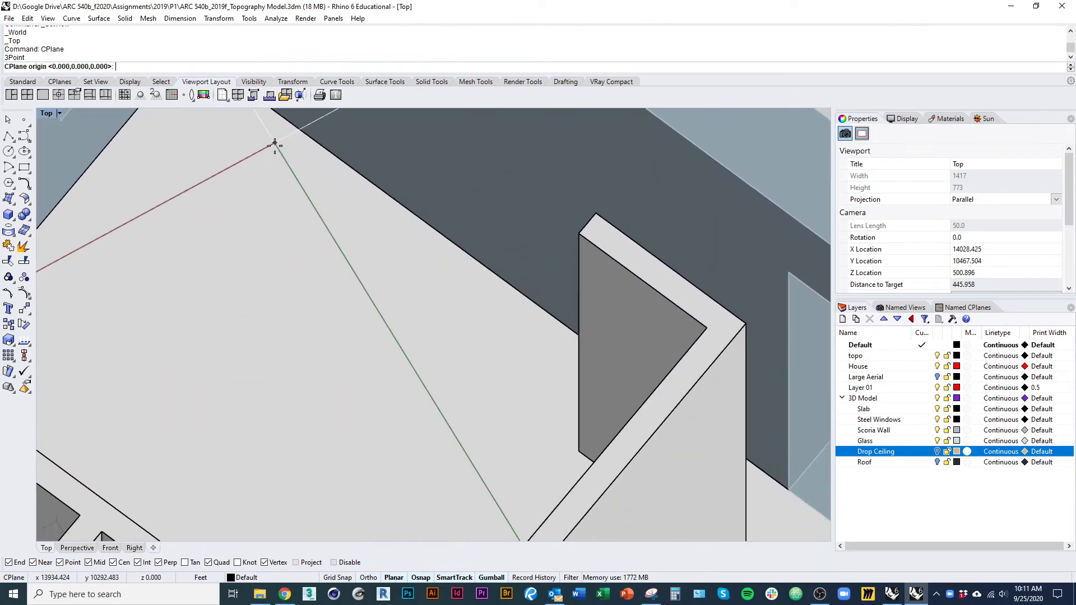
{"action": "right_click_drag", "start_coordinate": [275, 144], "coordinate": [338, 210], "text": "ctrl+shift"}
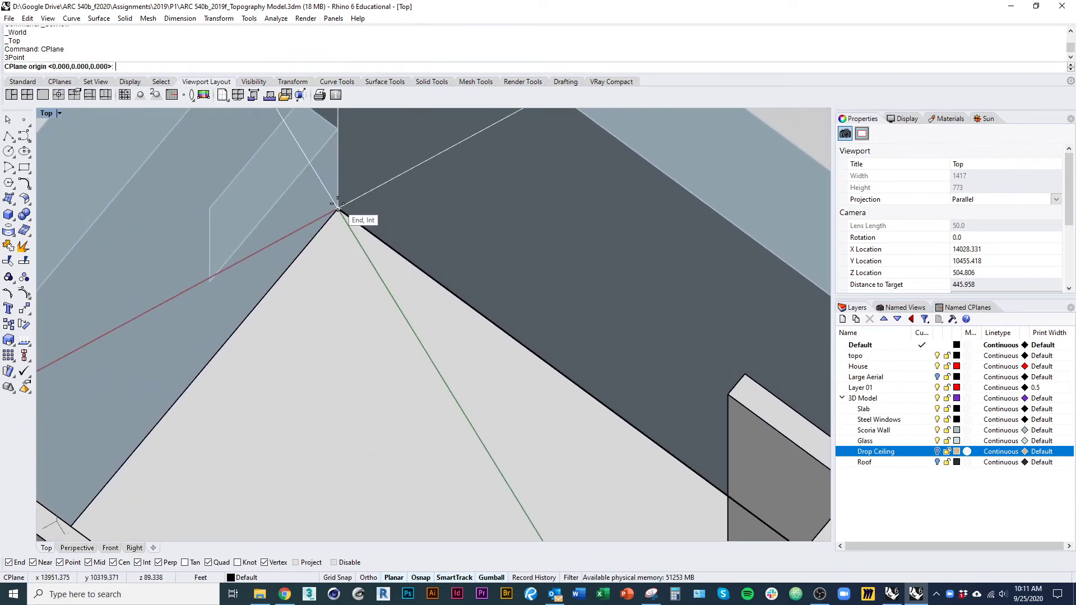
{"action": "left_click", "coordinate": [338, 209]}
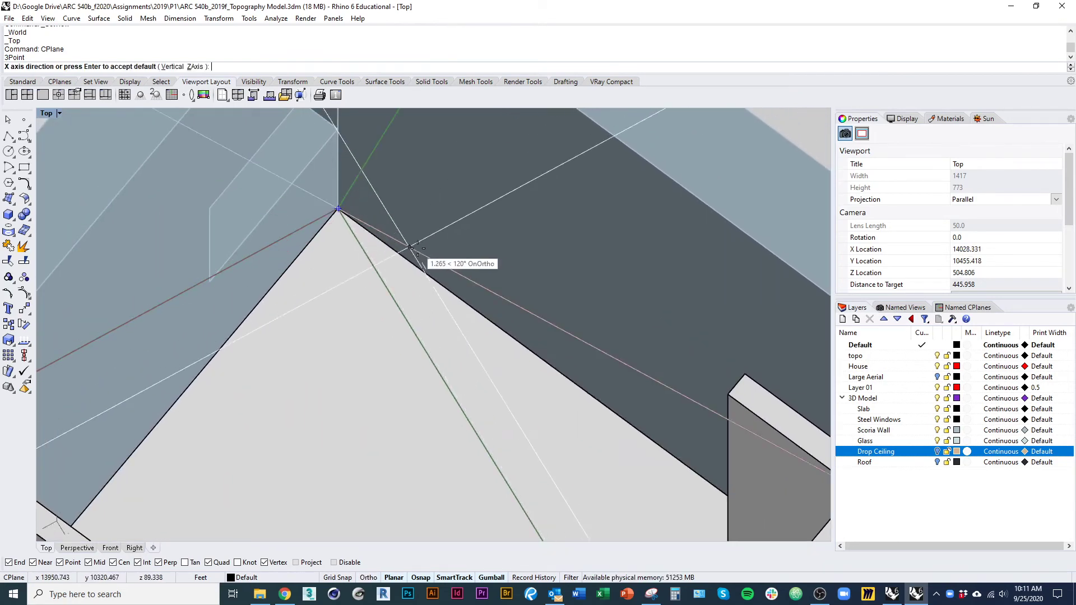
{"action": "left_click", "coordinate": [269, 288]}
{"action": "left_click", "coordinate": [480, 325]}
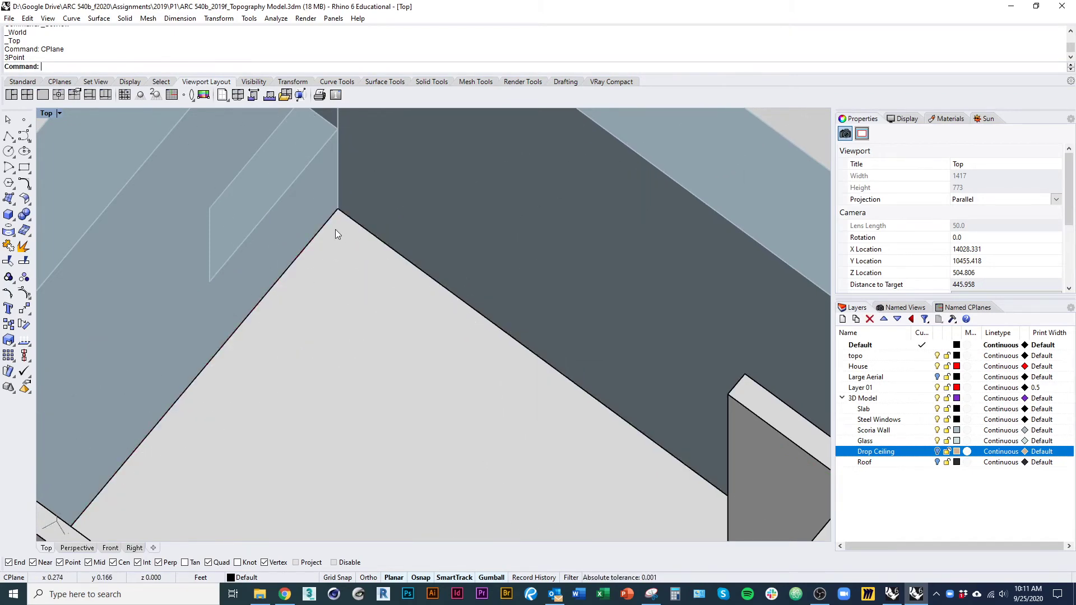
- Examine the new construction plane's grid and axes around the house in Wireframe display
{"action": "scroll", "coordinate": [341, 269], "scroll_direction": "down", "scroll_amount": 10}
{"action": "right_click_drag", "start_coordinate": [345, 309], "coordinate": [314, 258], "text": "ctrl+shift"}
{"action": "right_click_drag", "start_coordinate": [389, 303], "coordinate": [375, 286], "text": "ctrl+shift"}
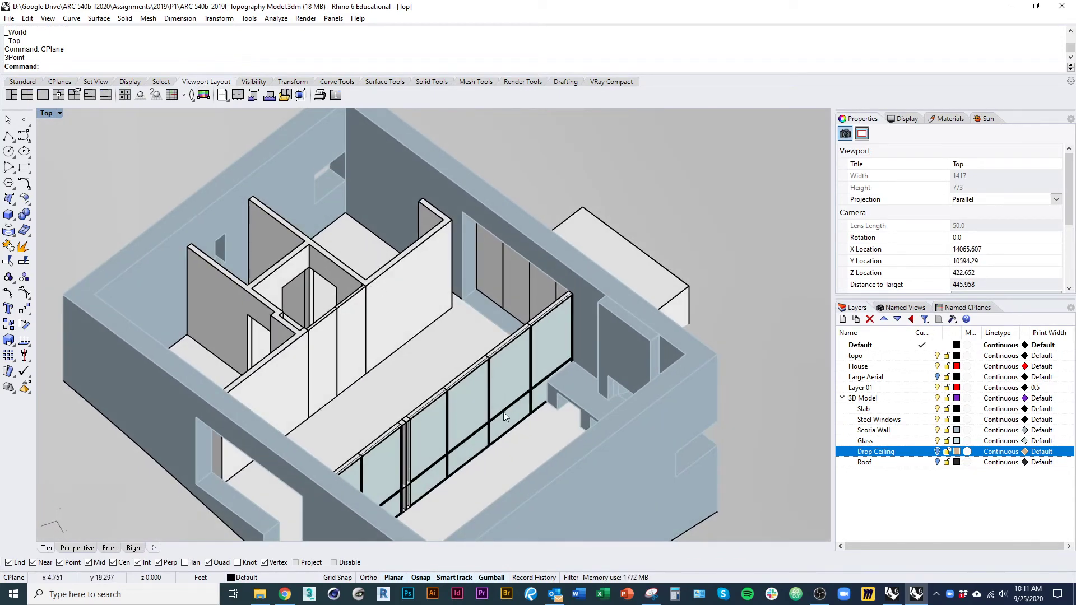
{"action": "right_click_drag", "start_coordinate": [341, 355], "coordinate": [633, 387], "text": "ctrl+shift"}
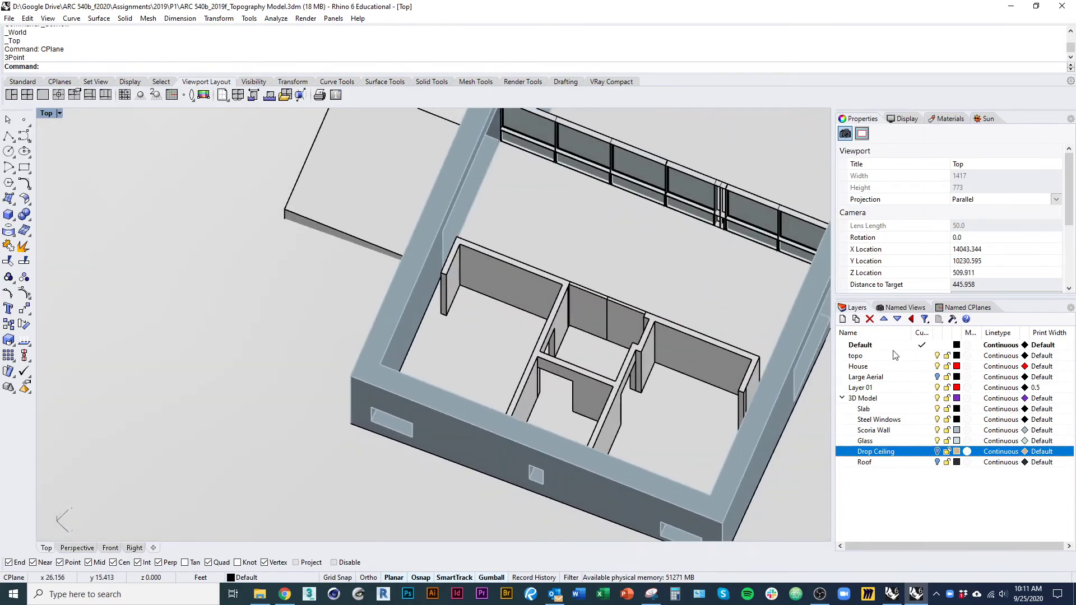
{"action": "scroll", "coordinate": [438, 368], "scroll_direction": "down", "scroll_amount": 4}
{"action": "right_click_drag", "start_coordinate": [487, 350], "coordinate": [487, 294]}
{"action": "key", "text": "ctrl+alt+w"}
{"action": "scroll", "coordinate": [490, 333], "scroll_direction": "down", "scroll_amount": 7}
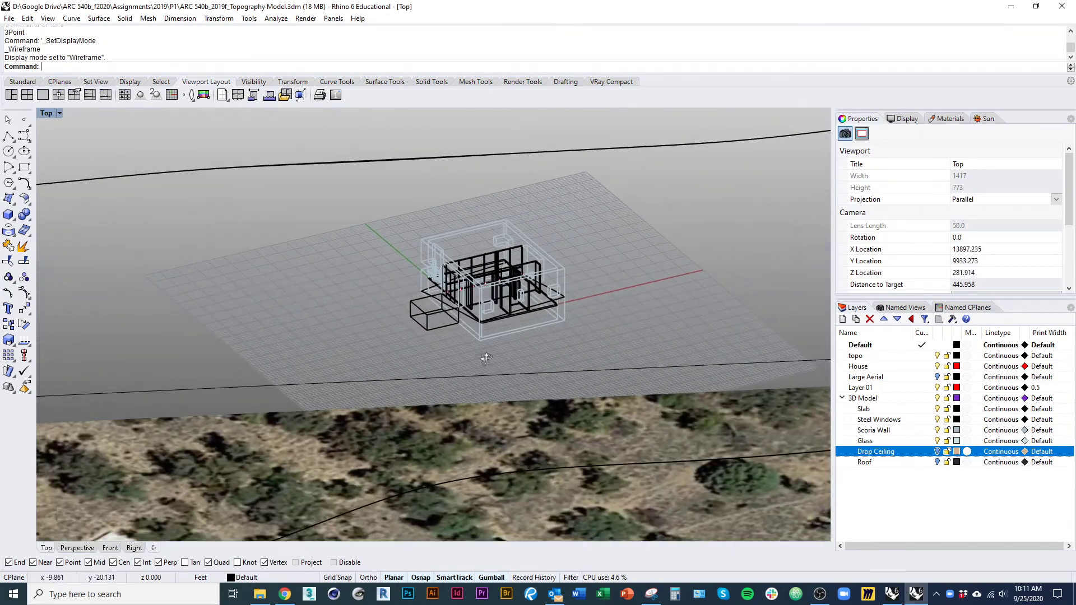
{"action": "right_click_drag", "start_coordinate": [483, 355], "coordinate": [496, 341], "text": "ctrl+shift"}
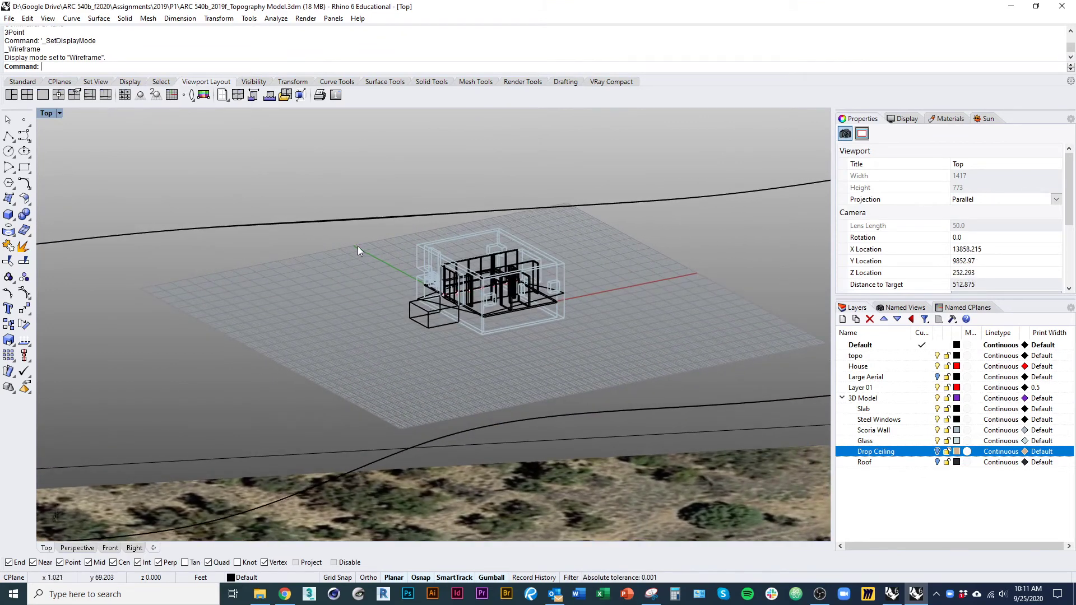
{"action": "right_click_drag", "start_coordinate": [530, 256], "coordinate": [452, 292], "text": "ctrl+shift"}
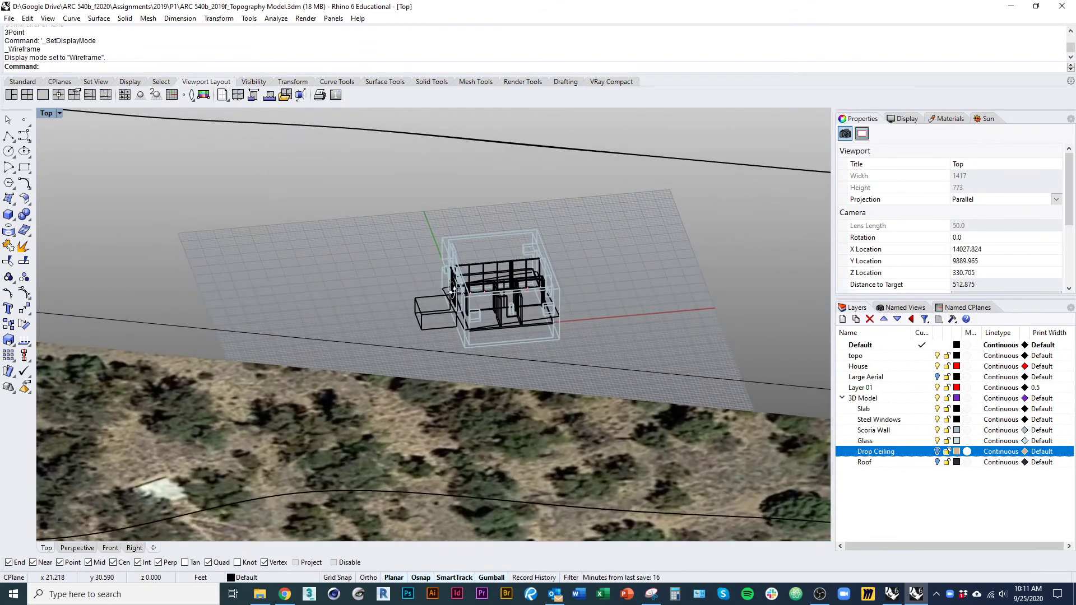
{"action": "right_click_drag", "start_coordinate": [457, 363], "coordinate": [528, 356], "text": "ctrl+shift"}
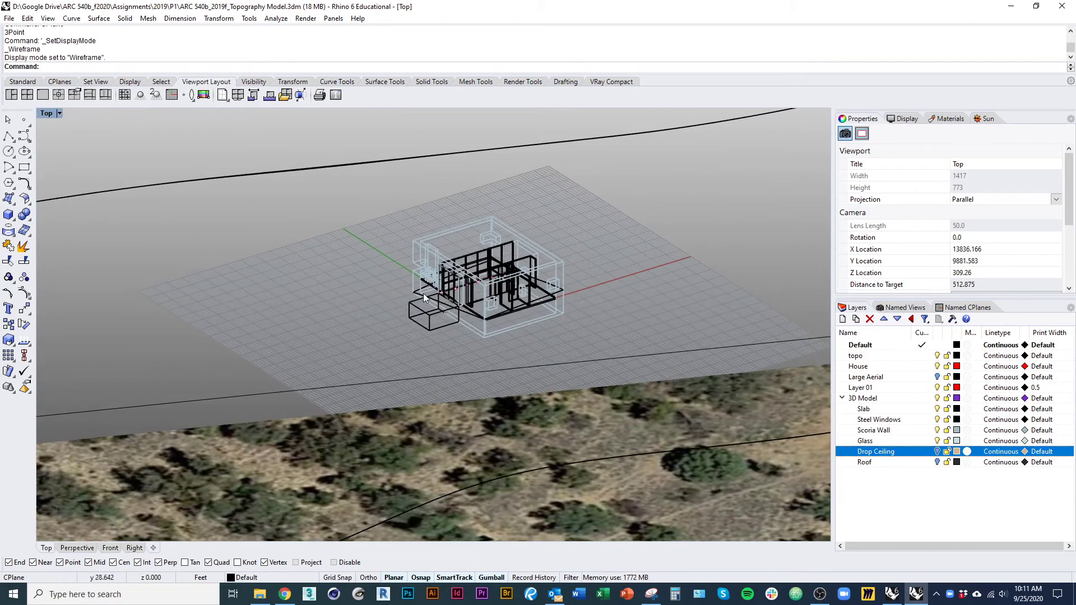
- Save the house-aligned construction plane as a named construction plane called CPlane 01
{"action": "left_click", "coordinate": [967, 308]}
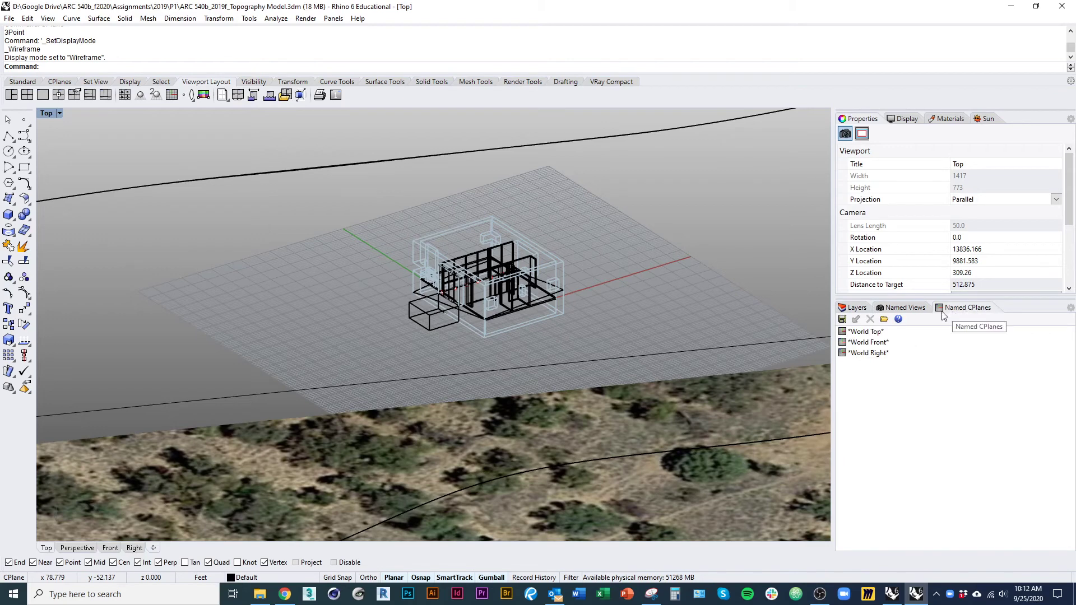
{"action": "left_click", "coordinate": [843, 319]}
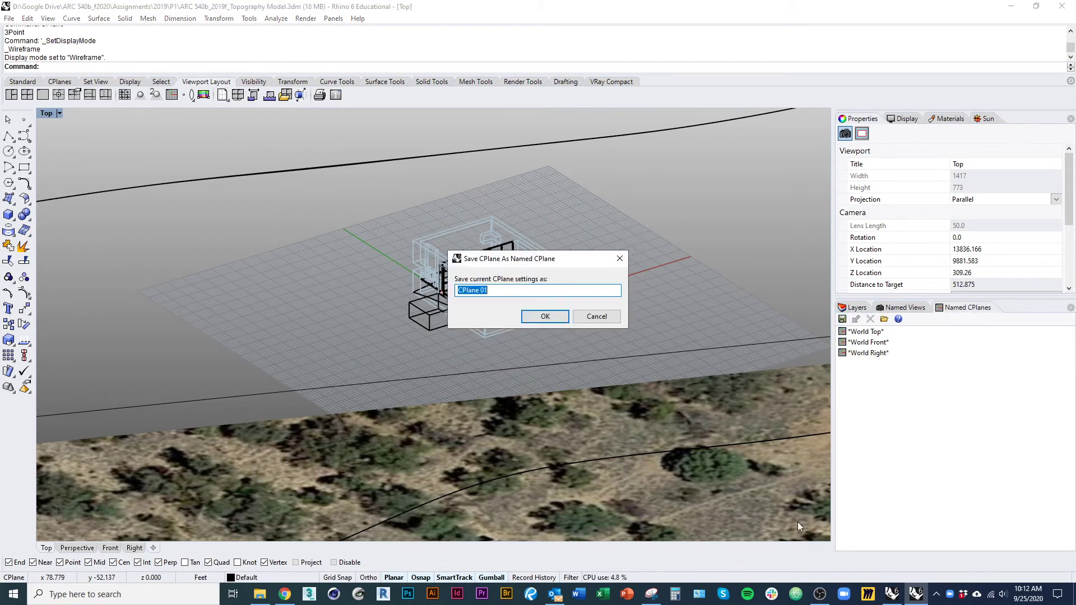
{"action": "left_click", "coordinate": [535, 318]}
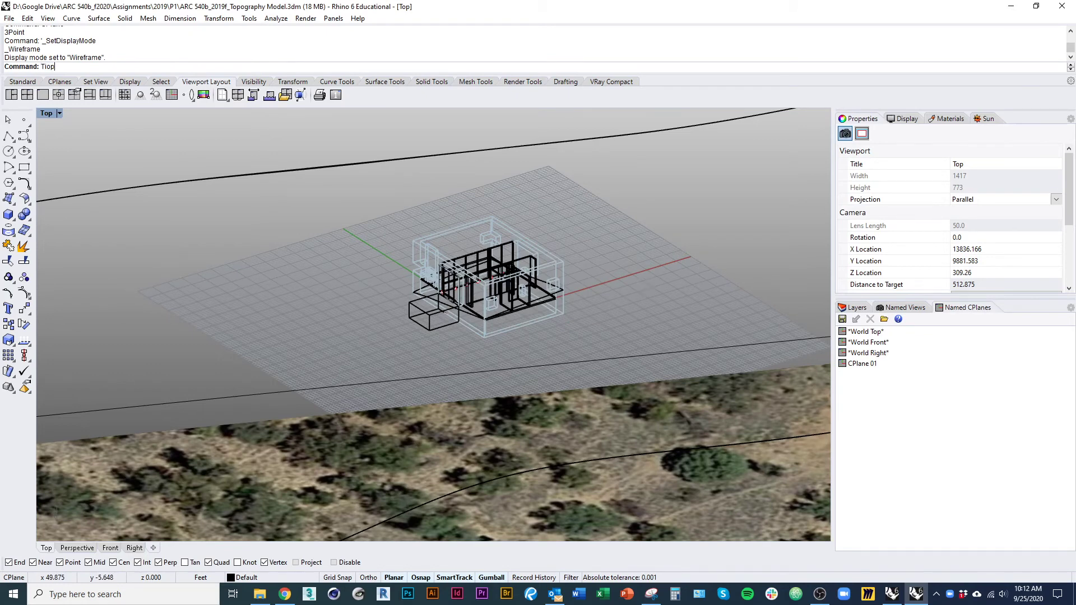
- Reset the view to the world Top view and orbit to show the world construction plane grid near the house
{"action": "key", "text": "Escape"}
{"action": "type", "text": "Top"}
{"action": "key", "text": "Return"}
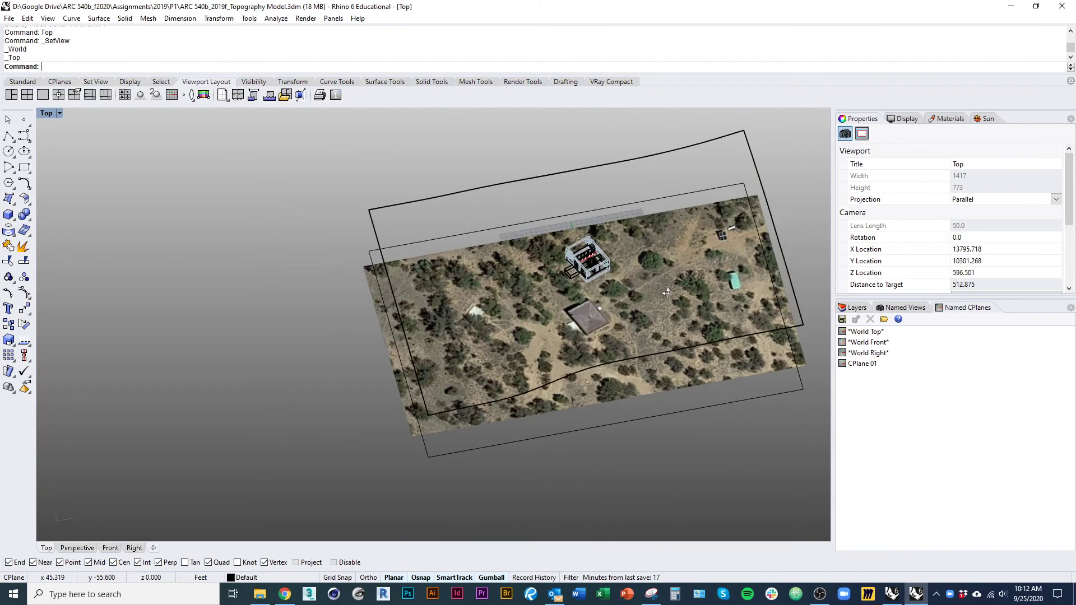
{"action": "right_click_drag", "start_coordinate": [667, 293], "coordinate": [661, 275], "text": "ctrl+shift"}
{"action": "scroll", "coordinate": [606, 218], "scroll_direction": "up", "scroll_amount": 10}
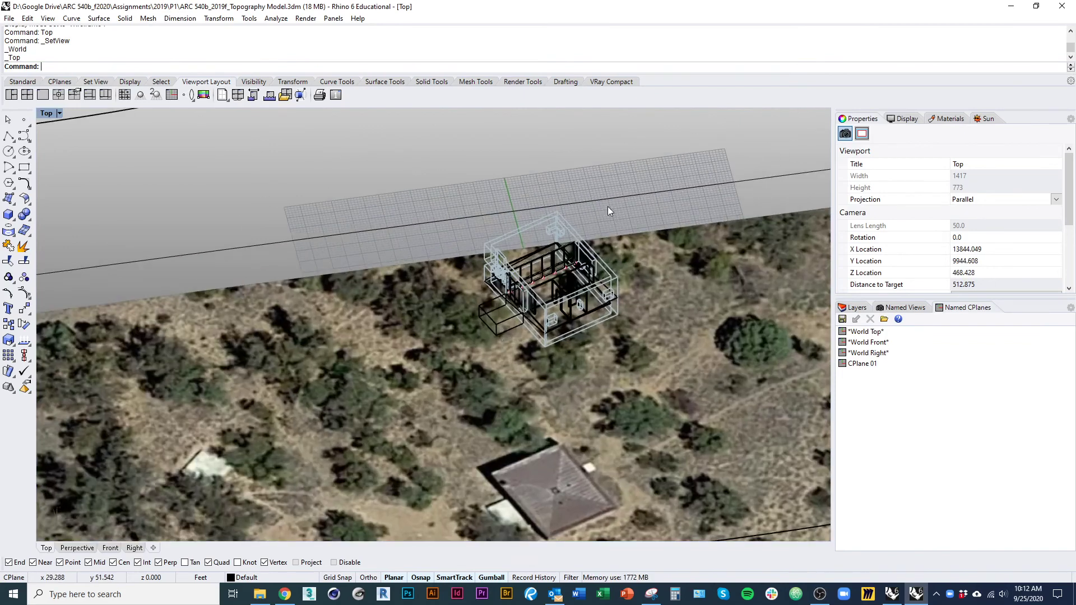
{"action": "type", "text": "pl"}
{"action": "key", "text": "Return"}
{"action": "left_click", "coordinate": [617, 277]}
{"action": "key", "text": "shift"}
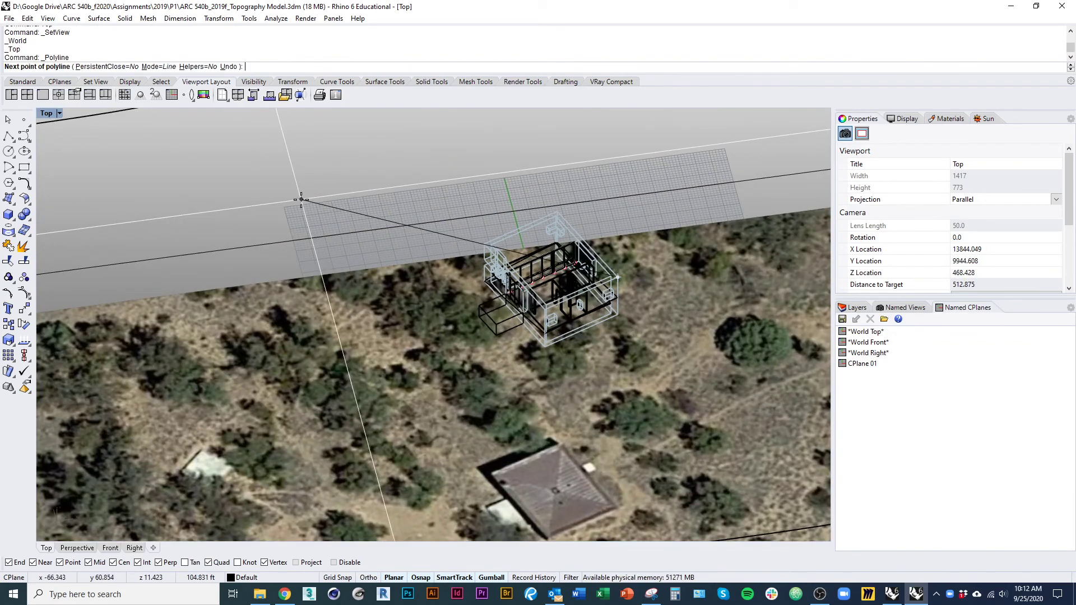
{"action": "key", "text": "Escape"}
{"action": "scroll", "coordinate": [431, 331], "scroll_direction": "down", "scroll_amount": 5}
{"action": "right_click_drag", "start_coordinate": [465, 378], "coordinate": [482, 421], "text": "ctrl+shift"}
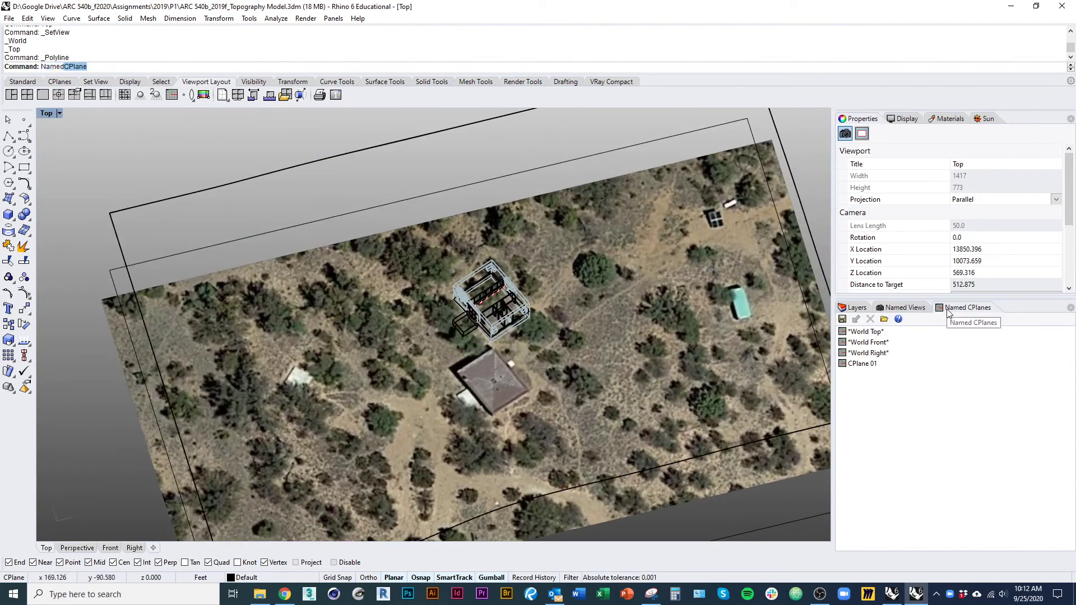
- Restore the saved construction plane CPlane 01 and show its grid around the house
{"action": "key", "text": "Escape"}
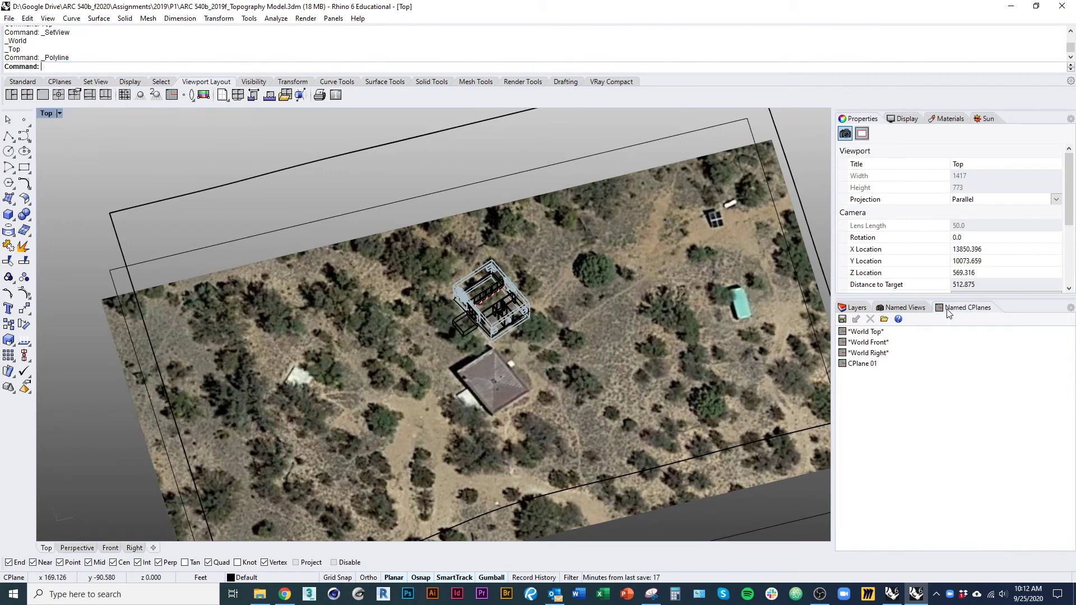
{"action": "left_click", "coordinate": [862, 364]}
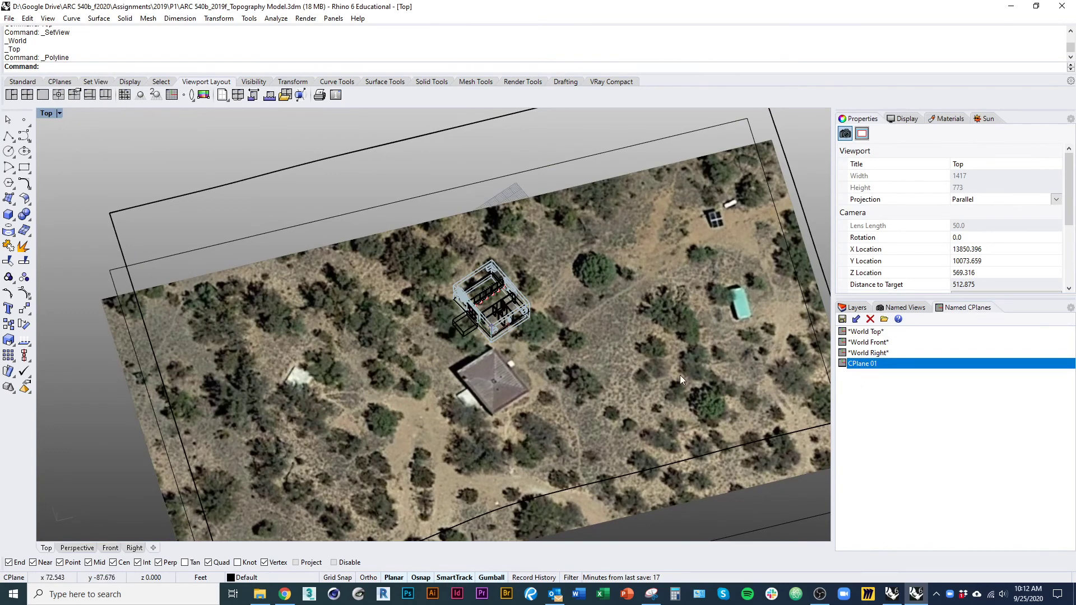
{"action": "right_click_drag", "start_coordinate": [680, 375], "coordinate": [650, 314], "text": "ctrl+shift"}
{"action": "scroll", "coordinate": [536, 375], "scroll_direction": "up", "scroll_amount": 9}
{"action": "right_click_drag", "start_coordinate": [503, 315], "coordinate": [596, 308], "text": "ctrl+shift"}
- Draw a test polyline around the house on CPlane 01, with its segments parallel to the plane's axes
{"action": "right_click", "coordinate": [678, 276]}
{"action": "left_click", "coordinate": [680, 281]}
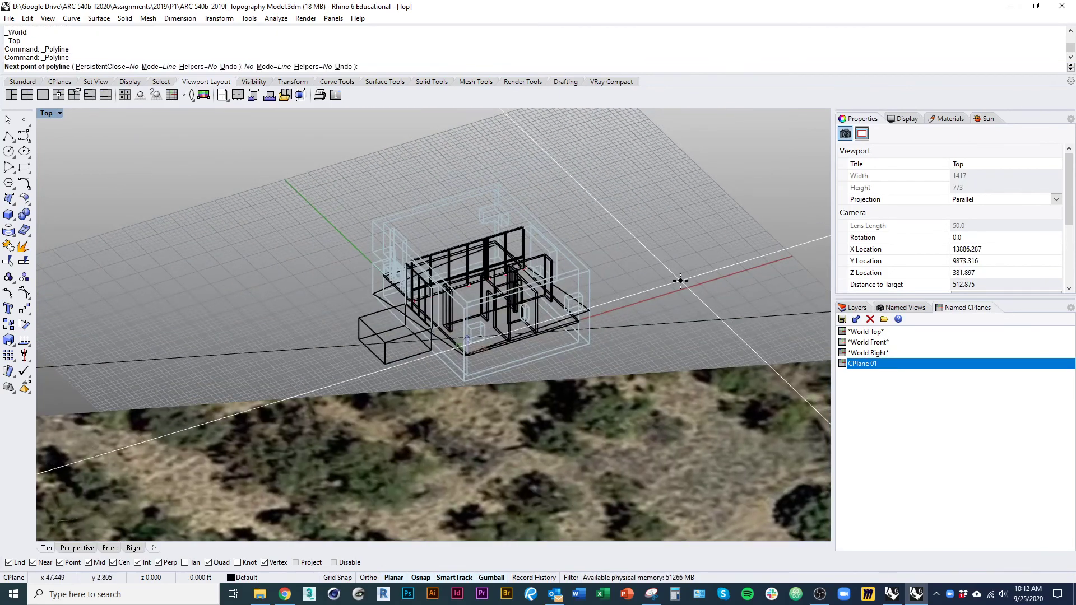
{"action": "left_click", "coordinate": [593, 197]}
{"action": "left_click", "coordinate": [290, 288]}
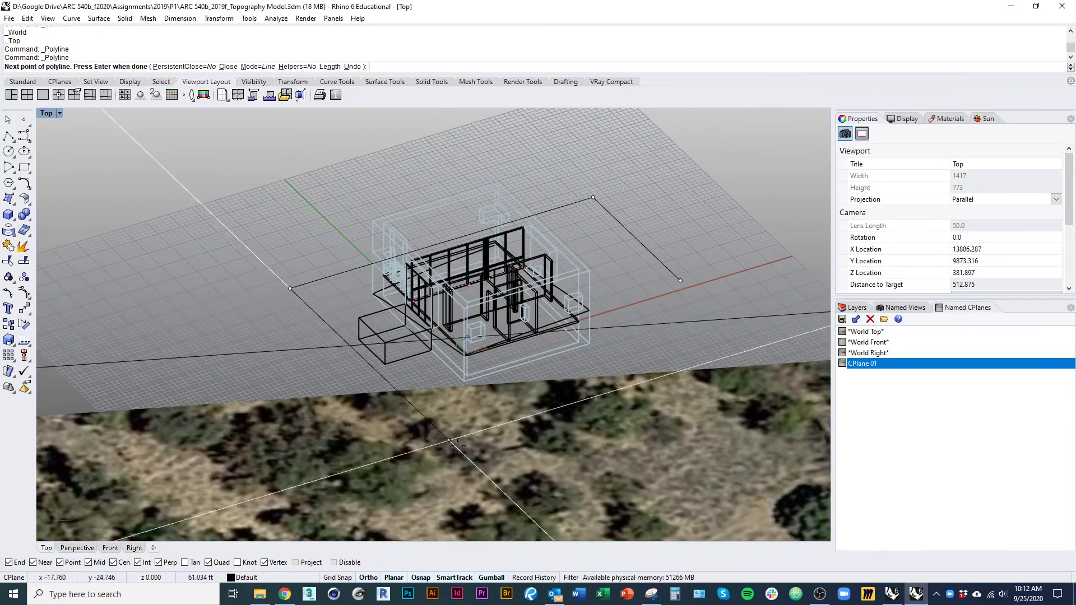
{"action": "left_click", "coordinate": [485, 475]}
{"action": "left_click", "coordinate": [740, 399]}
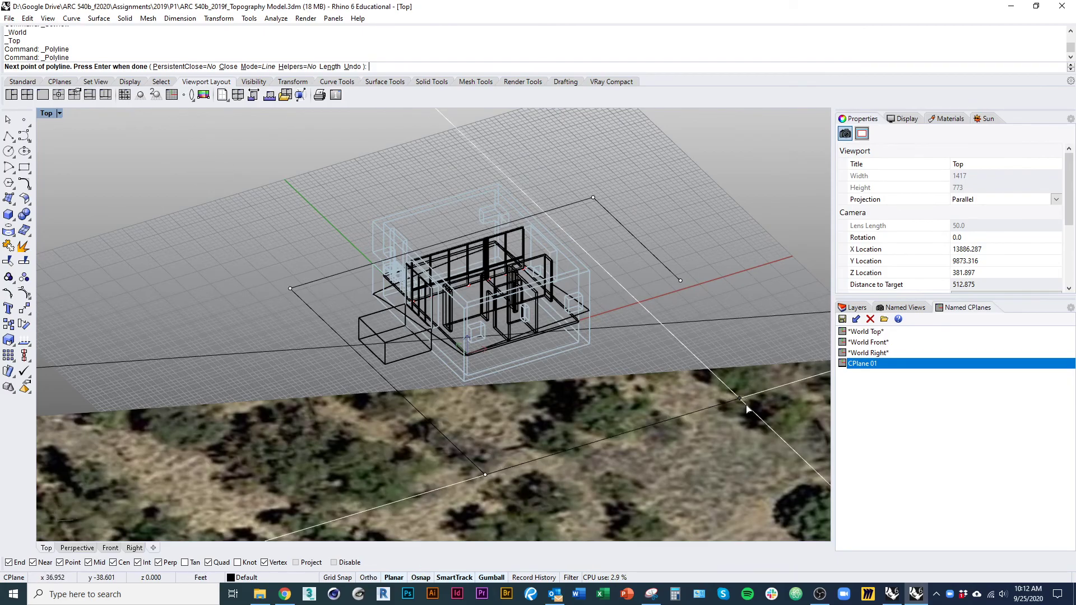
{"action": "left_click", "coordinate": [645, 295]}
{"action": "right_click", "coordinate": [646, 295]}
- Switch the viewport to Shaded display and delete the test polyline around the house
{"action": "mouse_move", "coordinate": [646, 295]}
{"action": "right_mouse_down", "text": "ctrl+shift"}
{"action": "mouse_move", "coordinate": [653, 387]}
{"action": "mouse_move", "coordinate": [651, 279]}
{"action": "mouse_move", "coordinate": [624, 250]}
{"action": "mouse_move", "coordinate": [502, 271]}
{"action": "mouse_move", "coordinate": [754, 252]}
{"action": "mouse_move", "coordinate": [698, 346]}
{"action": "mouse_move", "coordinate": [697, 276]}
{"action": "mouse_move", "coordinate": [472, 299]}
{"action": "mouse_move", "coordinate": [543, 308]}
{"action": "right_mouse_up", "text": "ctrl+shift"}
{"action": "key", "text": "ctrl+alt+s"}
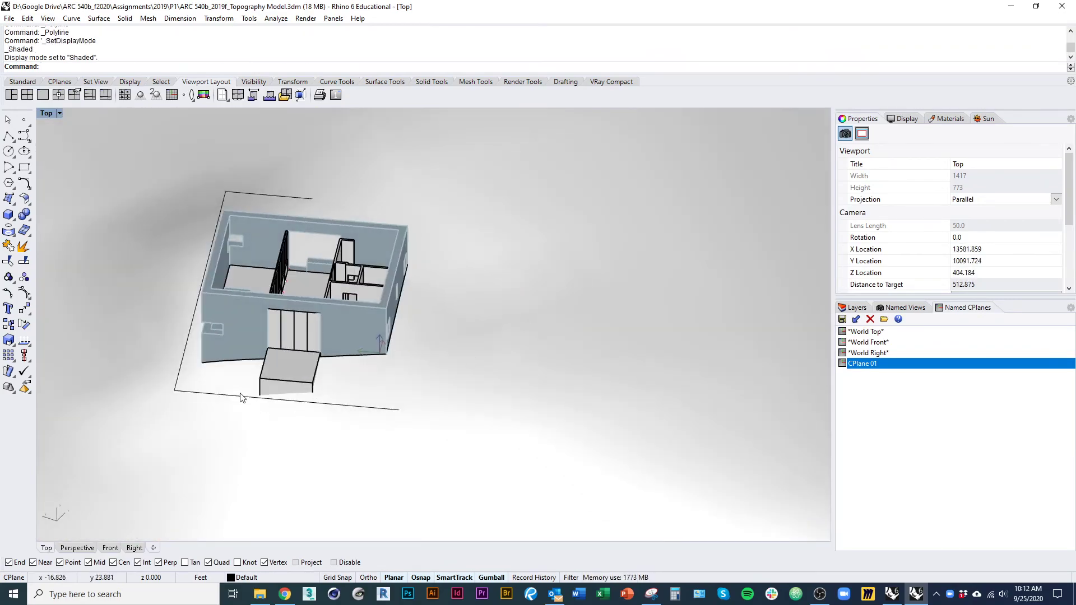
{"action": "left_click", "coordinate": [241, 396]}
{"action": "type", "text": "d"}
{"action": "key", "text": "Return"}
- Show the layer list again and examine the roofless house and its interior walls from several angles
{"action": "right_click_drag", "start_coordinate": [241, 396], "coordinate": [354, 373], "text": "ctrl+shift"}
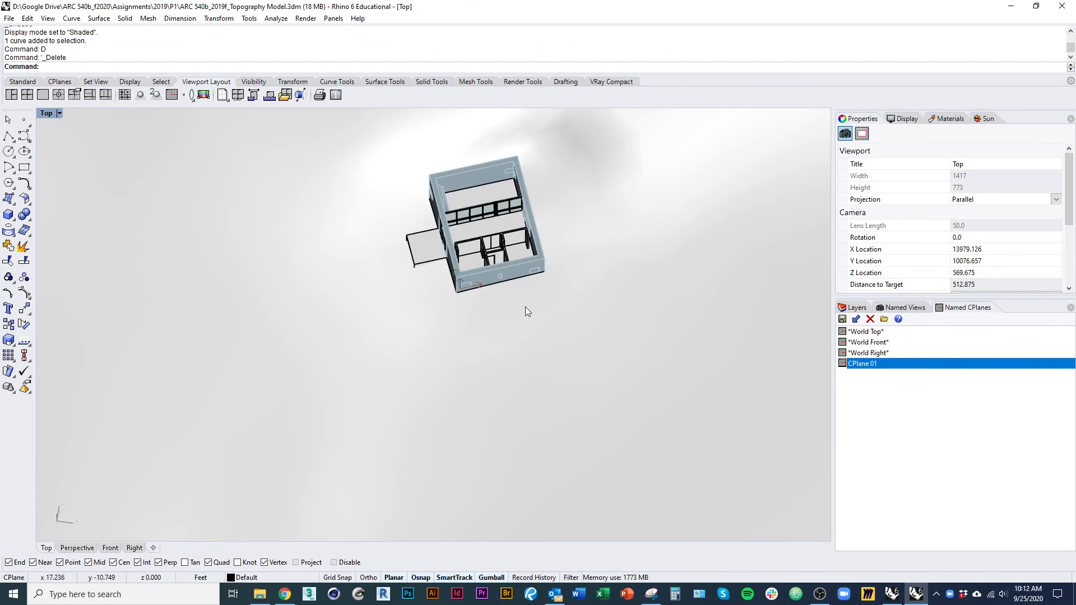
{"action": "right_click_drag", "start_coordinate": [526, 307], "coordinate": [514, 345]}
{"action": "left_click", "coordinate": [856, 308]}
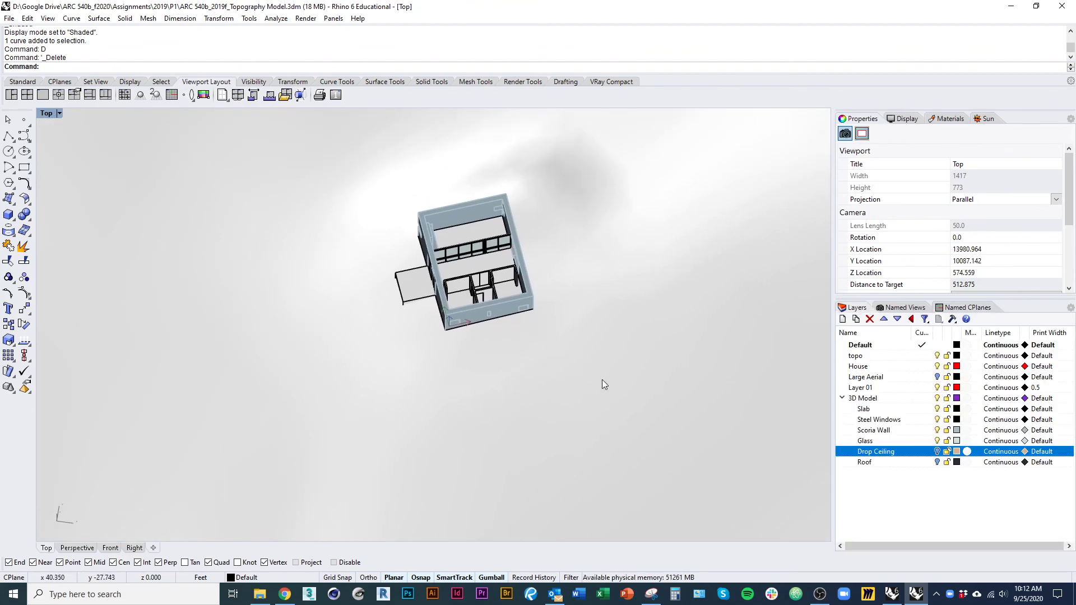
{"action": "right_click_drag", "start_coordinate": [601, 379], "coordinate": [595, 270], "text": "ctrl+shift"}
{"action": "scroll", "coordinate": [445, 311], "scroll_direction": "up", "scroll_amount": 4}
{"action": "right_click_drag", "start_coordinate": [456, 317], "coordinate": [504, 372]}
{"action": "scroll", "coordinate": [474, 317], "scroll_direction": "up", "scroll_amount": 7}
{"action": "right_click_drag", "start_coordinate": [462, 417], "coordinate": [462, 437]}
{"action": "right_click_drag", "start_coordinate": [424, 367], "coordinate": [501, 440]}
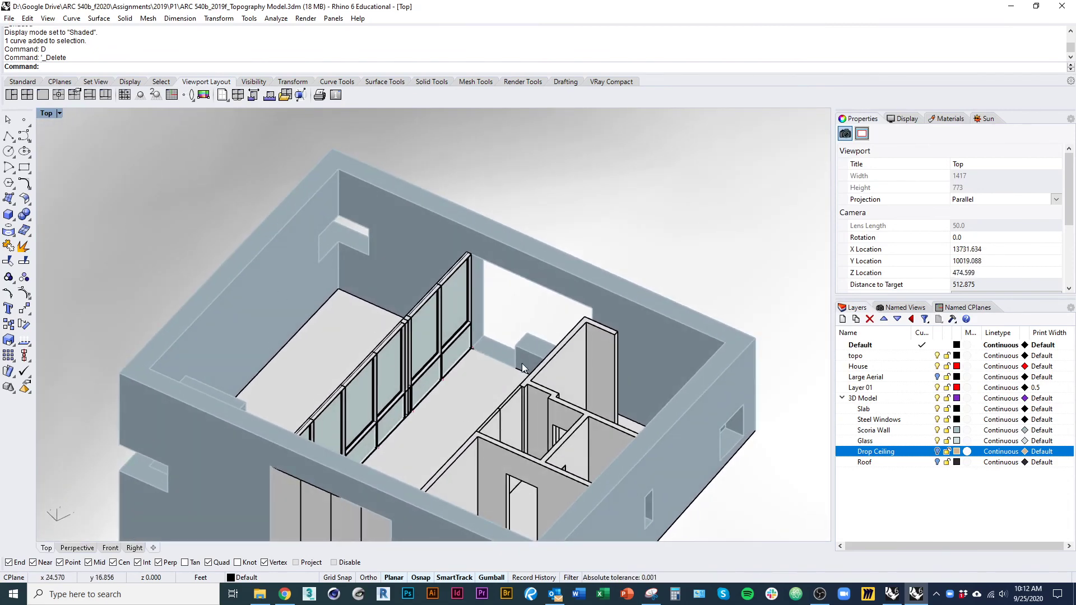